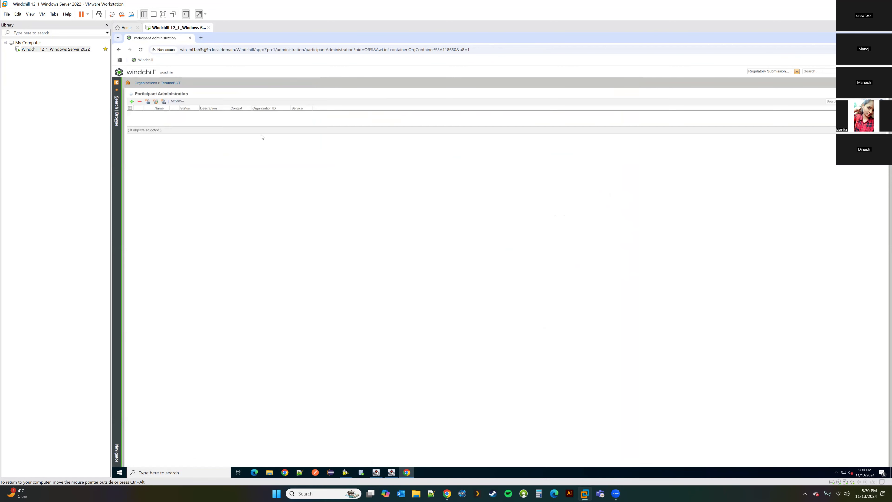
# Step: Create user 'Test User 01' in TerumoBCT with full name, last name and a password
pyautogui.click(148, 102)
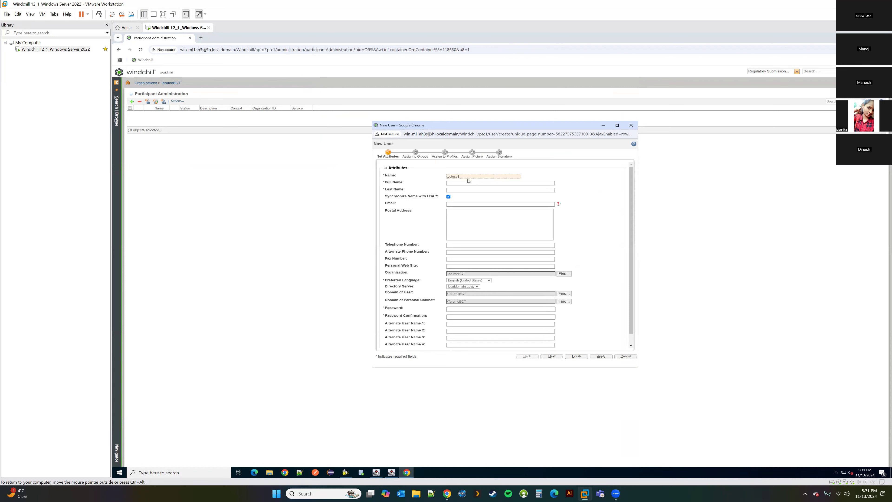
pyautogui.press('Tab')
pyautogui.write('Test')
pyautogui.press('Tab')
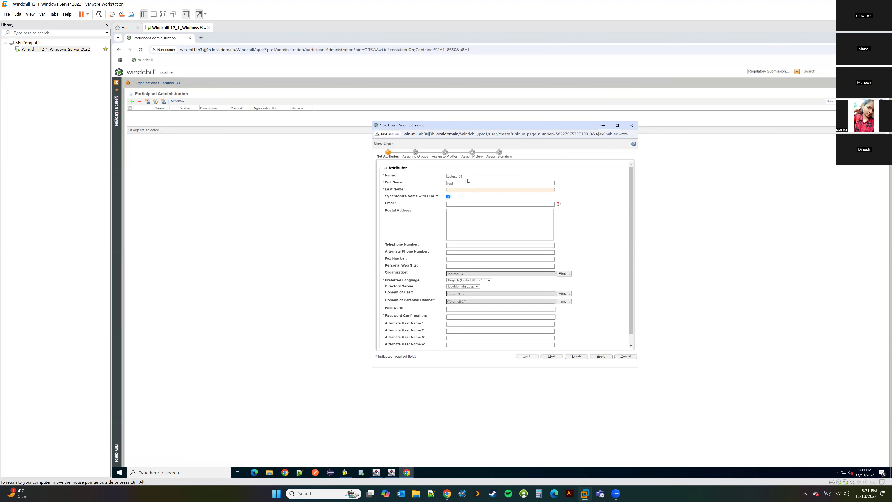
pyautogui.click(484, 184)
pyautogui.write('User 01')
pyautogui.press('Tab')
pyautogui.click(463, 310)
pyautogui.click(576, 357)
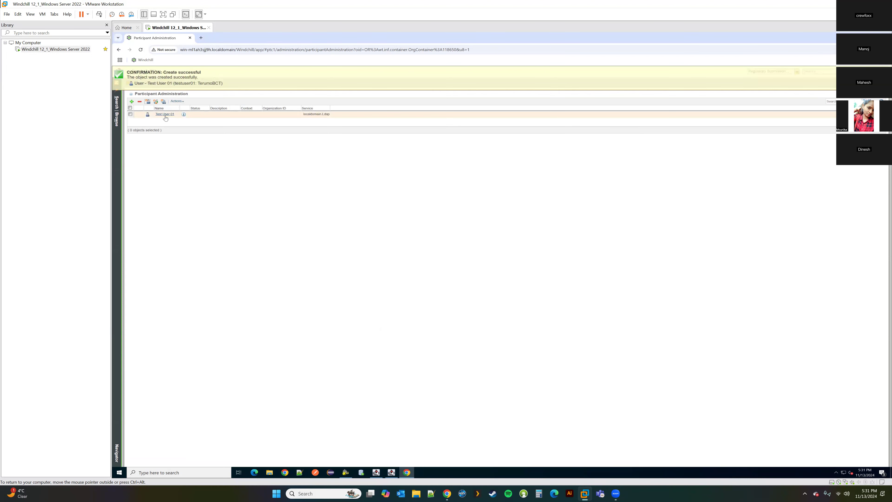
# Step: Keep the new user's details in another tab and reach Test Product's team page through Recent Products
pyautogui.click(165, 115)
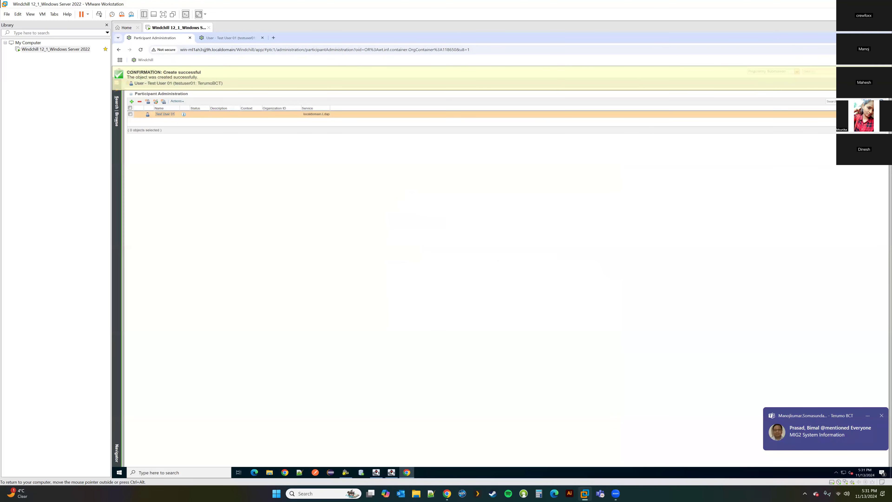
pyautogui.click(117, 111)
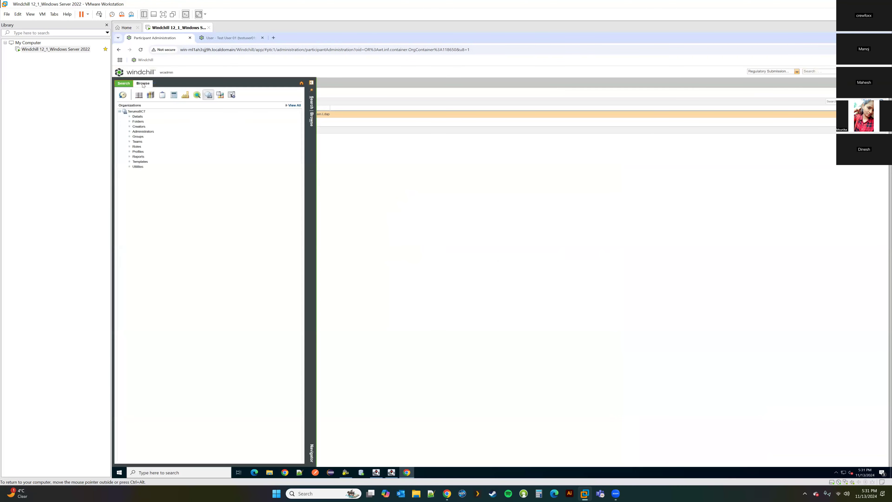
pyautogui.click(139, 98)
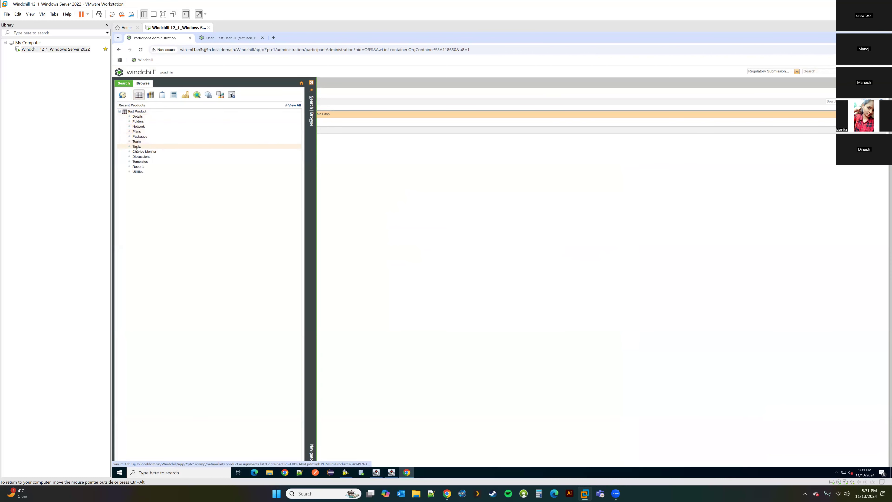
pyautogui.click(138, 142)
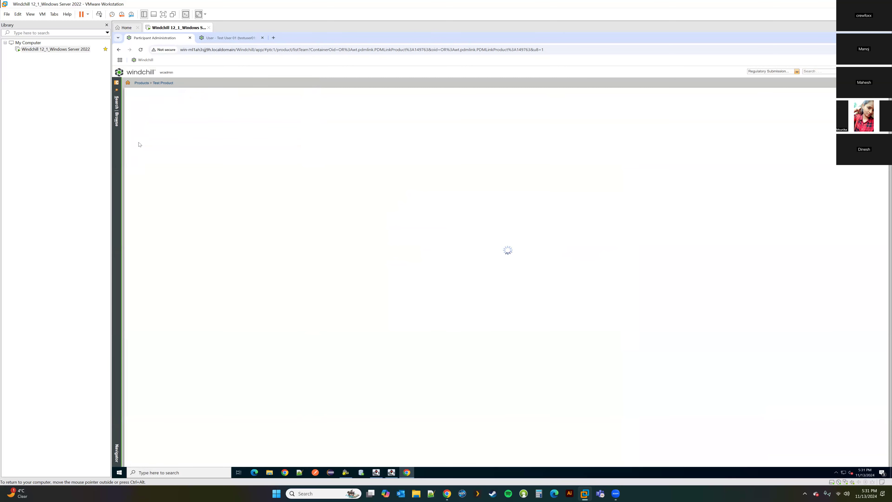
pyautogui.keyDown('ctrl'); pyautogui.scroll(2, 393, 234); pyautogui.keyUp('ctrl')
pyautogui.keyDown('ctrl'); pyautogui.scroll(2, 394, 233); pyautogui.keyUp('ctrl')
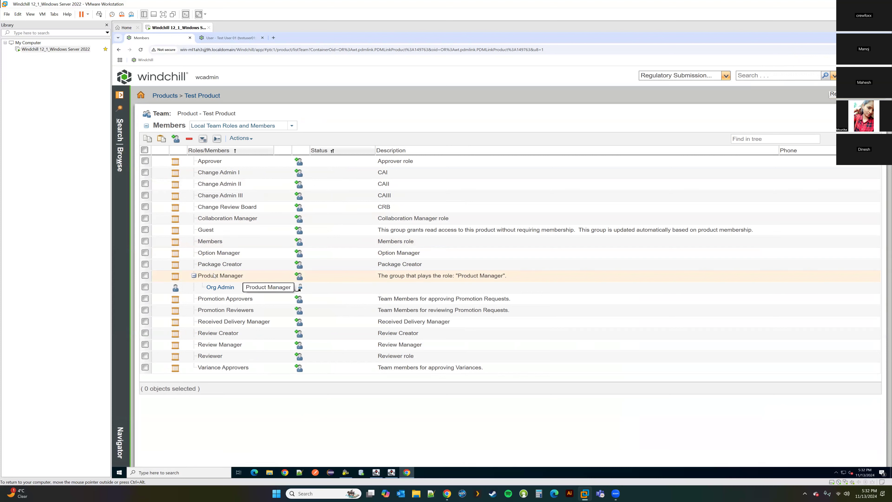
# Step: Find Test User 01 by the user name search 'test' and add it to the Product Manager role
pyautogui.click(300, 276)
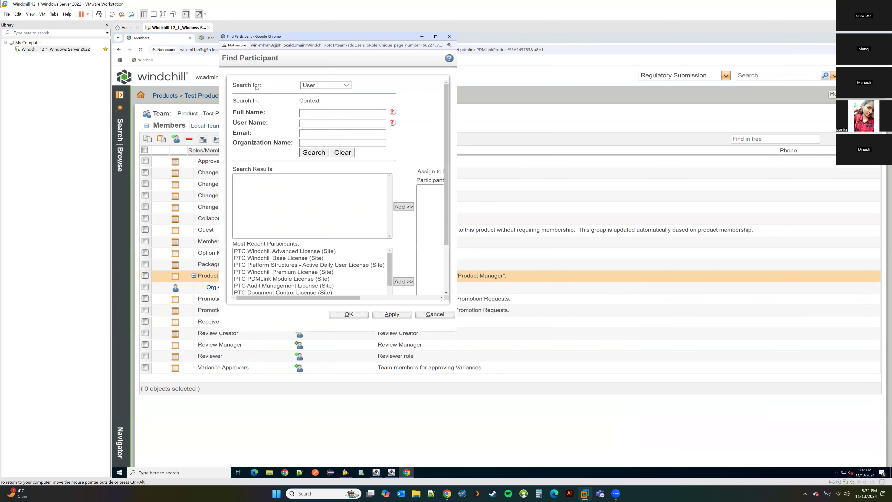
pyautogui.click(308, 114)
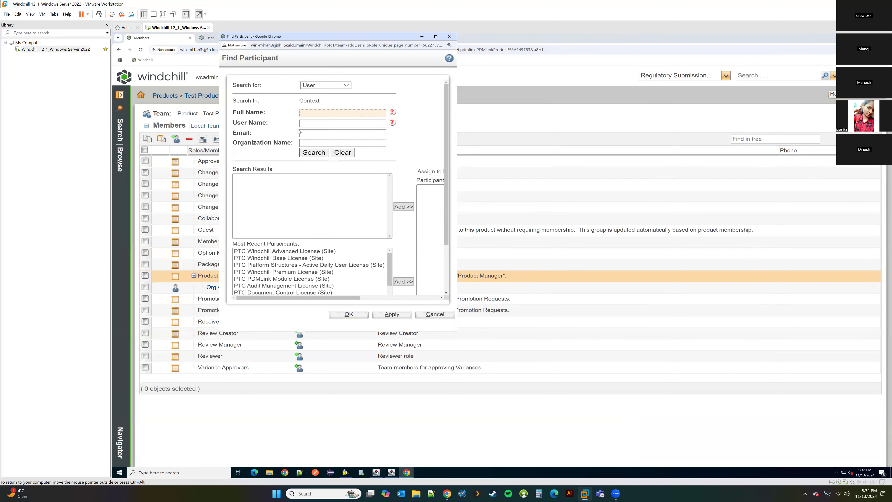
pyautogui.click(312, 122)
pyautogui.write('test1')
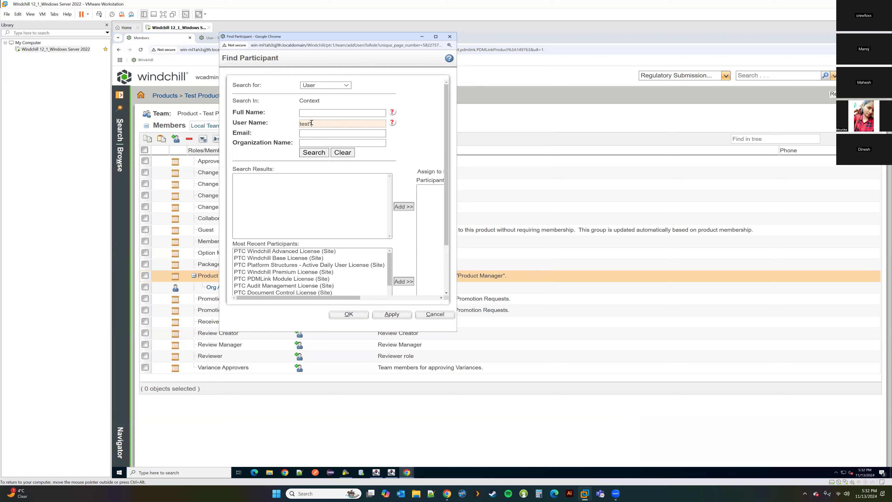
pyautogui.press('Return')
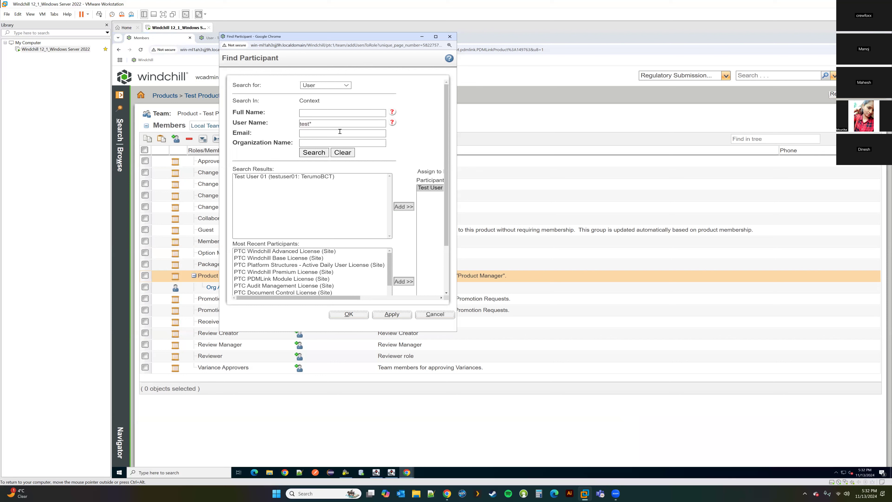
pyautogui.click(295, 176)
pyautogui.click(403, 207)
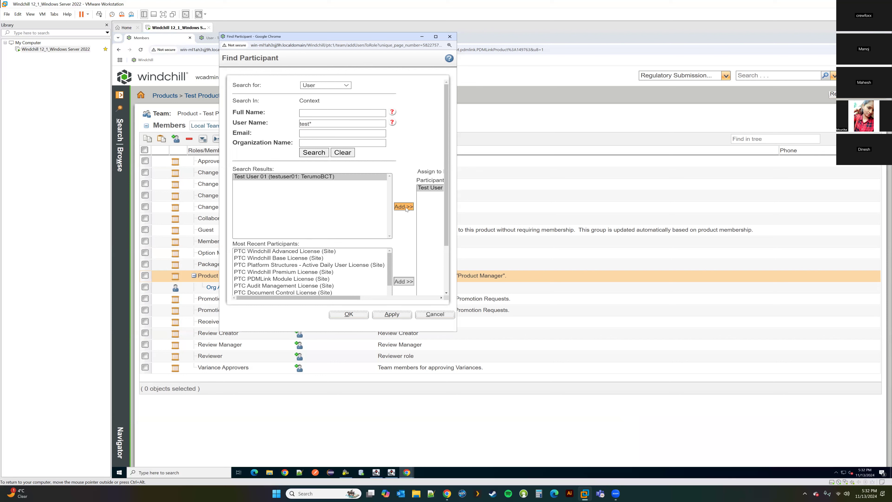
pyautogui.click(349, 315)
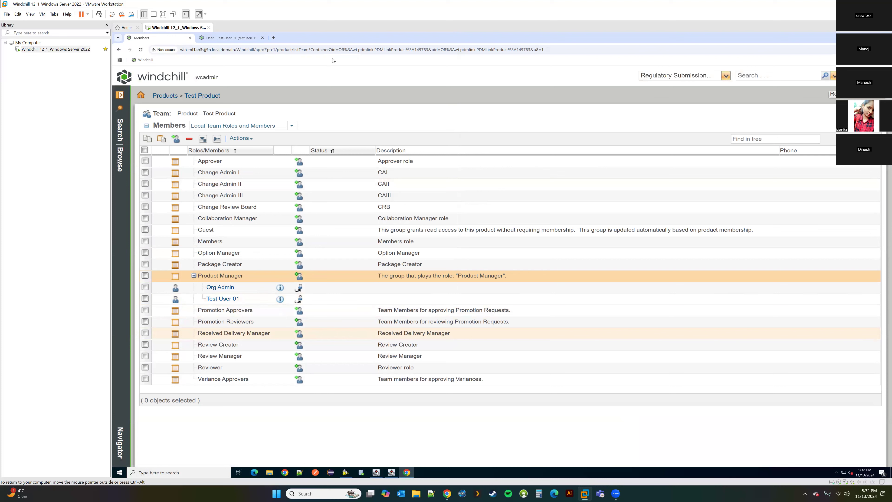
pyautogui.click(334, 49)
pyautogui.hotkey('ctrl', 'c')
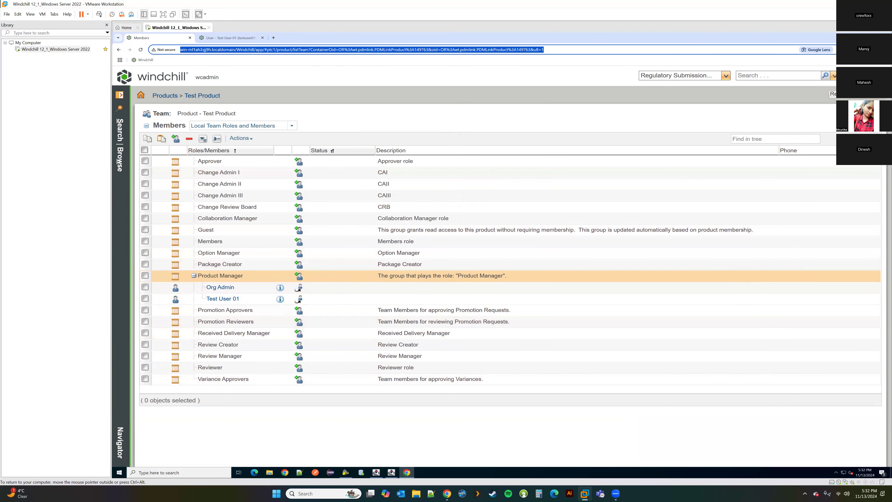
# Step: Sign in as the test user at the team page URL in Incognito, getting a licence-group access error
pyautogui.hotkey('alt', 'f')
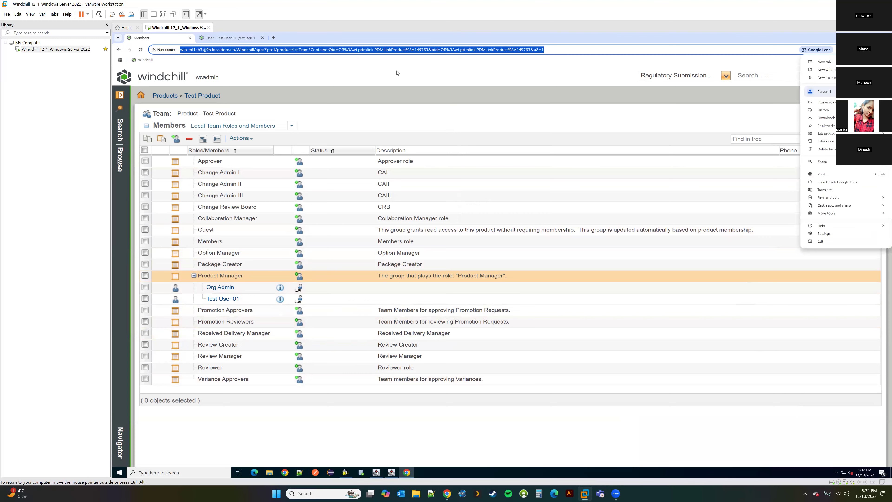
pyautogui.hotkey('ctrl', 'shift', 'n')
pyautogui.hotkey('ctrl', 'v')
pyautogui.press('Return')
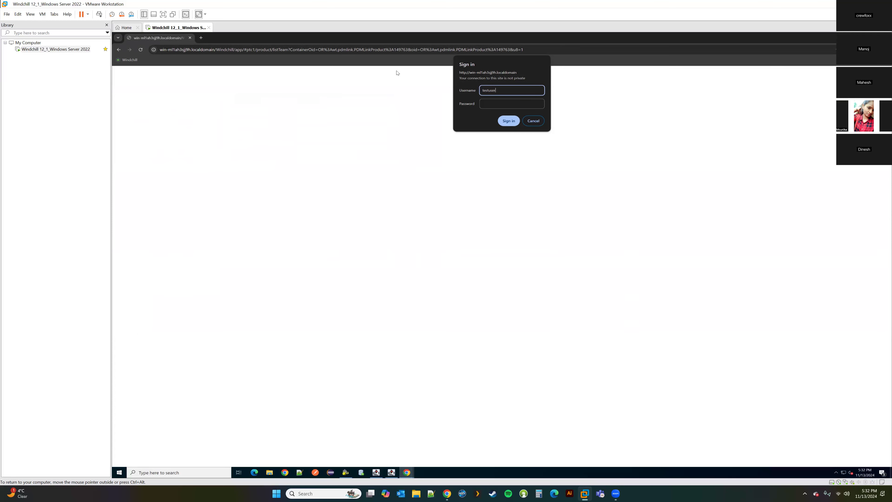
pyautogui.press('Tab')
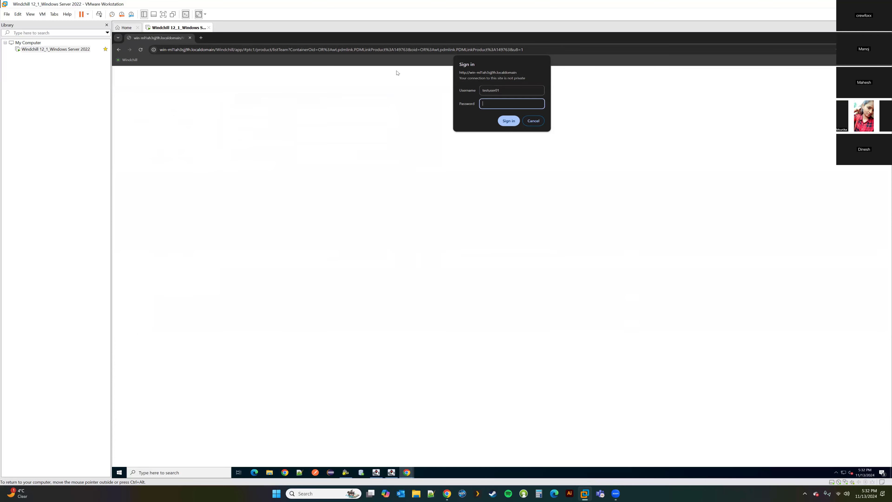
pyautogui.press('Return')
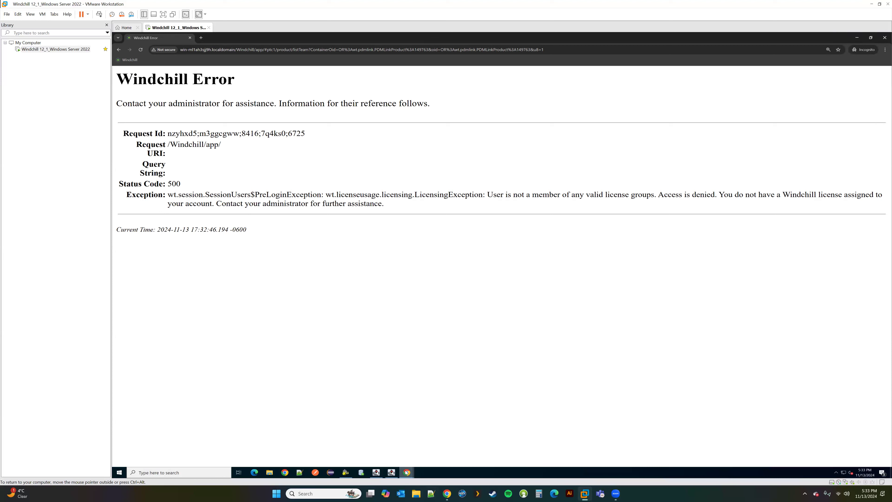
pyautogui.moveTo(407, 473)
pyautogui.click(388, 444)
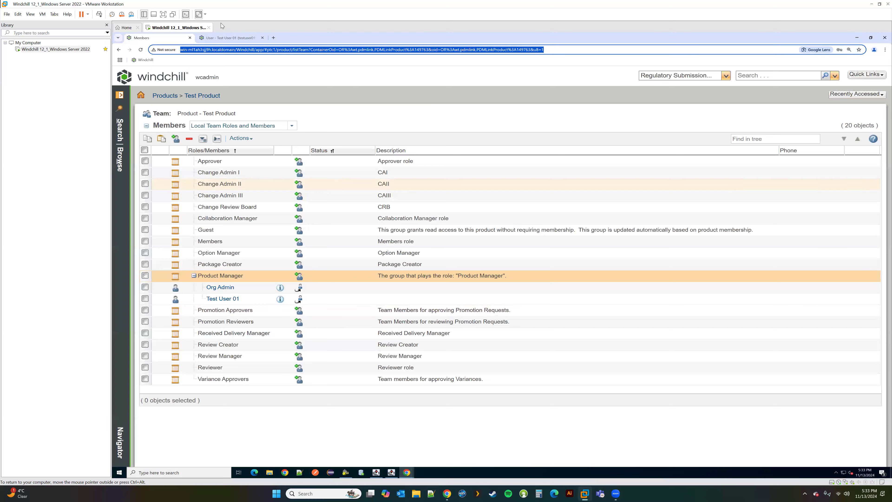
# Step: Open Edit User for the test user, enlarge the wizard, and go to its groups step
pyautogui.click(152, 112)
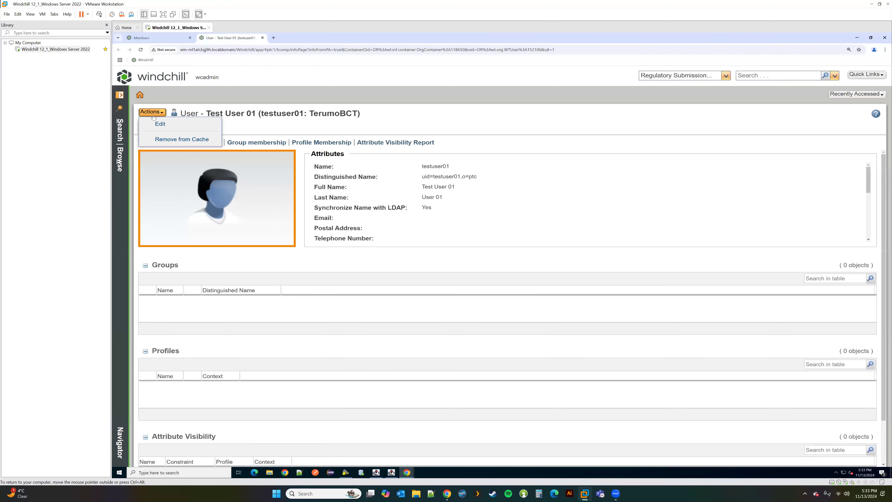
pyautogui.click(158, 123)
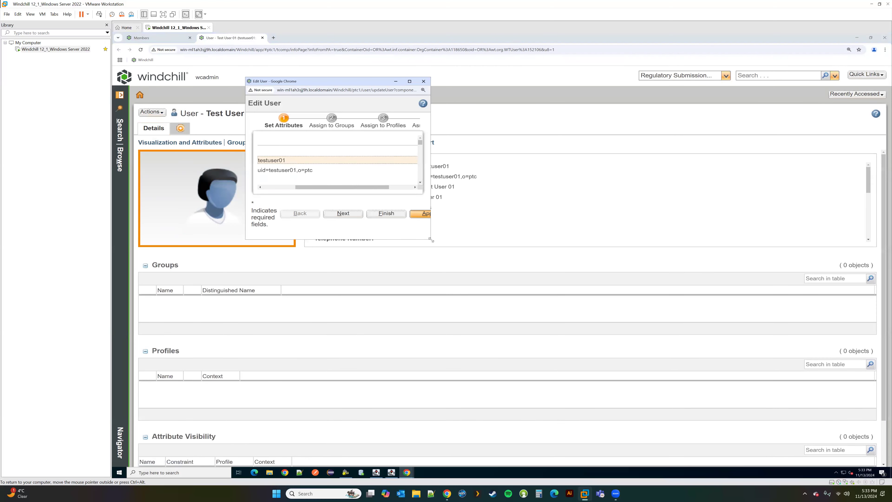
pyautogui.moveTo(428, 241); pyautogui.dragTo(428, 356)
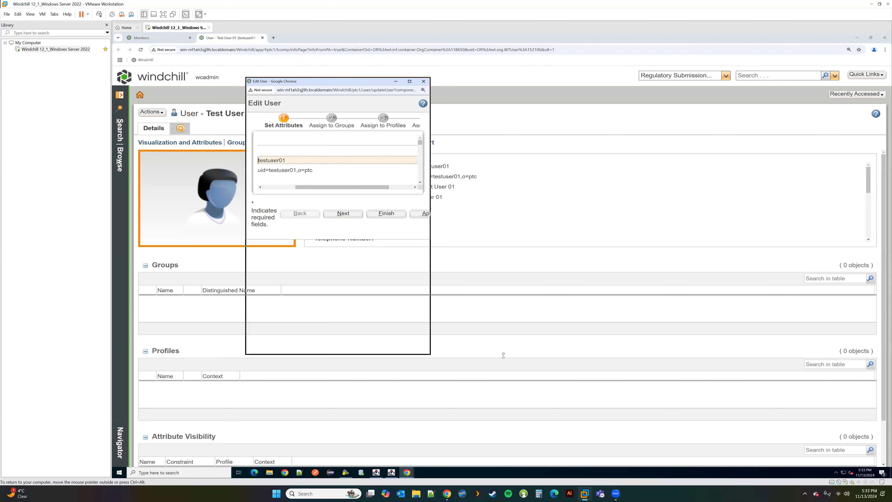
pyautogui.moveTo(430, 312); pyautogui.dragTo(621, 313)
pyautogui.click(329, 123)
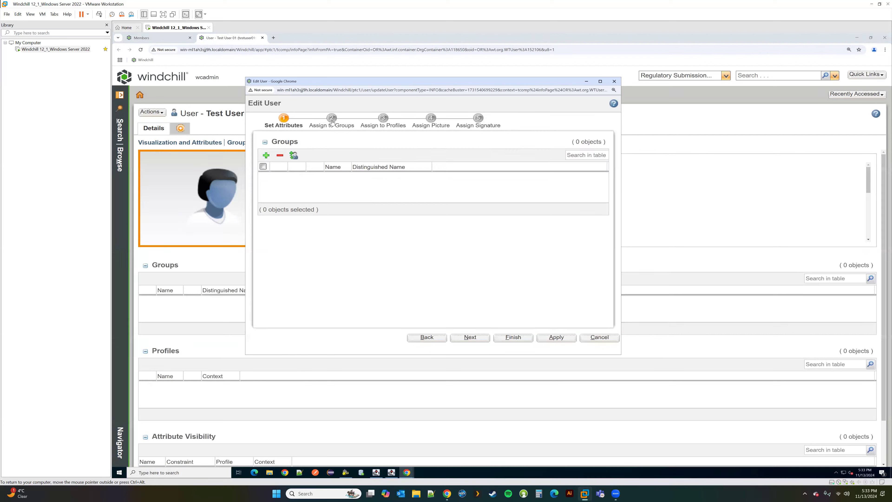
# Step: Search groups for 'PTC*' and add PTC PDMLink Module License (Site) to the user
pyautogui.click(265, 155)
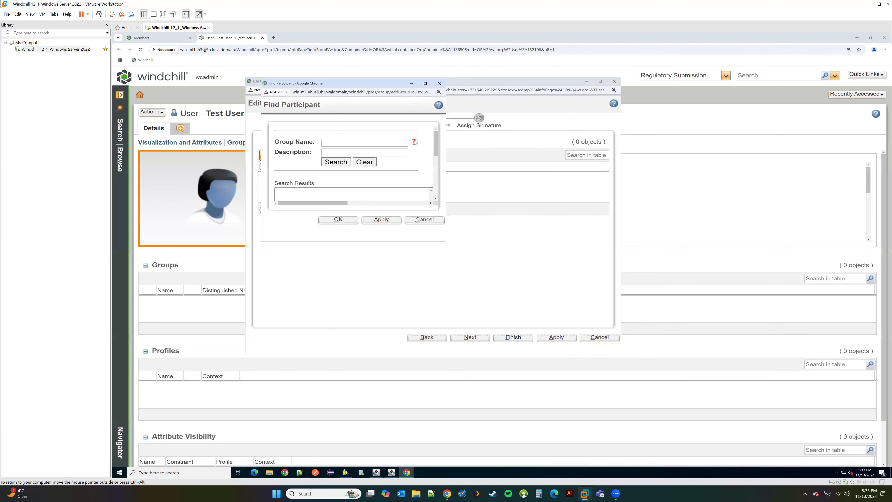
pyautogui.moveTo(446, 241); pyautogui.dragTo(582, 339)
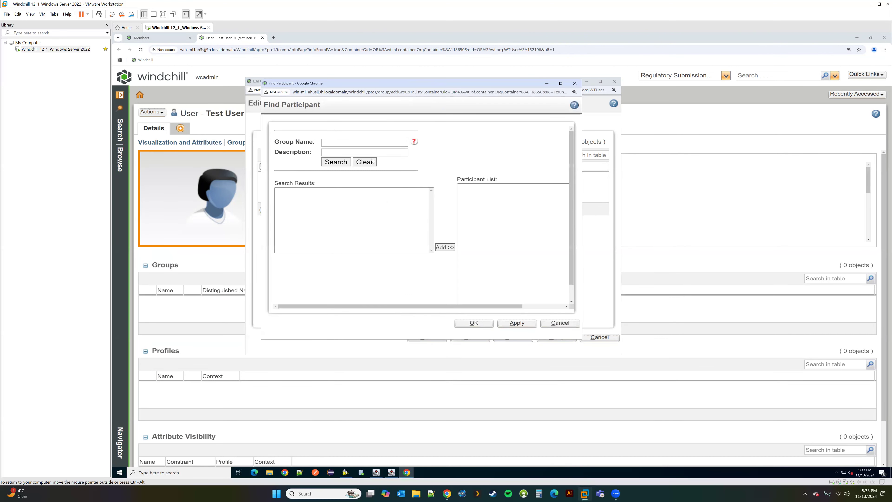
pyautogui.click(348, 143)
pyautogui.write('PTC*')
pyautogui.press('Return')
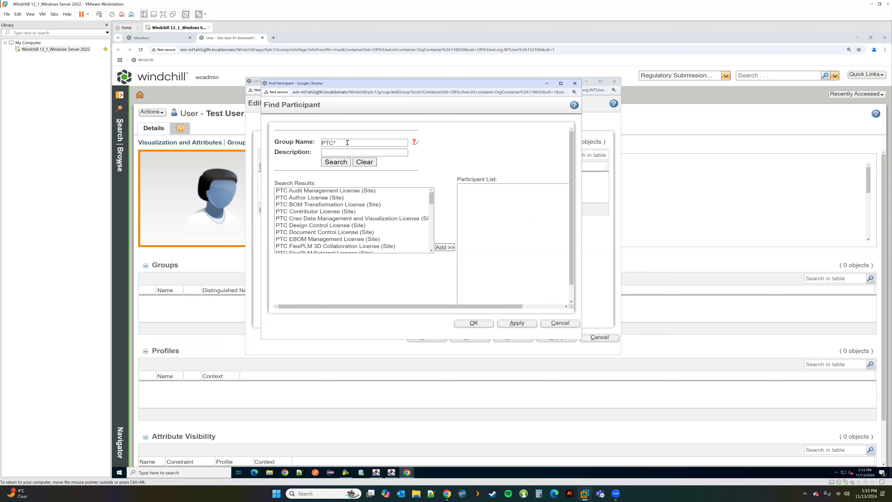
pyautogui.moveTo(431, 200); pyautogui.dragTo(432, 250)
pyautogui.scroll(5, 364, 229)
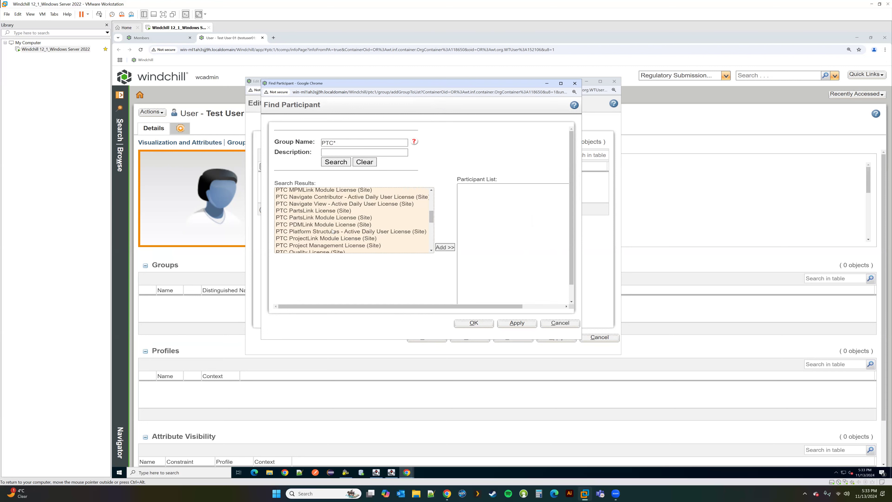
pyautogui.click(328, 225)
pyautogui.click(445, 247)
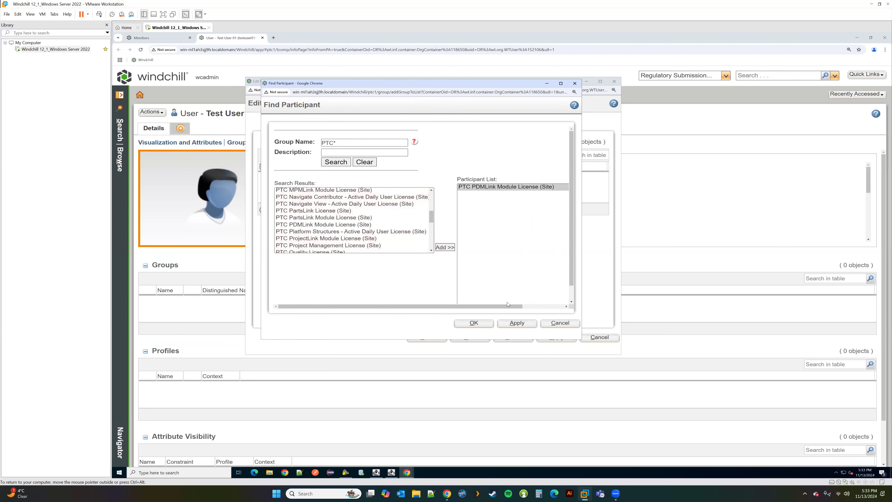
pyautogui.click(474, 323)
# Step: Submit, dismiss the licence-not-found alert, and remove the PDMLink license group
pyautogui.click(515, 338)
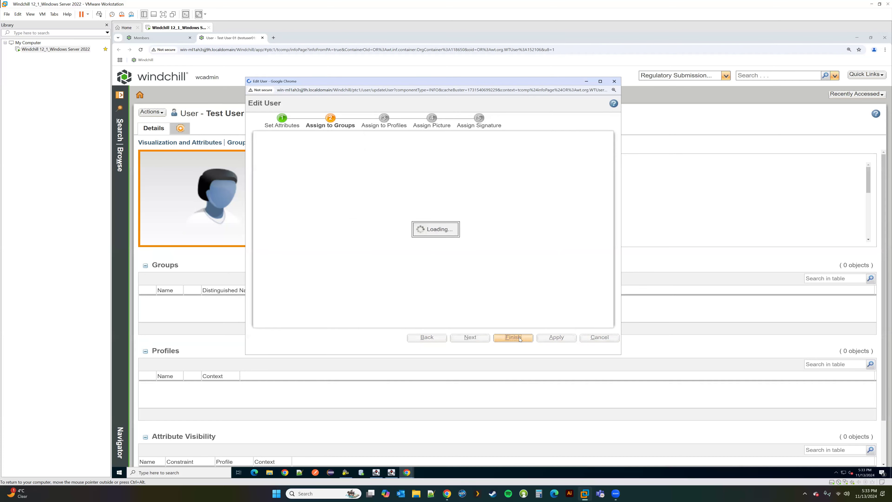
pyautogui.click(486, 146)
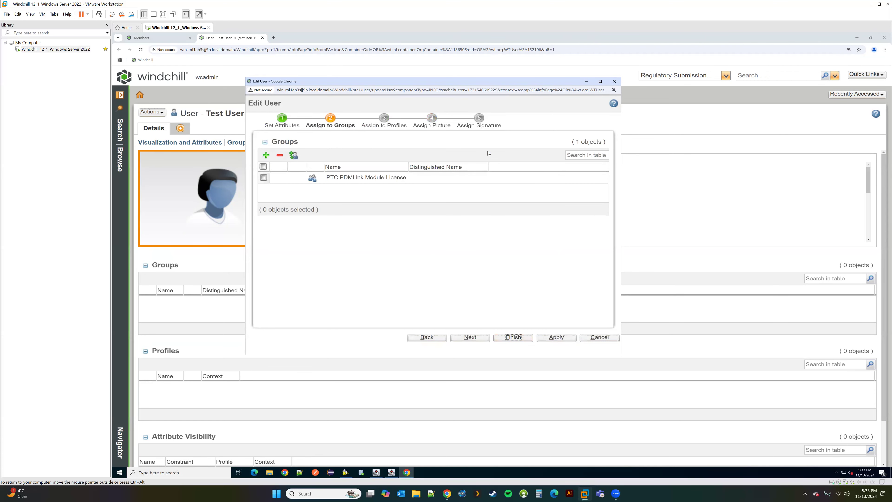
pyautogui.click(299, 178)
pyautogui.click(280, 155)
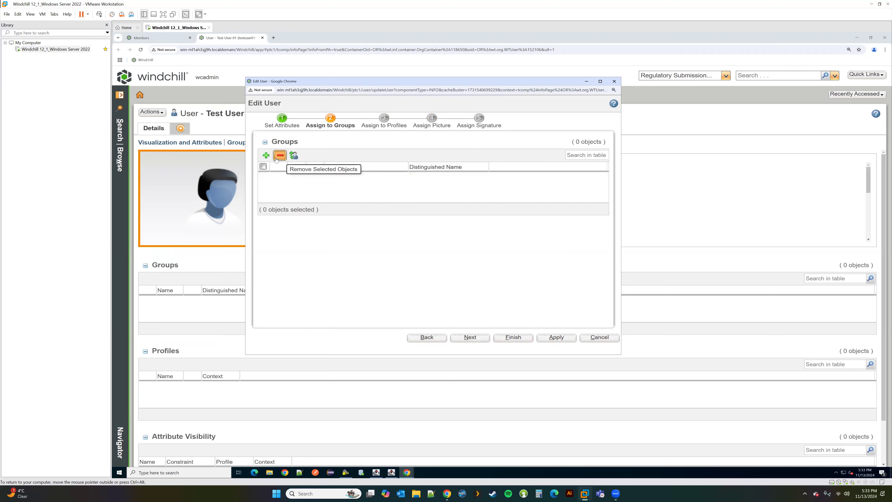
# Step: Search groups again, correcting 'PDM*' to 'PTC*' after the no-results alert
pyautogui.click(266, 155)
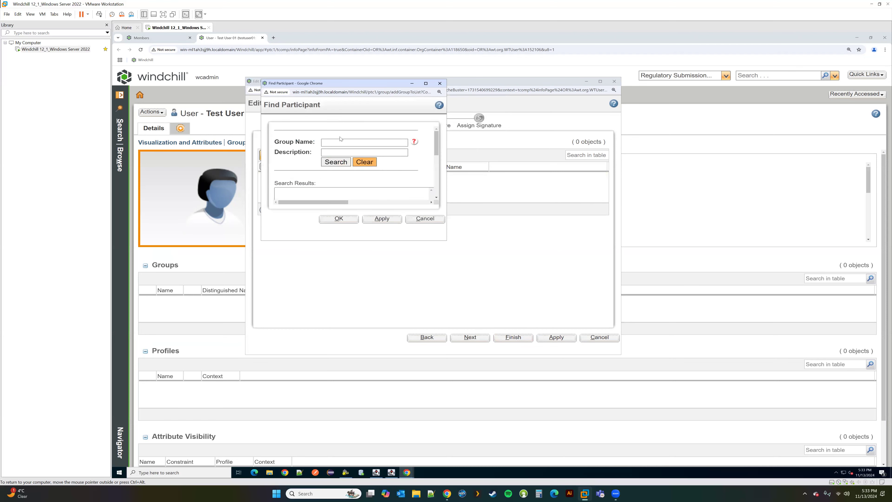
pyautogui.click(343, 142)
pyautogui.write('PDM*')
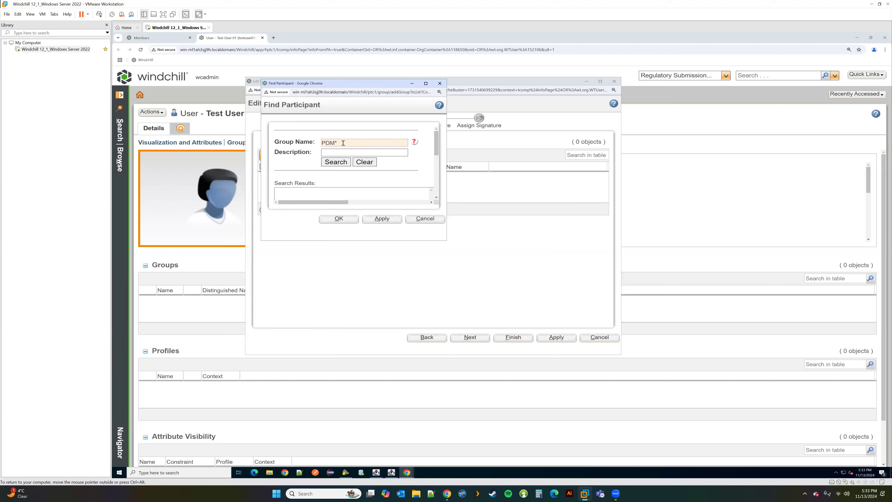
pyautogui.press('Return')
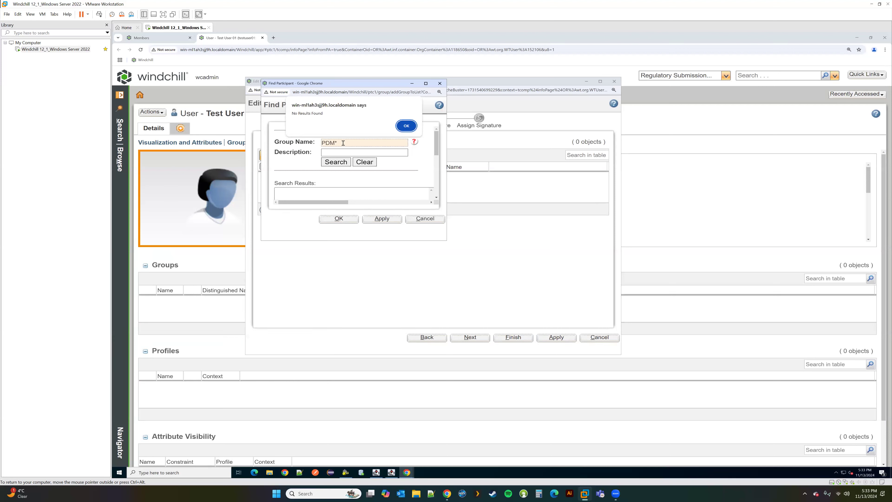
pyautogui.click(401, 129)
pyautogui.moveTo(336, 143); pyautogui.dragTo(328, 144)
pyautogui.write('TC')
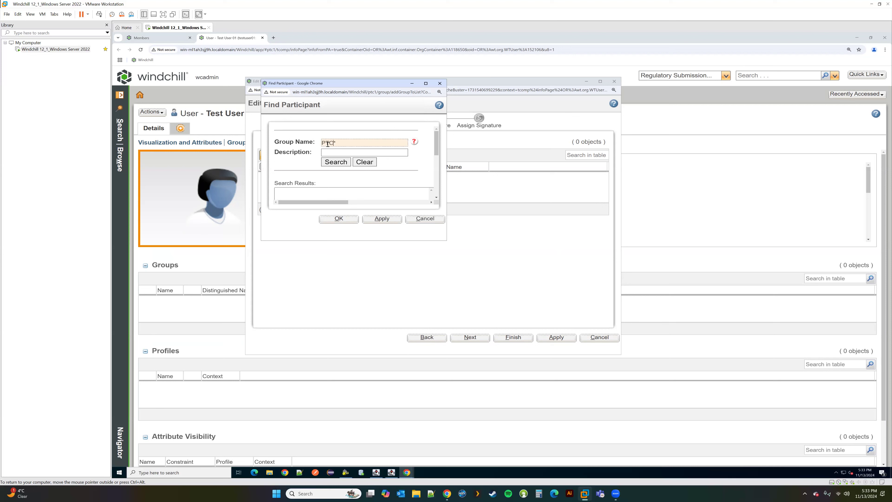
pyautogui.press('Return')
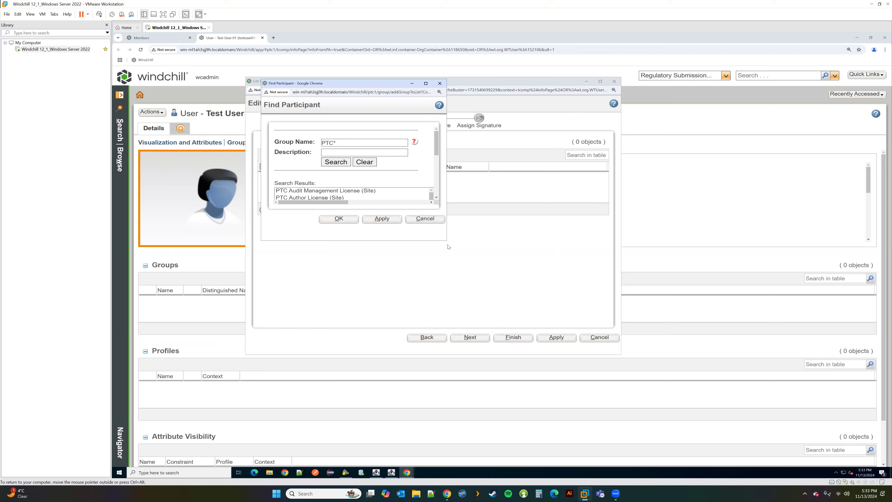
# Step: Add PTC Windchill Advanced License (Site) as the user's group and save the edit
pyautogui.moveTo(446, 240); pyautogui.dragTo(593, 378)
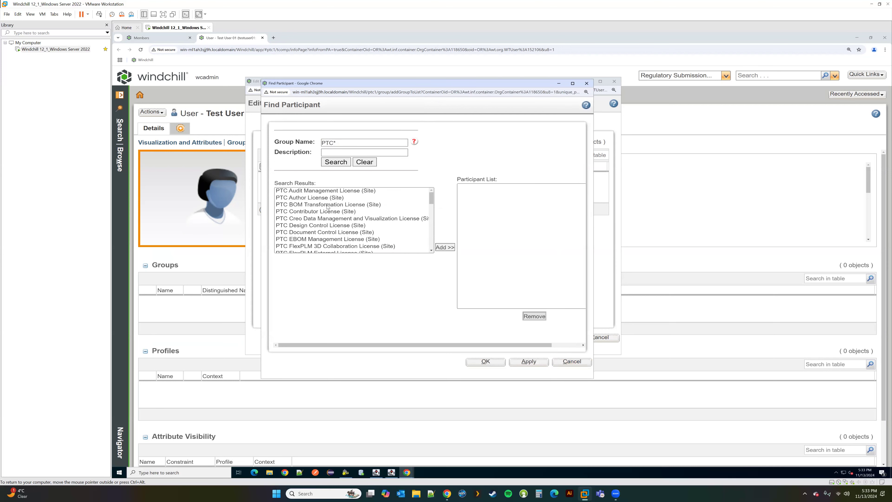
pyautogui.scroll(-3, 325, 202)
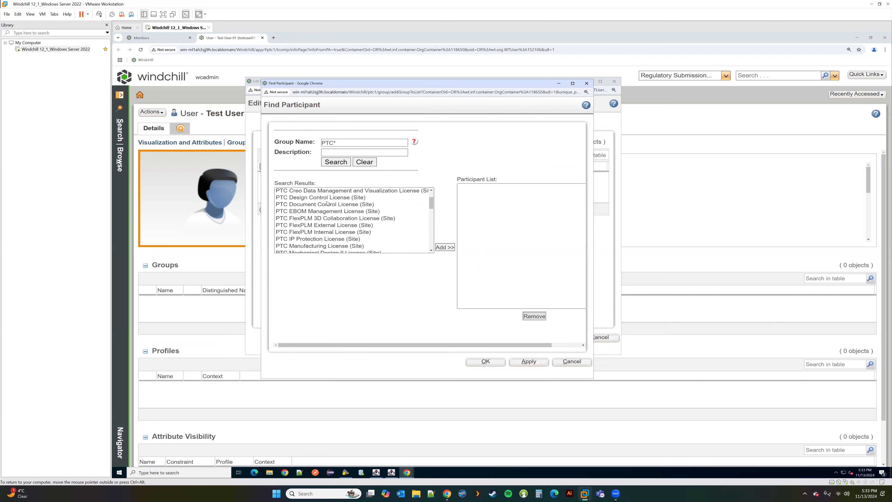
pyautogui.scroll(-2, 327, 203)
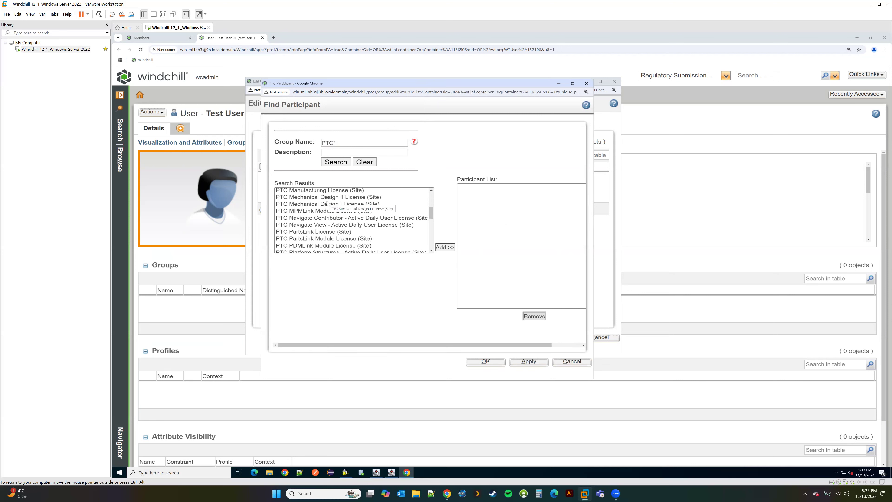
pyautogui.scroll(-3, 327, 203)
pyautogui.scroll(-4, 327, 203)
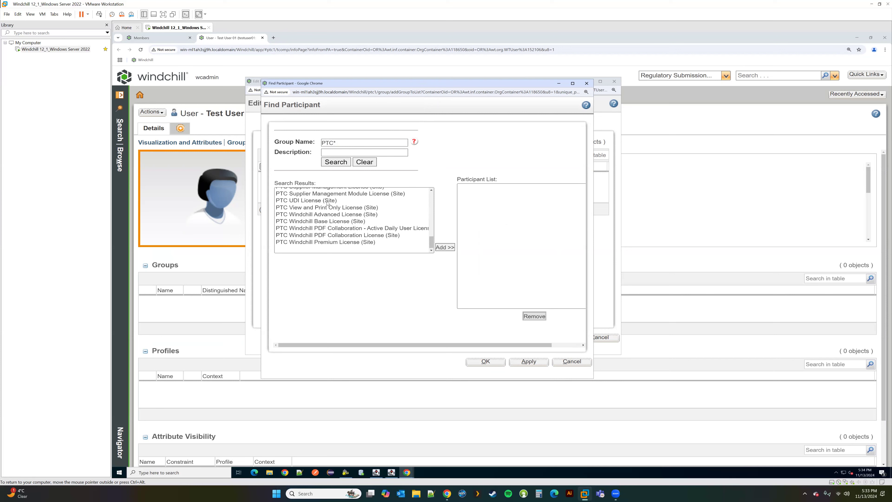
pyautogui.click(326, 214)
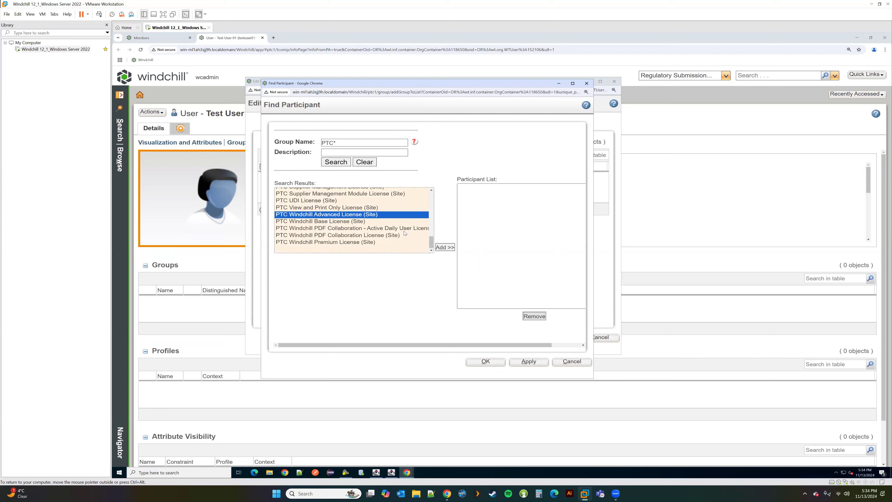
pyautogui.click(445, 247)
pyautogui.click(486, 362)
pyautogui.click(513, 337)
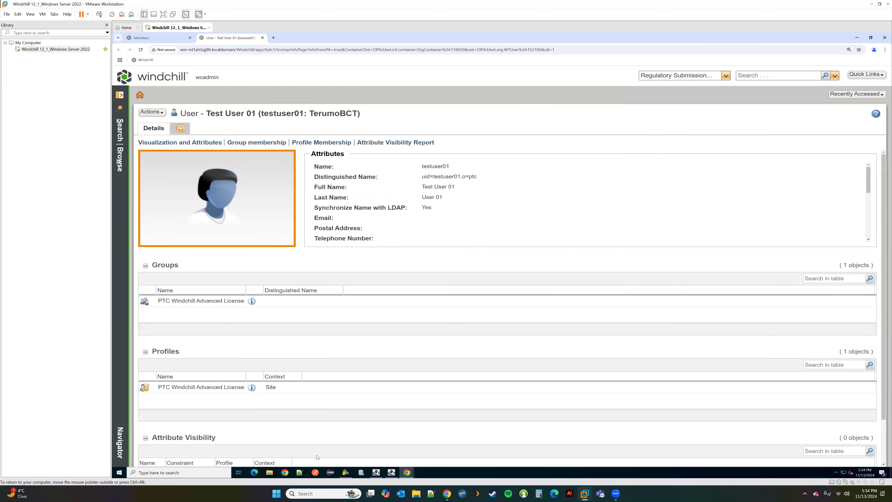
# Step: Bring the Windchill Error window forward and open its recent contexts navigator
pyautogui.click(284, 473)
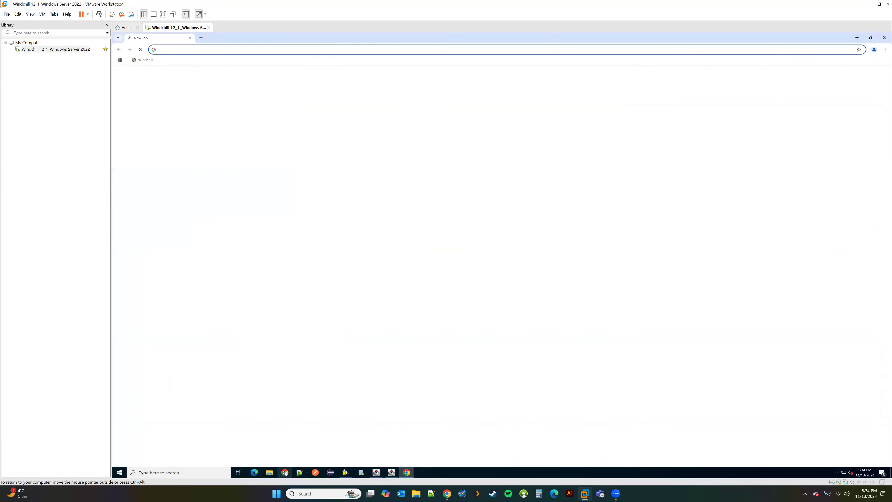
pyautogui.click(407, 473)
pyautogui.click(404, 443)
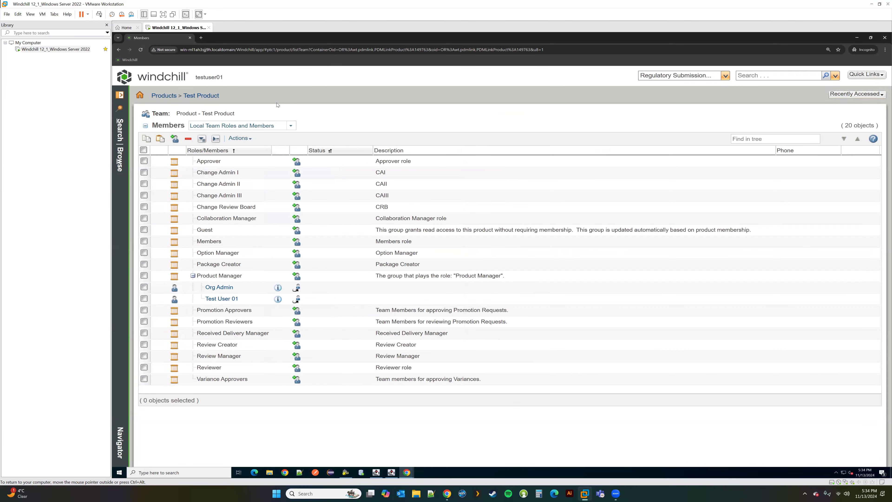
pyautogui.click(120, 95)
pyautogui.click(166, 100)
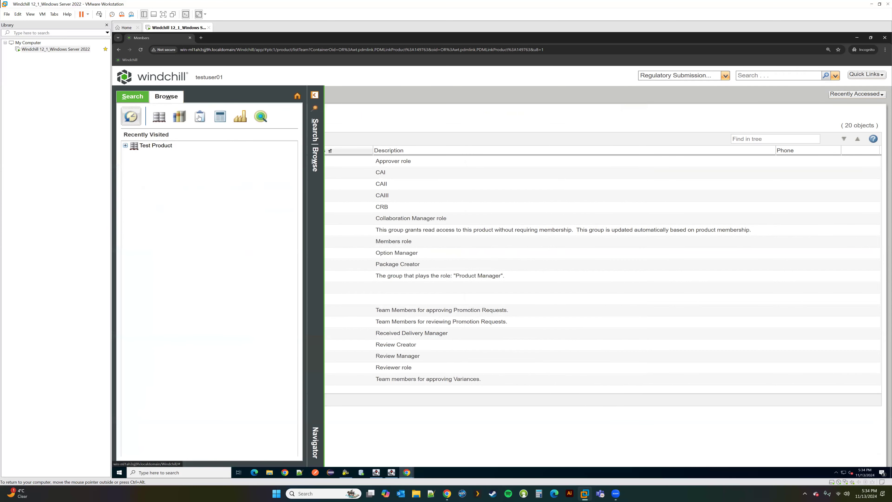
# Step: Return to Test User 01's details window and open the navigator's Browse tab
pyautogui.click(406, 472)
pyautogui.click(331, 451)
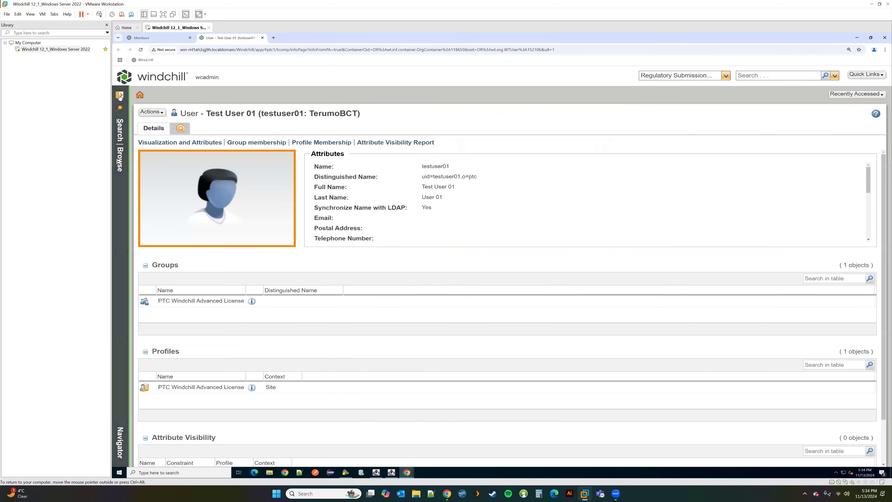
pyautogui.click(120, 95)
pyautogui.click(169, 100)
# Step: Open the Site's Utilities page and launch License Management
pyautogui.click(301, 116)
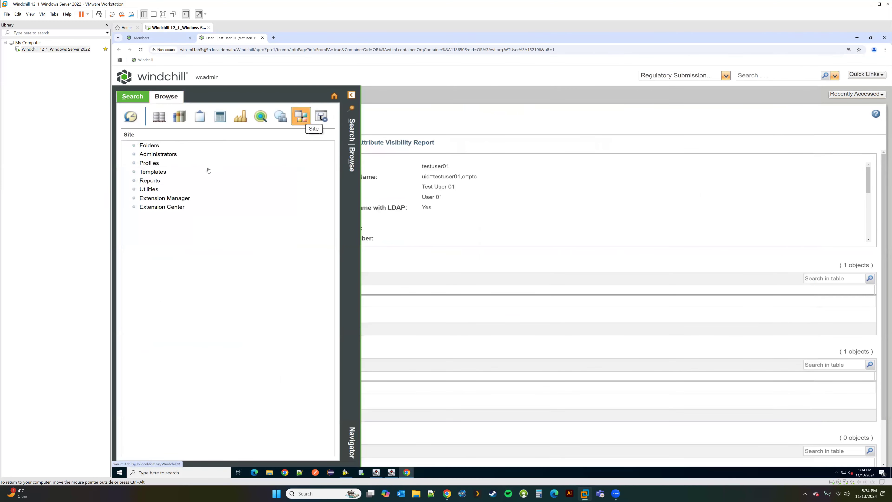
pyautogui.click(148, 190)
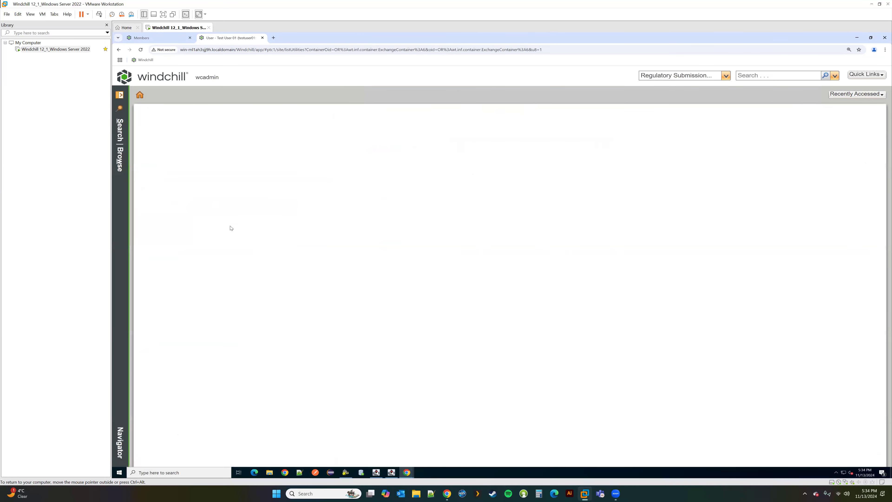
pyautogui.scroll(-5, 224, 234)
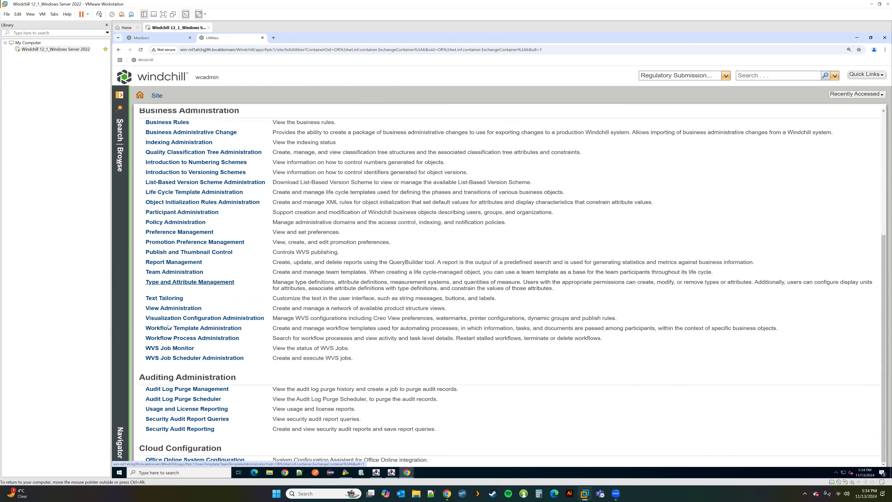
pyautogui.scroll(5, 175, 294)
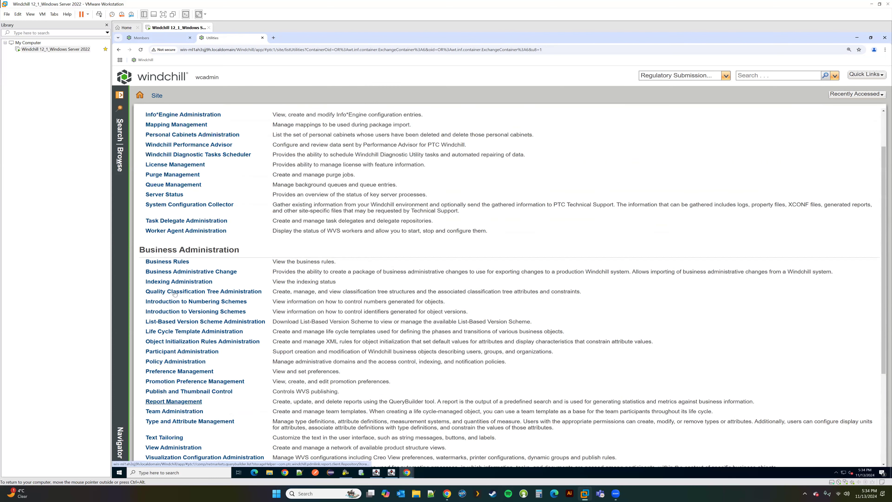
pyautogui.click(172, 193)
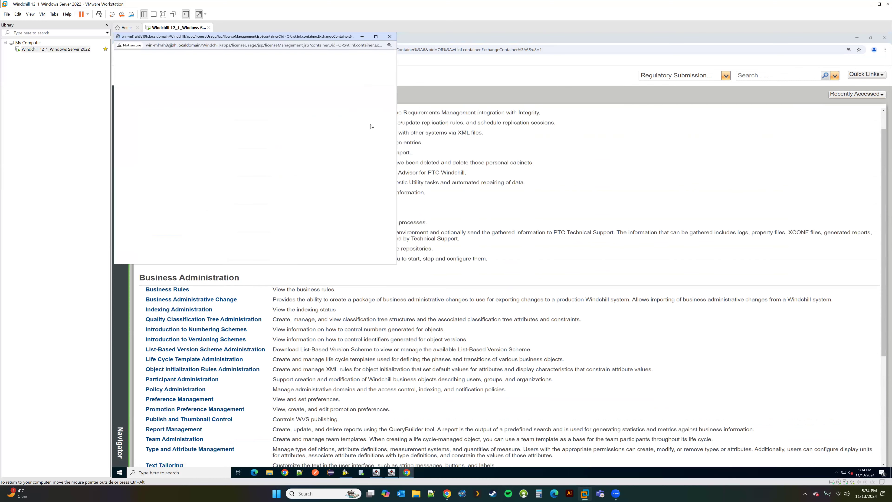
# Step: Maximize the License Management window and view the License Information table of total and available quantities
pyautogui.click(376, 37)
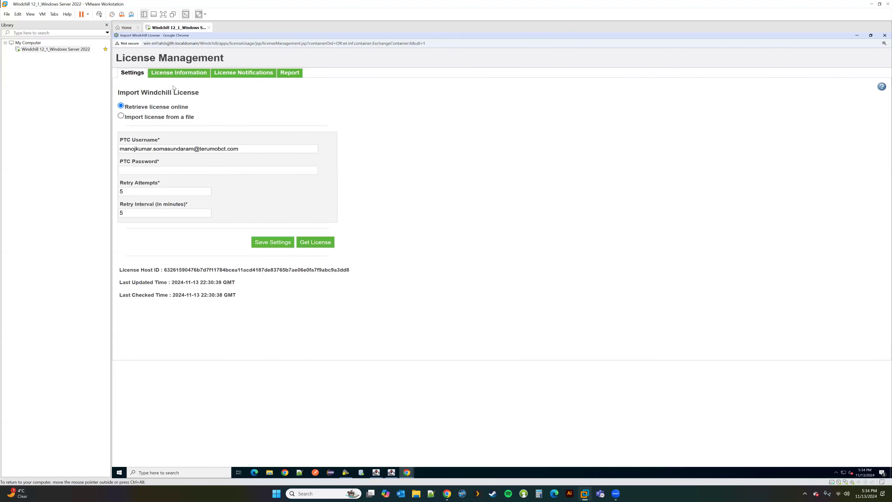
pyautogui.click(183, 76)
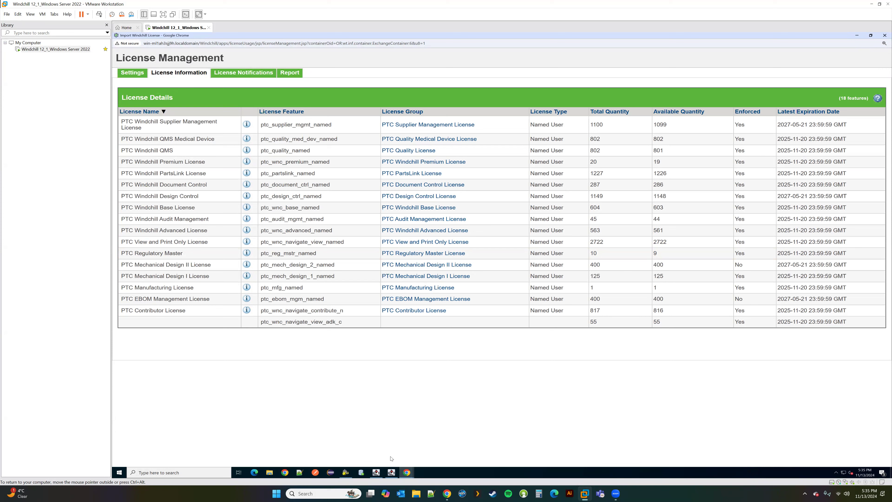
pyautogui.click(408, 476)
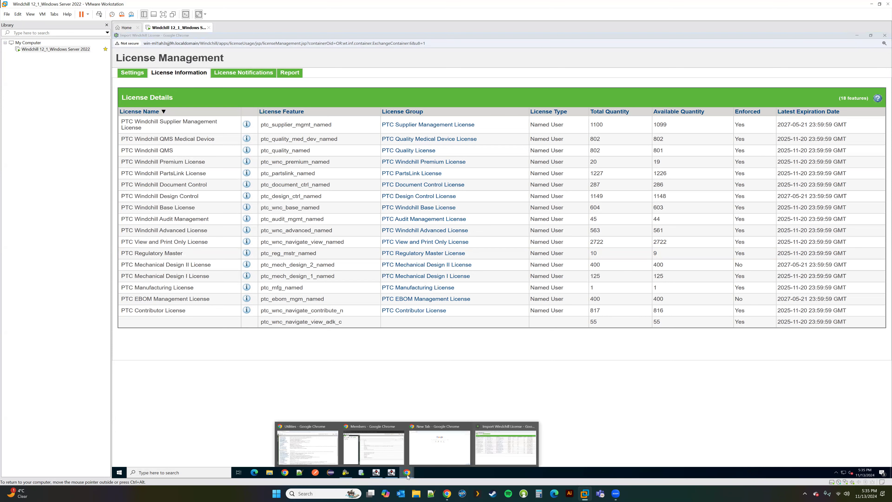
# Step: Open TerumoBCT's Creators under Organizations and switch to the Product Creators view
pyautogui.click(317, 449)
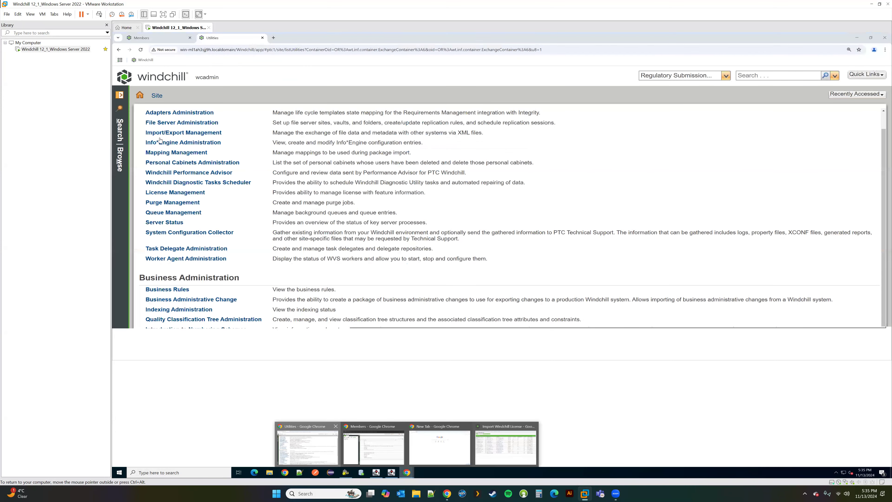
pyautogui.click(121, 96)
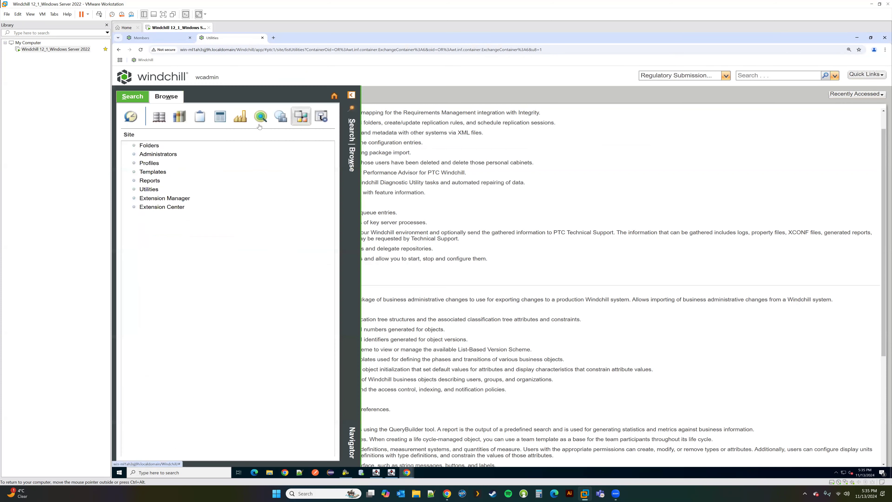
pyautogui.click(167, 149)
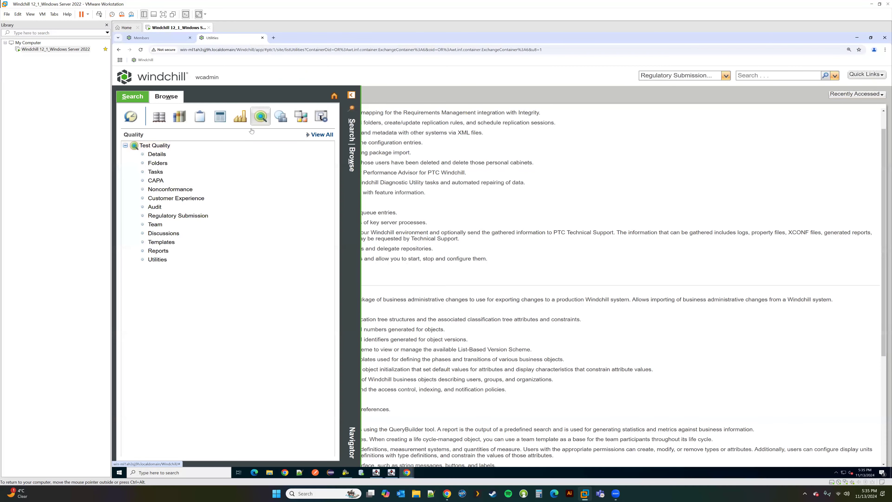
pyautogui.click(281, 116)
pyautogui.click(165, 146)
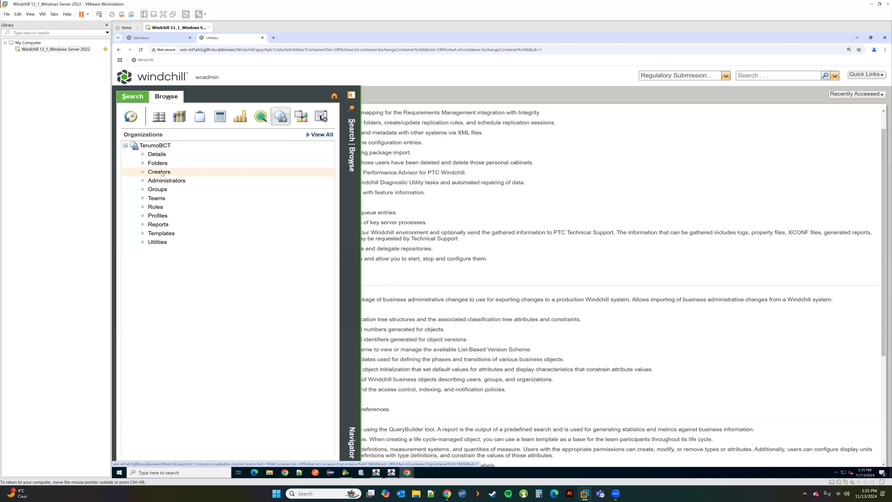
pyautogui.click(204, 170)
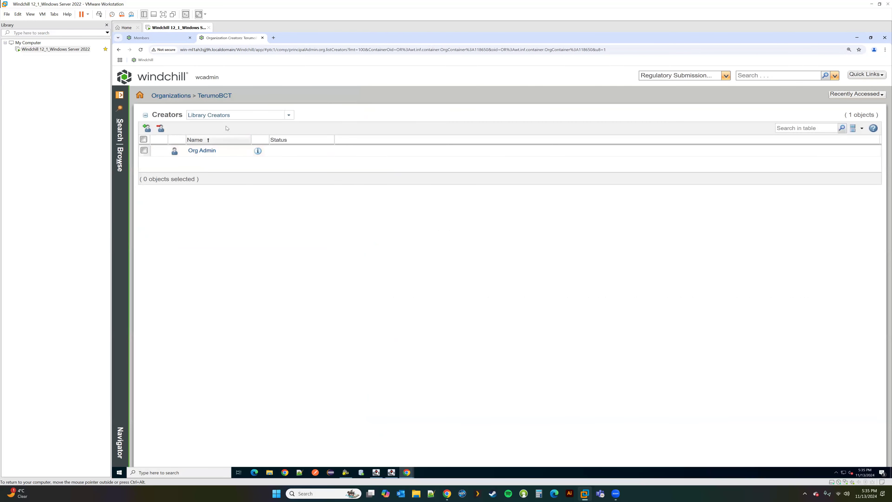
pyautogui.click(290, 116)
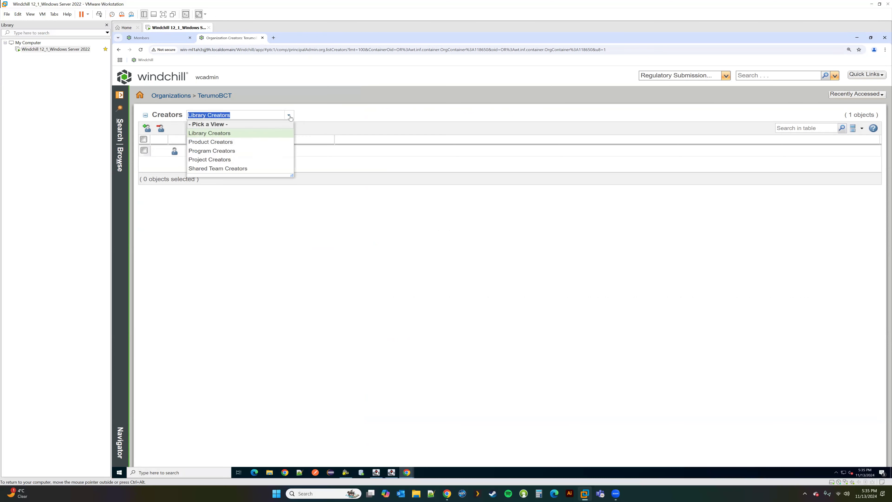
pyautogui.click(223, 143)
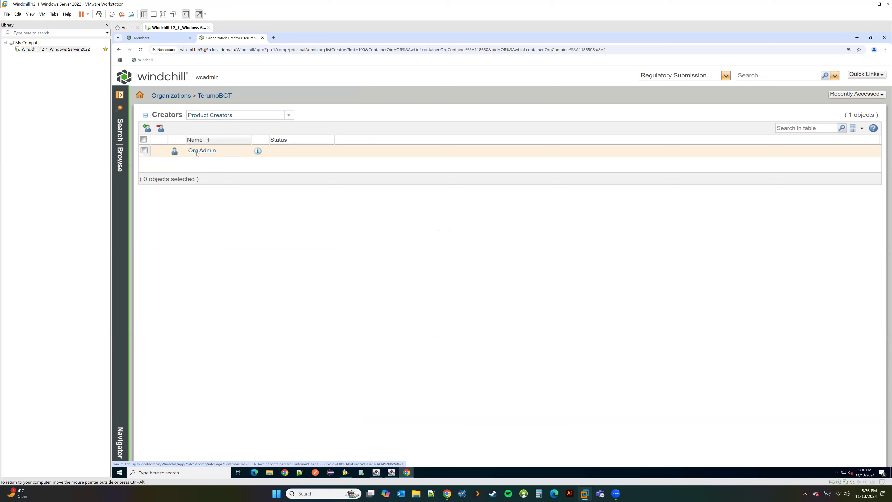
# Step: Review all products, then go back to TerumoBCT Creators and open Org Admin's details
pyautogui.click(119, 95)
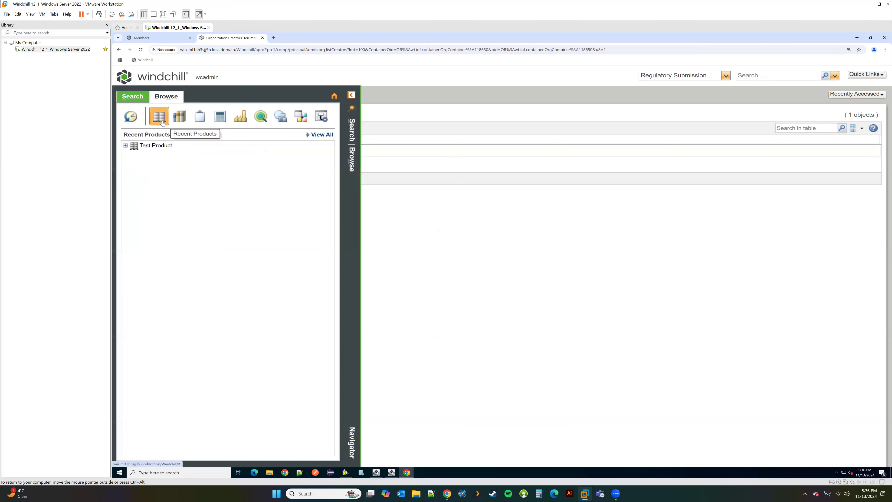
pyautogui.click(316, 135)
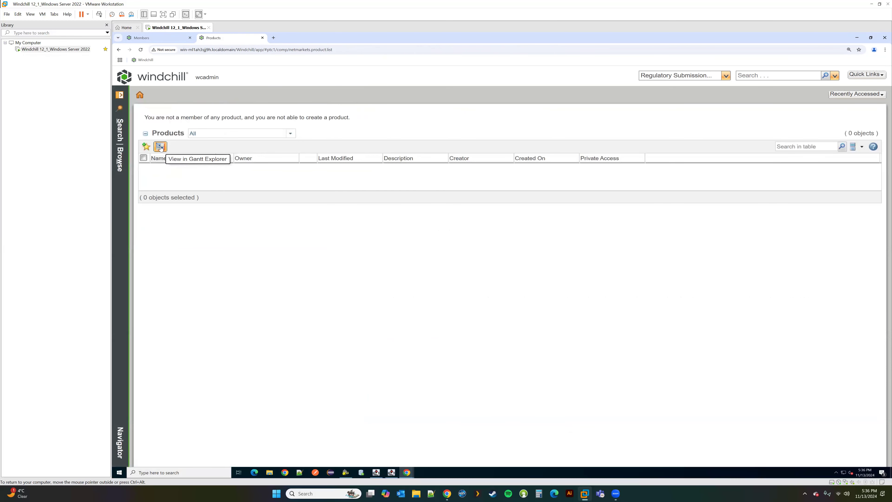
pyautogui.click(119, 101)
pyautogui.click(279, 116)
pyautogui.click(167, 169)
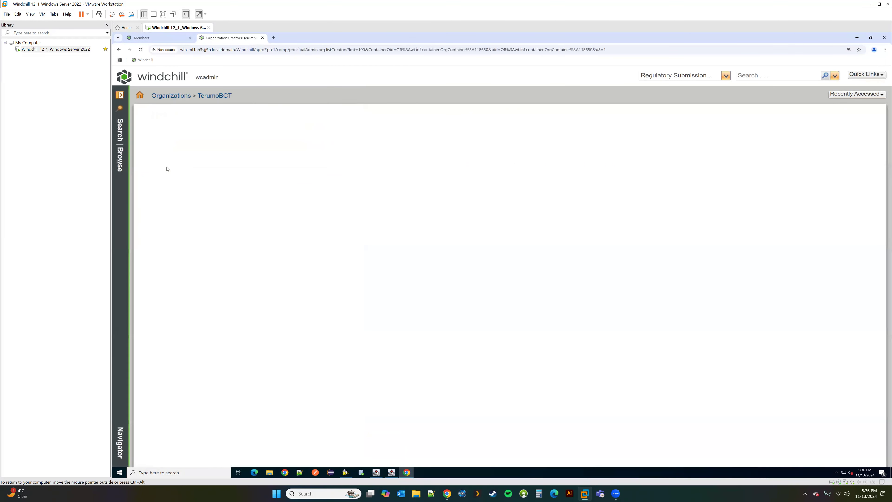
pyautogui.click(206, 150)
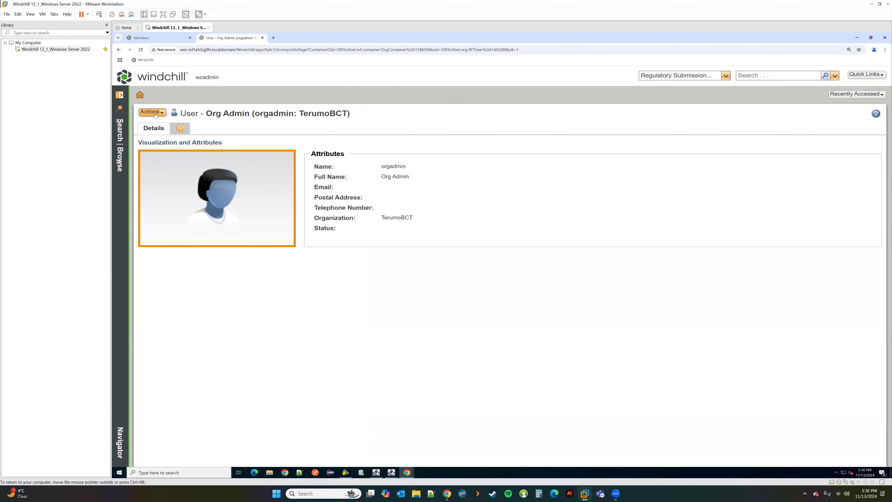
# Step: Check the user's login name, then close the Members, empty tab and license import windows
pyautogui.click(155, 115)
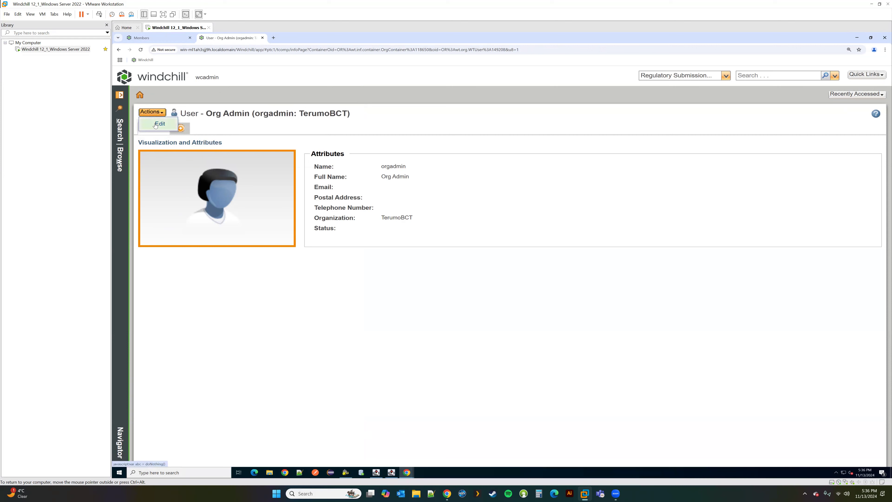
pyautogui.doubleClick(399, 166)
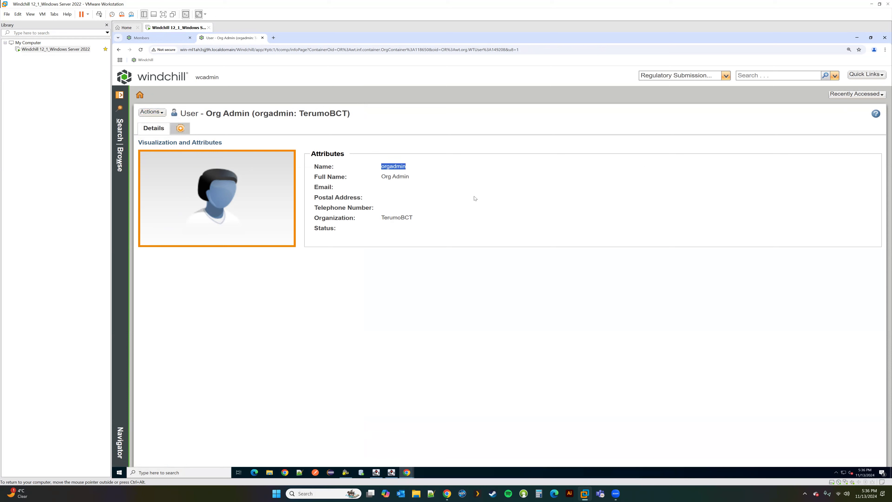
pyautogui.click(407, 472)
pyautogui.click(401, 426)
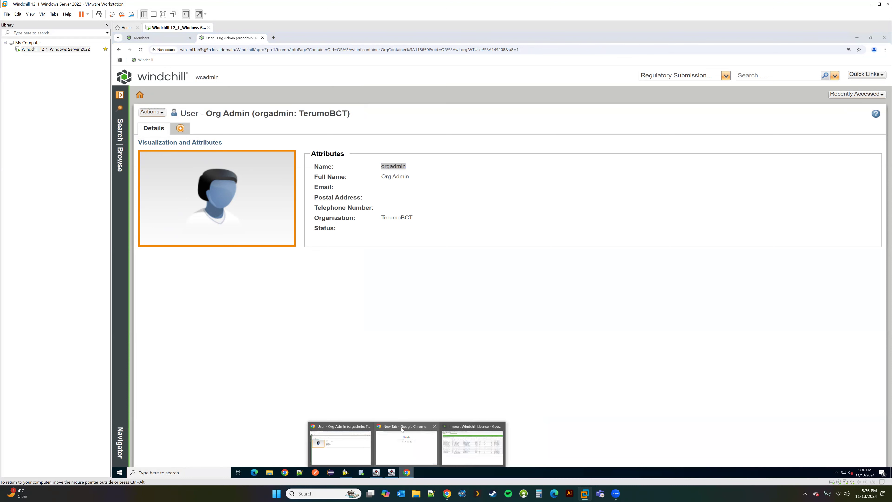
pyautogui.click(434, 427)
pyautogui.click(468, 427)
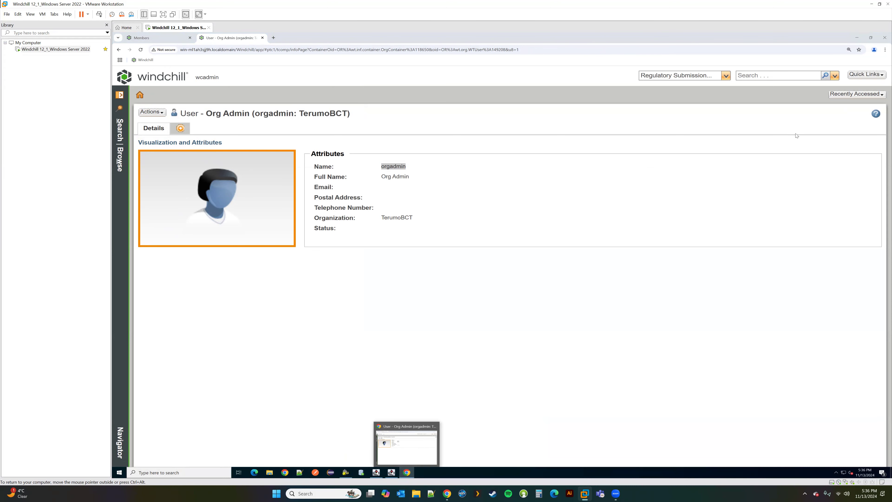
# Step: Open a new incognito window on the Windchill bookmark
pyautogui.click(885, 50)
pyautogui.click(829, 78)
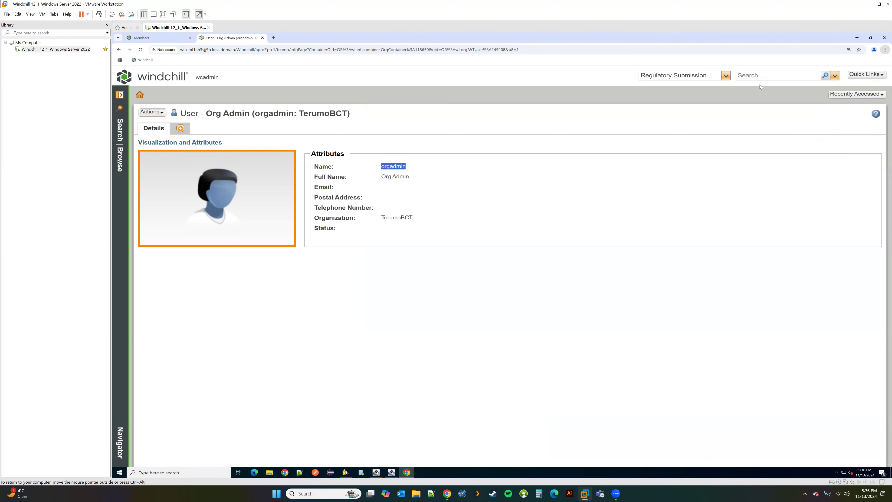
pyautogui.click(129, 60)
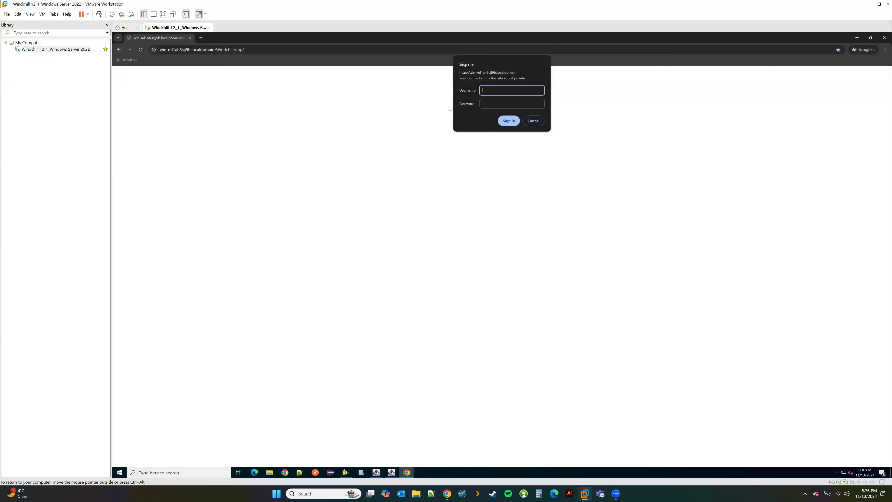
# Step: Sign in to Windchill with the org admin credentials
pyautogui.write('orgadmin')
pyautogui.click(491, 105)
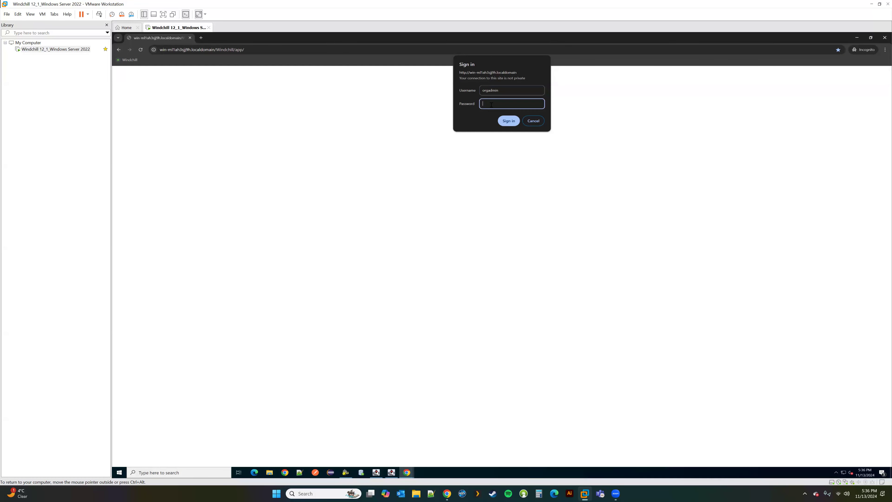
pyautogui.press('Return')
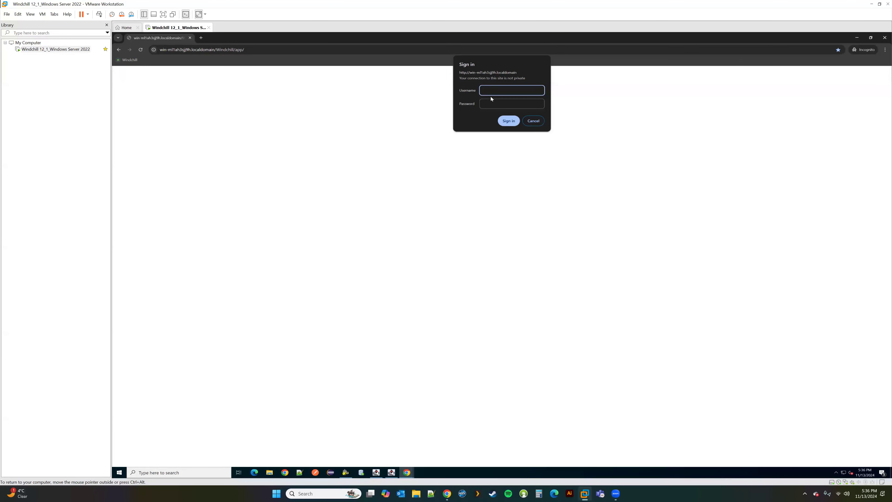
pyautogui.write('orgadmin')
pyautogui.press('Tab')
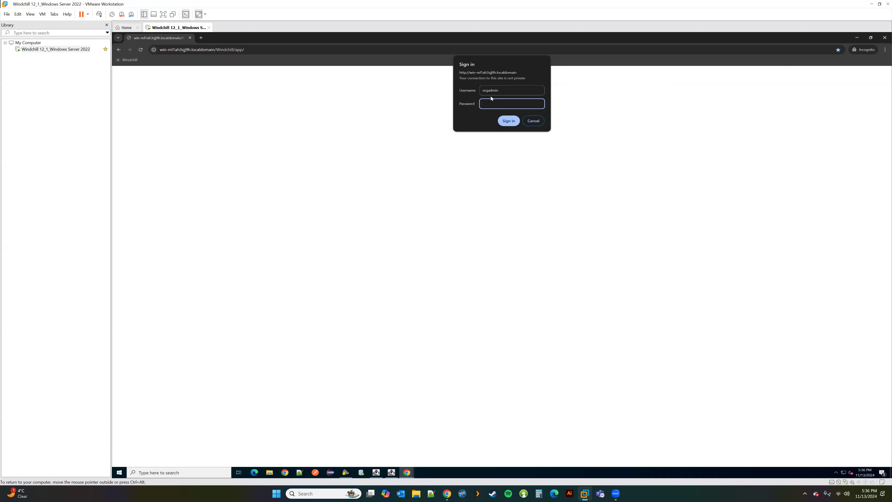
pyautogui.write('orgadmin')
pyautogui.press('Return')
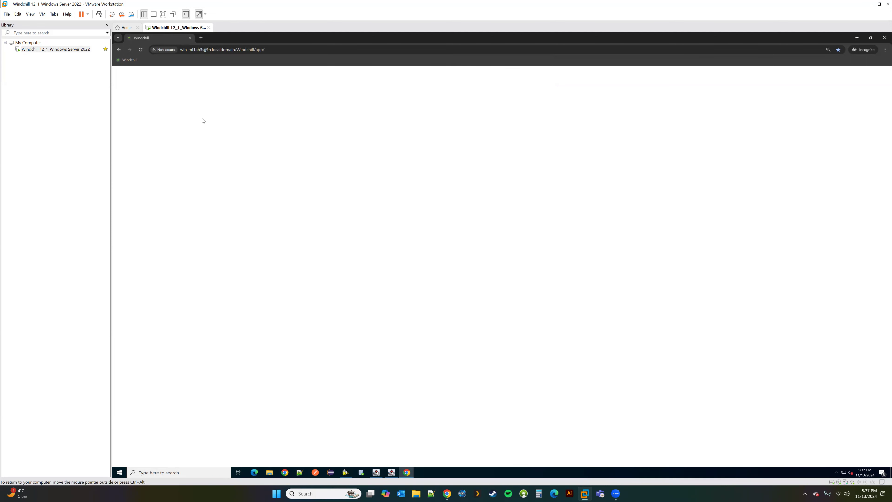
# Step: View all products to confirm Test Product is listed, then return to the Org Admin user window
pyautogui.click(121, 97)
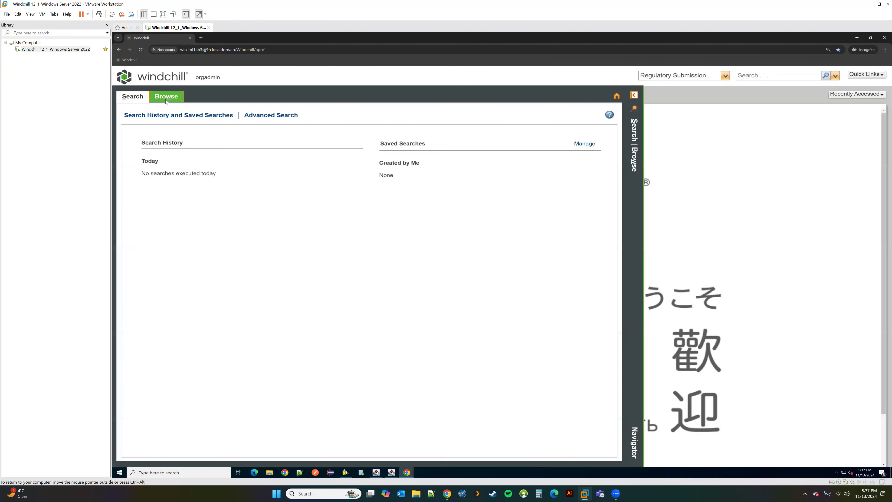
pyautogui.click(166, 101)
pyautogui.click(159, 117)
pyautogui.click(290, 137)
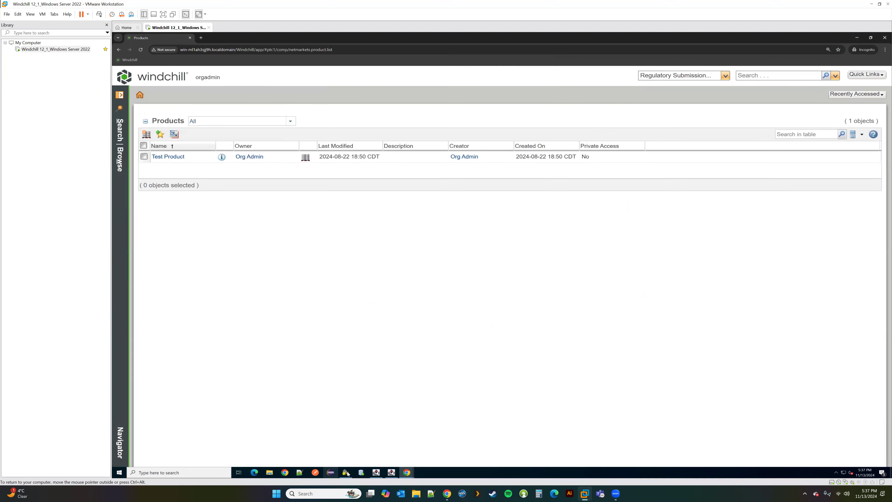
pyautogui.moveTo(408, 473)
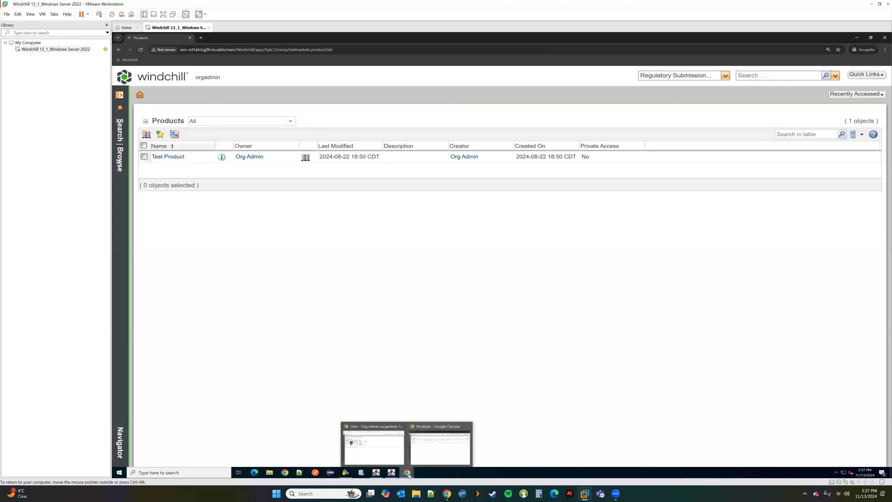
pyautogui.click(401, 464)
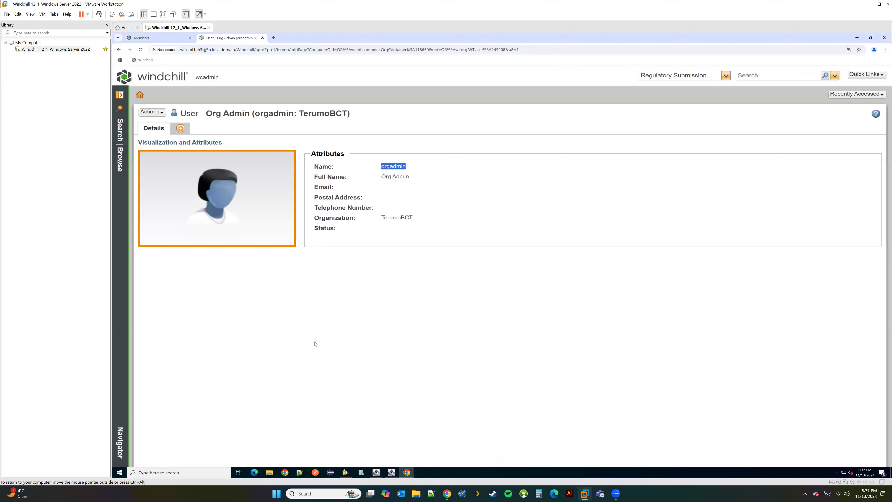
# Step: Bring up the Windchill Shell console and move it toward the lower right
pyautogui.click(346, 472)
pyautogui.moveTo(315, 80); pyautogui.dragTo(609, 190)
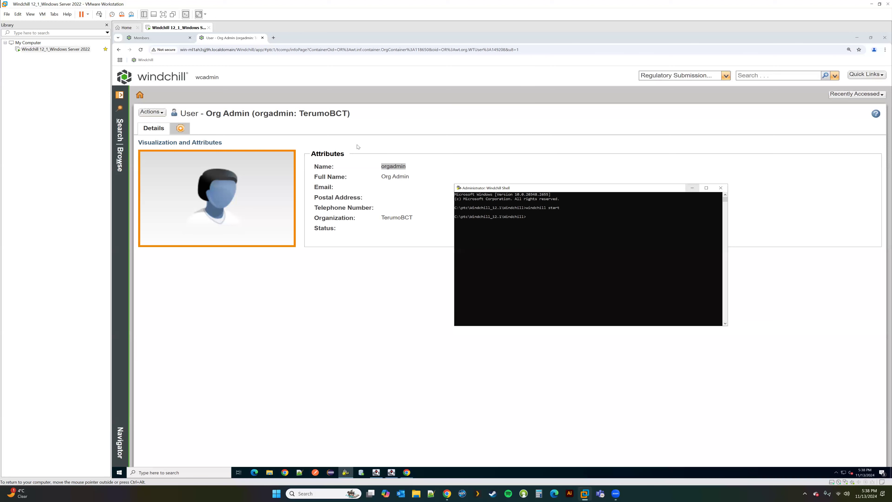
# Step: Open Participant Administration for the TerumoBCT organization
pyautogui.click(120, 95)
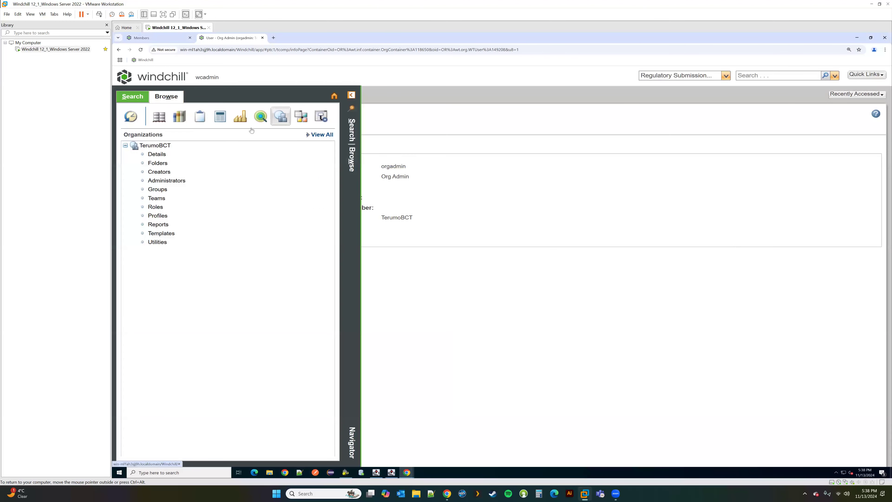
pyautogui.click(261, 119)
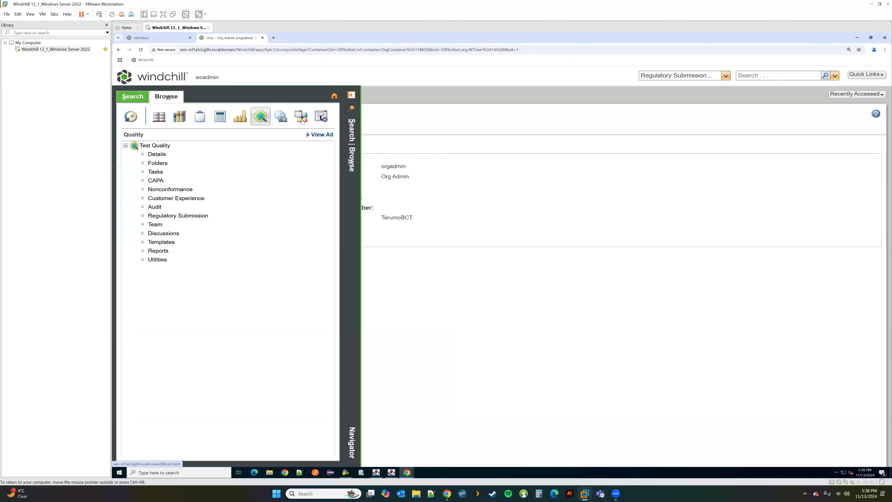
pyautogui.click(285, 121)
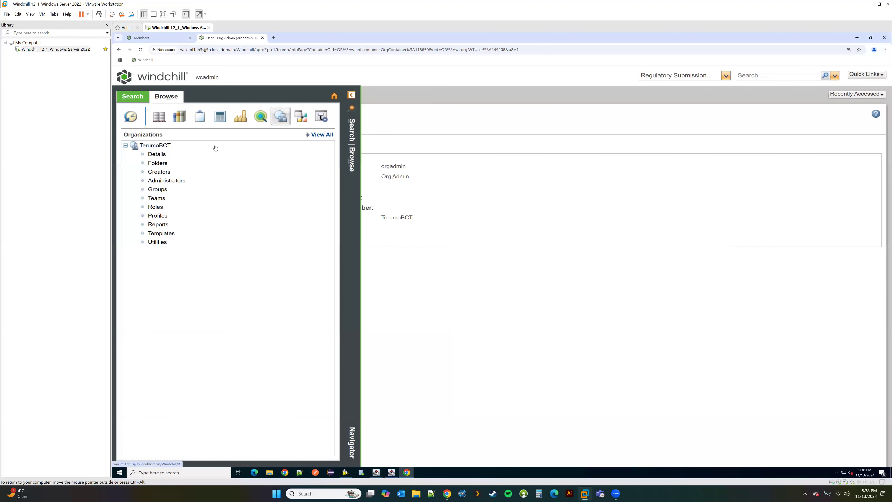
pyautogui.click(158, 242)
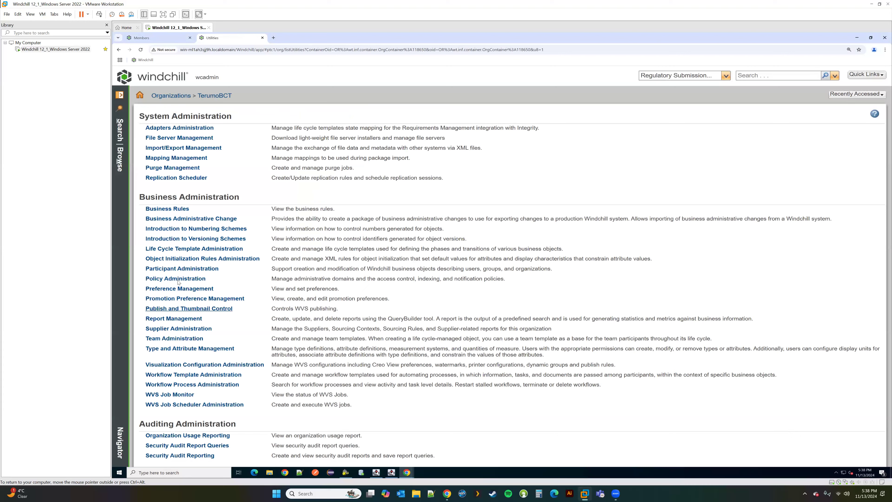
pyautogui.click(172, 269)
# Step: Search for User participants to list the organization's users, then cancel the search
pyautogui.click(146, 128)
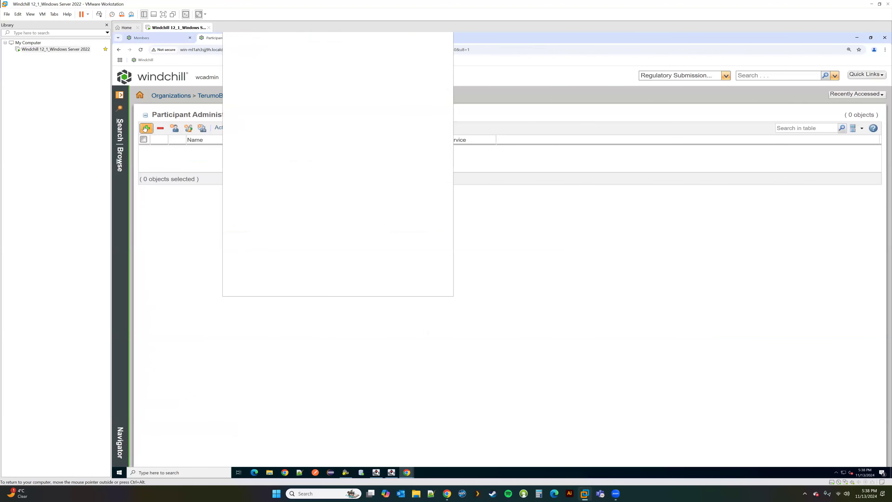
pyautogui.click(323, 86)
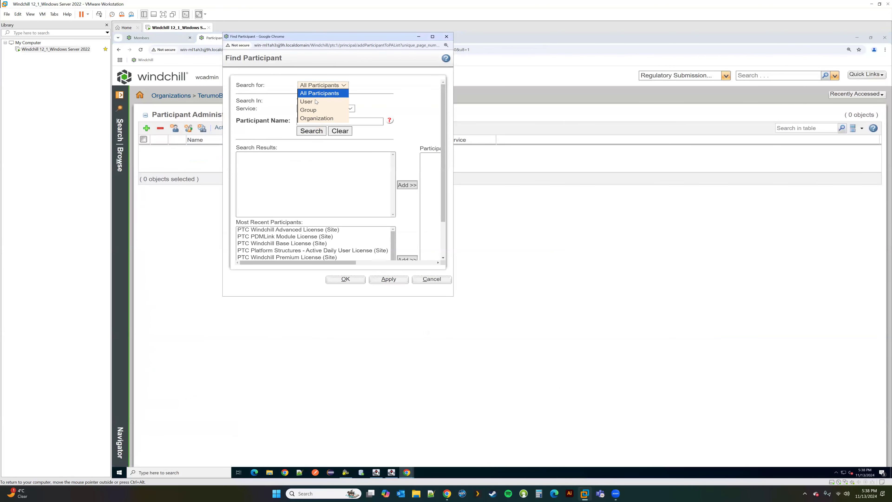
pyautogui.click(311, 102)
pyautogui.click(318, 159)
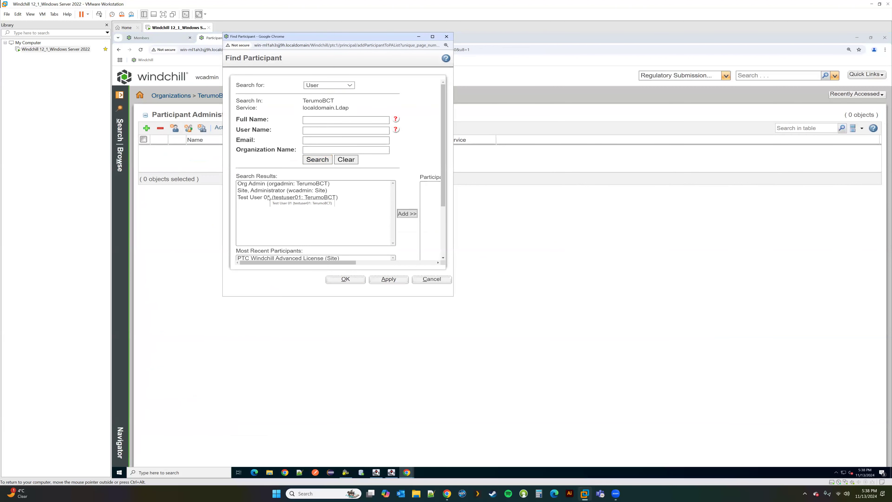
pyautogui.click(432, 280)
# Step: Go to the Report Templates list under site Utilities
pyautogui.click(120, 96)
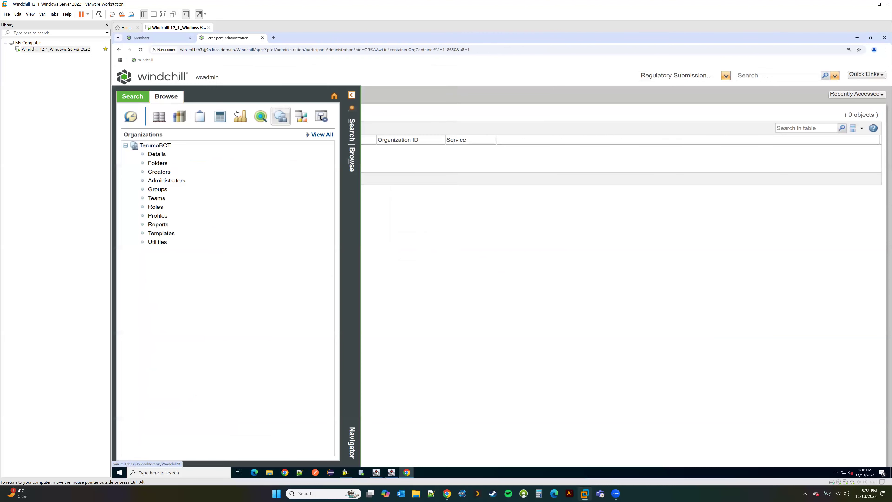
pyautogui.click(172, 190)
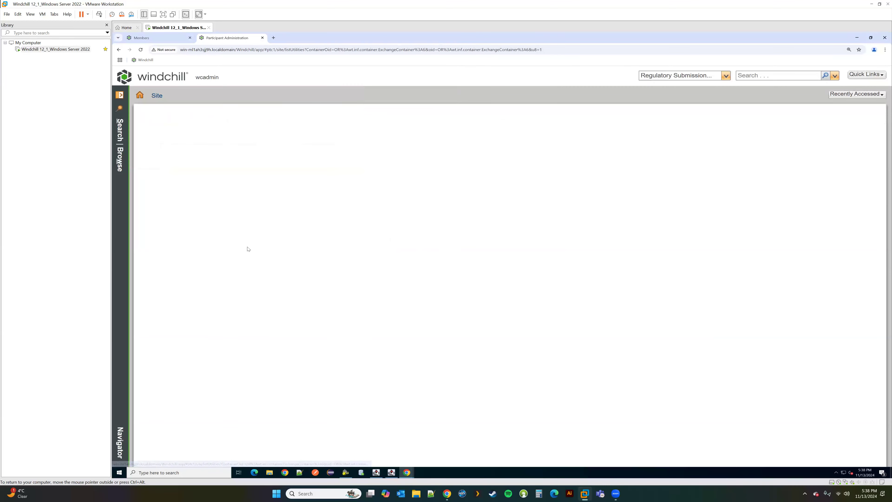
pyautogui.scroll(-3, 173, 376)
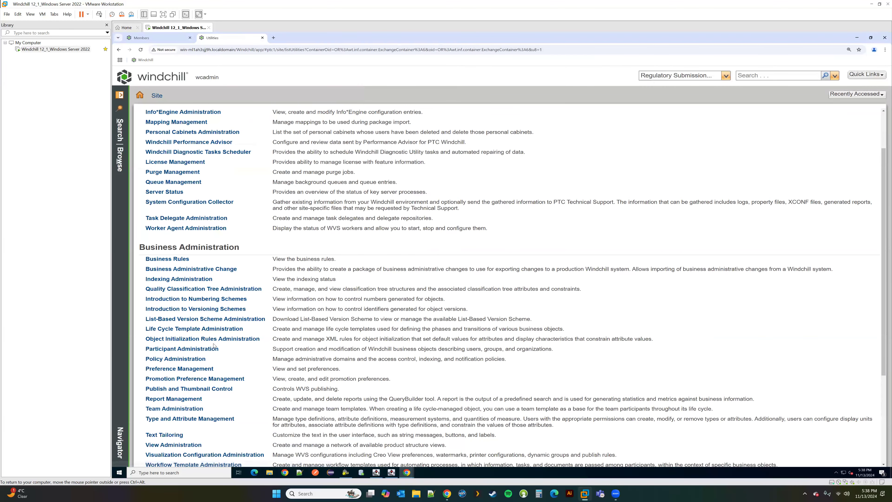
pyautogui.click(173, 371)
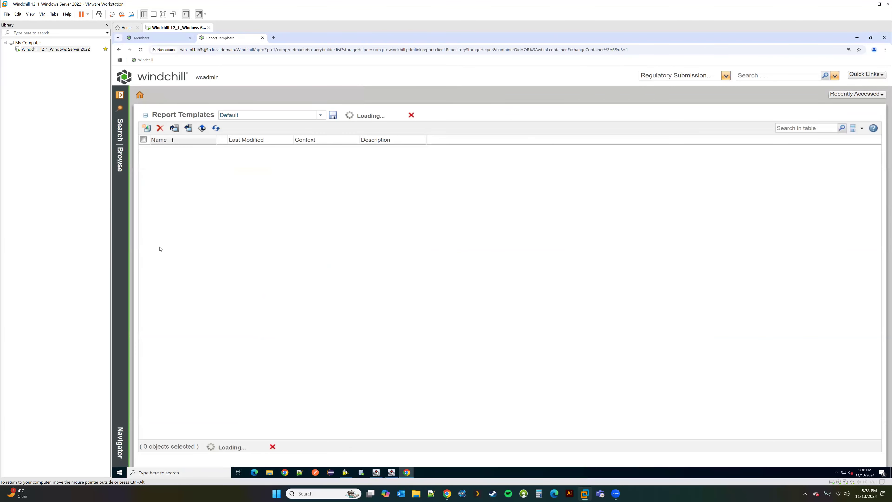
# Step: Create a new report template named 'Test User' and enlarge the Query Builder window
pyautogui.click(146, 128)
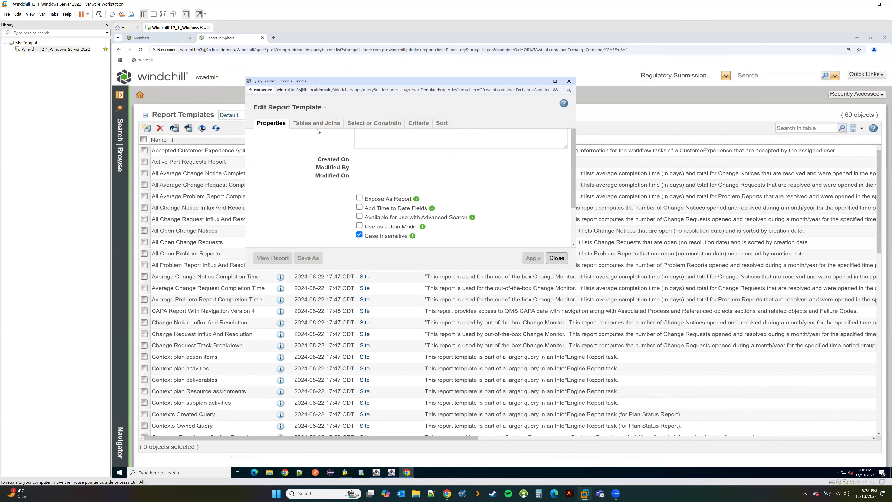
pyautogui.click(370, 145)
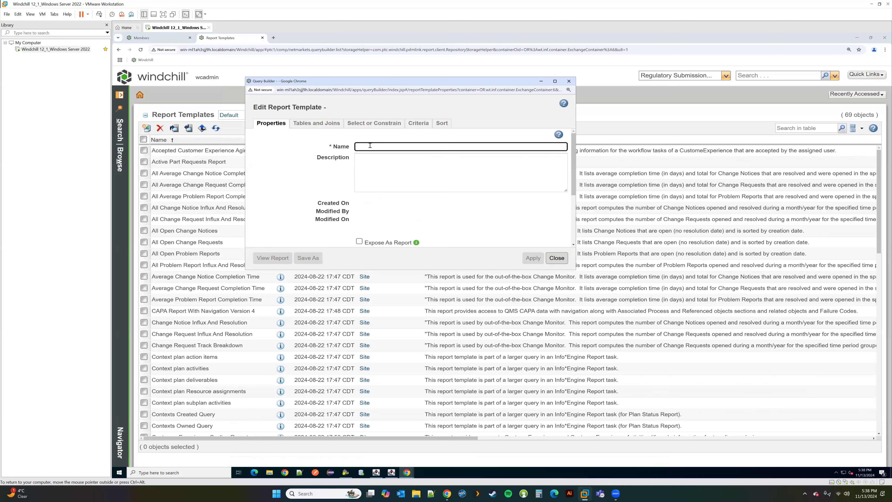
pyautogui.write('Test ')
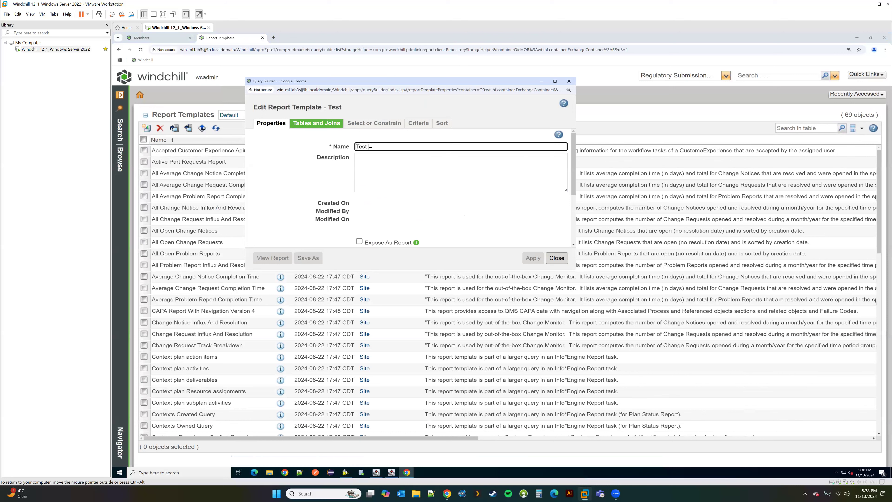
pyautogui.write('User')
pyautogui.moveTo(575, 270); pyautogui.dragTo(673, 375)
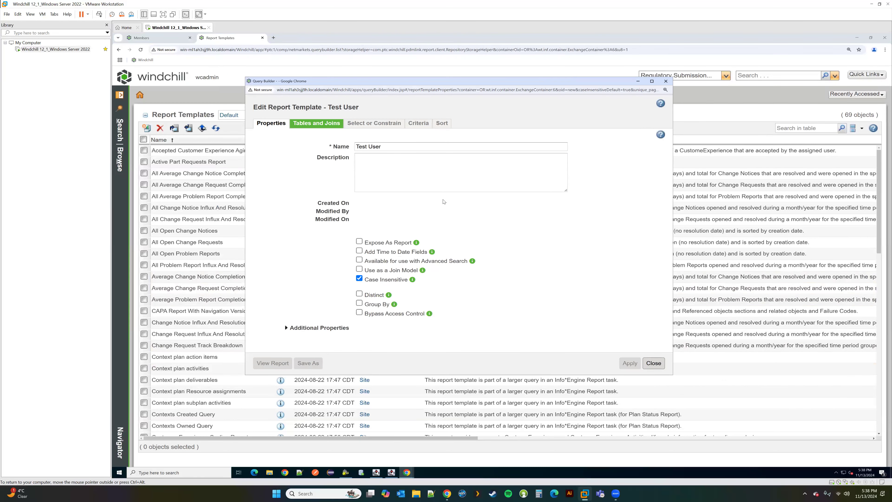
# Step: Add the User type to the Test User template's Tables and Joins
pyautogui.click(317, 123)
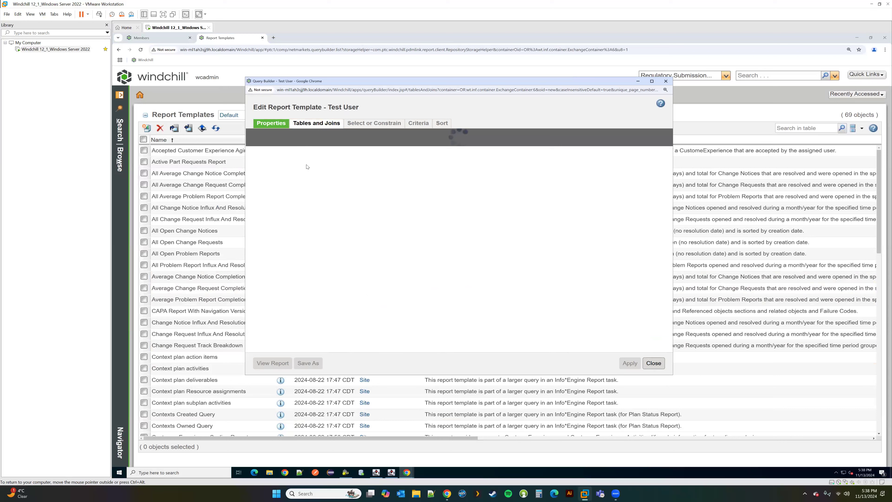
pyautogui.click(261, 138)
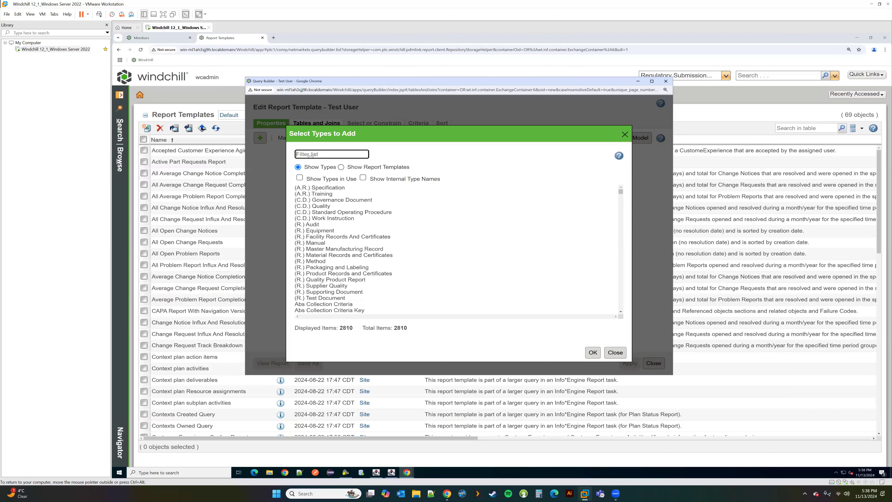
pyautogui.write('WTUse')
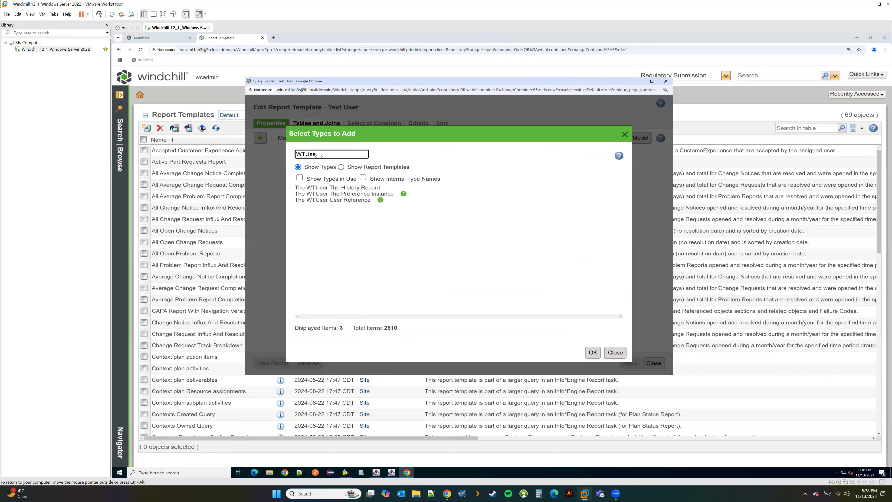
pyautogui.press('BackSpace')
pyautogui.press('BackSpace')
pyautogui.press('BackSpace')
pyautogui.press('BackSpace')
pyautogui.press('BackSpace')
pyautogui.write('U')
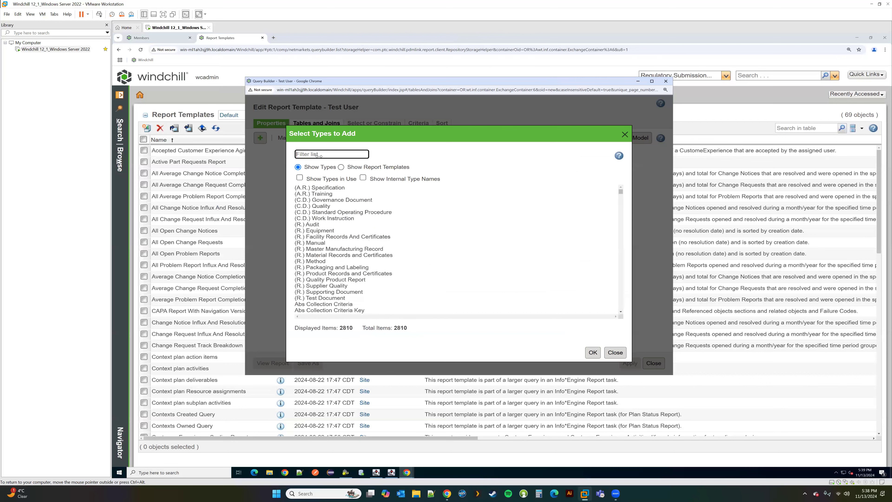
pyautogui.write('ser')
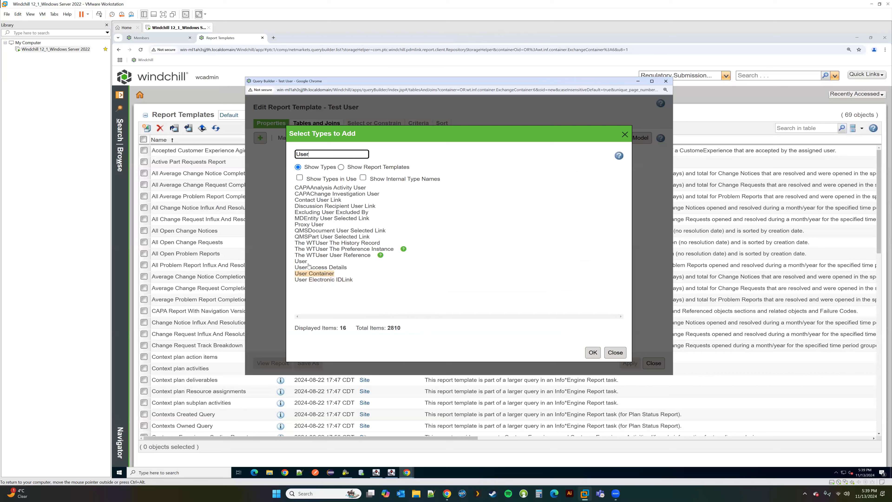
pyautogui.click(303, 263)
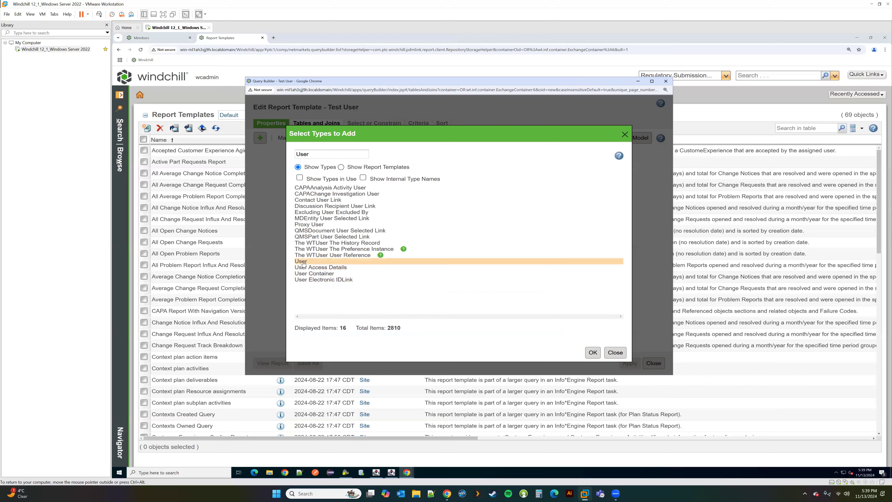
pyautogui.click(593, 353)
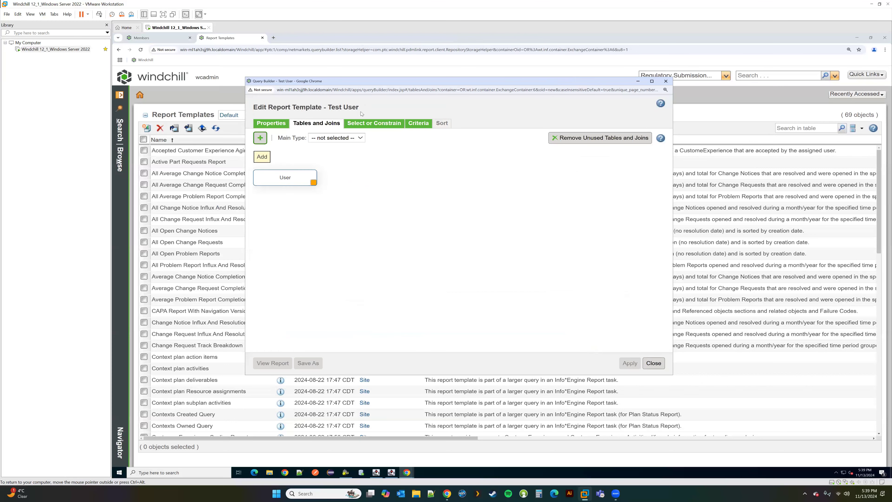
# Step: Add User's Full Name and Name as reportable columns and apply the template
pyautogui.click(375, 123)
pyautogui.click(262, 138)
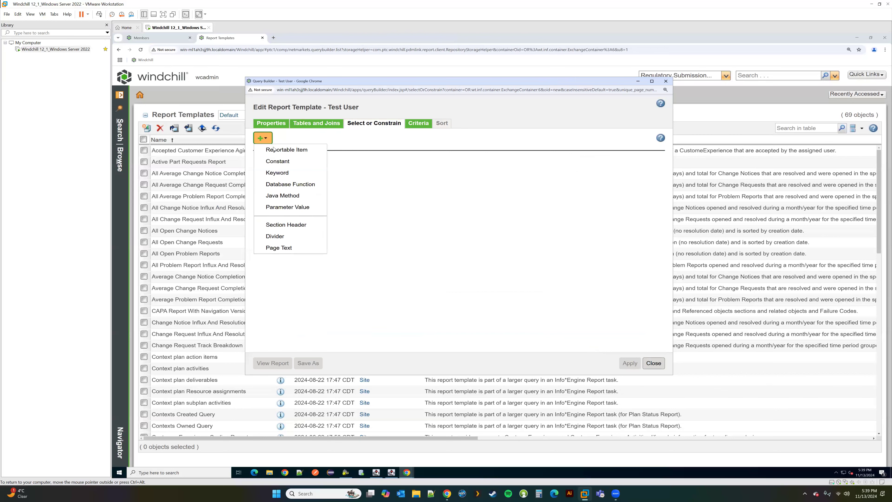
pyautogui.click(284, 150)
pyautogui.scroll(-6, 451, 260)
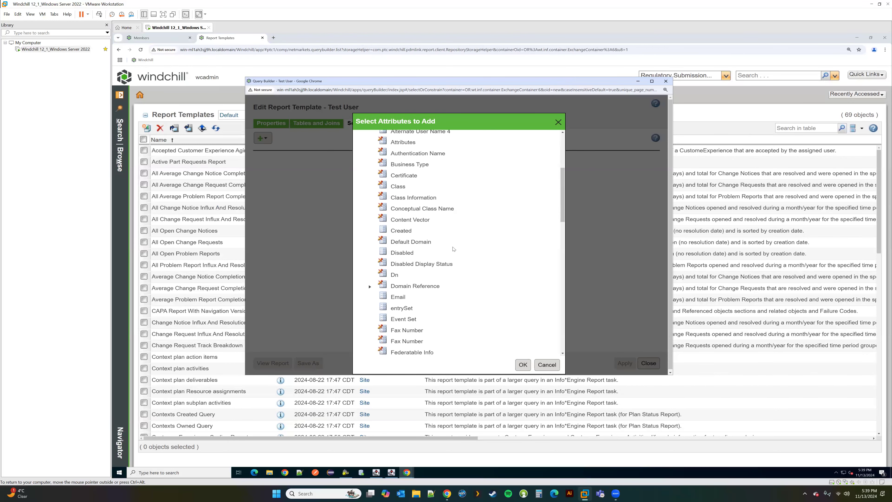
pyautogui.scroll(-4, 450, 261)
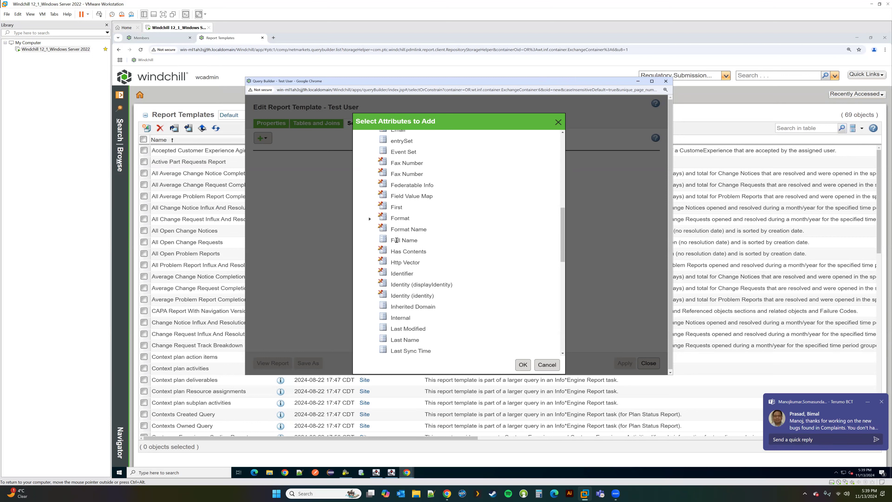
pyautogui.click(397, 240)
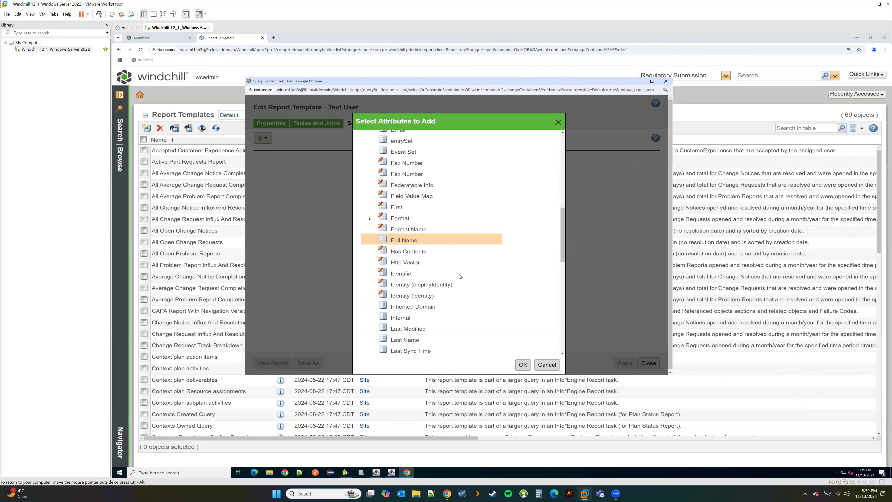
pyautogui.scroll(-10, 460, 276)
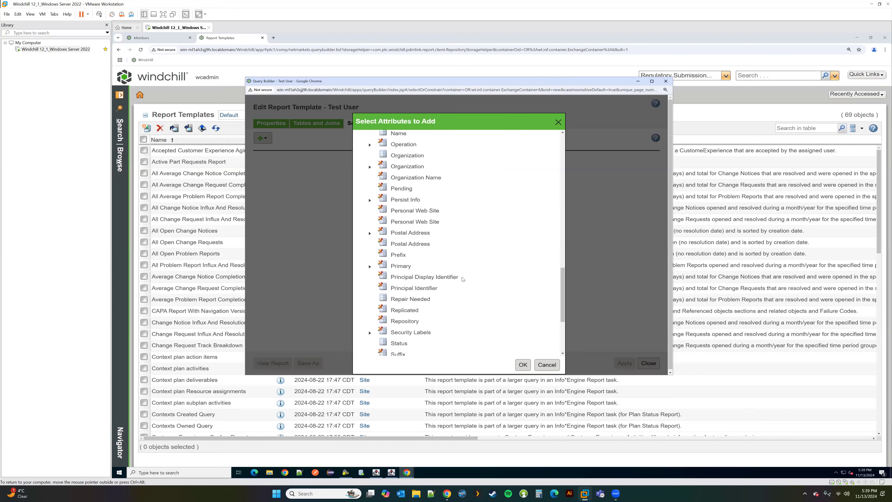
pyautogui.scroll(5, 416, 262)
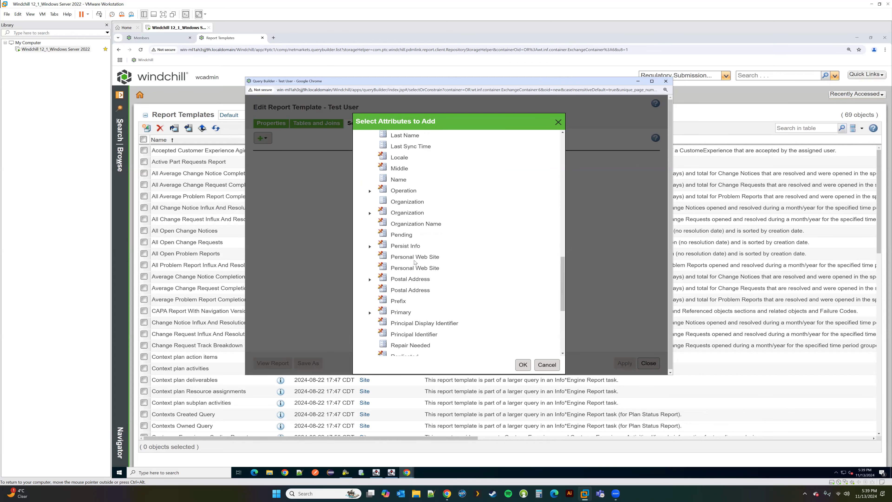
pyautogui.click(399, 179)
pyautogui.click(523, 365)
pyautogui.click(630, 364)
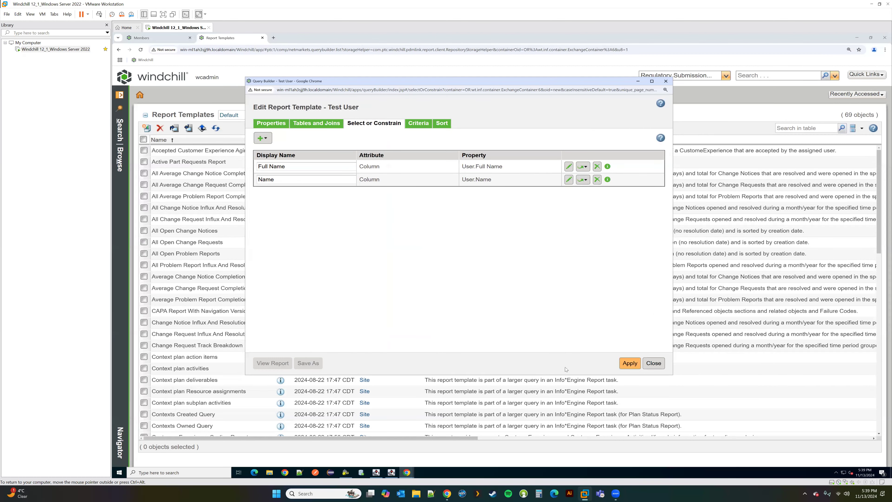
# Step: Generate the Test User report to list the three users, then close the report
pyautogui.click(284, 365)
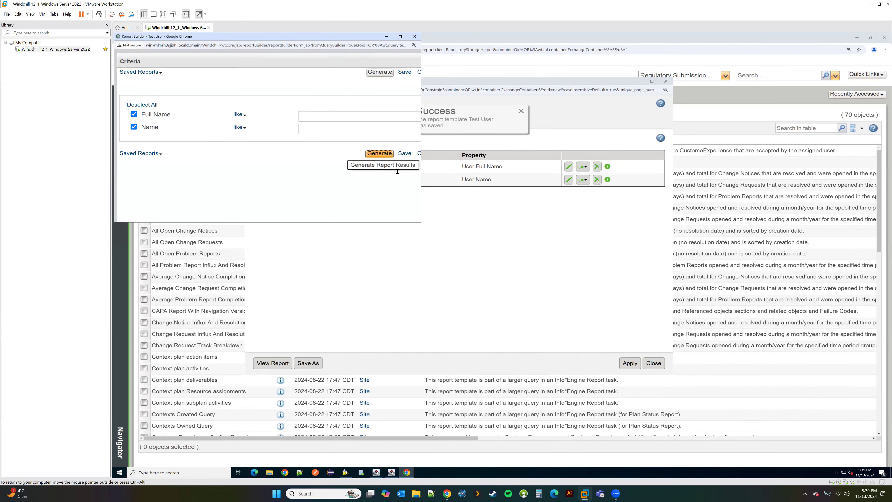
pyautogui.click(380, 156)
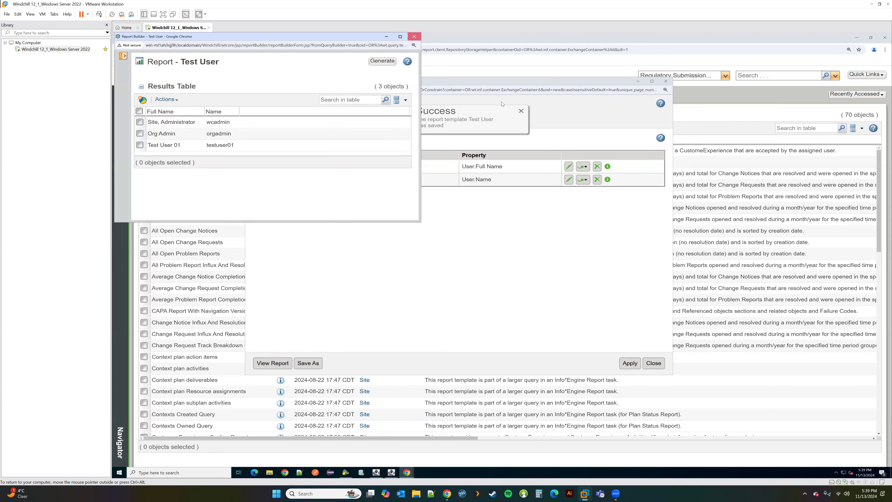
pyautogui.click(654, 364)
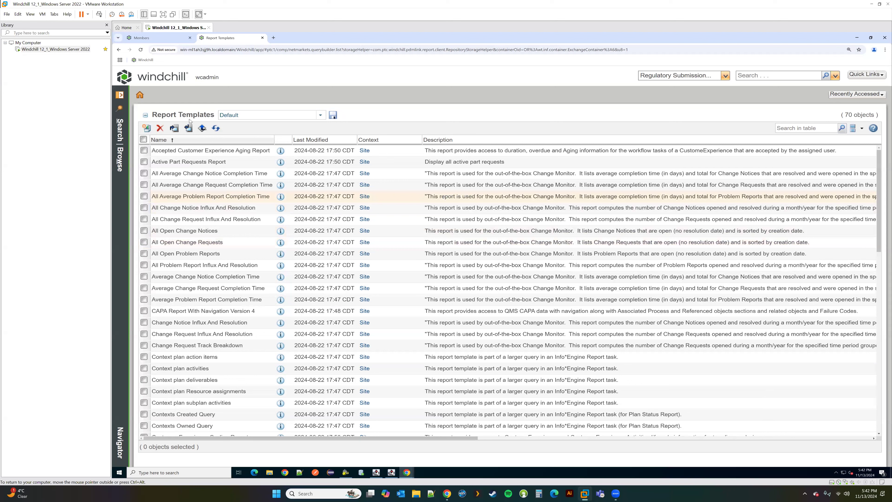
# Step: Open Type and Attribute Management from the site Utilities page
pyautogui.click(119, 95)
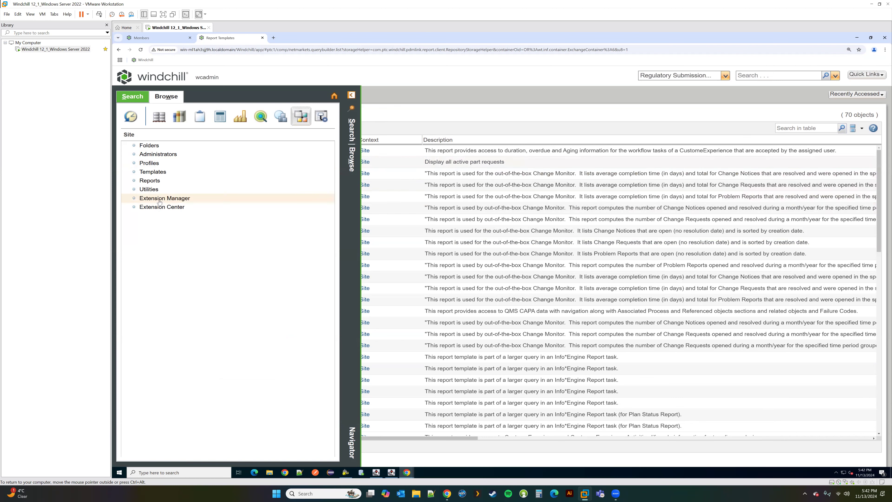
pyautogui.click(155, 191)
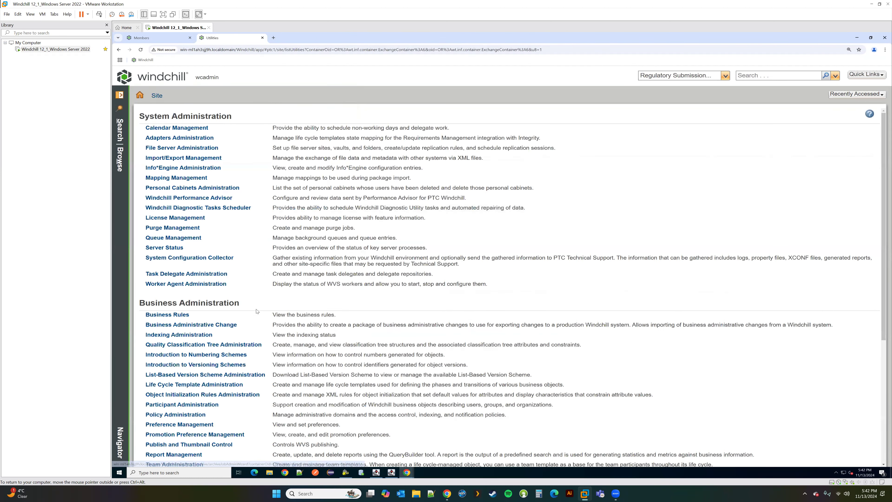
pyautogui.scroll(-4, 242, 308)
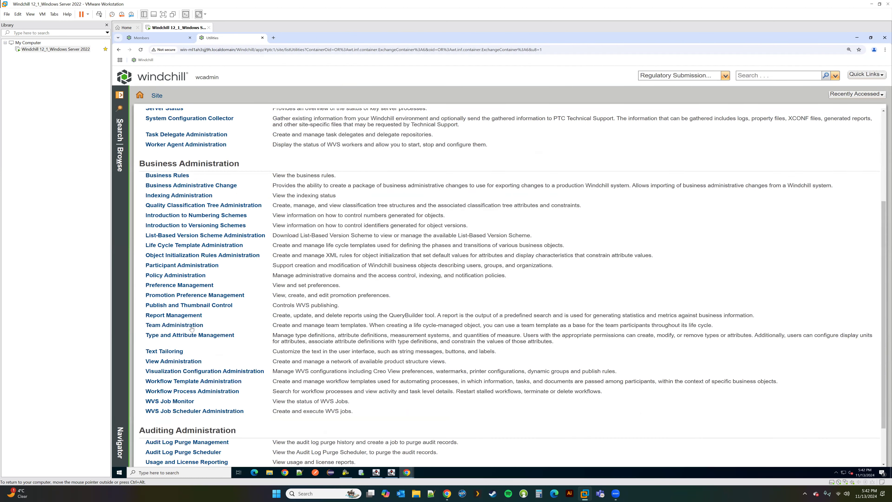
pyautogui.click(177, 336)
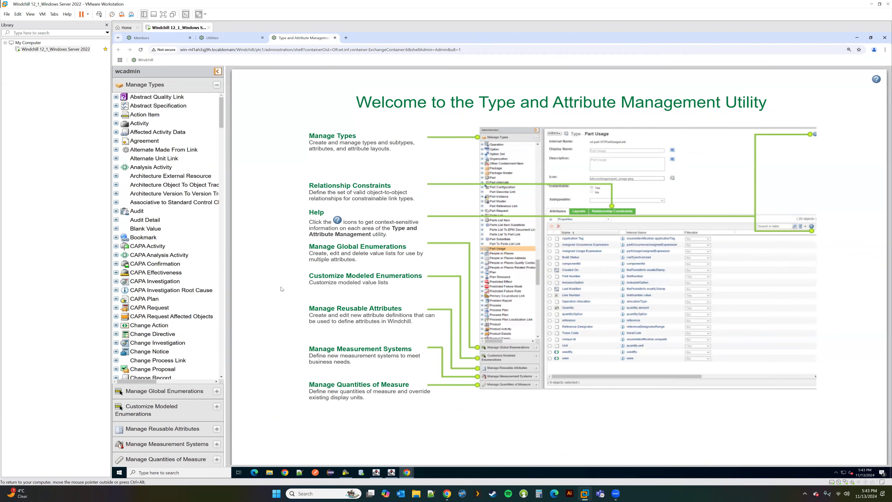
# Step: Open the Document type's details and highlight its internal name
pyautogui.moveTo(228, 278); pyautogui.dragTo(263, 275)
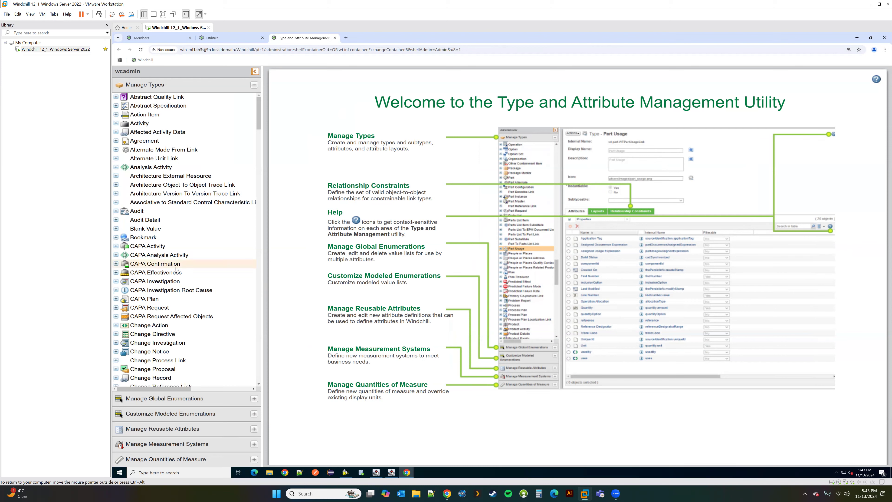
pyautogui.scroll(-8, 169, 276)
pyautogui.scroll(-8, 170, 276)
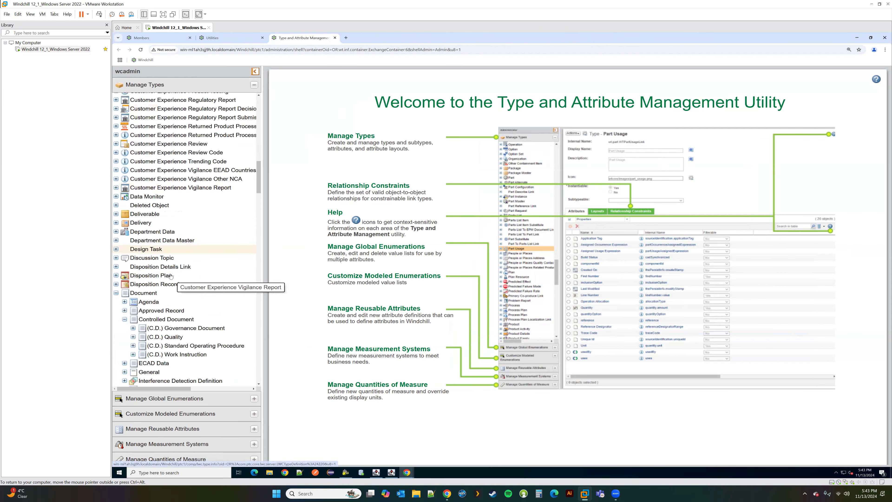
pyautogui.click(144, 293)
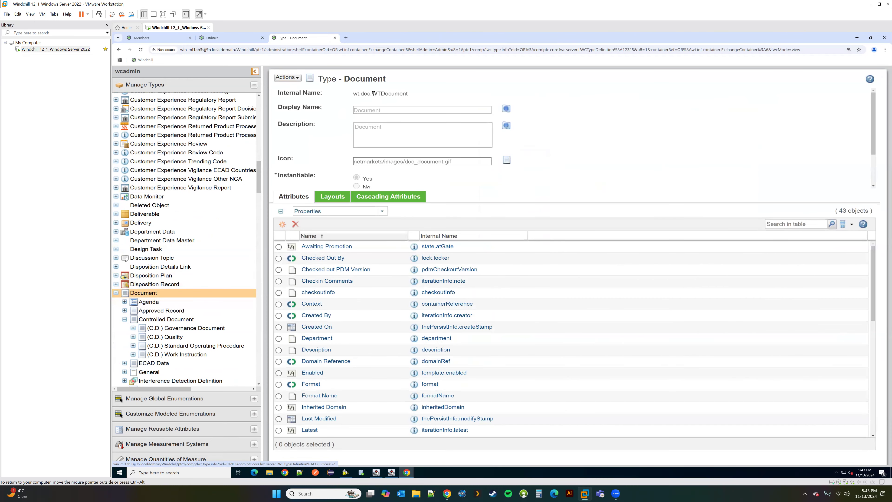
pyautogui.moveTo(372, 94); pyautogui.dragTo(419, 96)
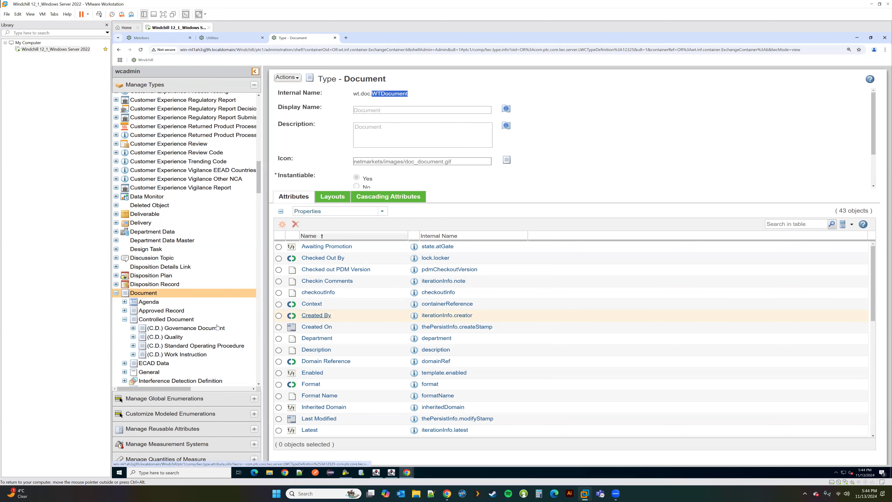
# Step: Open the Test Document subtype (ext.test.TestDocument)
pyautogui.scroll(-1, 179, 327)
pyautogui.scroll(-3, 179, 327)
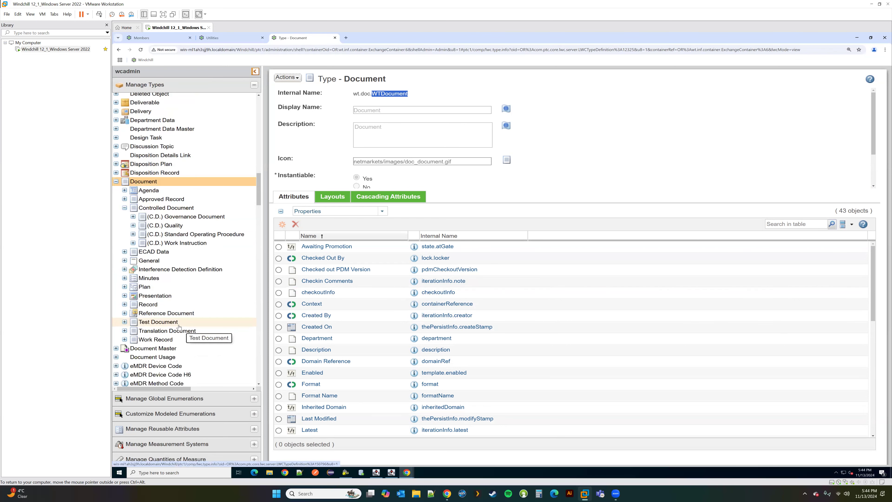
pyautogui.click(146, 325)
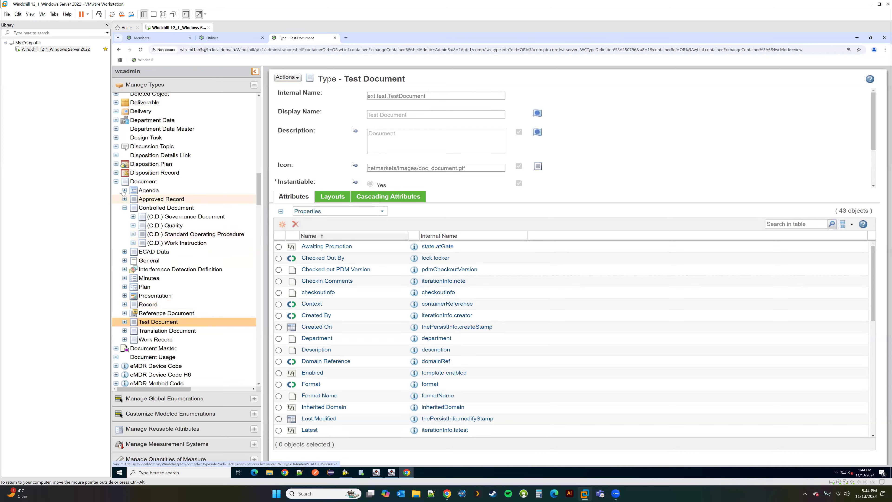
# Step: Return to the base Document type page and highlight its internal name WTDocument
pyautogui.rightClick(138, 184)
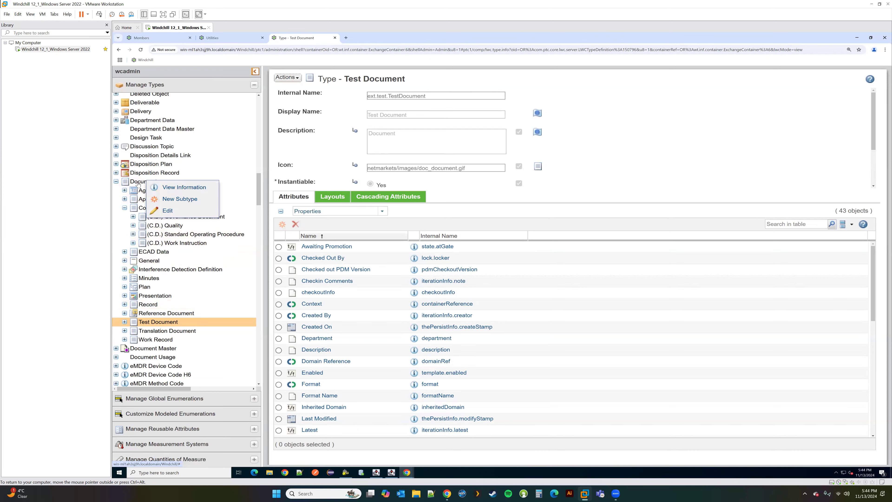
pyautogui.click(124, 208)
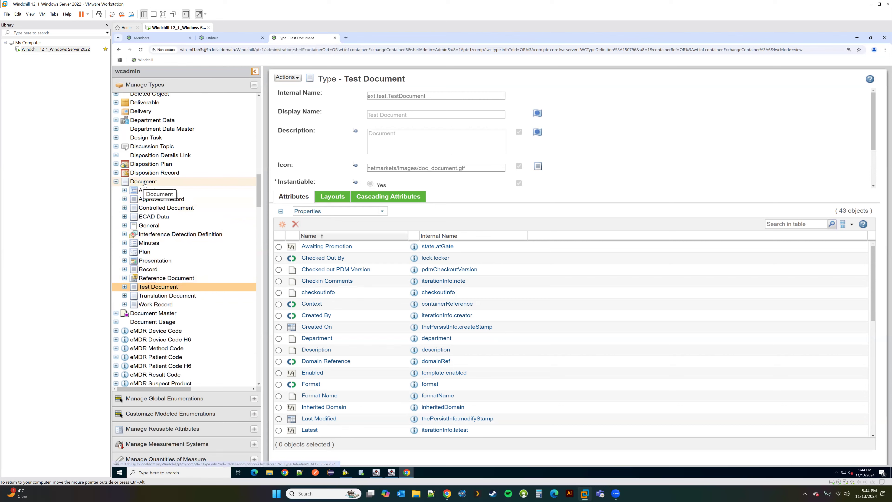
pyautogui.click(143, 182)
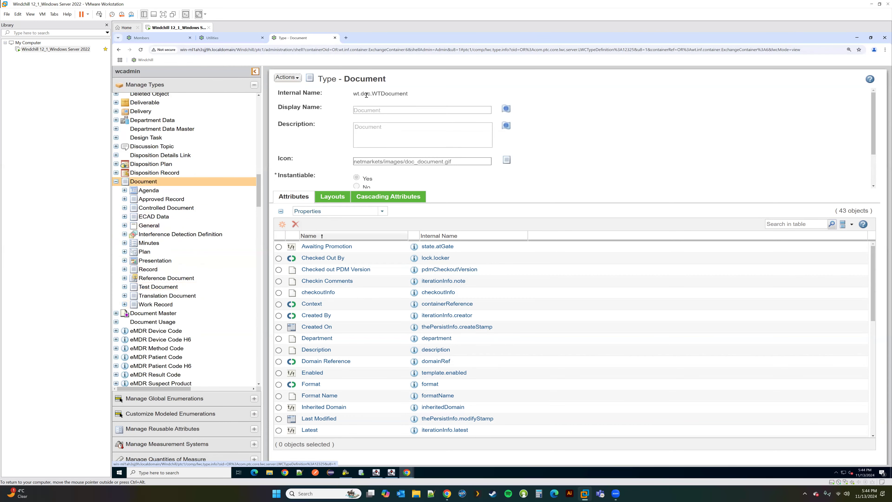
pyautogui.moveTo(372, 94); pyautogui.dragTo(410, 97)
# Step: View the Part type (wt.part.WTPart) and its 62 attributes, then scroll back to Document
pyautogui.scroll(2, 168, 196)
pyautogui.scroll(-8, 150, 197)
pyautogui.scroll(-15, 151, 197)
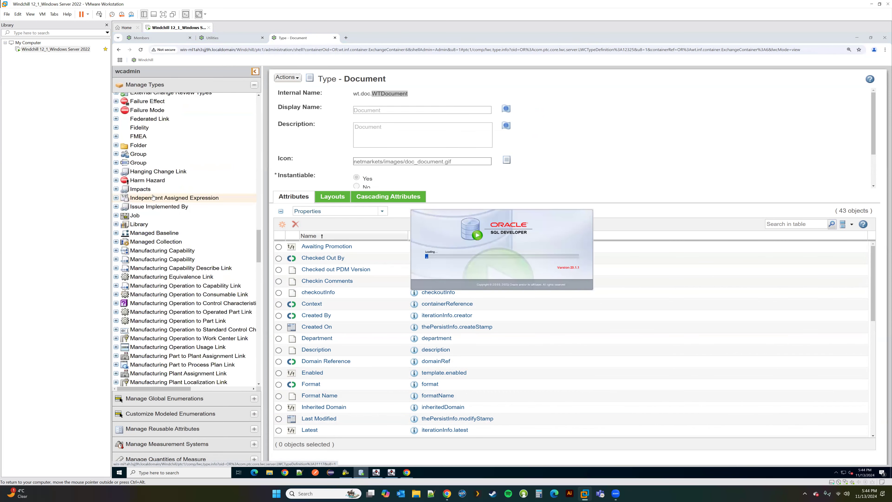
pyautogui.scroll(-5, 155, 198)
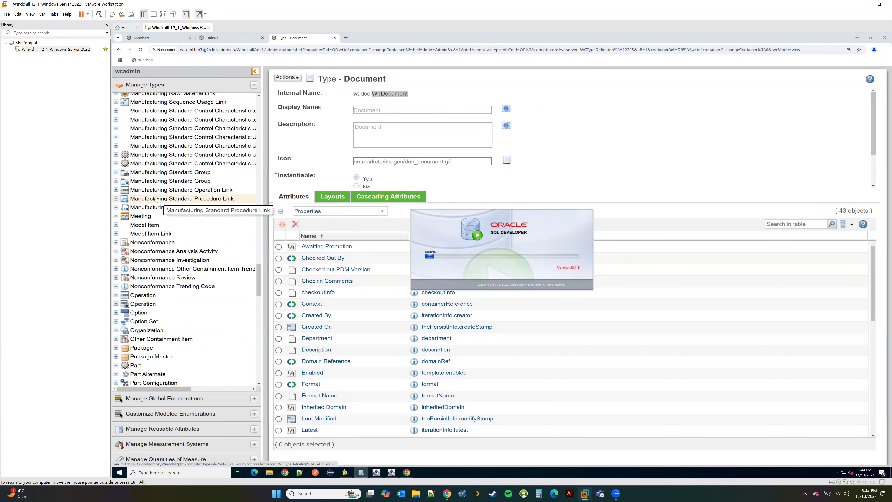
pyautogui.click(136, 366)
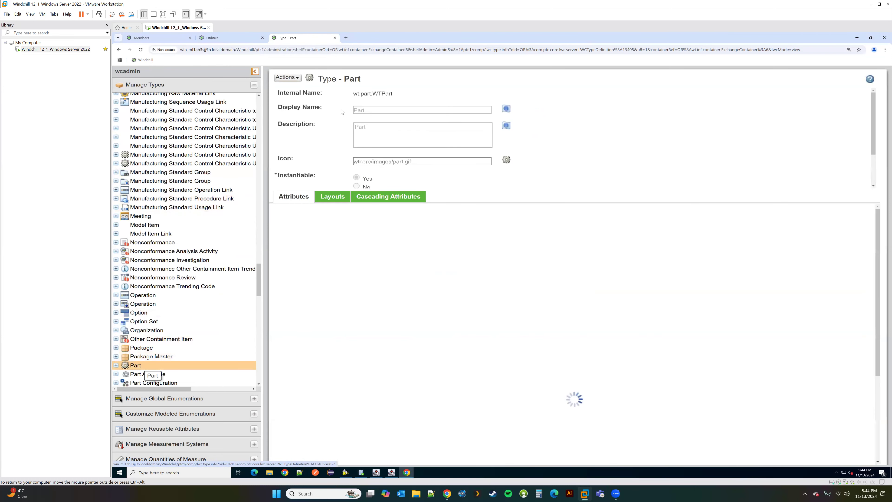
pyautogui.scroll(20, 176, 277)
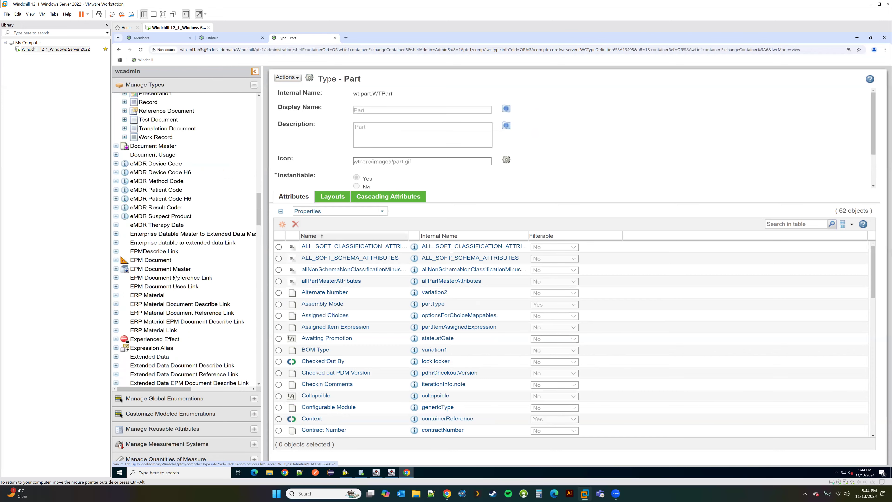
pyautogui.scroll(-5, 176, 279)
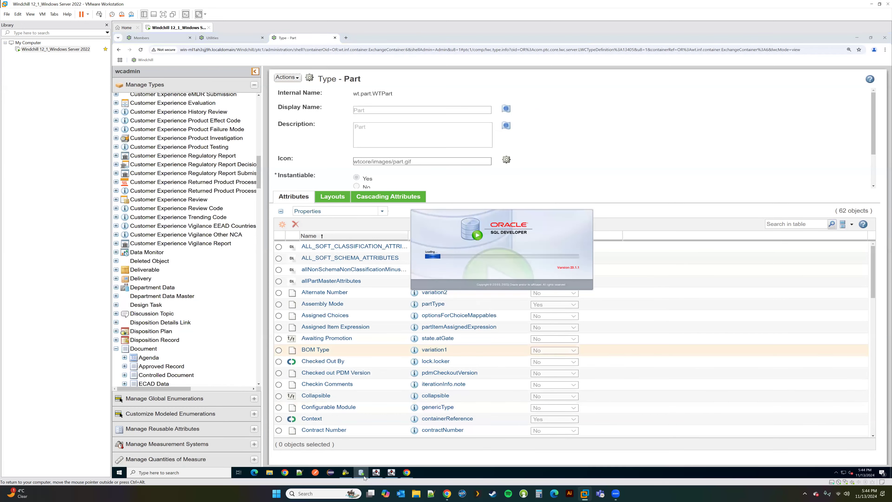
pyautogui.scroll(7, 227, 299)
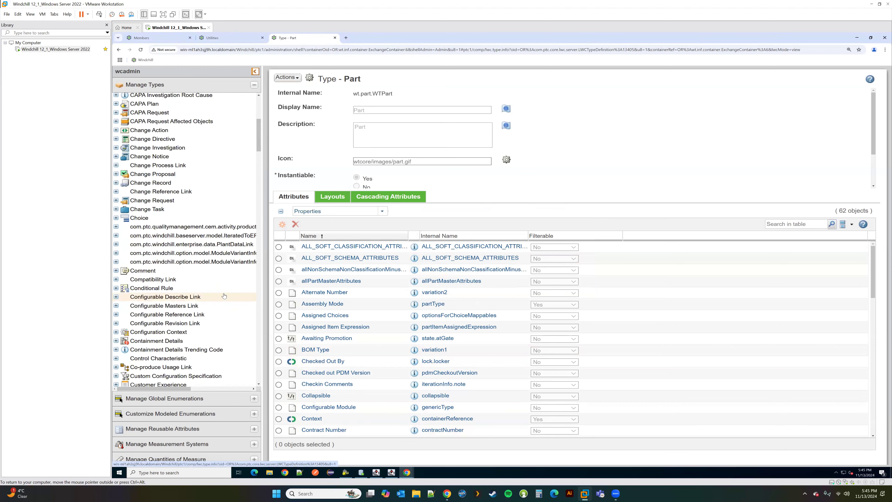
pyautogui.scroll(-11, 225, 298)
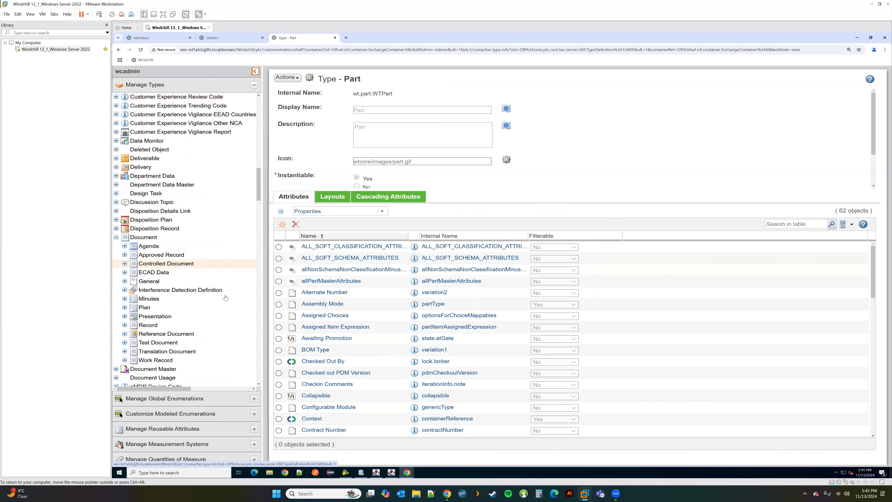
# Step: Start a new Document subtype with internal name ext.deere.ReviewLetter
pyautogui.rightClick(145, 238)
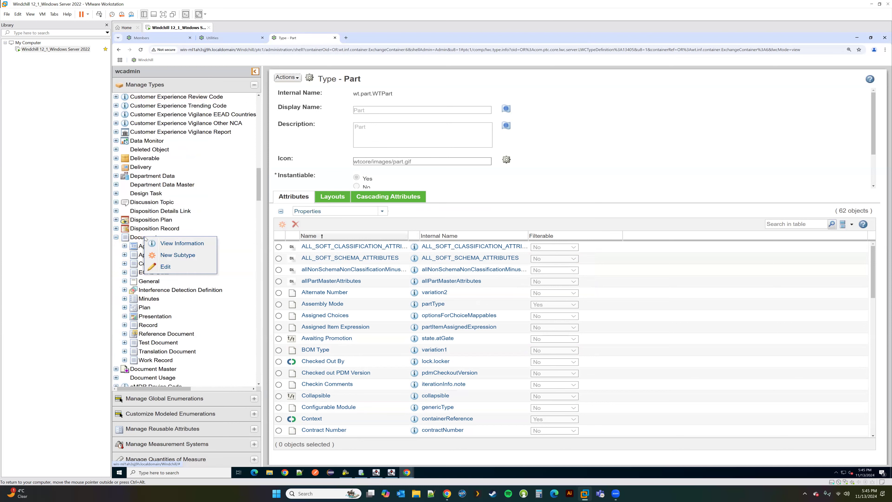
pyautogui.click(172, 254)
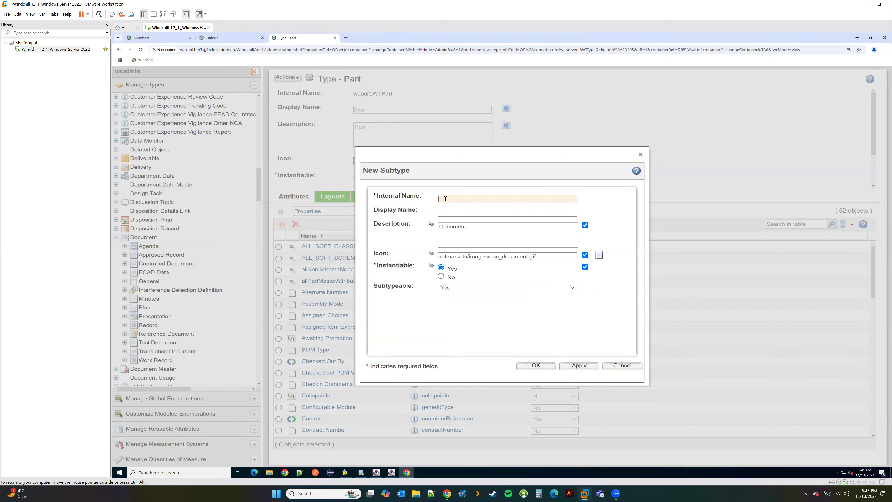
pyautogui.write('ext.deere')
pyautogui.press('BackSpace')
pyautogui.write('ReviewLetter')
# Step: Set the subtype's display name and description to Review Letter
pyautogui.click(447, 213)
pyautogui.write('Review Lette')
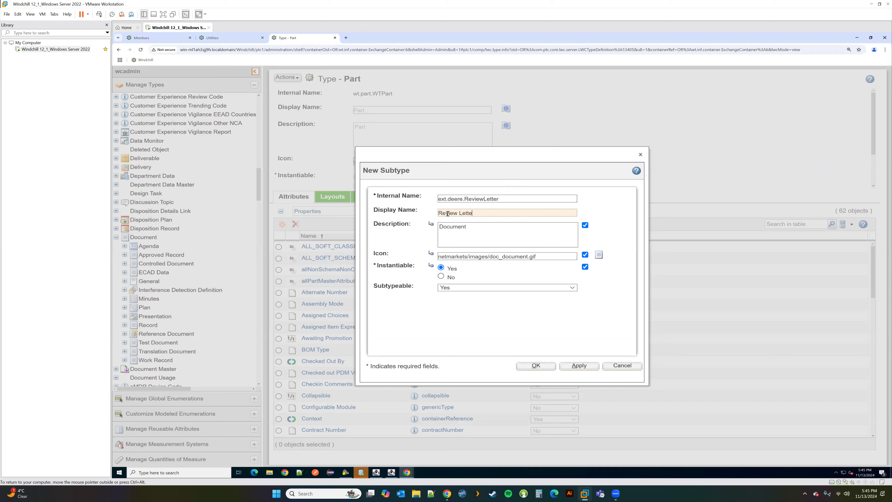
pyautogui.moveTo(489, 213); pyautogui.dragTo(418, 216)
pyautogui.hotkey('ctrl', 'c')
pyautogui.click(478, 227)
pyautogui.hotkey('ctrl', 'a')
pyautogui.hotkey('ctrl', 'v')
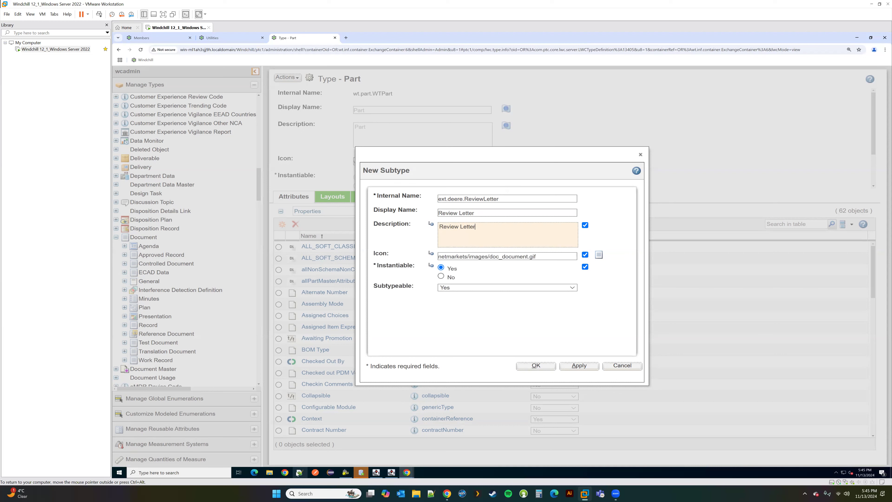
# Step: Open File Explorer and navigate to the Windchill codebase folder
pyautogui.click(276, 474)
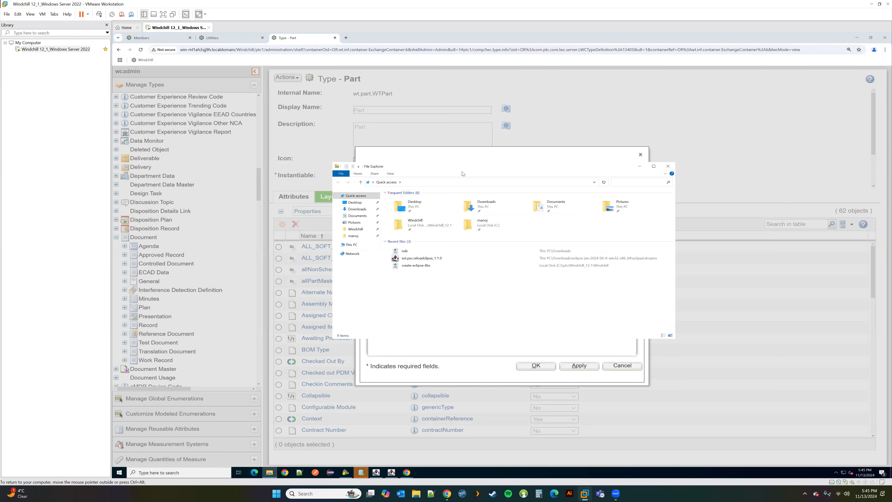
pyautogui.moveTo(404, 166); pyautogui.dragTo(203, 84)
pyautogui.click(162, 147)
pyautogui.scroll(-4, 210, 196)
pyautogui.scroll(-5, 205, 218)
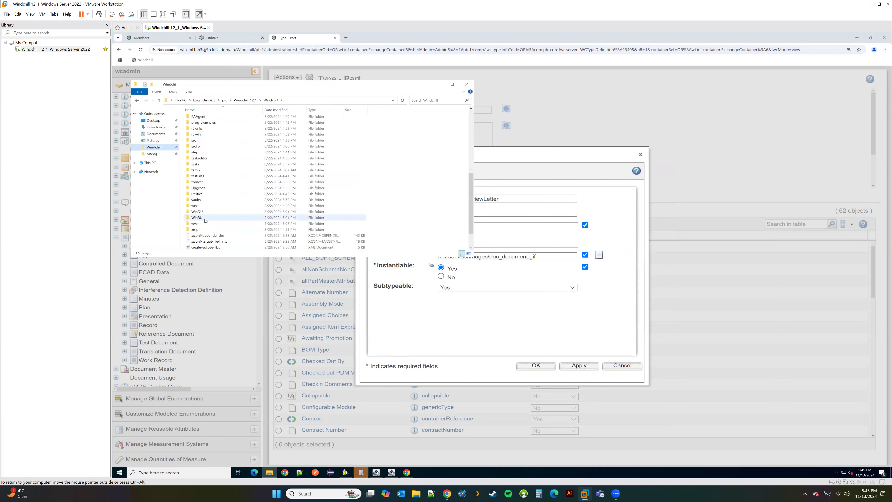
pyautogui.scroll(6, 202, 213)
pyautogui.scroll(3, 202, 211)
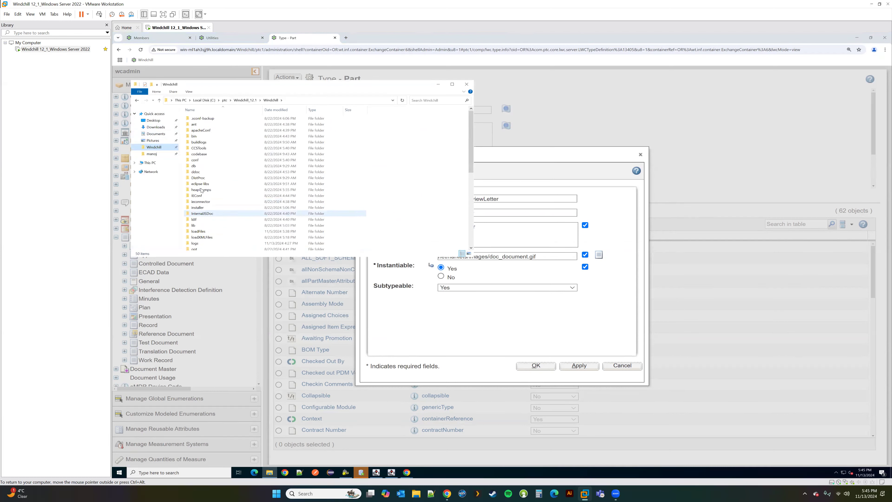
pyautogui.doubleClick(197, 154)
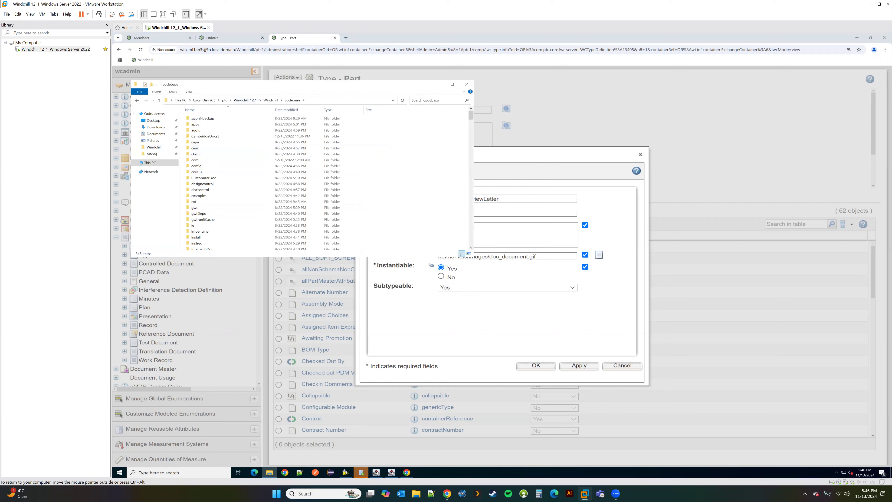
pyautogui.moveTo(329, 88); pyautogui.dragTo(448, 33)
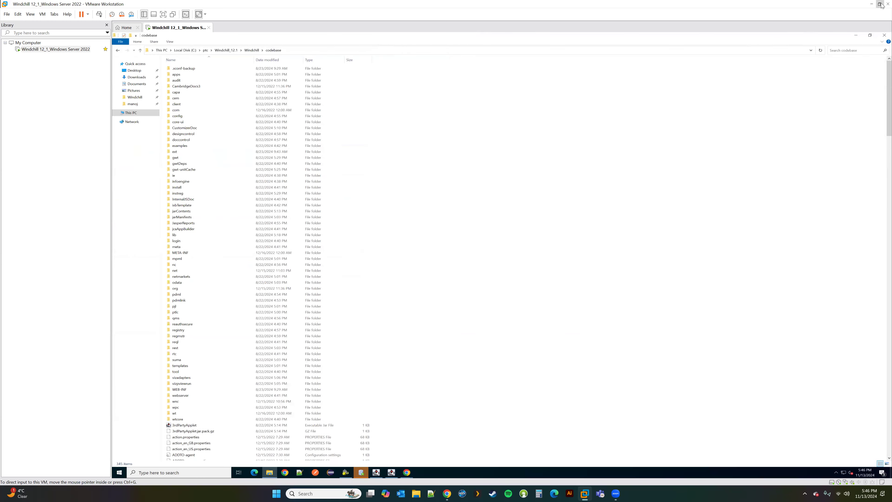
# Step: Maximize the virtual machine window and open the netmarkets\images folder
pyautogui.click(880, 4)
pyautogui.click(664, 128)
pyautogui.moveTo(220, 82); pyautogui.dragTo(383, 66)
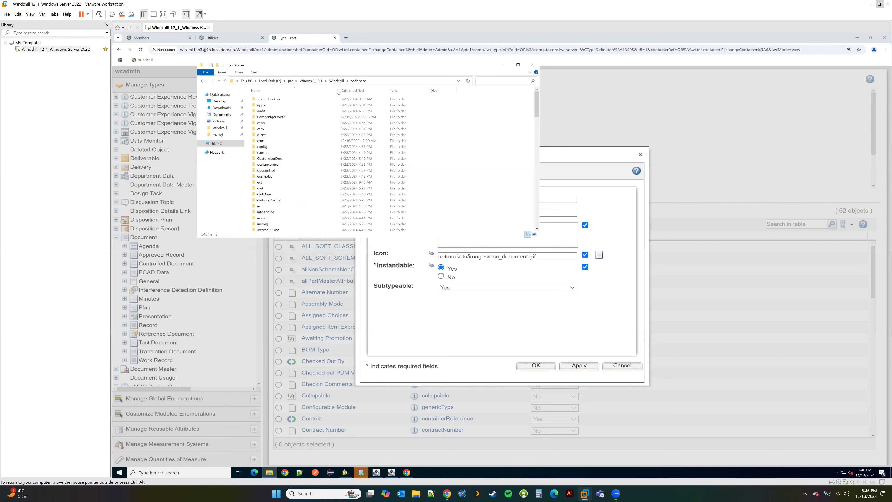
pyautogui.scroll(-5, 267, 166)
pyautogui.scroll(-2, 266, 166)
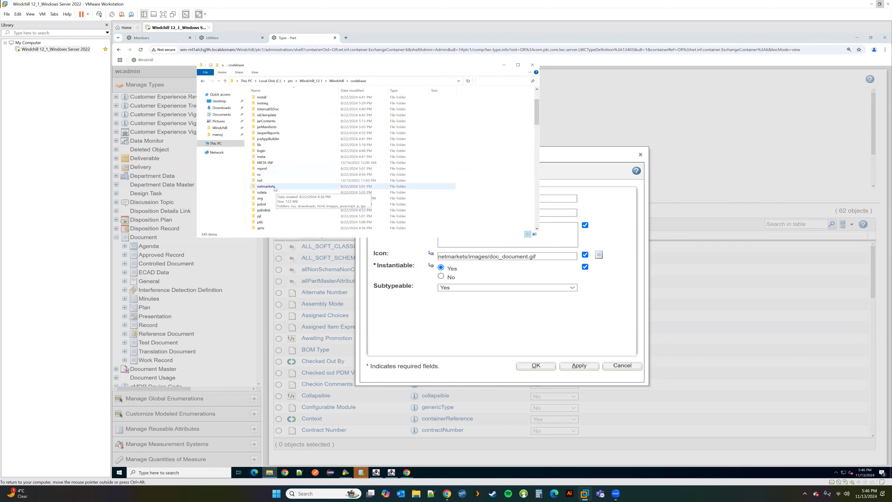
pyautogui.doubleClick(266, 186)
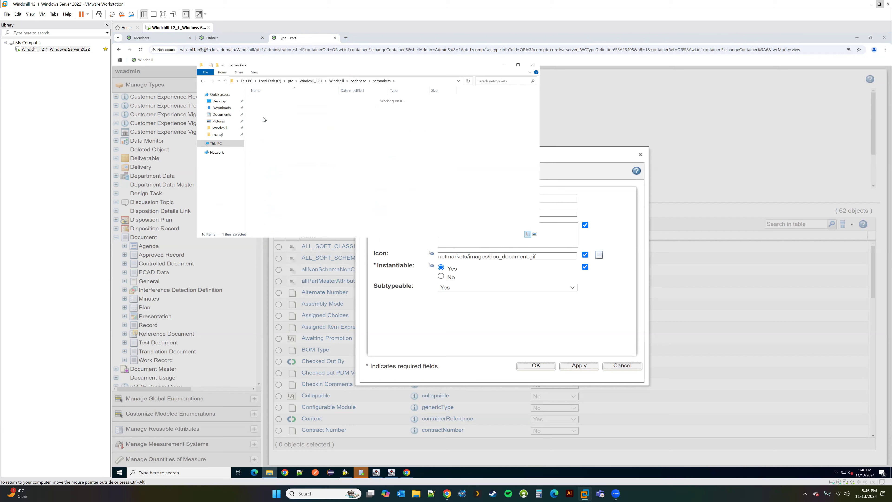
pyautogui.doubleClick(263, 117)
# Step: Locate the doc_document icon, then close its Paint preview and the images folder window
pyautogui.click(273, 172)
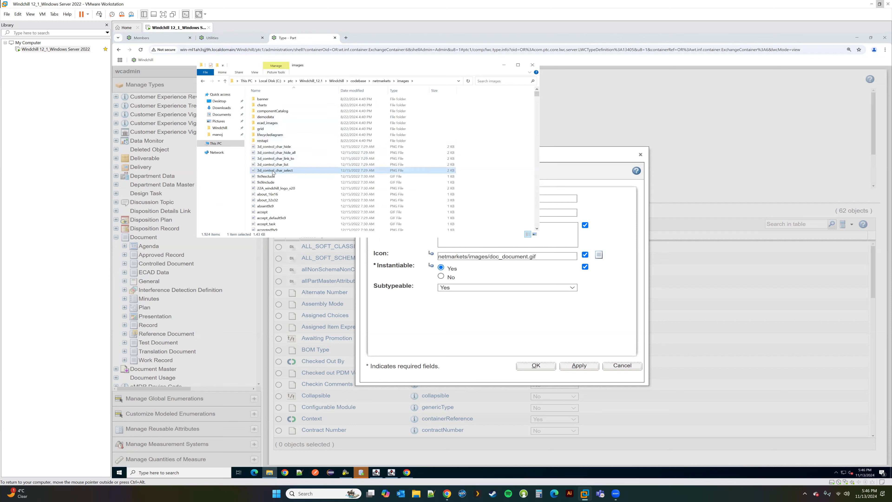
pyautogui.write('doc')
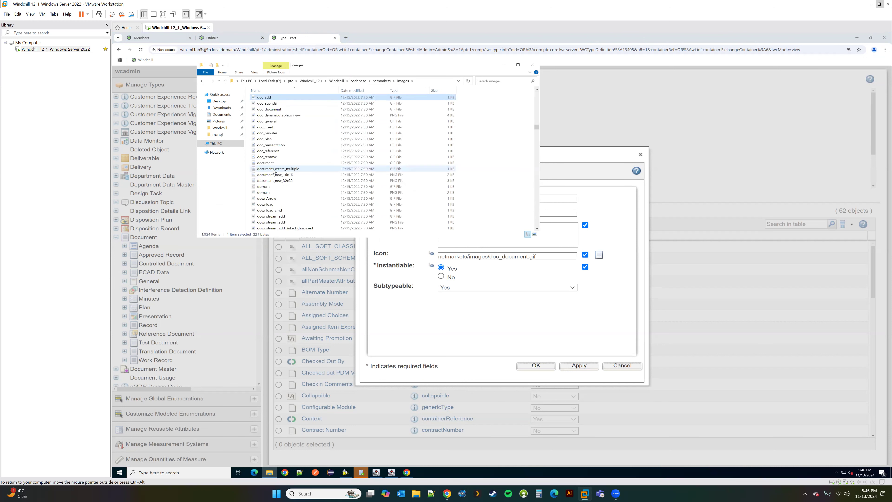
pyautogui.doubleClick(273, 110)
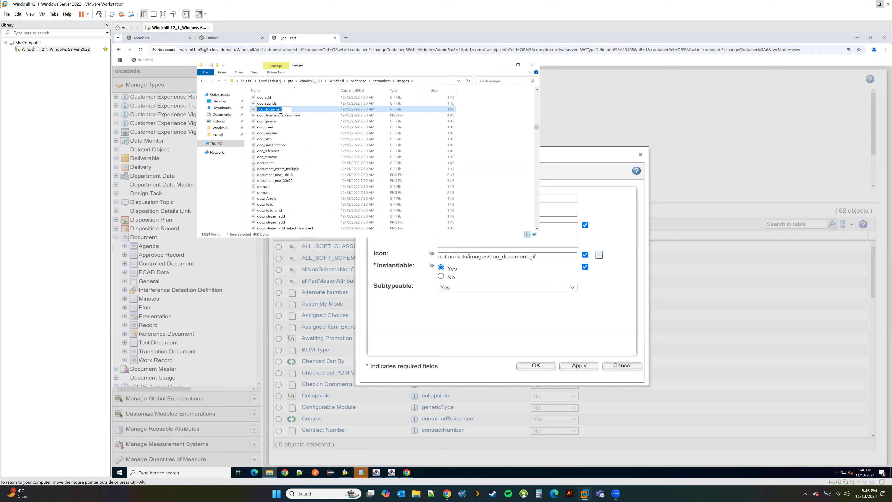
pyautogui.press('Escape')
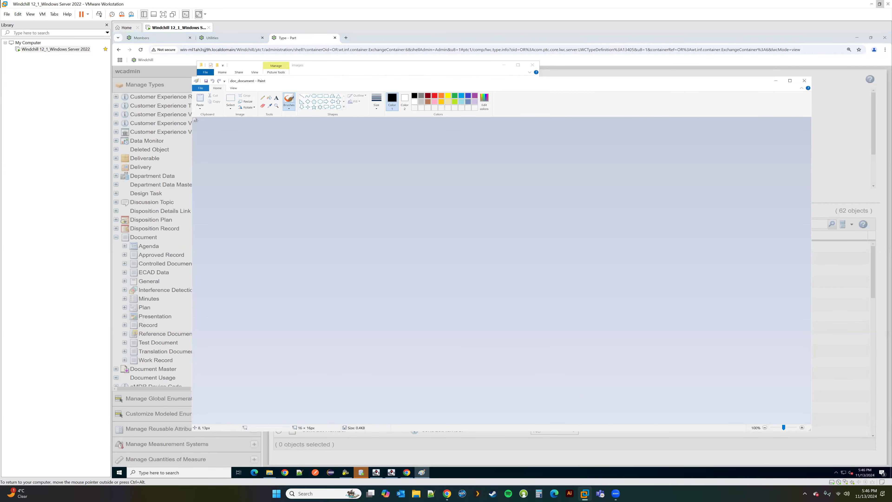
pyautogui.click(805, 80)
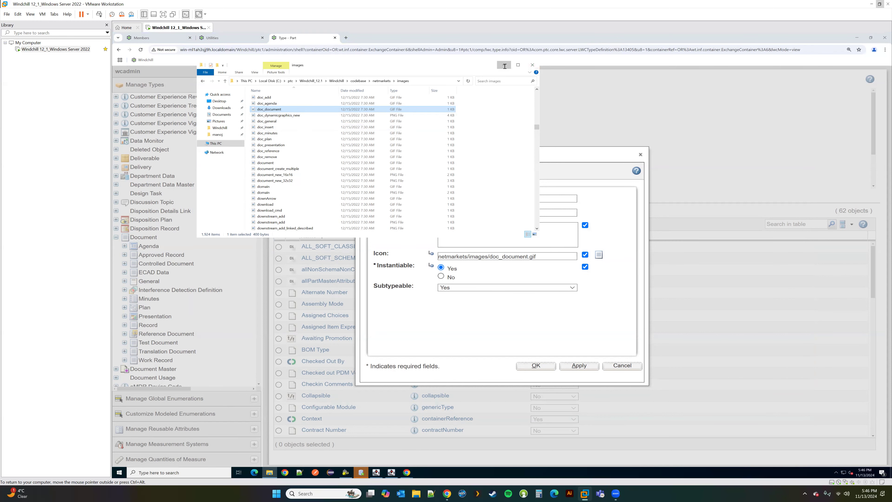
pyautogui.click(533, 65)
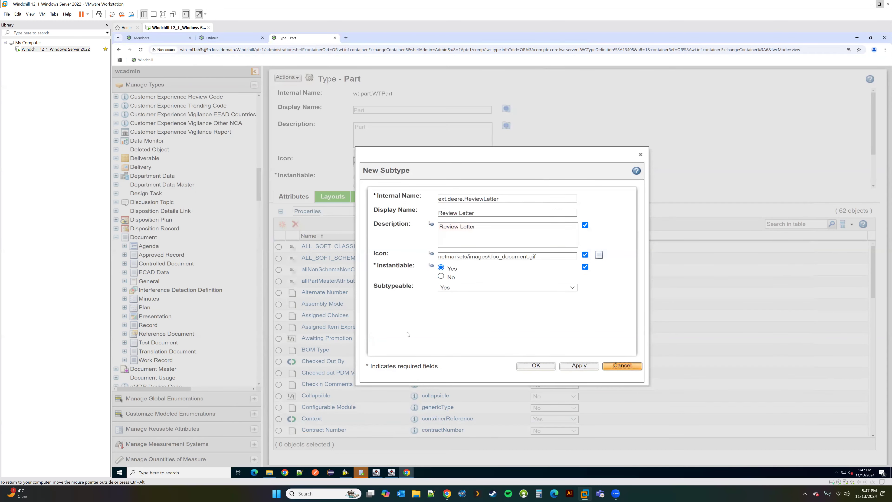
# Step: Discard the unfinished form and start a Document subtype named ext.deere.DeereDocument
pyautogui.click(622, 365)
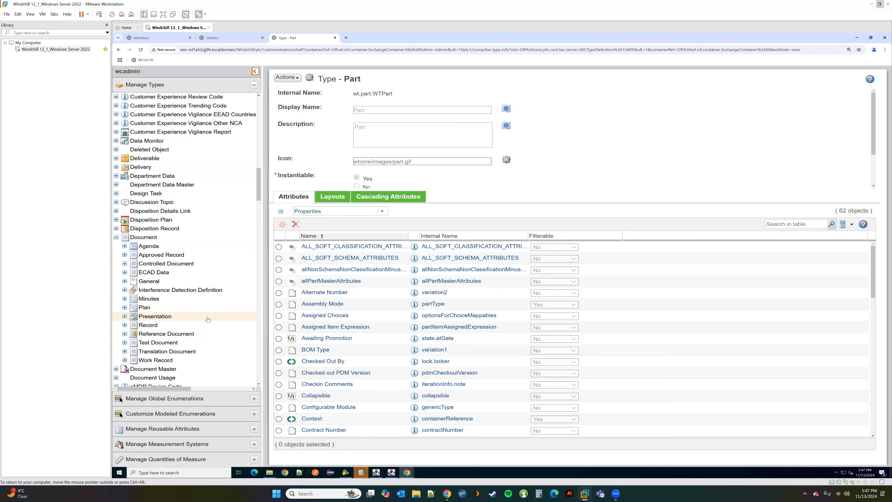
pyautogui.rightClick(144, 238)
pyautogui.click(172, 256)
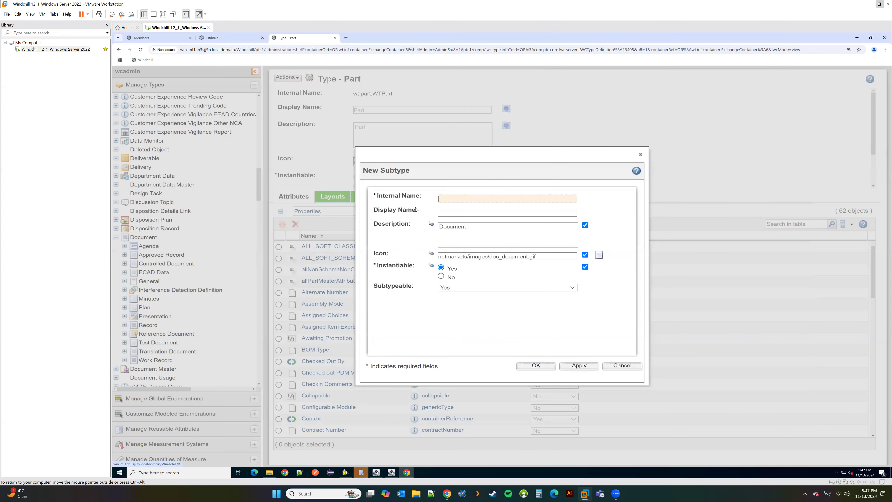
pyautogui.write('ext')
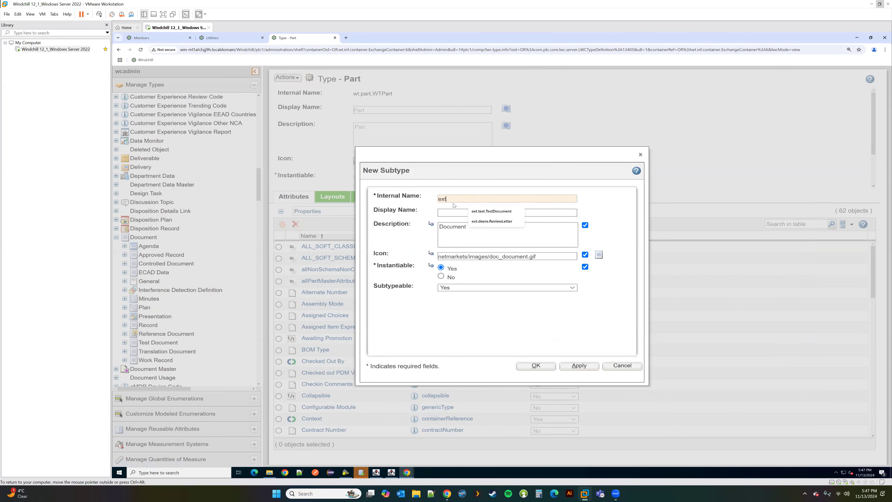
pyautogui.write('.deere.DeereDocument')
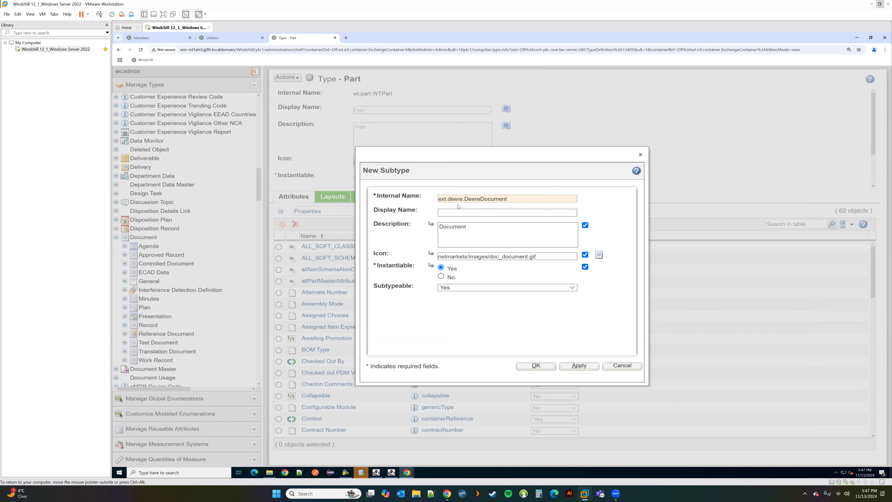
# Step: Give it display name and description Deere Document, set Instantiable to No, and save
pyautogui.click(448, 212)
pyautogui.write('Deere Documewnt')
pyautogui.press('BackSpace')
pyautogui.press('BackSpace')
pyautogui.press('BackSpace')
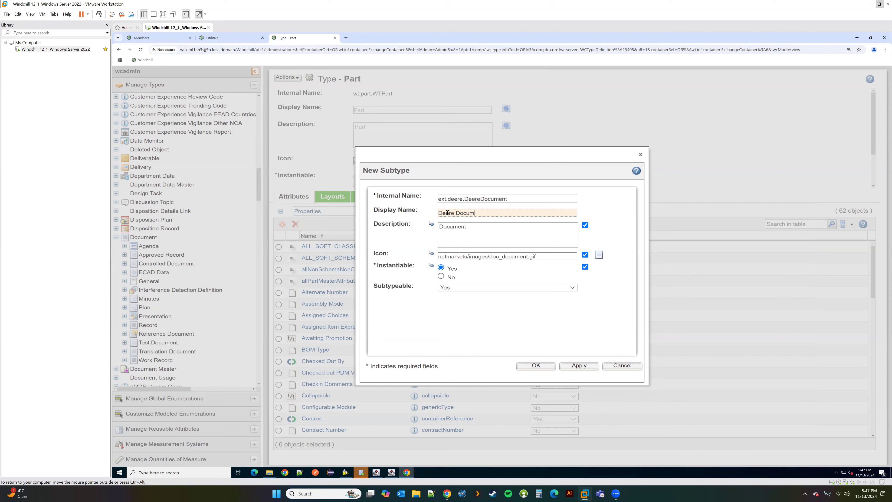
pyautogui.write('nt')
pyautogui.hotkey('ctrl', 'a')
pyautogui.hotkey('ctrl', 'c')
pyautogui.press('Tab')
pyautogui.hotkey('ctrl', 'v')
pyautogui.click(442, 277)
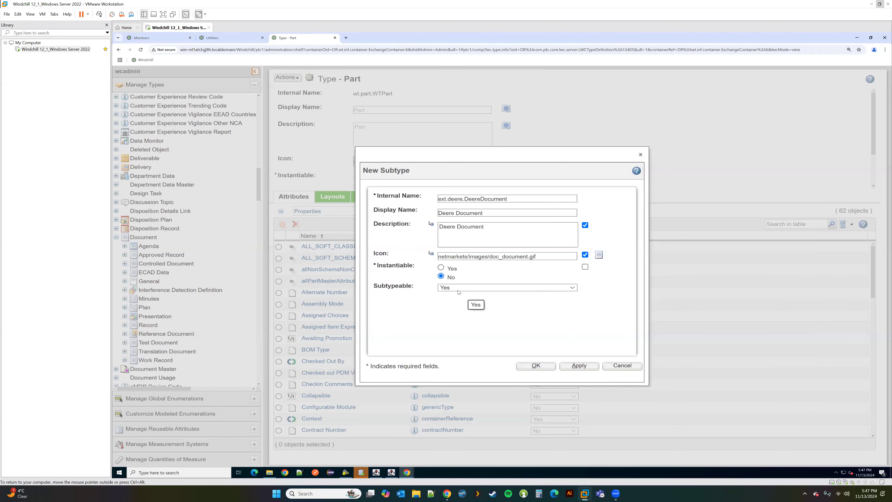
pyautogui.click(538, 366)
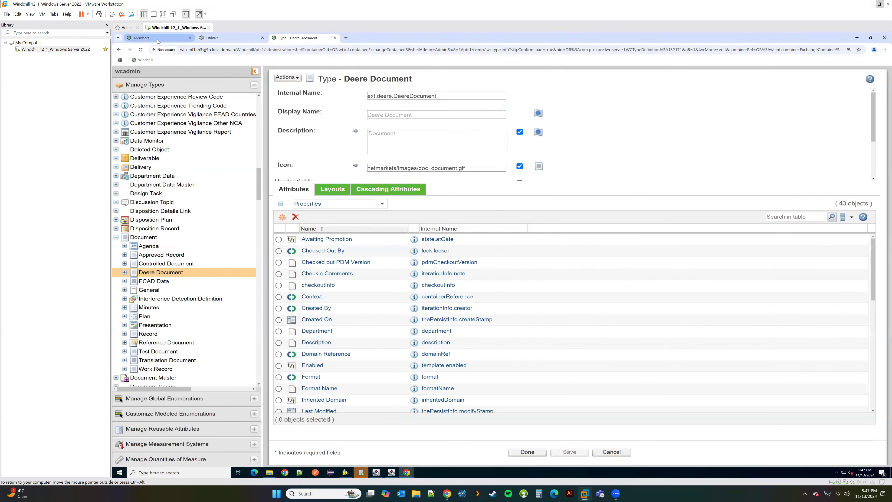
# Step: Open Test Product's folder contents from the Navigator
pyautogui.click(157, 39)
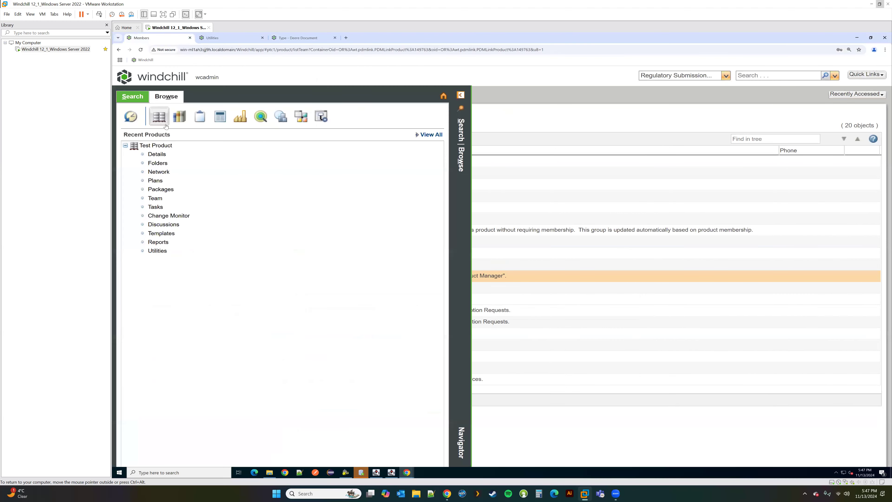
pyautogui.click(158, 164)
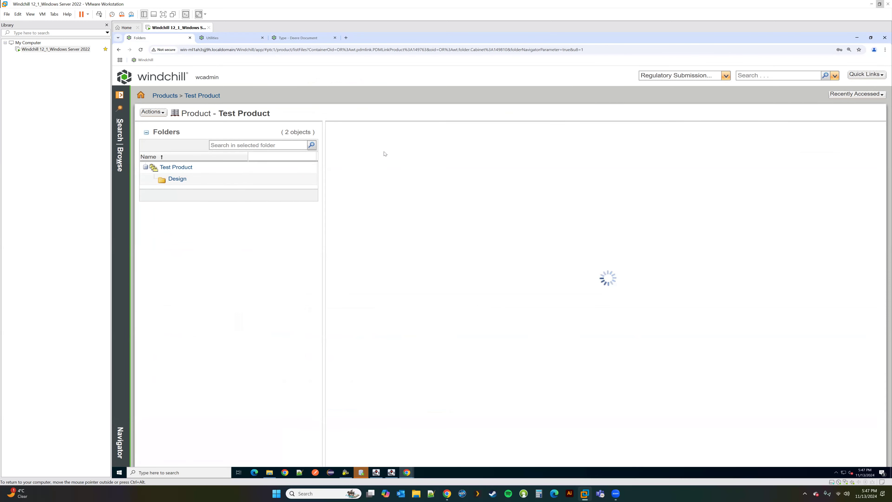
pyautogui.click(362, 473)
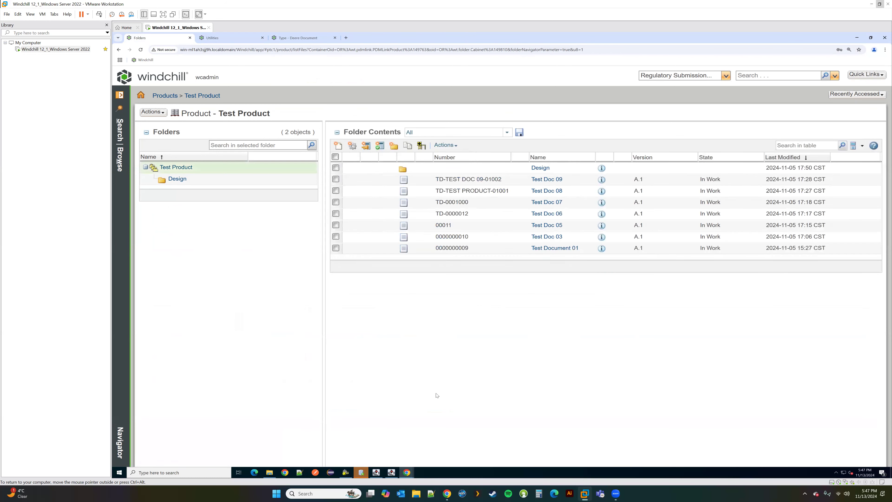
pyautogui.click(667, 63)
# Step: Start a new document, review the offered document types, then return to the type page
pyautogui.click(338, 146)
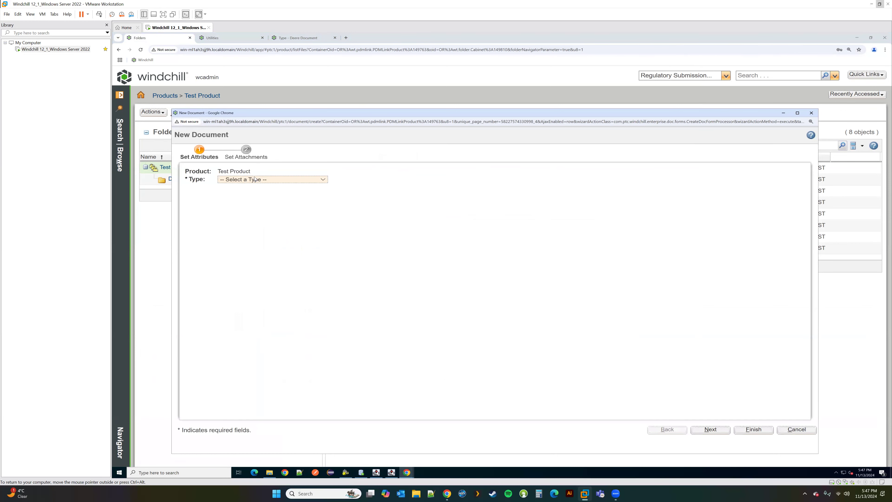
pyautogui.click(255, 180)
pyautogui.scroll(-3, 280, 271)
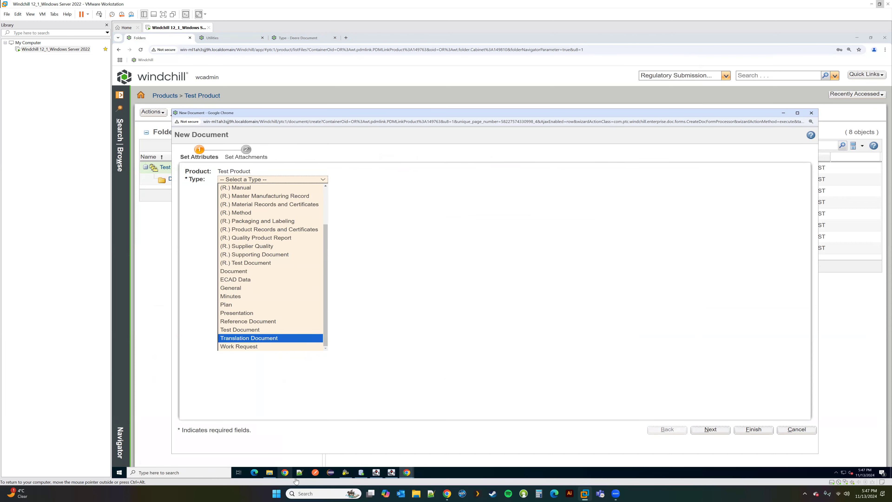
pyautogui.click(309, 38)
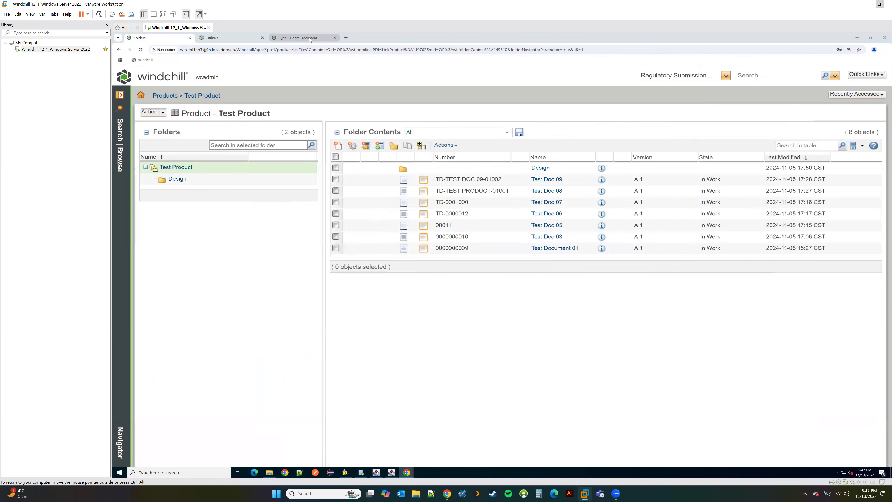
# Step: Start a subtype under Deere Document with internal name ext.deere.ReviewLetter
pyautogui.click(124, 273)
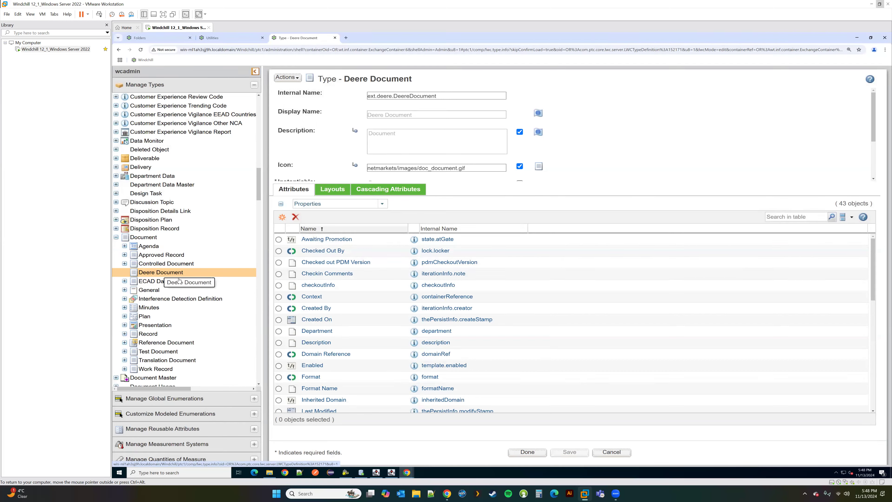
pyautogui.rightClick(174, 273)
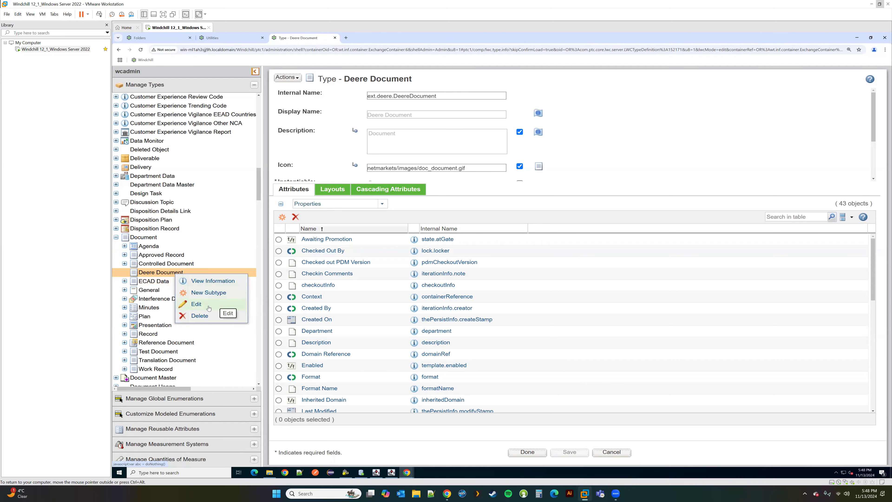
pyautogui.click(206, 291)
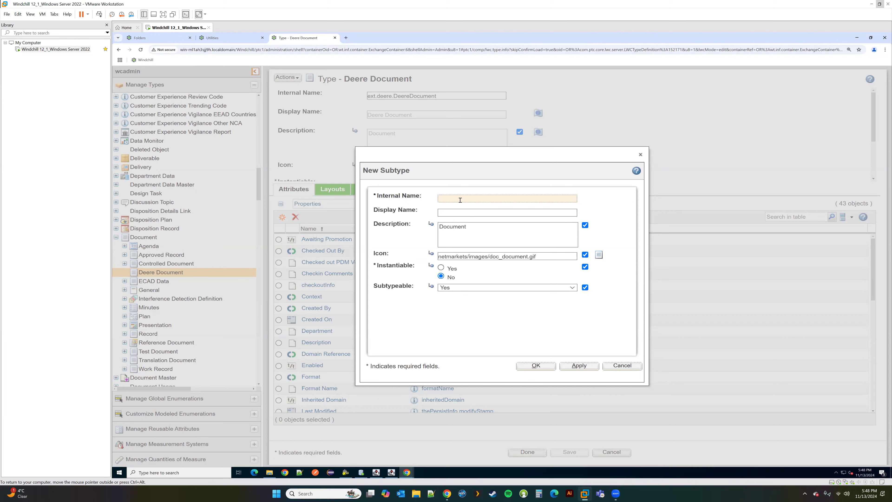
pyautogui.write('ext.deere.Review')
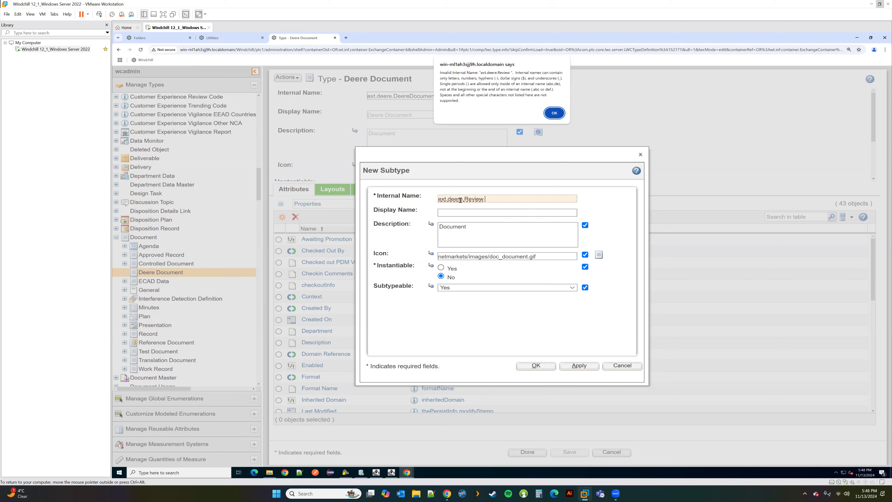
pyautogui.click(553, 118)
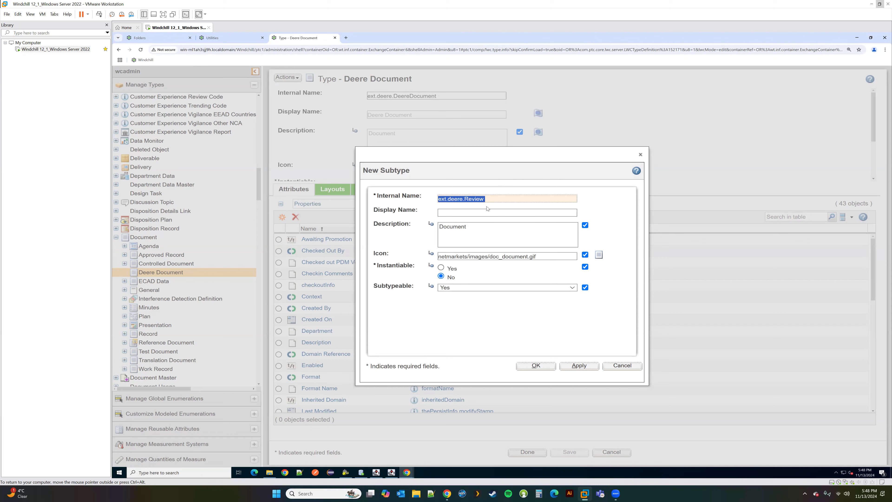
pyautogui.press('BackSpace')
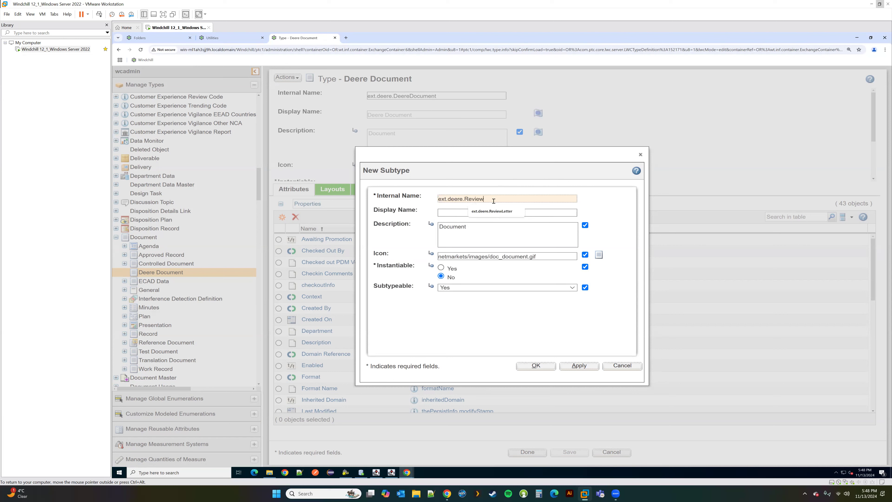
pyautogui.click(470, 212)
pyautogui.click(469, 213)
# Step: Set display name and description Review Letter, make it instantiable and subtypeable, and save
pyautogui.write('Revie')
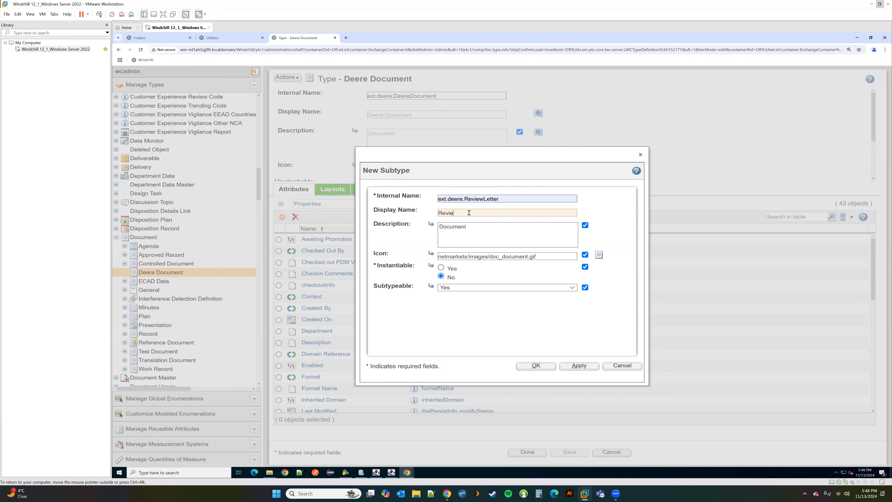
pyautogui.write('w Letter')
pyautogui.moveTo(482, 213); pyautogui.dragTo(402, 213)
pyautogui.hotkey('ctrl', 'c')
pyautogui.doubleClick(454, 230)
pyautogui.hotkey('ctrl', 'v')
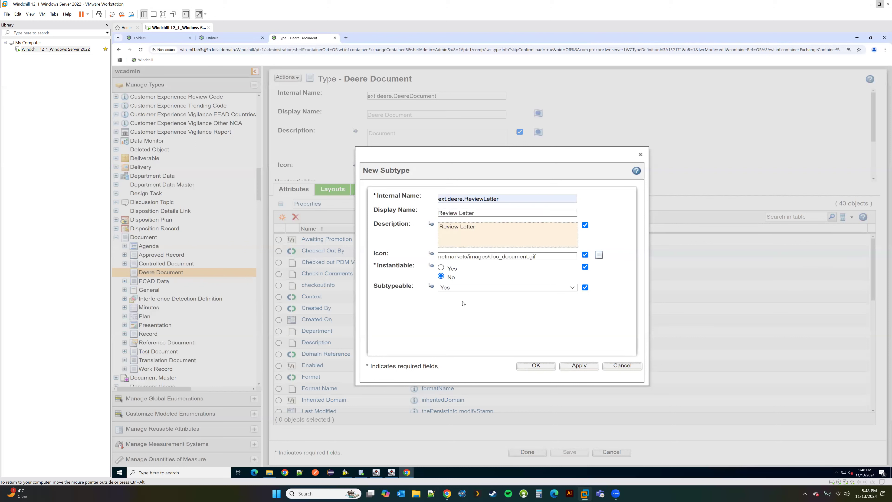
pyautogui.click(441, 267)
pyautogui.click(467, 289)
pyautogui.click(473, 299)
pyautogui.click(536, 366)
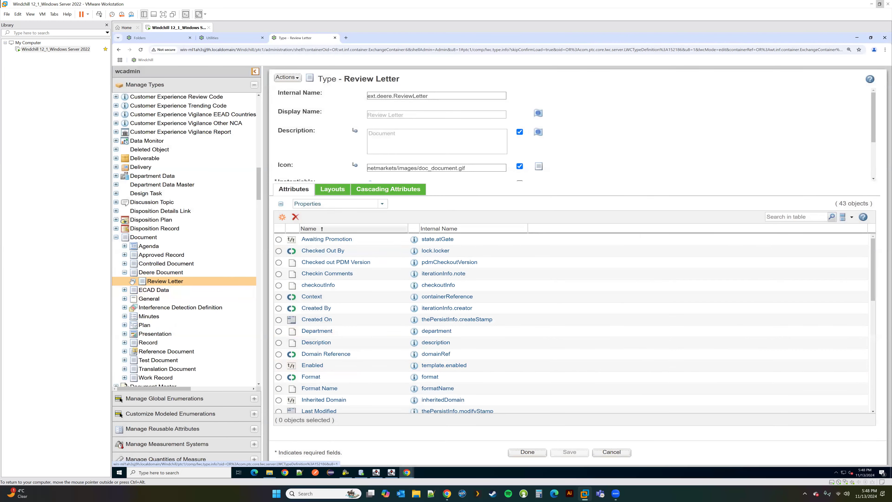
pyautogui.rightClick(160, 281)
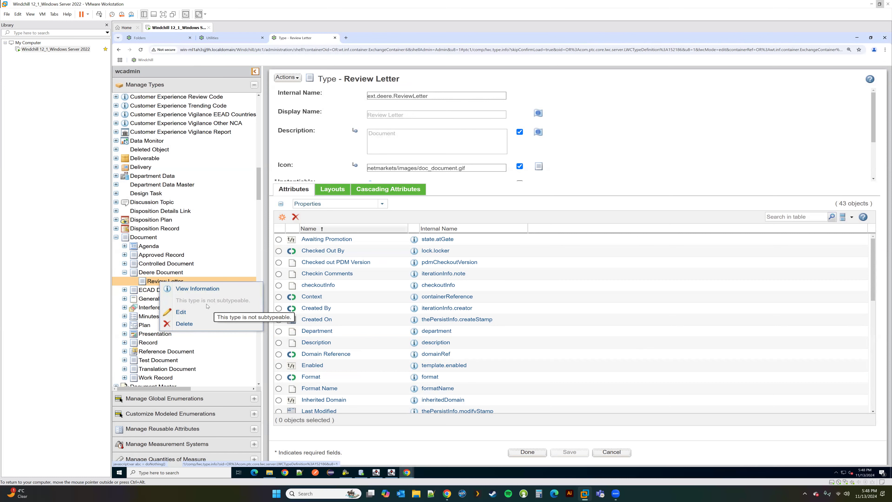
# Step: Finish editing, then choose Review Letter as the type in the New Document wizard
pyautogui.click(528, 452)
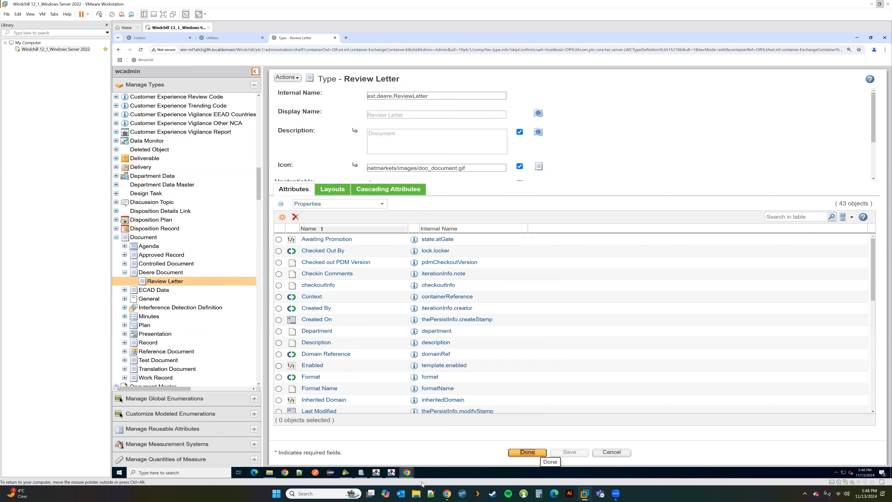
pyautogui.moveTo(408, 471)
pyautogui.click(475, 452)
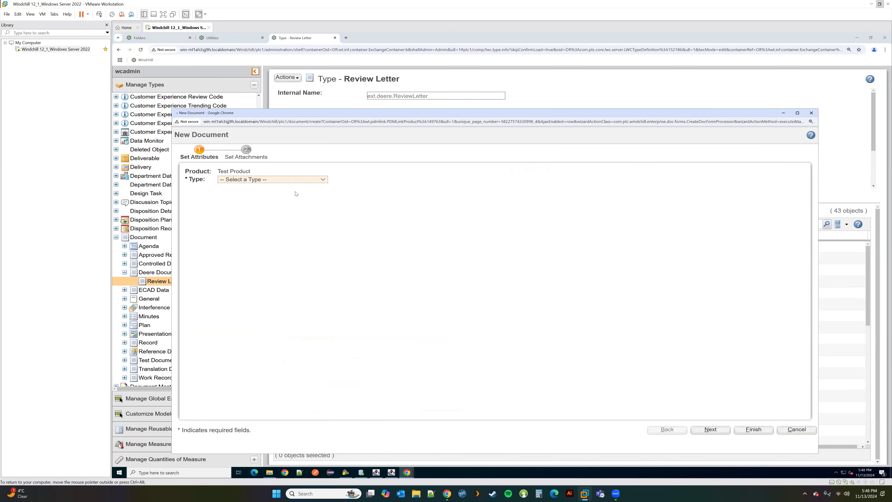
pyautogui.click(293, 180)
pyautogui.scroll(-5, 301, 278)
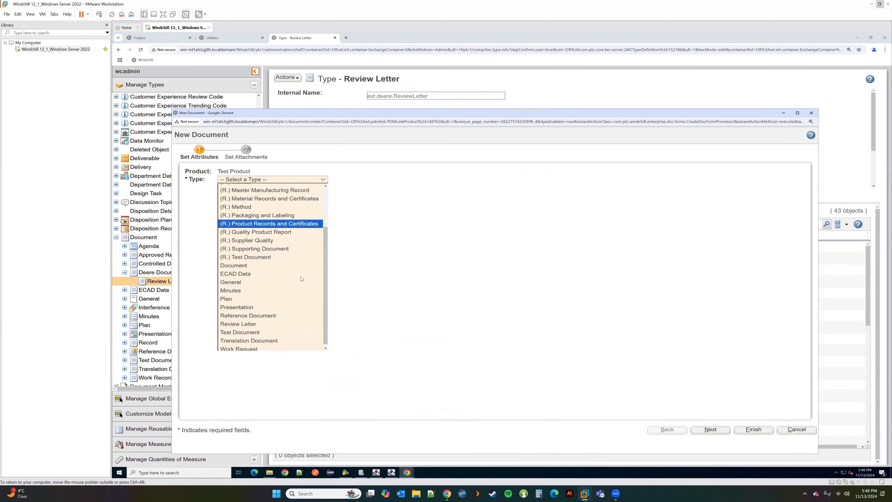
pyautogui.click(302, 321)
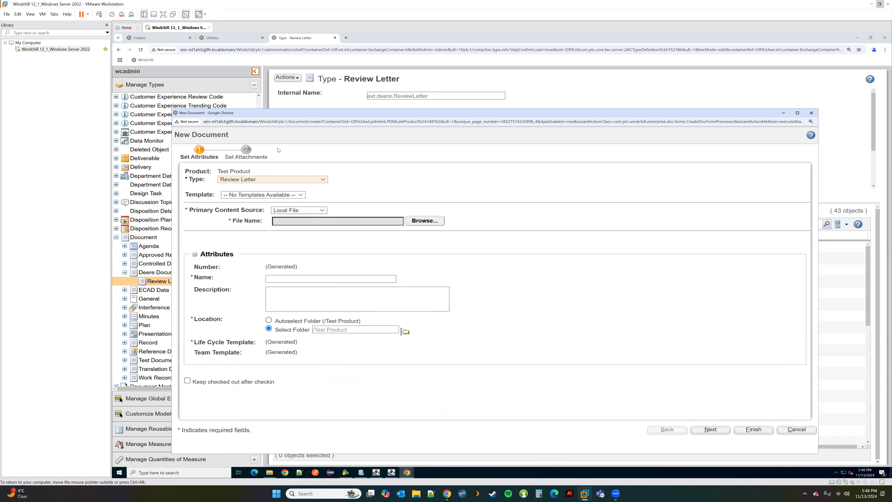
# Step: Move and narrow the New Document window, then minimize it to reveal the Review Letter page
pyautogui.moveTo(279, 115); pyautogui.dragTo(423, 115)
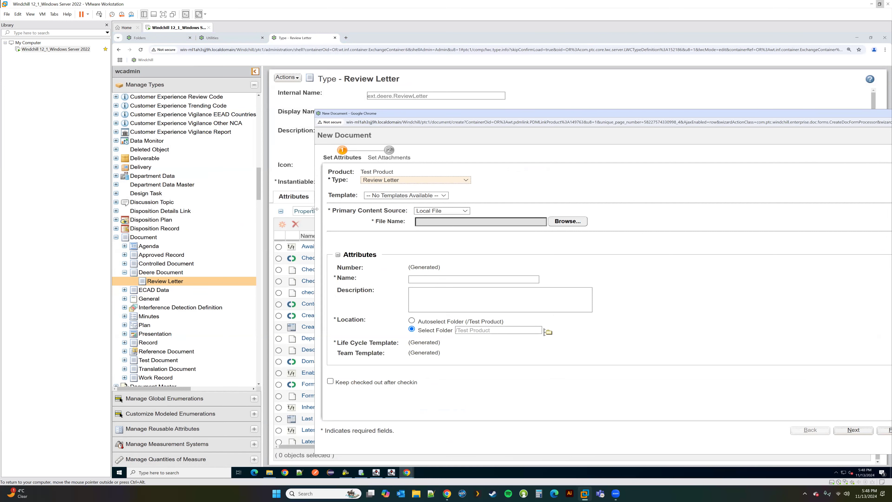
pyautogui.moveTo(314, 208); pyautogui.dragTo(410, 209)
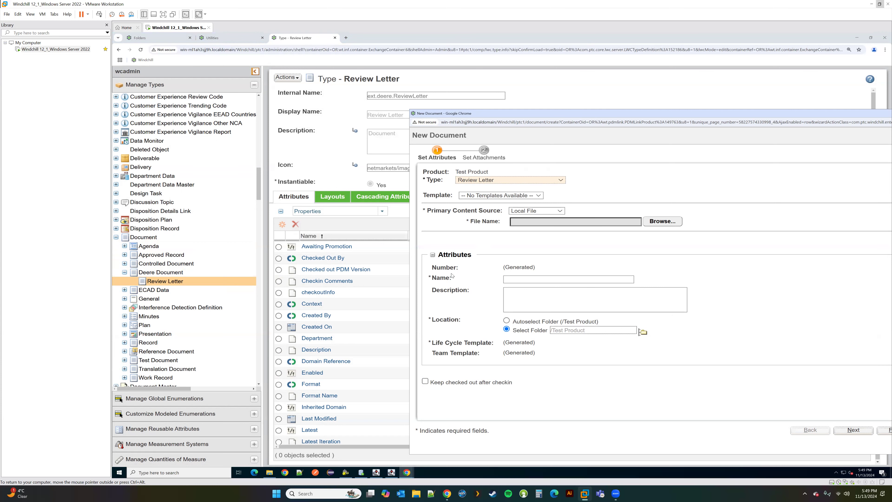
pyautogui.moveTo(615, 116); pyautogui.dragTo(502, 117)
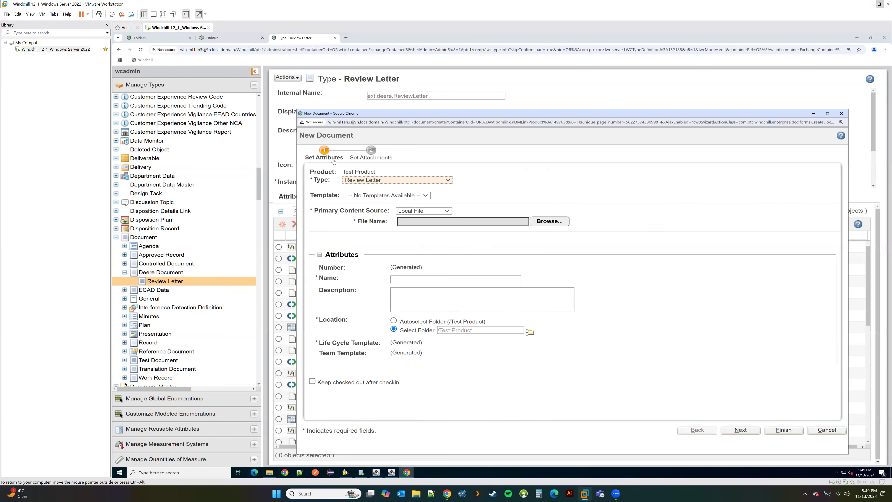
pyautogui.moveTo(298, 166); pyautogui.dragTo(370, 166)
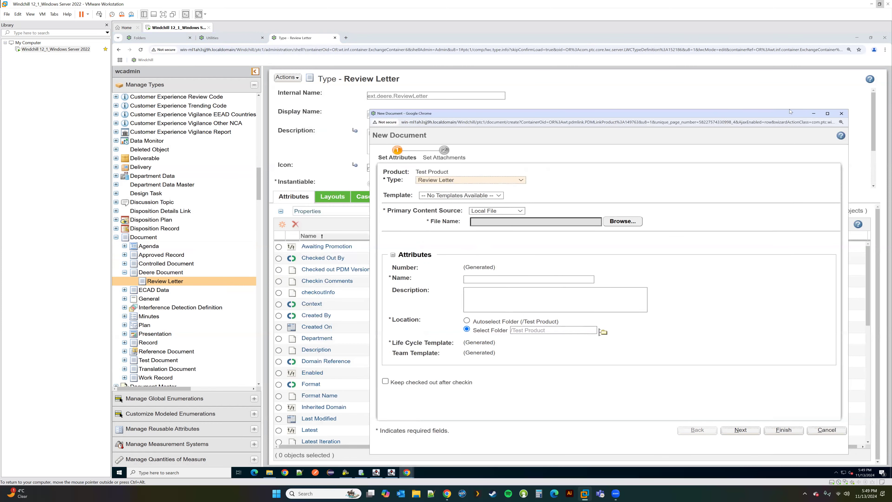
pyautogui.click(814, 113)
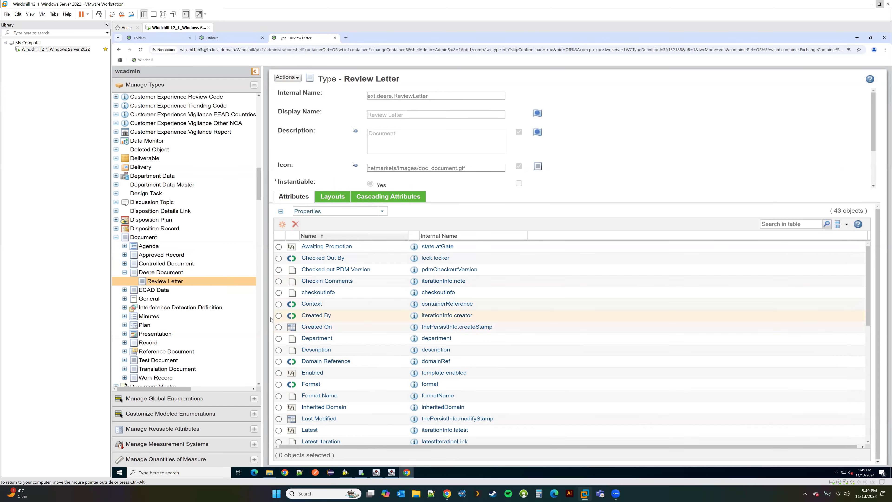
# Step: Edit the Review Letter type, start a New Attribute, and switch to Oracle SQL Developer
pyautogui.click(285, 78)
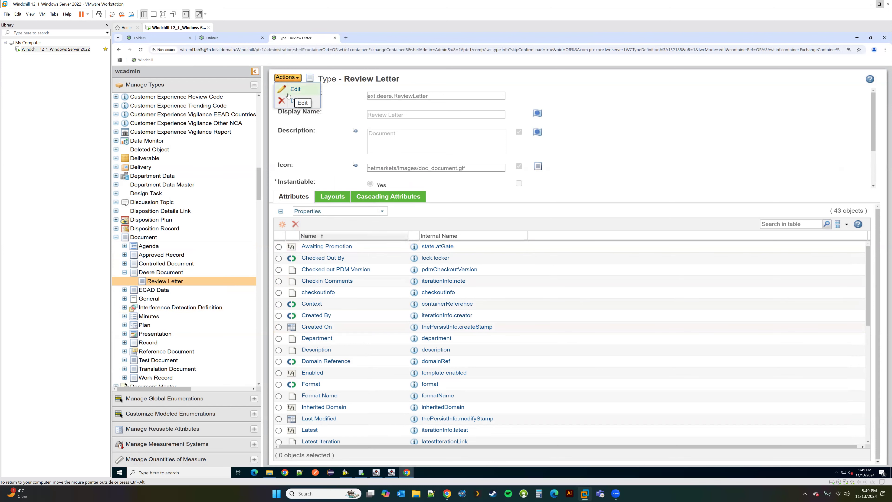
pyautogui.click(291, 92)
pyautogui.click(282, 217)
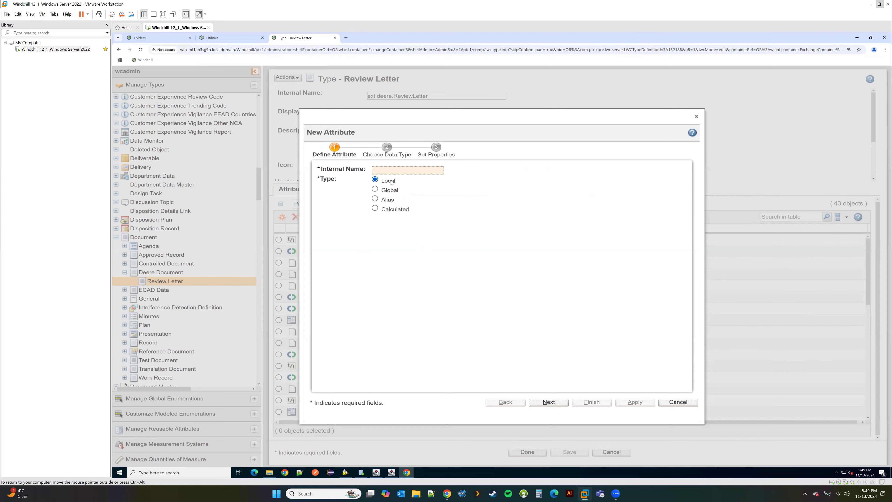
pyautogui.click(363, 473)
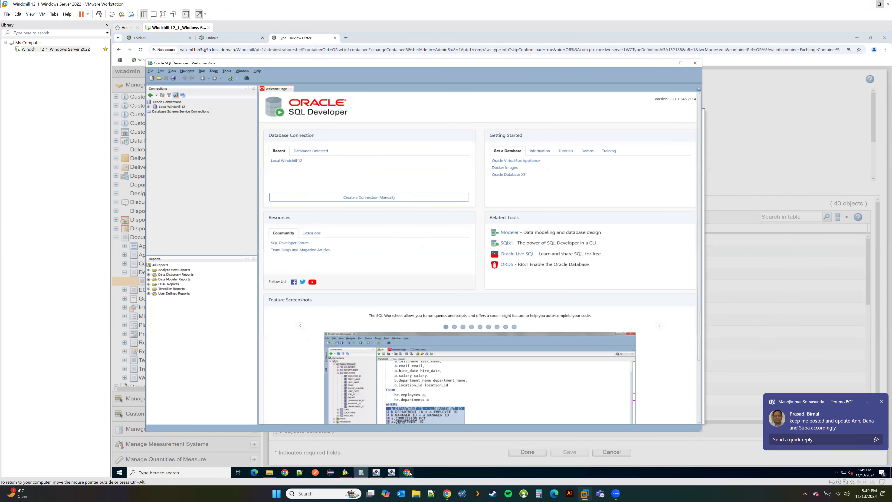
# Step: Connect to Local Windchill 12 and run 'select * from WTDocument' in a worksheet
pyautogui.moveTo(410, 473)
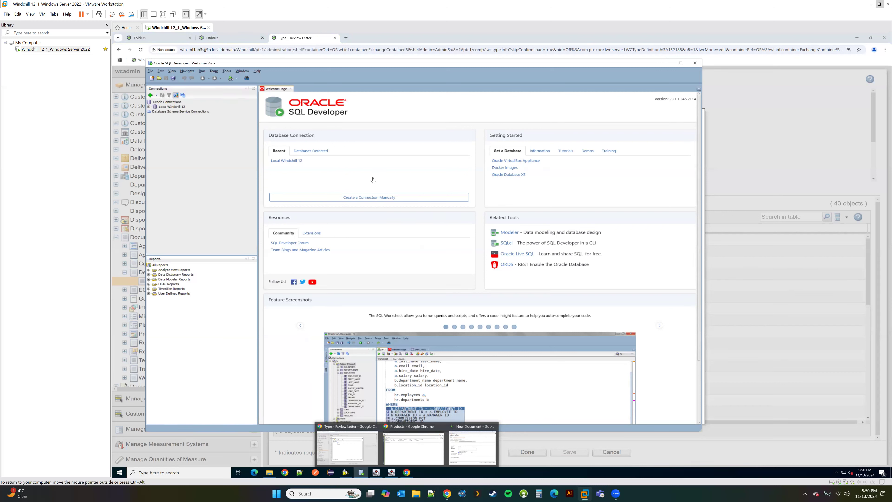
pyautogui.click(173, 107)
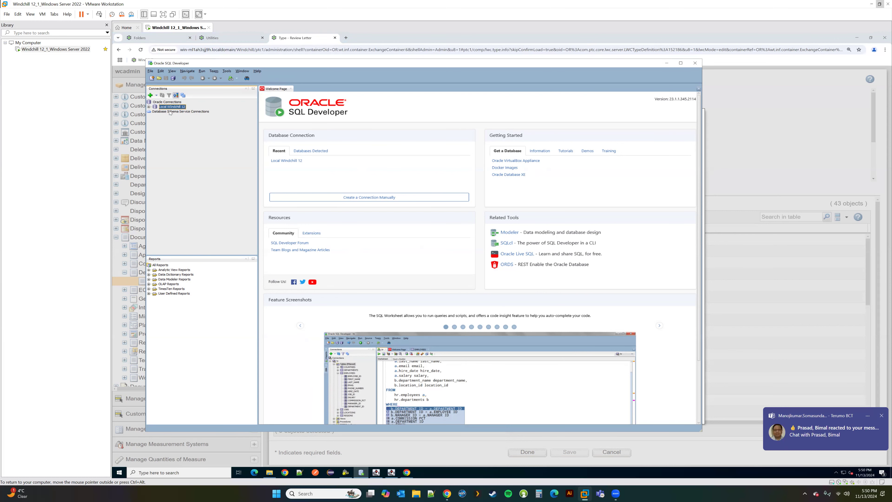
pyautogui.click(285, 109)
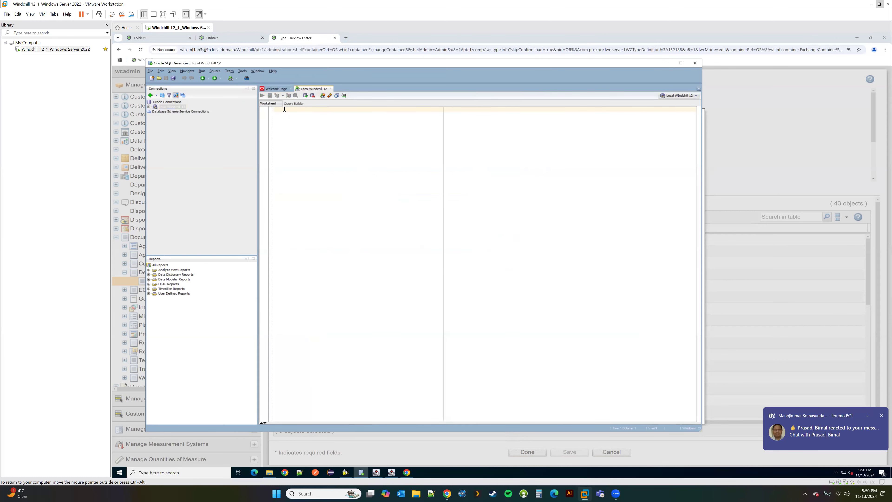
pyautogui.write('select * from WTDocument;')
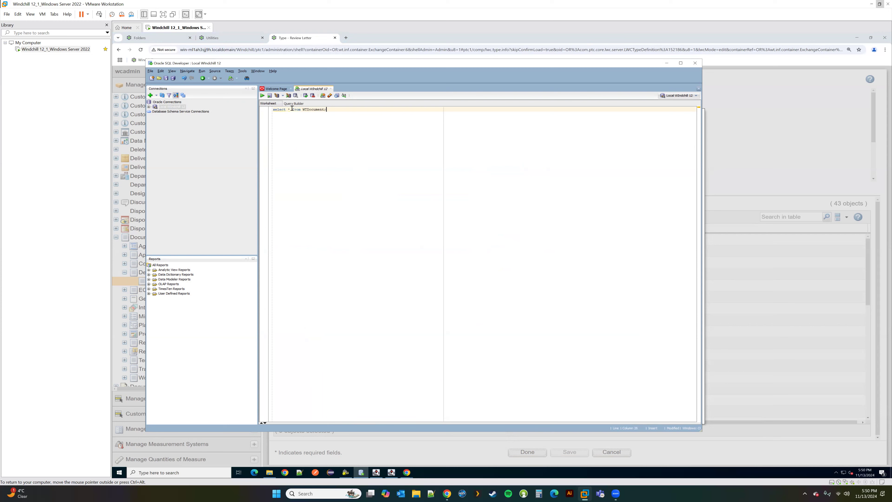
pyautogui.hotkey('ctrl', 'a')
pyautogui.hotkey('ctrl', 'Return')
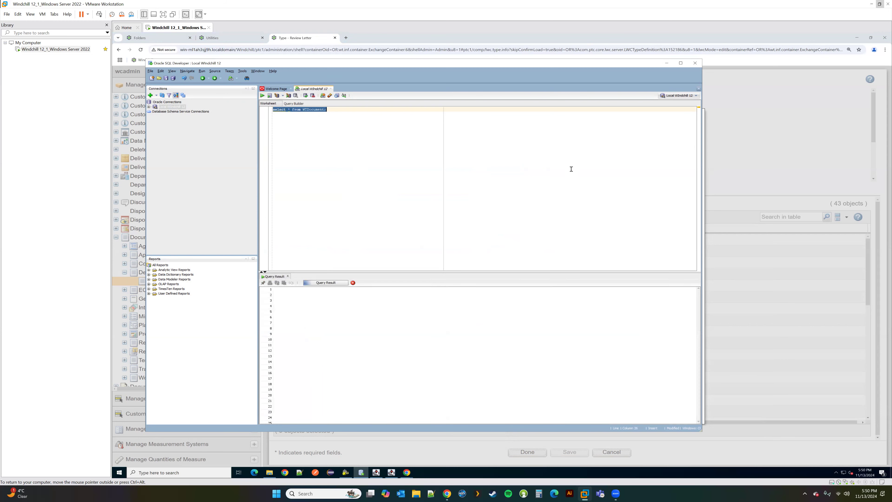
# Step: Maximize SQL Developer to review the 32 result rows, then return to Windchill's New Attribute dialog
pyautogui.click(681, 63)
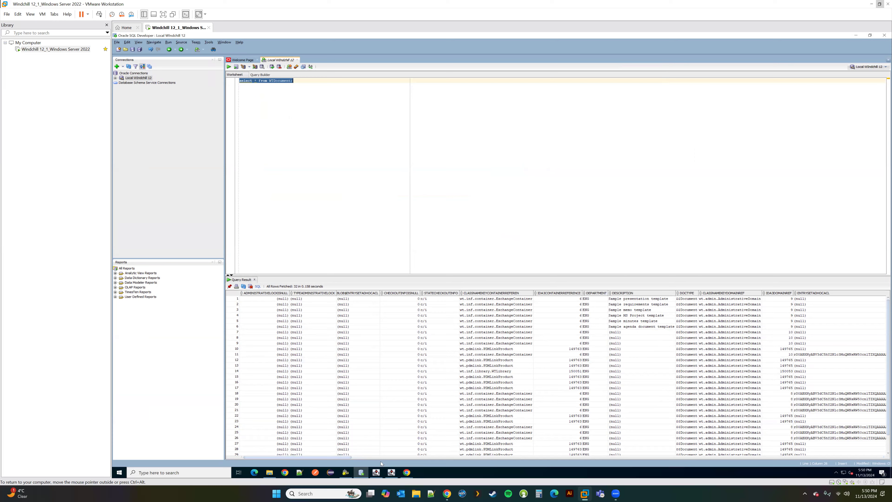
pyautogui.moveTo(382, 464); pyautogui.dragTo(391, 465)
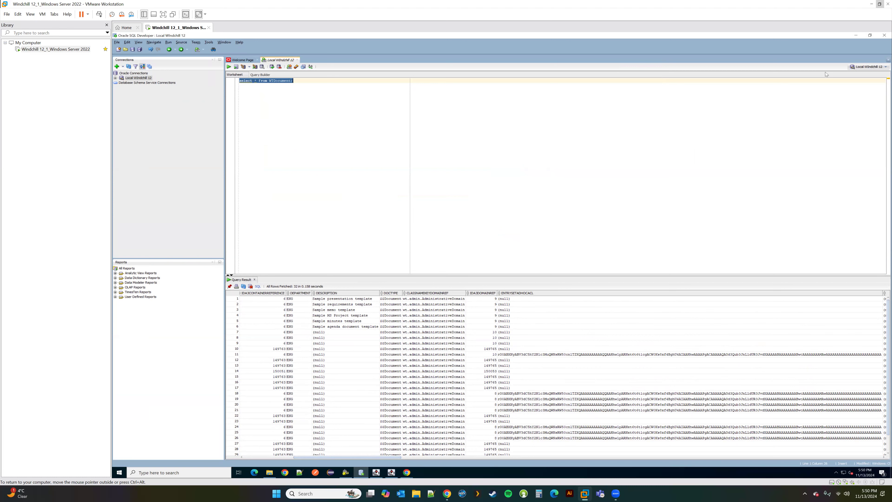
pyautogui.click(856, 35)
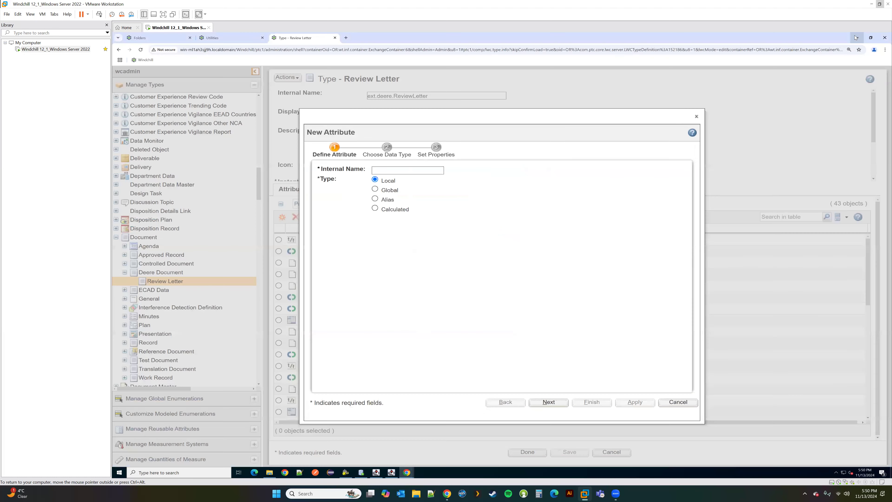
# Step: Mark the new attribute as Global, then cancel it and collapse Manage Types
pyautogui.click(408, 187)
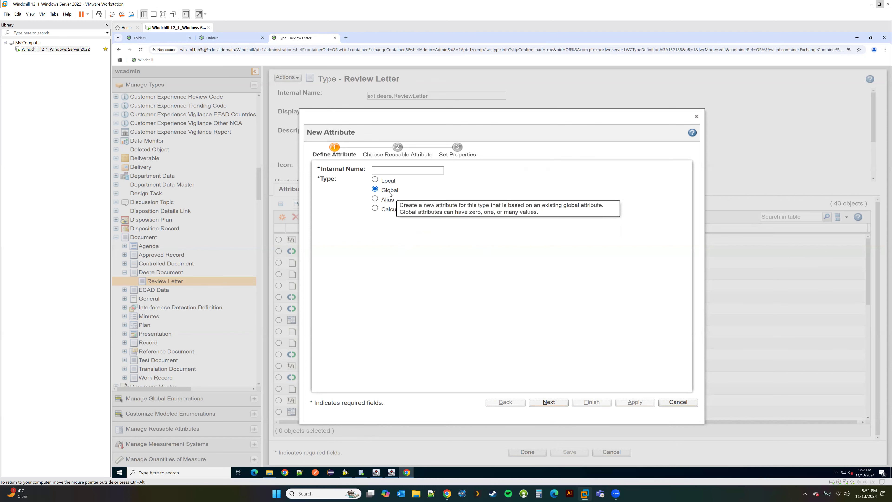
pyautogui.click(678, 402)
pyautogui.click(170, 84)
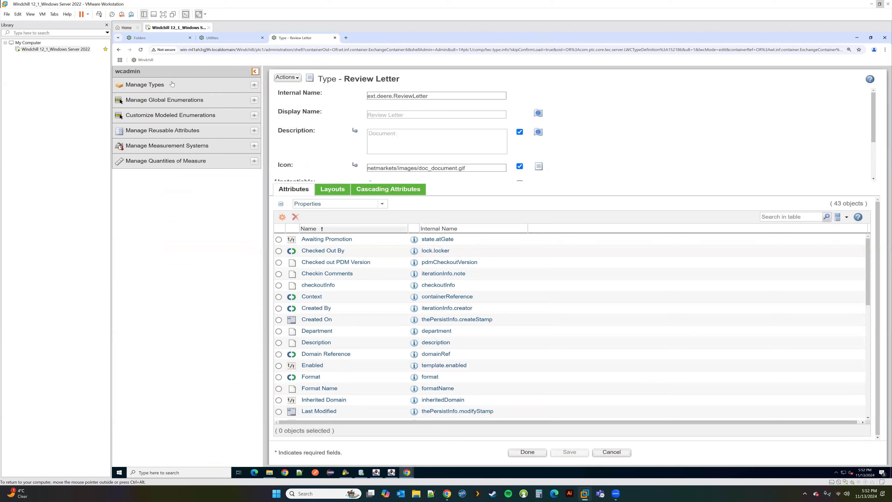
# Step: Expand Root in the reusable attributes tree and start a new attribute organizer under it
pyautogui.click(153, 134)
pyautogui.doubleClick(126, 143)
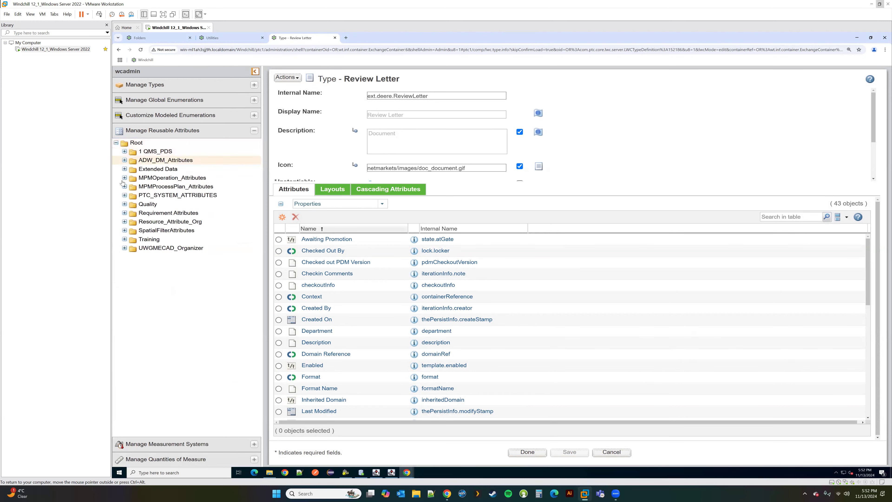
pyautogui.rightClick(138, 145)
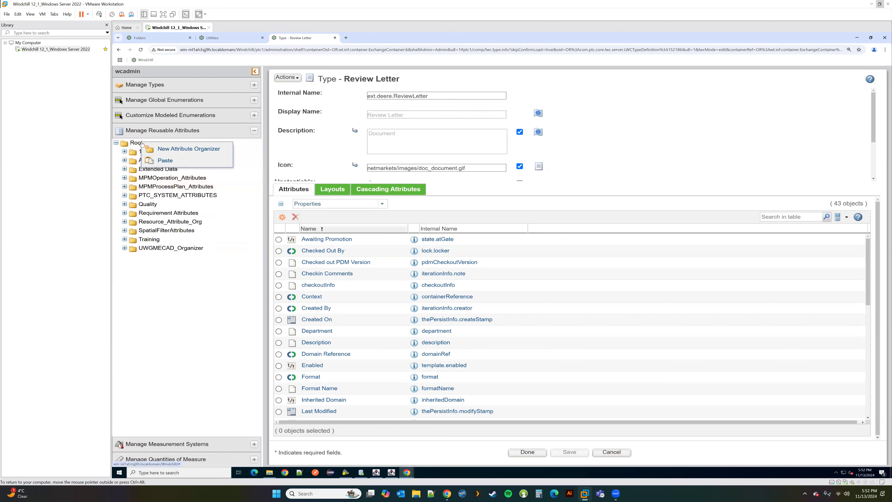
pyautogui.click(189, 149)
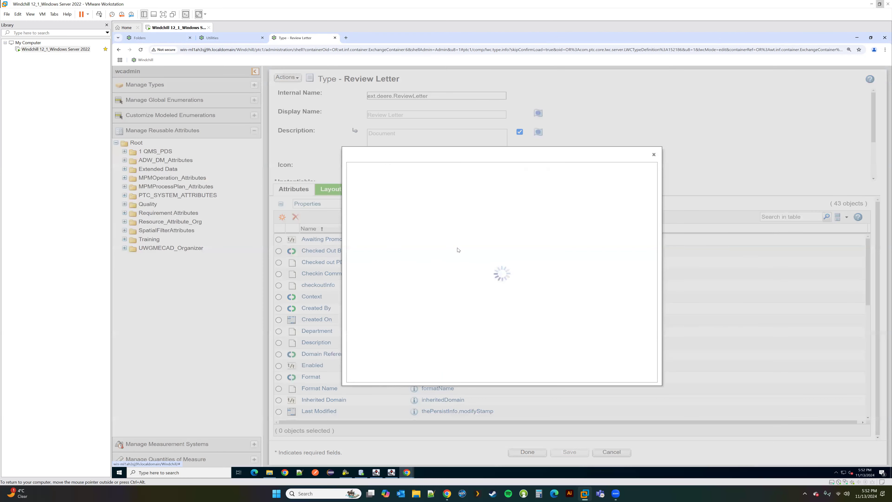
# Step: Name the organizer ext.deere.DeereAttributes with display name Deere Attributes and create it
pyautogui.moveTo(469, 199); pyautogui.dragTo(408, 200)
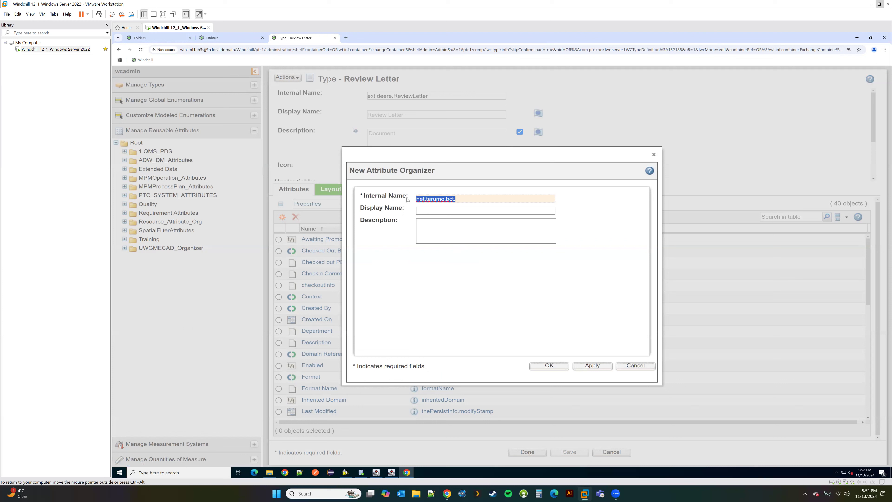
pyautogui.write('ext,')
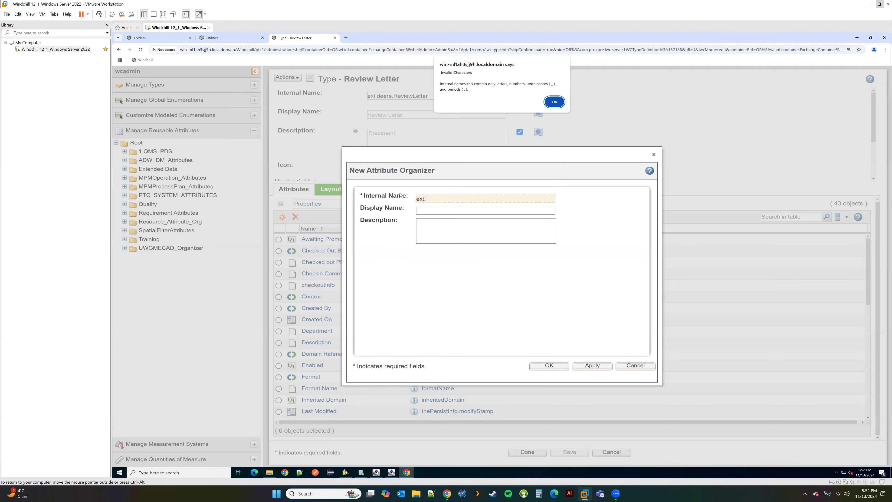
pyautogui.click(555, 102)
pyautogui.press('BackSpace')
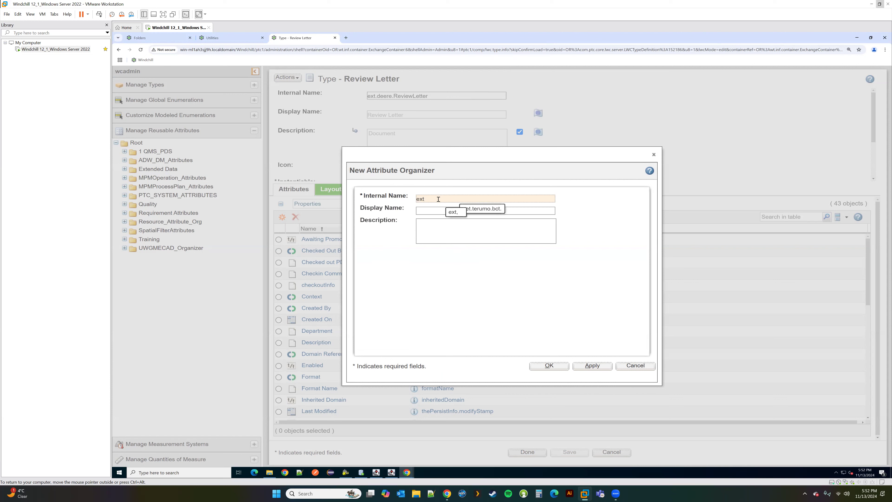
pyautogui.write('.deere.DeereAttributes')
pyautogui.click(443, 211)
pyautogui.write('Deere')
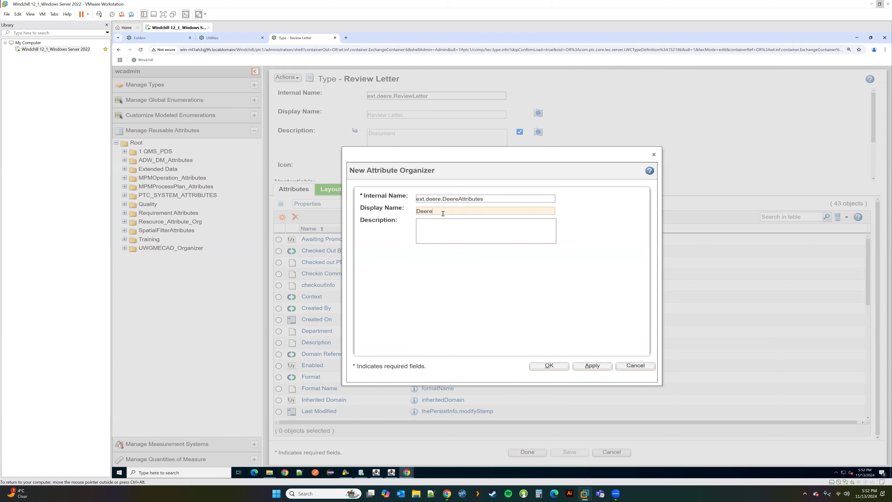
pyautogui.write(' Attributes')
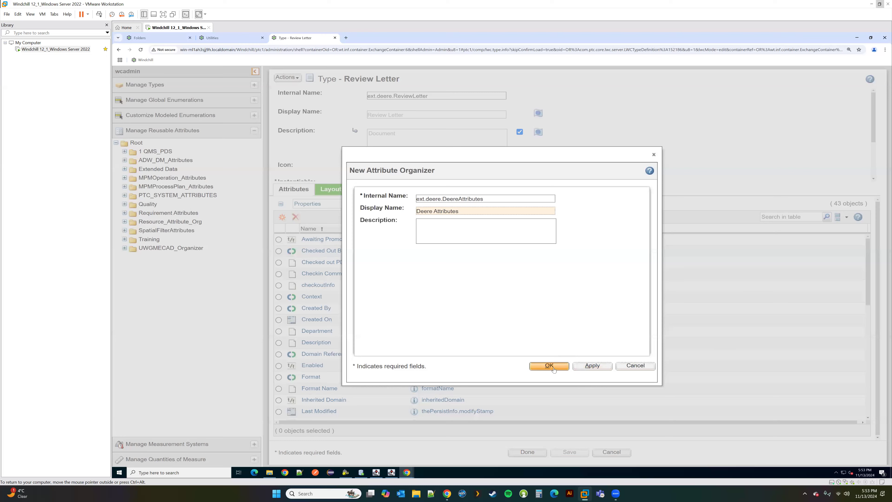
pyautogui.click(549, 366)
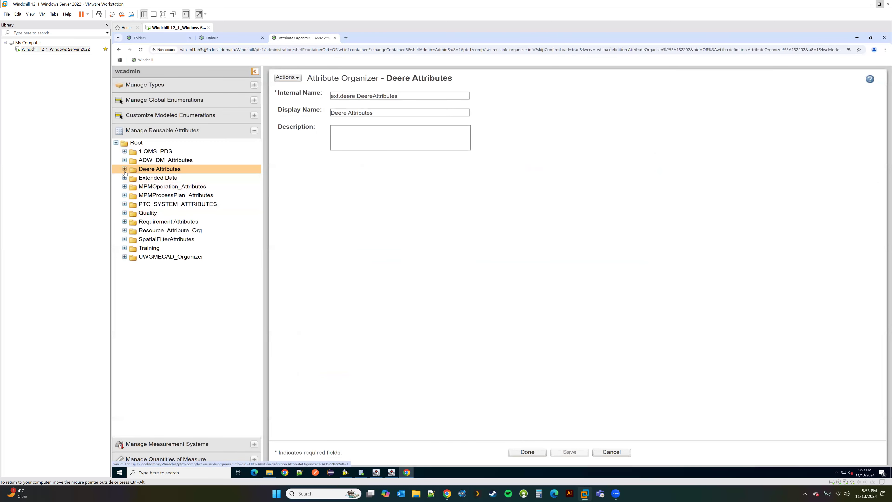
# Step: Expand the new Deere Attributes organizer in the tree
pyautogui.rightClick(152, 171)
pyautogui.click(165, 312)
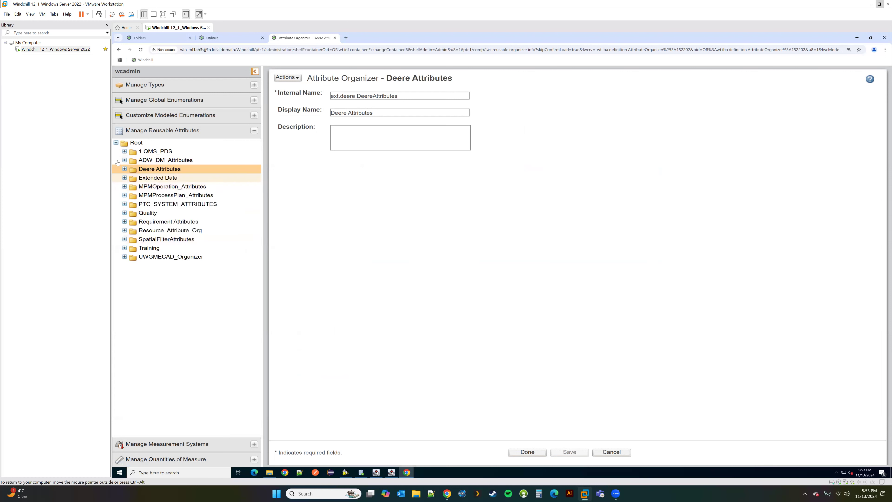
pyautogui.doubleClick(145, 171)
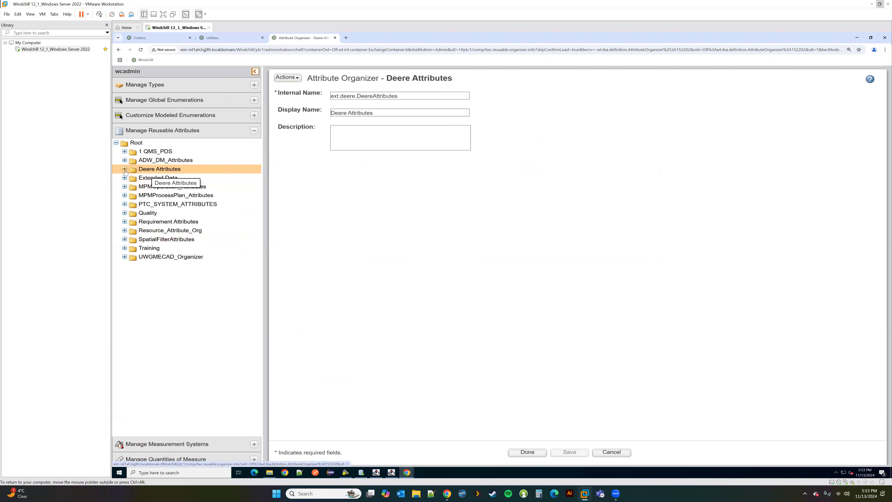
# Step: Start a reusable attribute in Deere Attributes: internal name ext.deere.subject, String, display name Letter Subject
pyautogui.rightClick(152, 170)
pyautogui.click(181, 198)
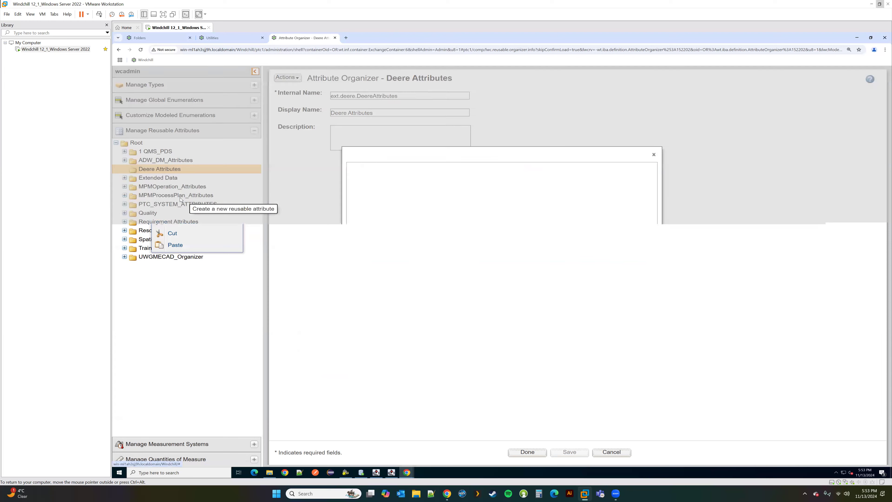
pyautogui.tripleClick(441, 200)
pyautogui.write('ex')
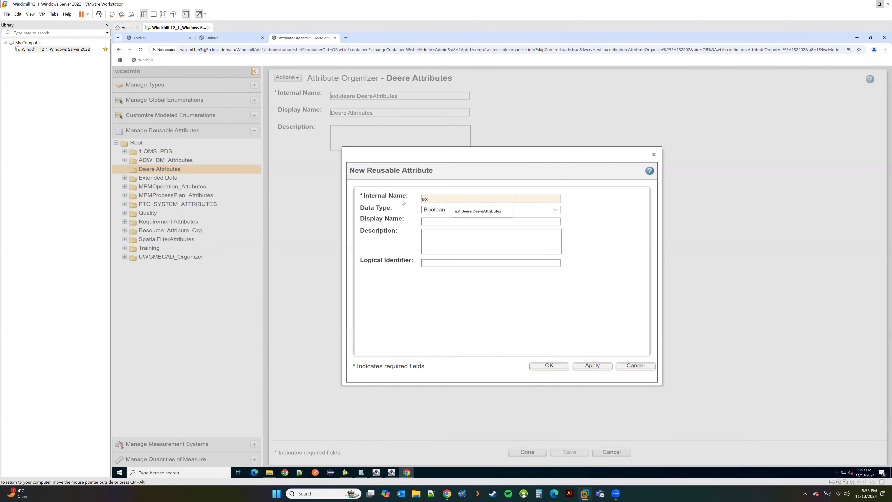
pyautogui.write('t.deere.subject')
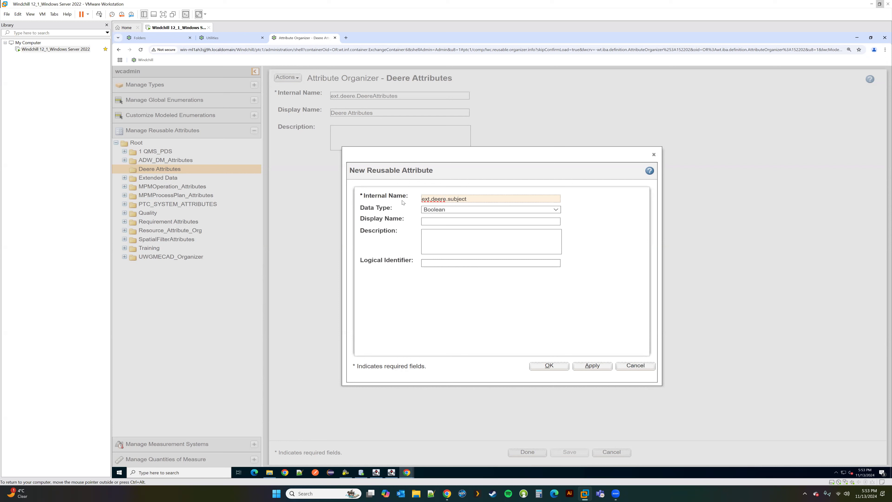
pyautogui.click(459, 209)
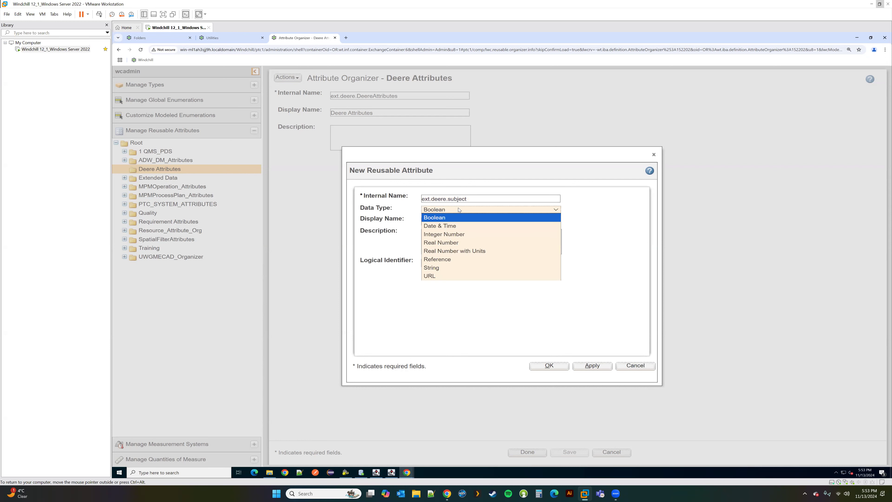
pyautogui.click(436, 268)
pyautogui.click(431, 221)
pyautogui.write('Letter Subject')
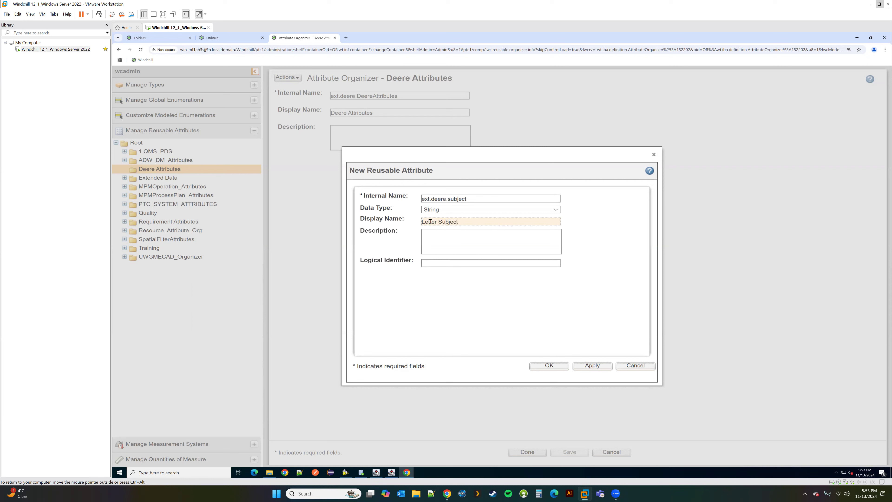
# Step: Set the logical identifier to ext.deere.subject, create the attribute and finish the organizer
pyautogui.moveTo(466, 224); pyautogui.dragTo(396, 226)
pyautogui.moveTo(467, 199); pyautogui.dragTo(387, 197)
pyautogui.hotkey('ctrl', 'c')
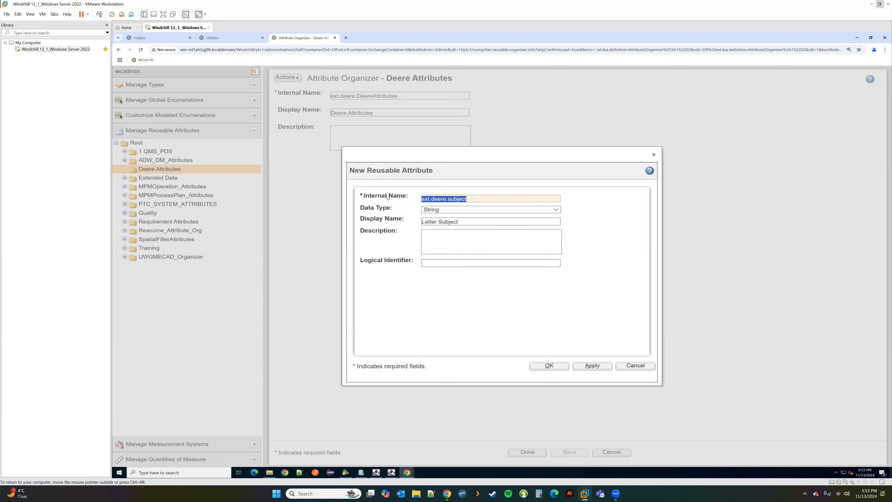
pyautogui.click(434, 263)
pyautogui.hotkey('ctrl', 'v')
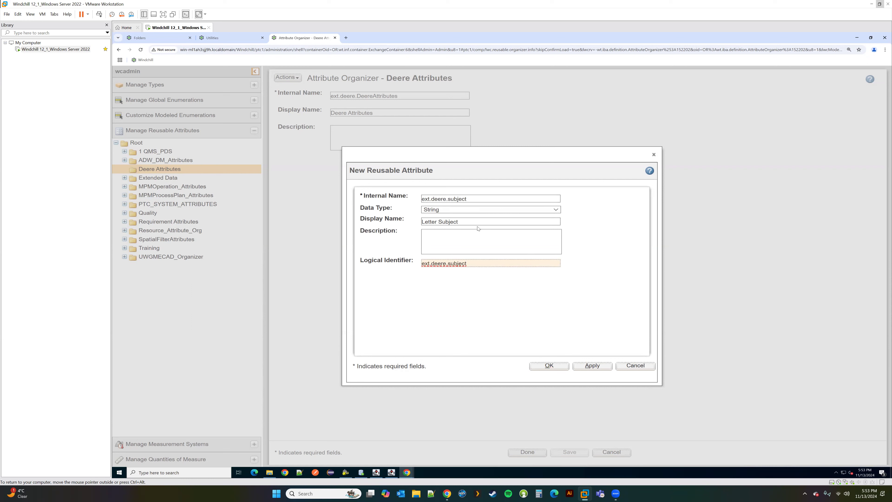
pyautogui.click(550, 366)
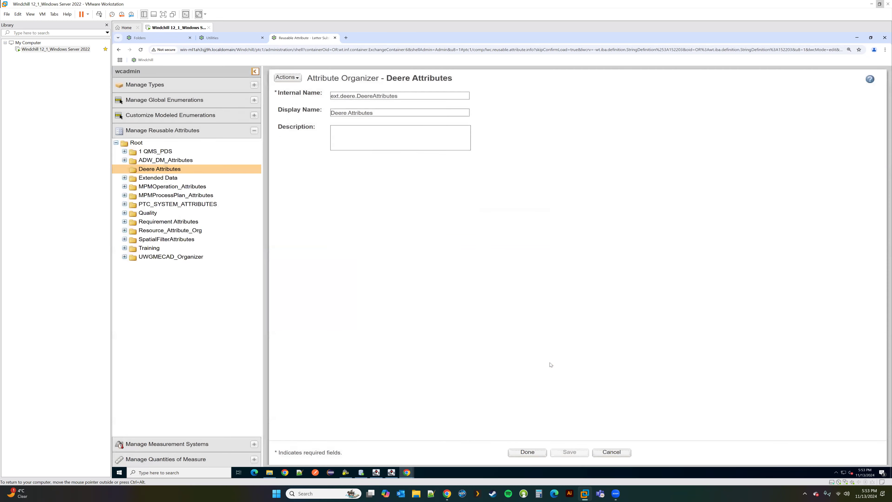
pyautogui.click(528, 452)
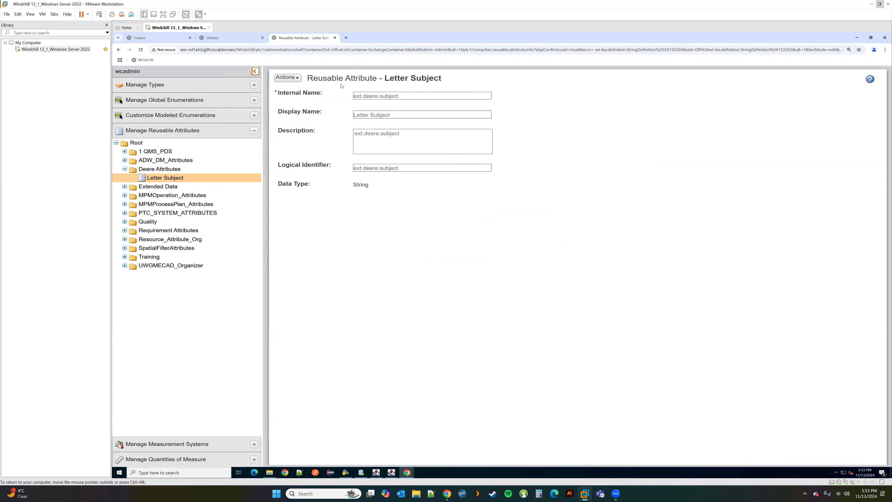
pyautogui.click(361, 473)
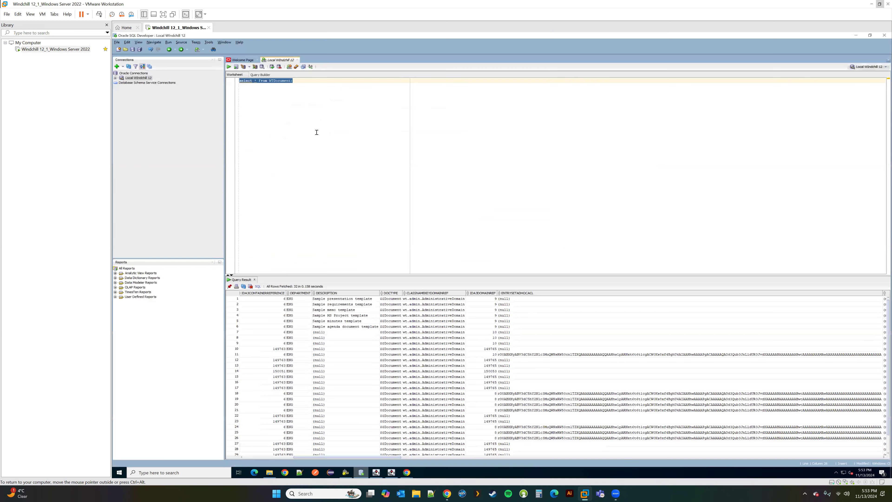
# Step: Add and run the query 'select * from StringDefinition' in the worksheet
pyautogui.click(298, 82)
pyautogui.press('Return')
pyautogui.press('Return')
pyautogui.write('select * from')
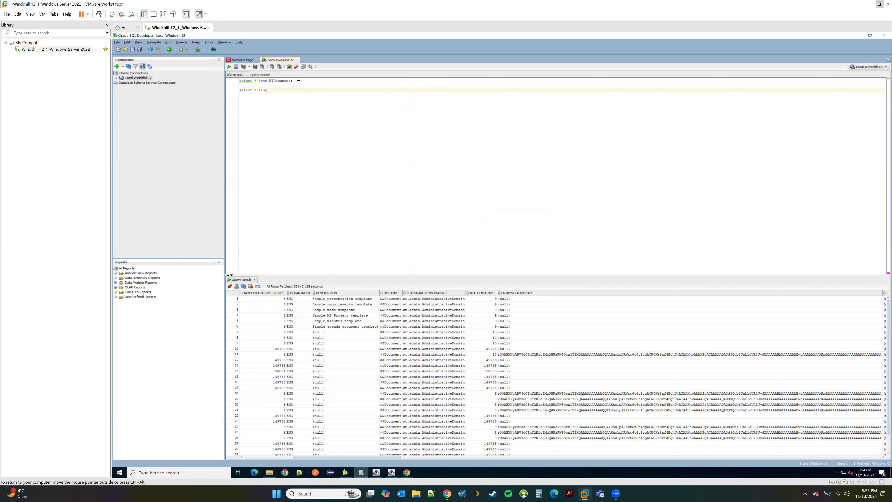
pyautogui.write(' StringDefinition;')
pyautogui.moveTo(309, 90); pyautogui.dragTo(239, 90)
pyautogui.hotkey('ctrl', 'Return')
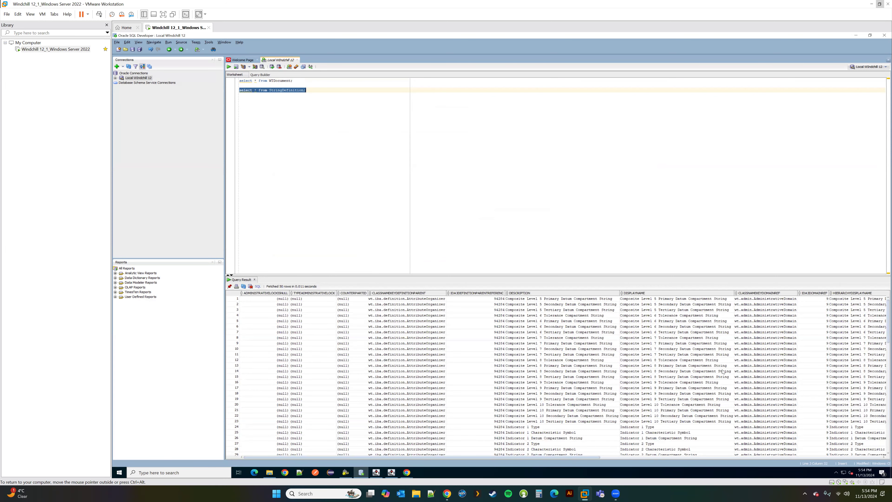
# Step: Scroll the 153-row result to locate the ext.deere.subject Letter Subject row
pyautogui.moveTo(502, 457); pyautogui.dragTo(597, 457)
pyautogui.scroll(-7, 552, 396)
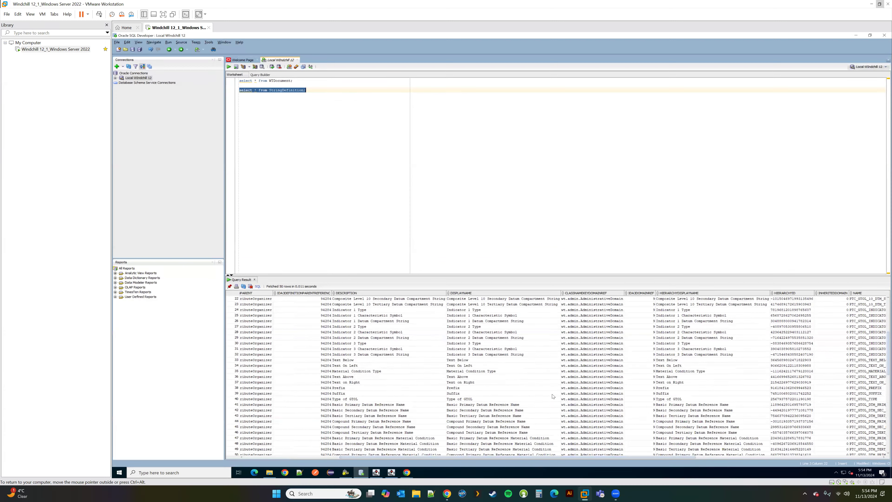
pyautogui.scroll(-10, 552, 397)
pyautogui.scroll(-5, 552, 399)
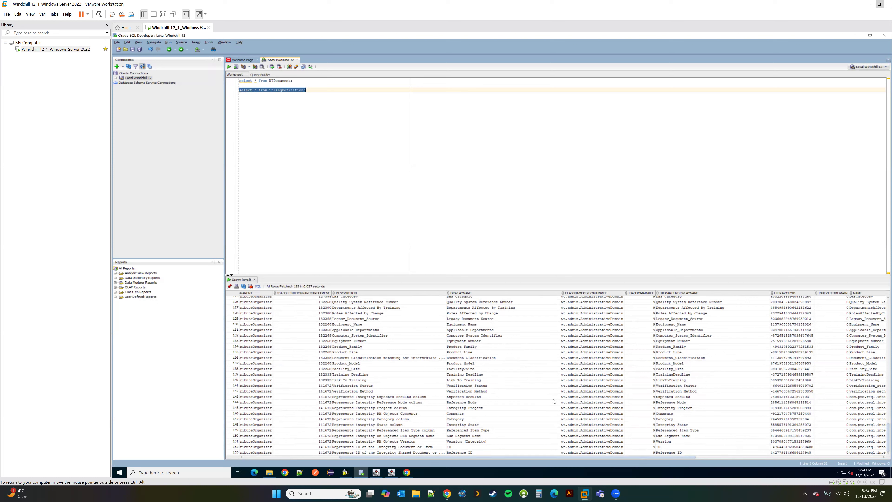
pyautogui.scroll(5, 553, 400)
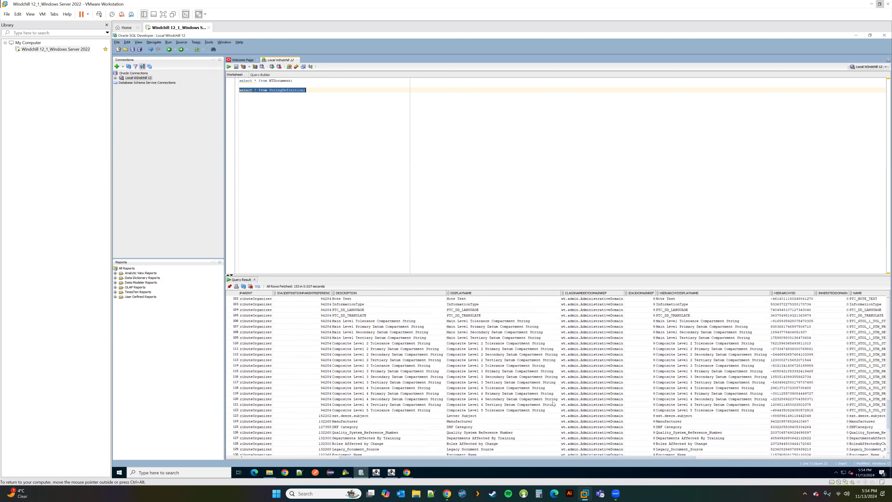
pyautogui.scroll(1, 553, 403)
pyautogui.scroll(16, 554, 404)
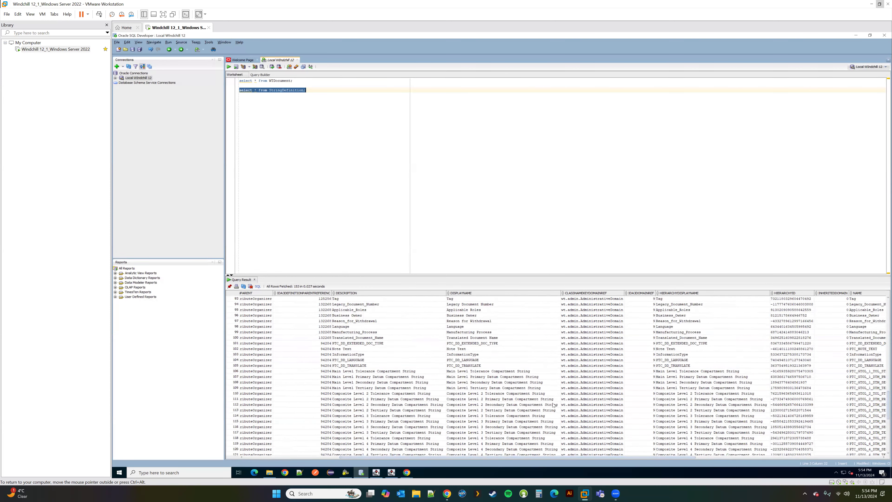
pyautogui.scroll(10, 552, 409)
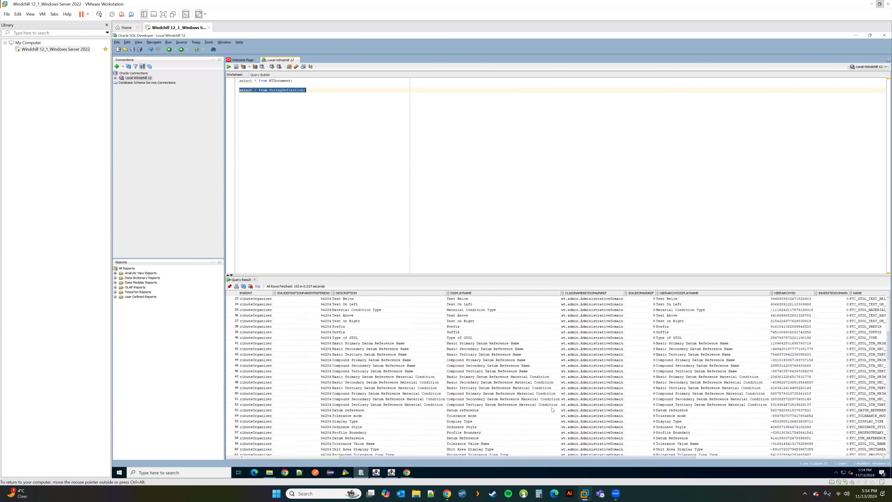
pyautogui.scroll(7, 553, 409)
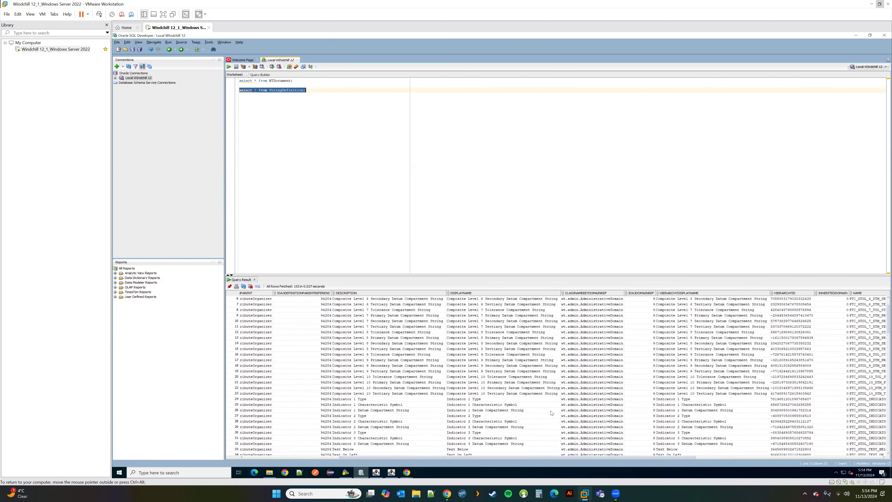
pyautogui.scroll(-5, 548, 423)
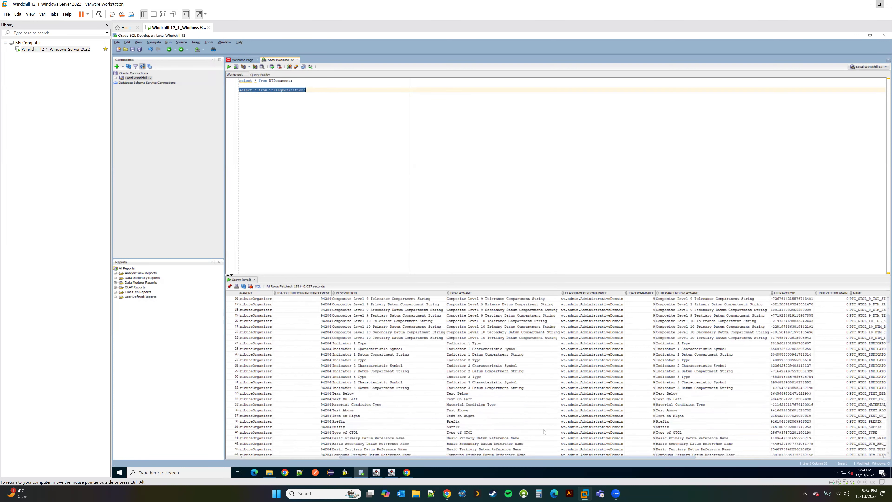
pyautogui.scroll(-7, 544, 432)
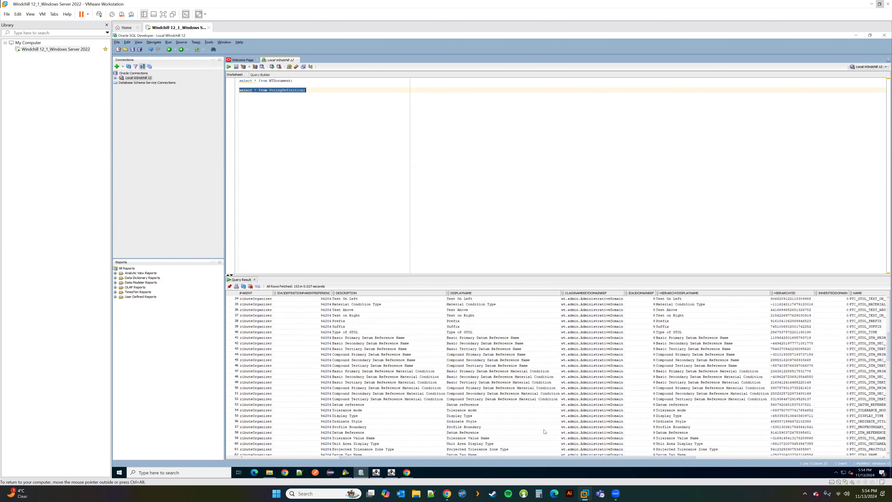
pyautogui.scroll(-5, 544, 432)
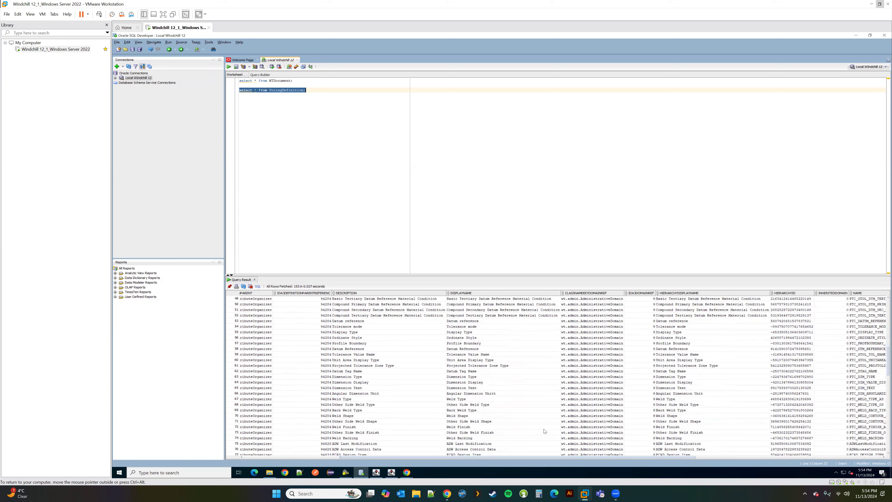
pyautogui.scroll(-8, 544, 432)
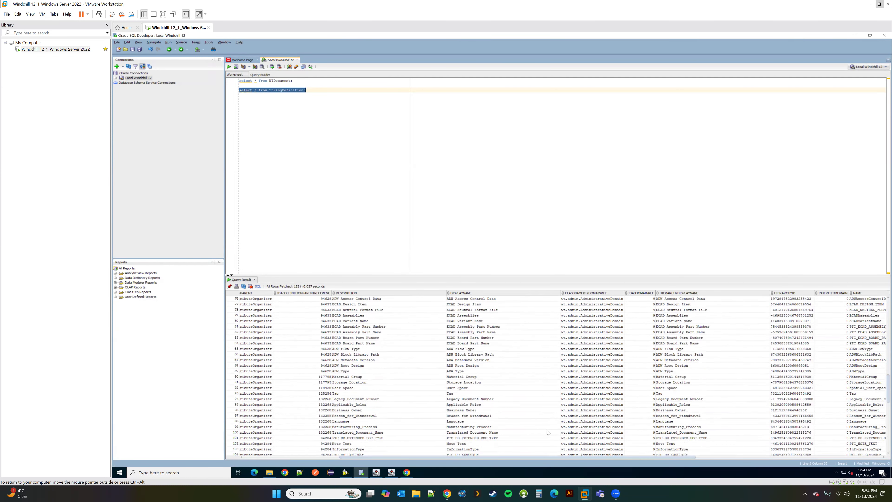
pyautogui.scroll(-10, 547, 433)
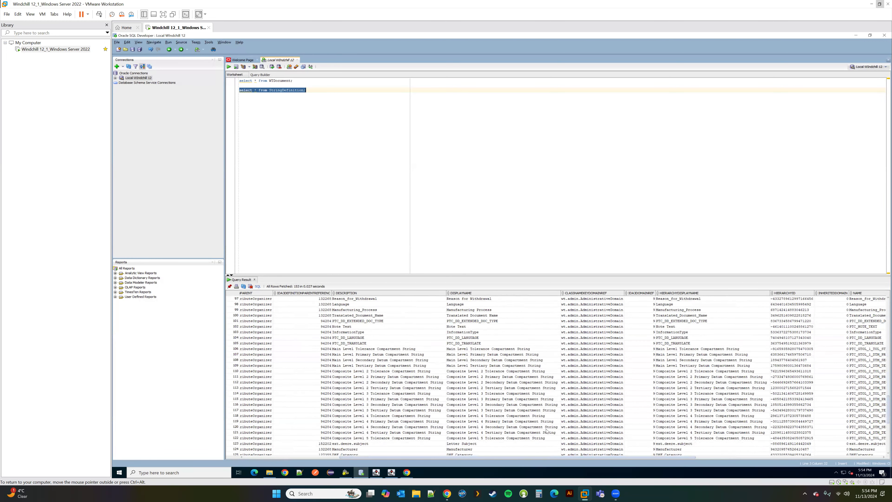
pyautogui.scroll(-4, 547, 432)
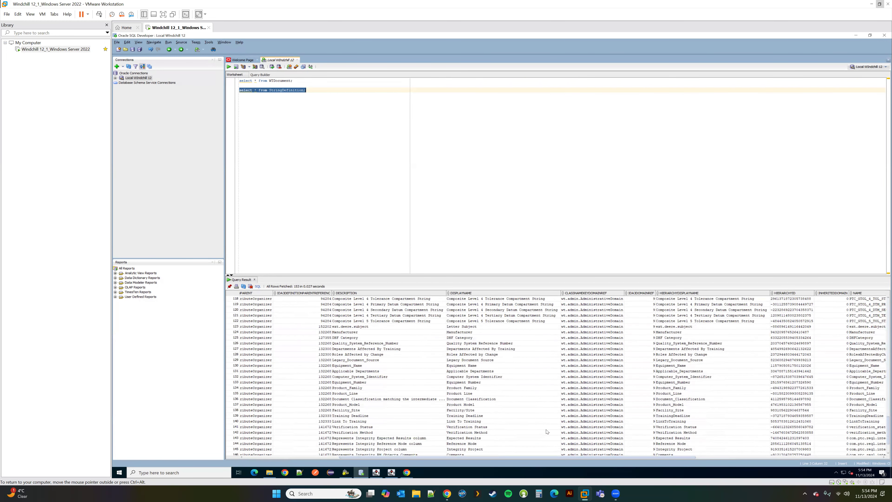
pyautogui.scroll(-3, 546, 432)
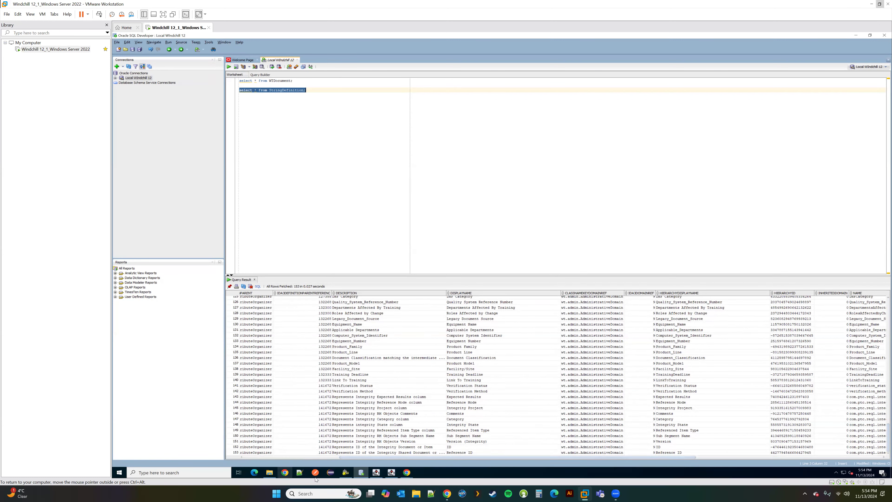
# Step: Back in Windchill, open Review Letter under Deere Document and switch it to edit mode
pyautogui.moveTo(404, 474)
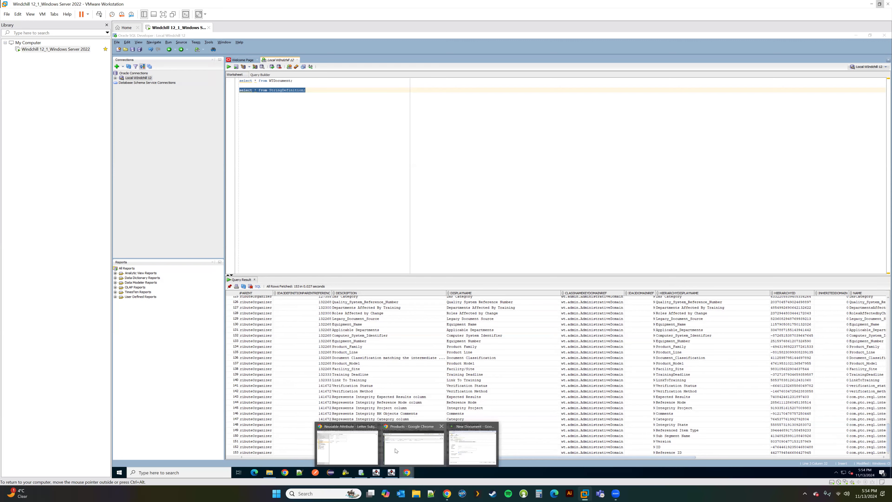
pyautogui.click(347, 446)
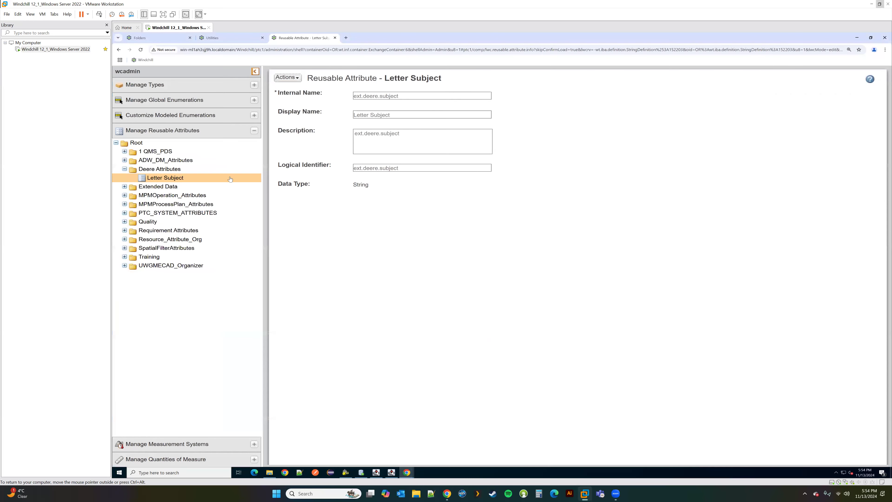
pyautogui.click(167, 85)
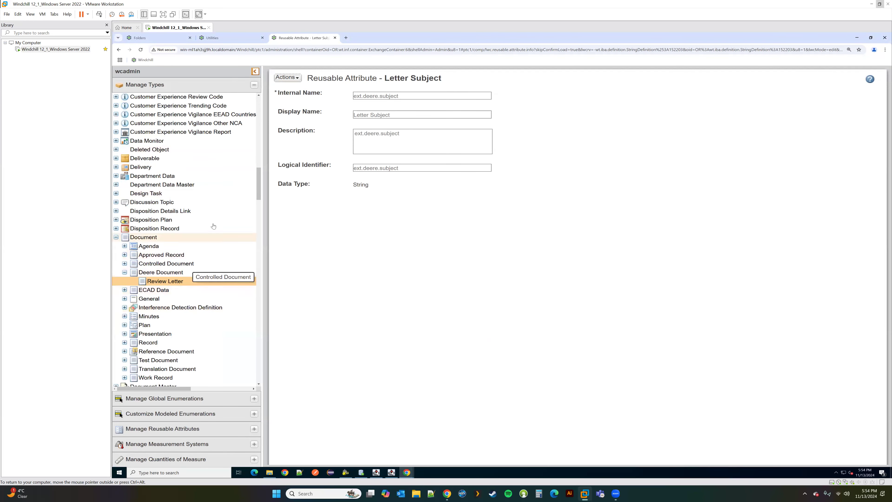
pyautogui.click(165, 281)
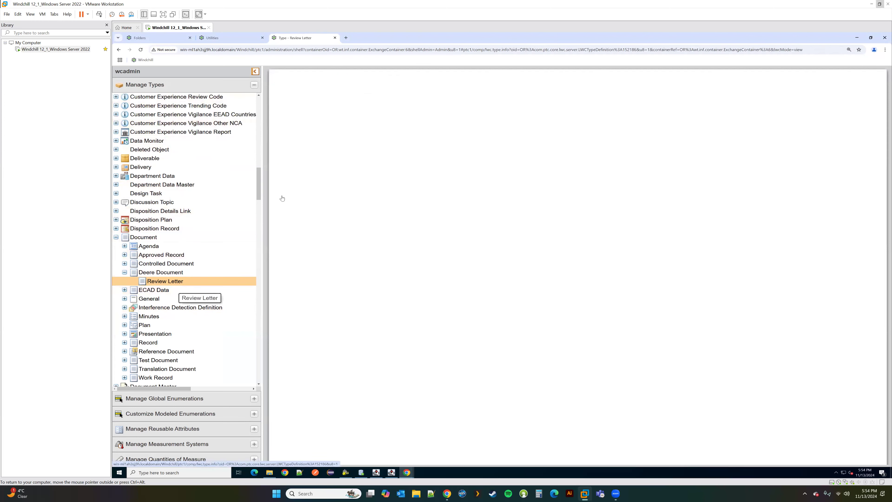
pyautogui.click(288, 77)
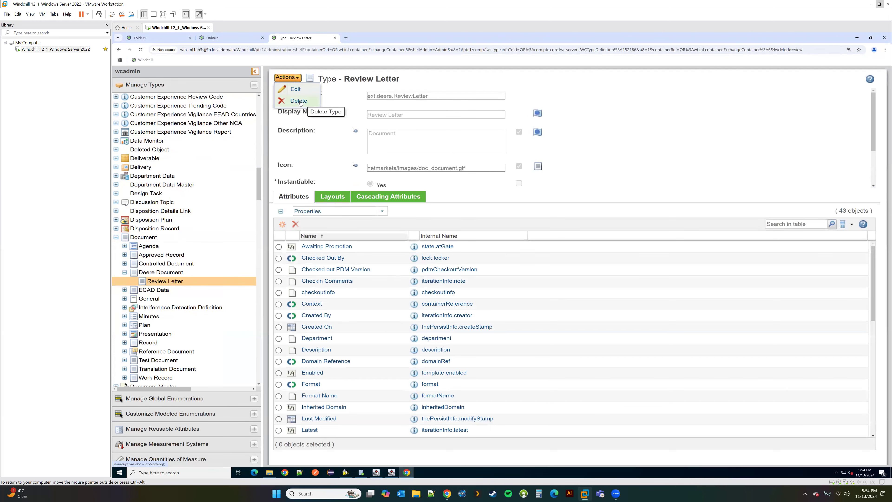
pyautogui.click(296, 90)
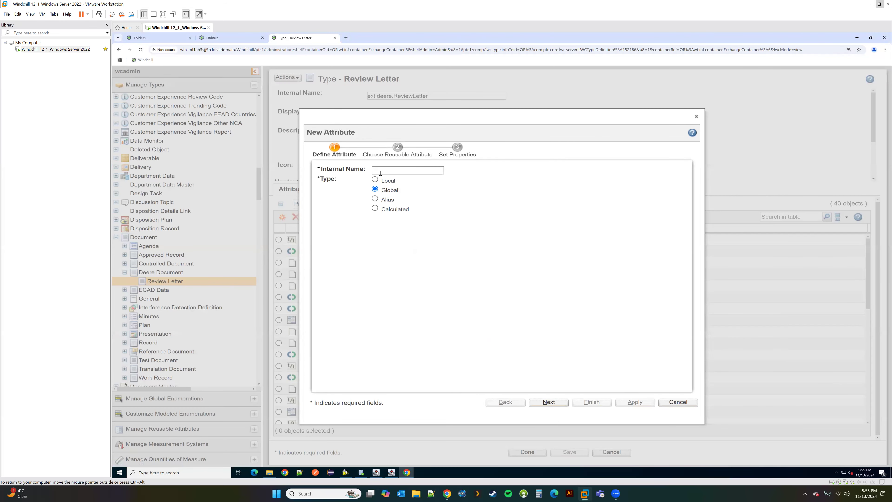
# Step: Enter internal name ext.deere.subject and base it on the reusable Letter Subject attribute
pyautogui.click(381, 173)
pyautogui.write('ext.deere.subject')
pyautogui.click(547, 403)
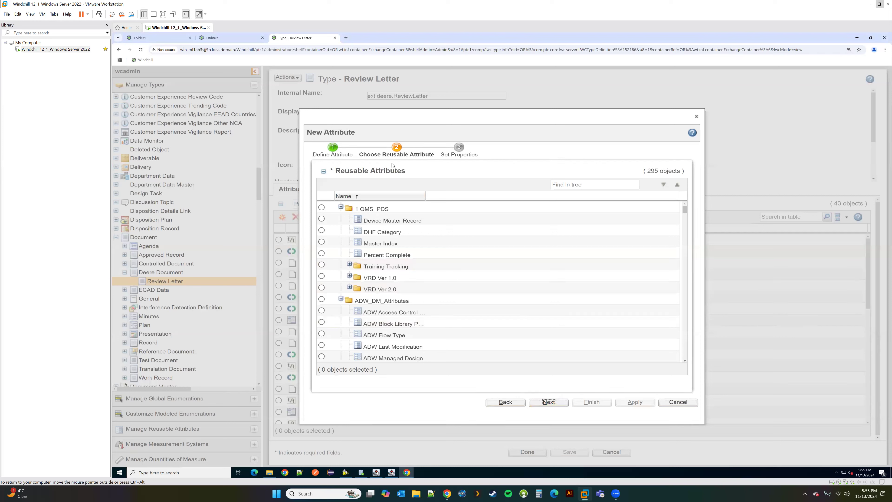
pyautogui.click(341, 207)
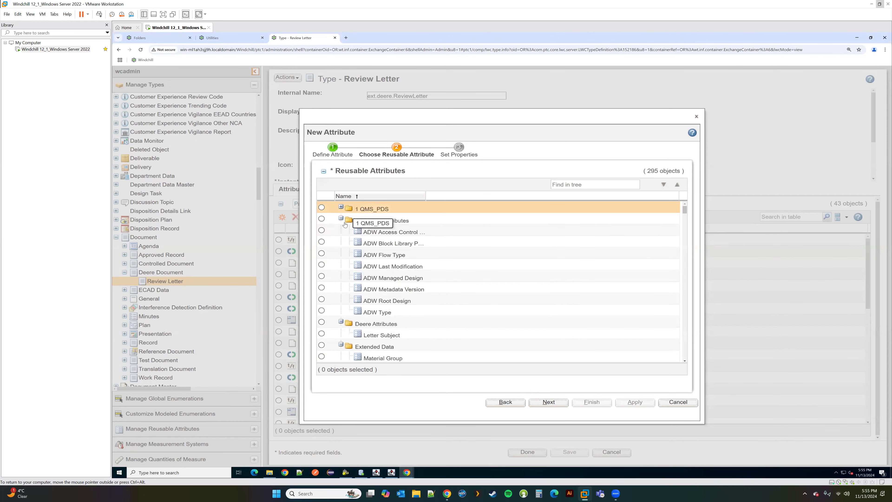
pyautogui.click(340, 218)
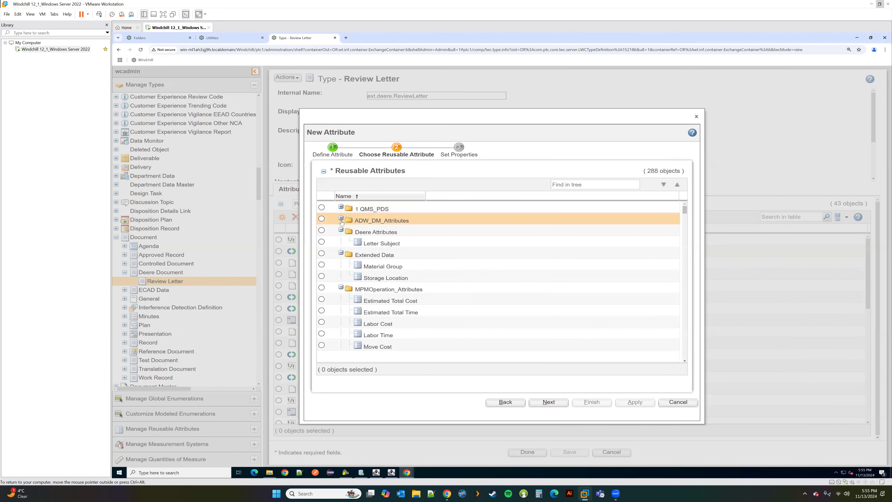
pyautogui.click(321, 242)
pyautogui.click(544, 402)
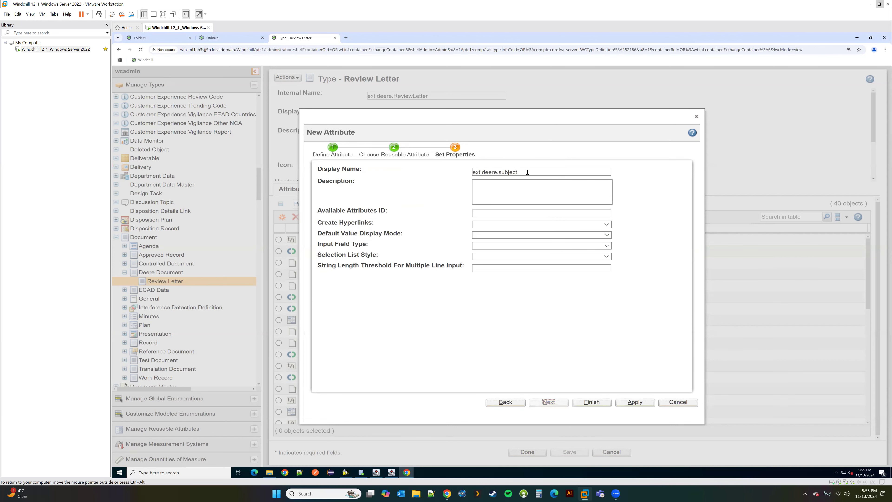
# Step: Set display name Letter Subject and Input Field Type Single Line, then finish
pyautogui.write('Letter S')
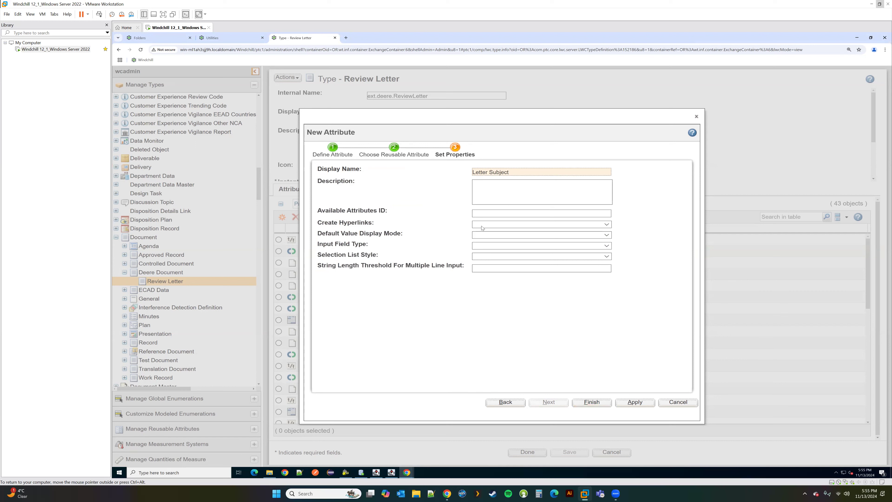
pyautogui.click(495, 257)
pyautogui.click(494, 260)
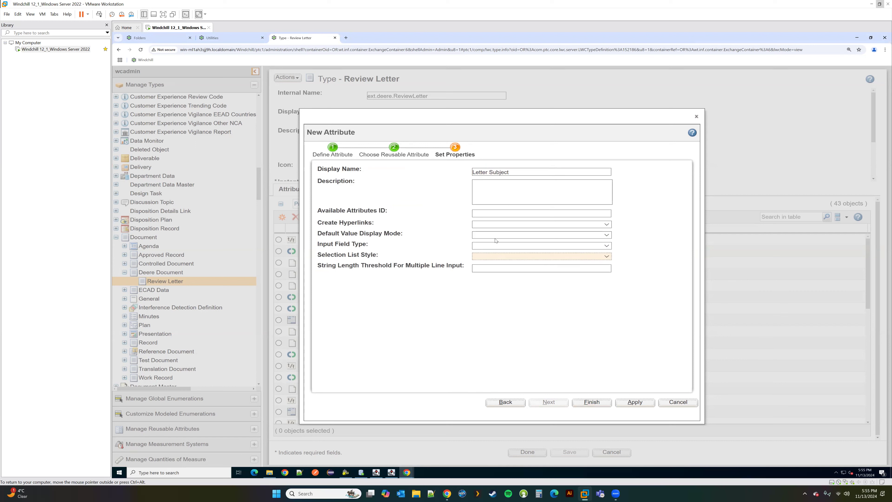
pyautogui.click(496, 237)
pyautogui.click(495, 240)
pyautogui.click(493, 245)
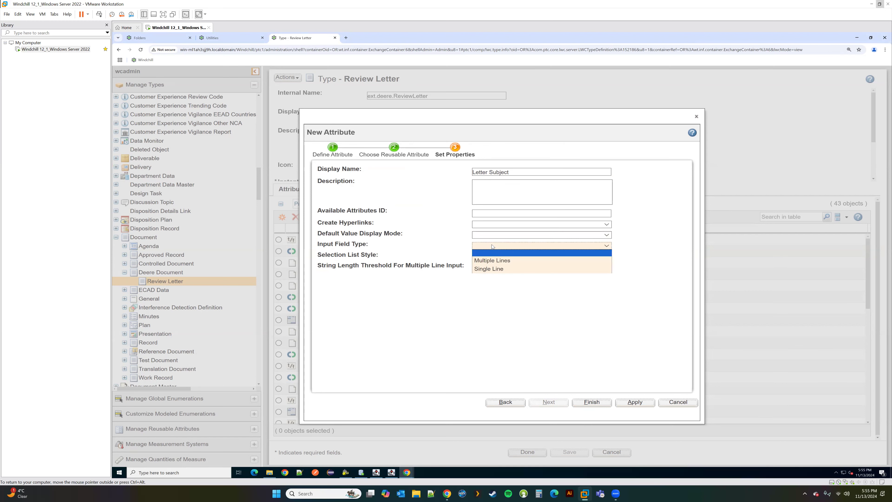
pyautogui.click(486, 269)
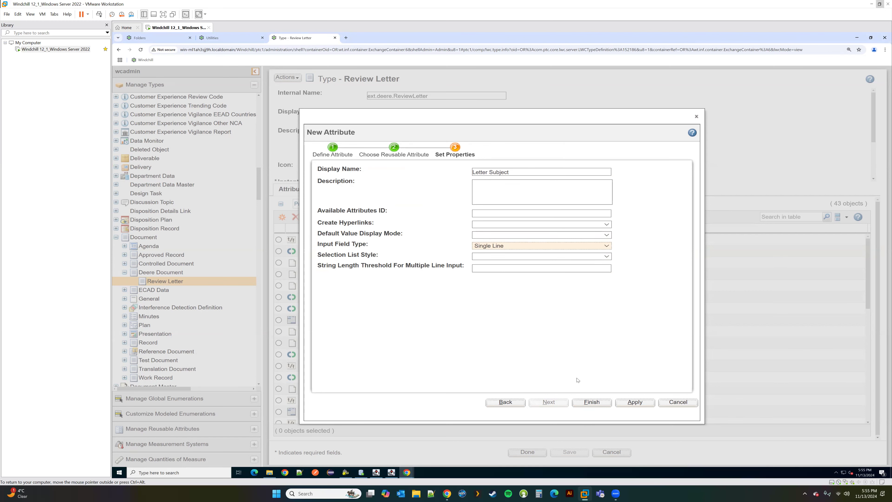
pyautogui.click(592, 402)
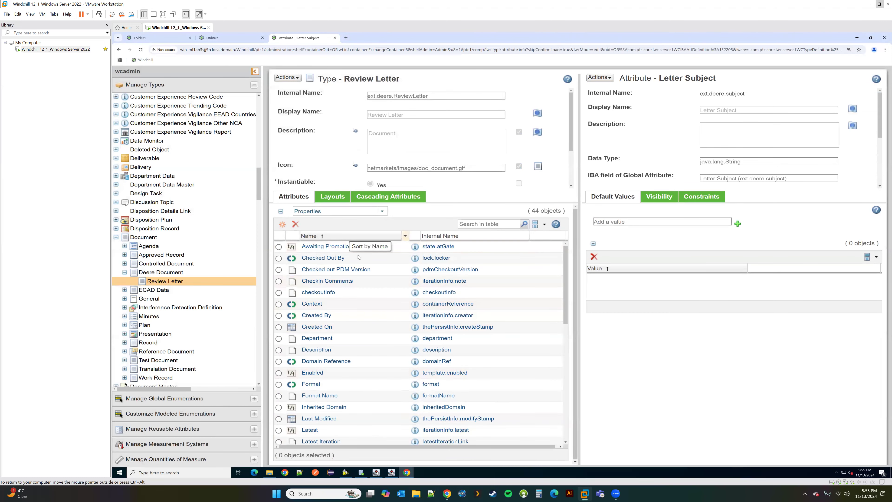
# Step: Find Letter Subject among Review Letter's 44 attributes and review its properties panel
pyautogui.scroll(-5, 435, 336)
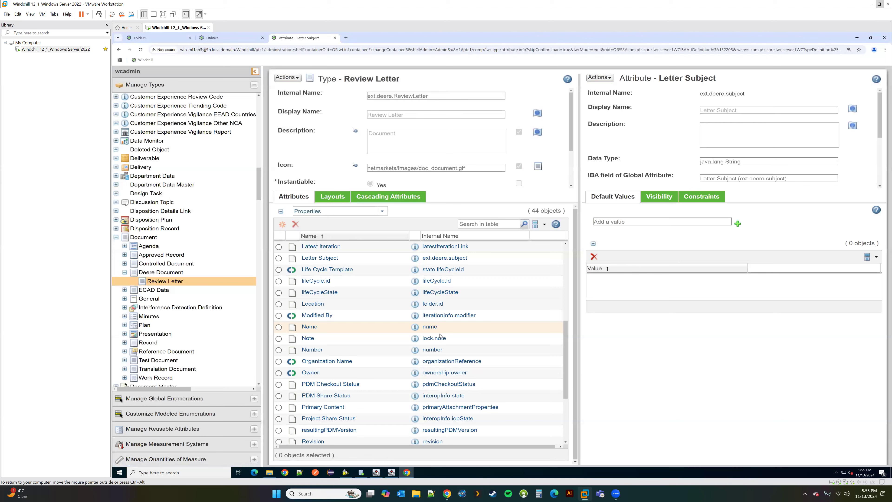
pyautogui.scroll(-3, 440, 334)
pyautogui.scroll(3, 440, 335)
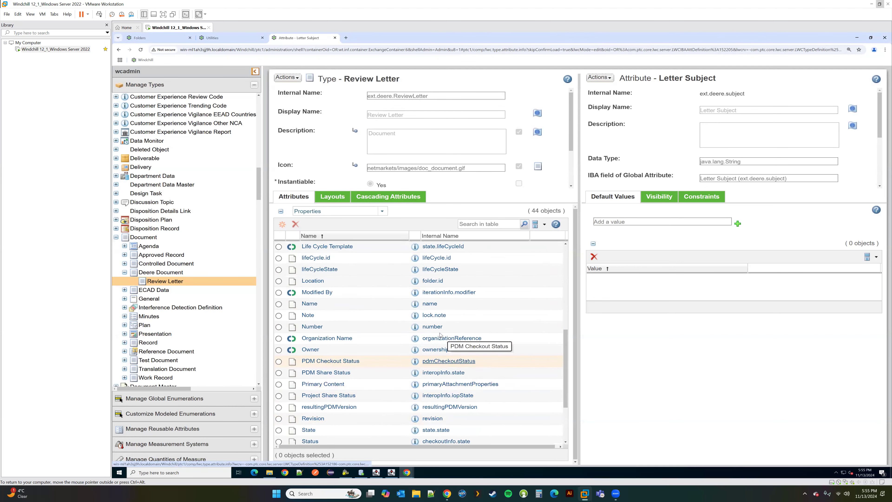
pyautogui.scroll(1, 408, 280)
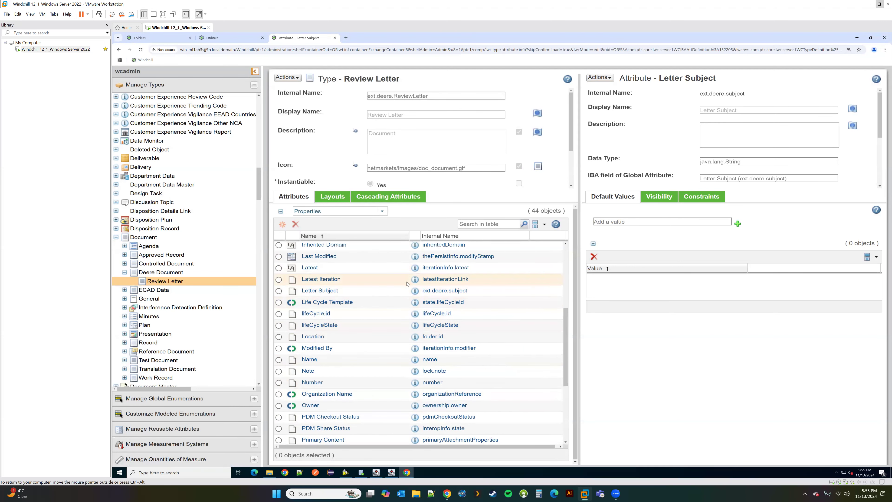
pyautogui.click(414, 291)
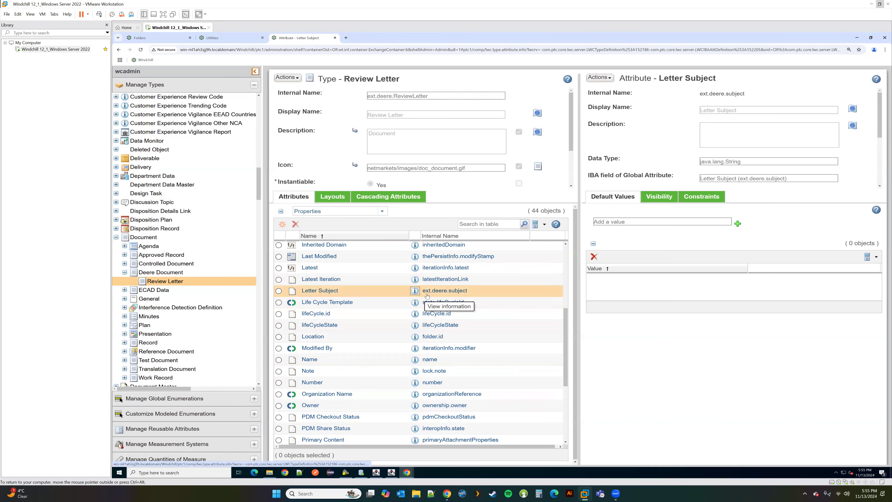
pyautogui.scroll(-2, 883, 132)
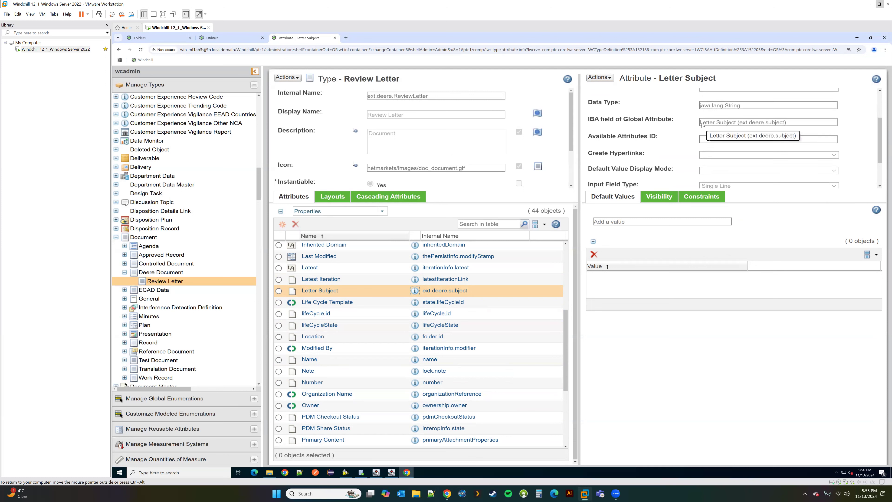
pyautogui.moveTo(701, 123); pyautogui.dragTo(737, 123)
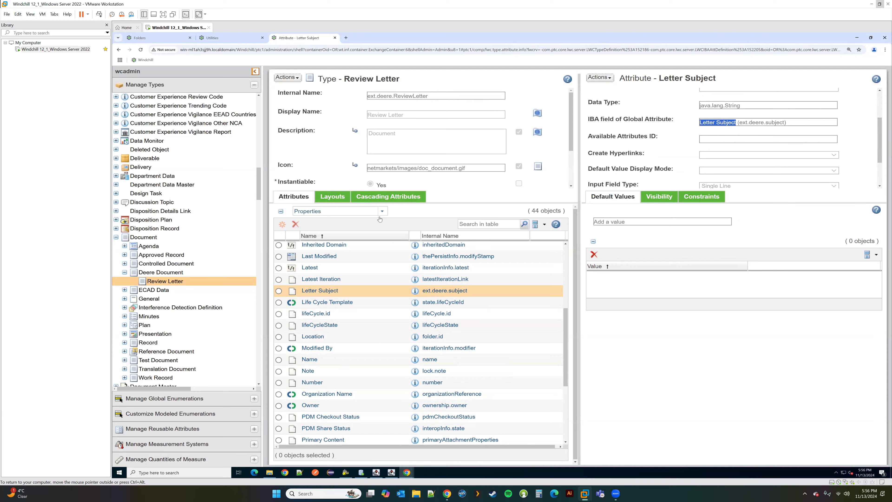
# Step: Go to Review Letter's layouts and cancel the open New Document window
pyautogui.click(334, 197)
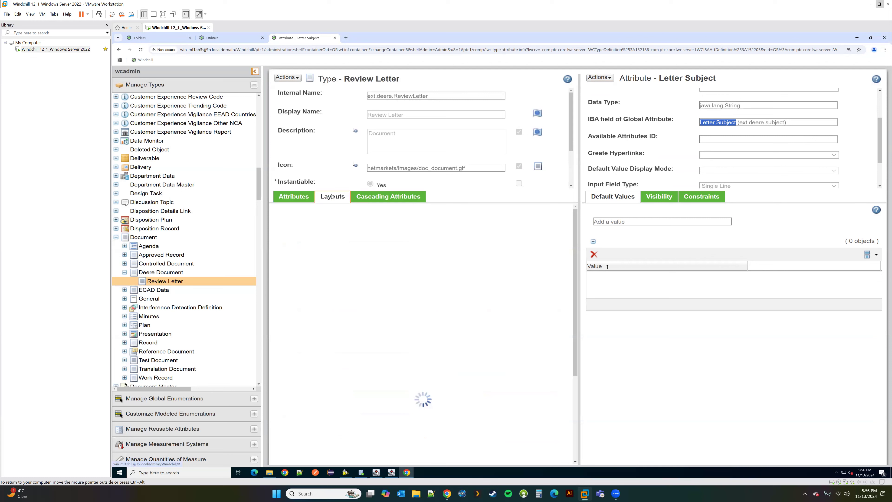
pyautogui.click(294, 211)
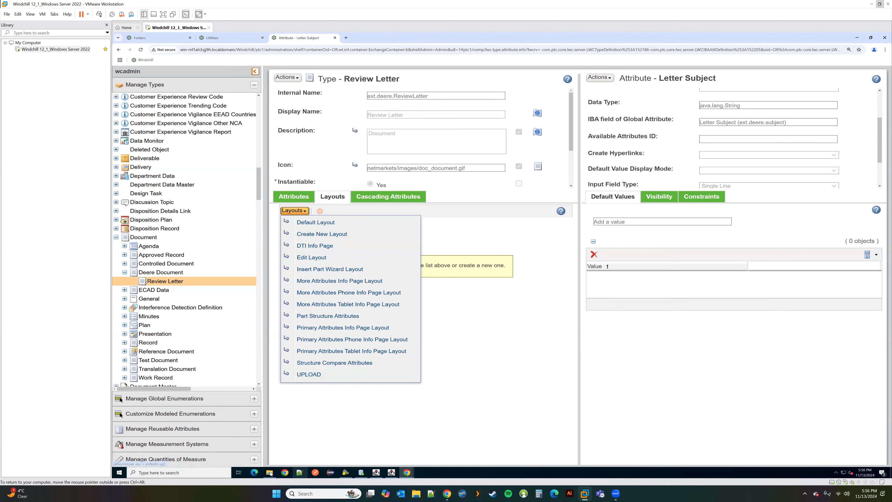
pyautogui.click(411, 445)
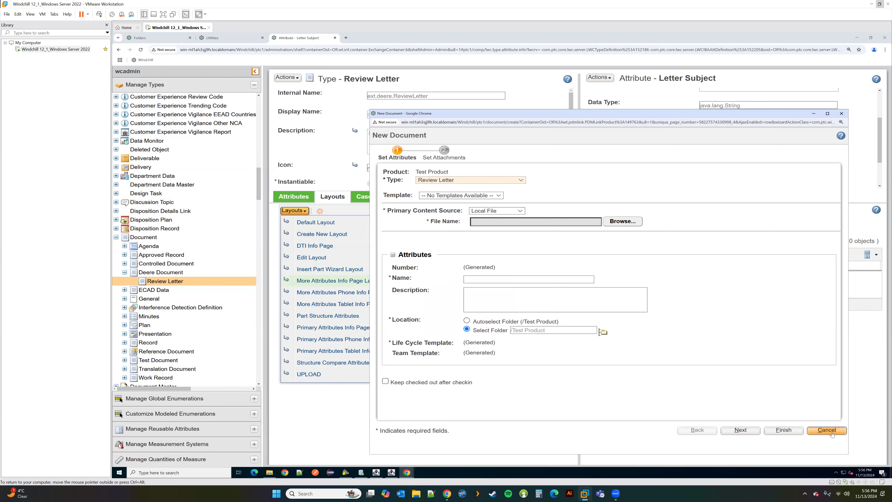
pyautogui.click(824, 430)
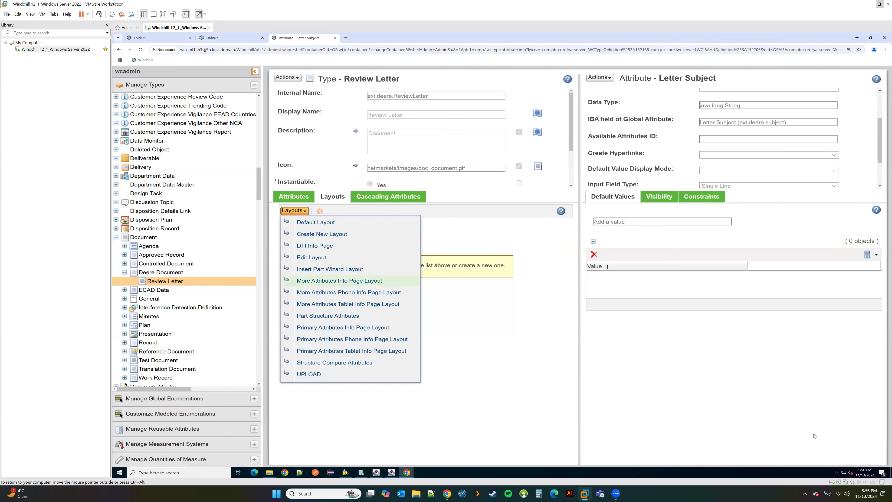
# Step: Create a new layout and scroll to Letter Subject in the Business group
pyautogui.click(327, 234)
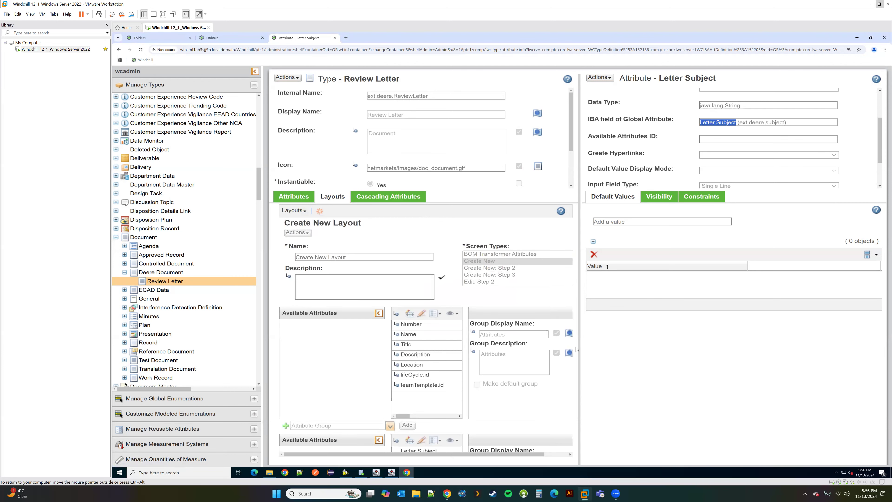
pyautogui.moveTo(682, 341); pyautogui.dragTo(736, 341)
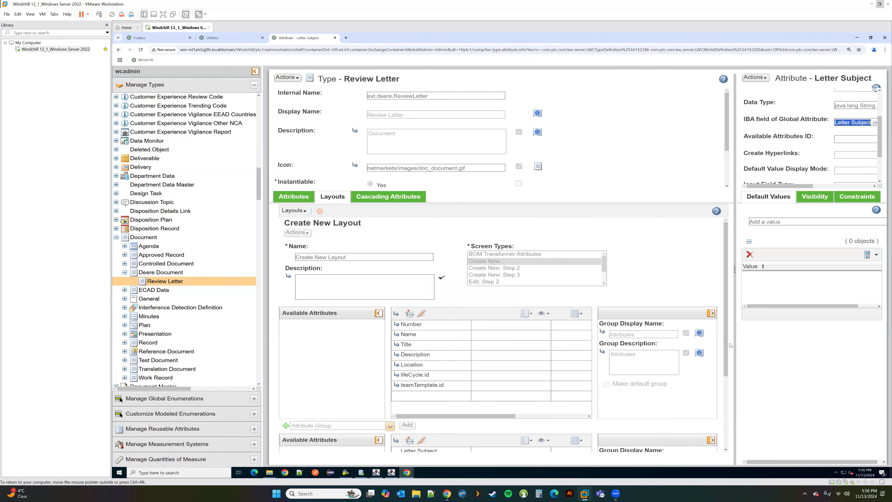
pyautogui.scroll(-2, 532, 290)
pyautogui.scroll(-2, 533, 291)
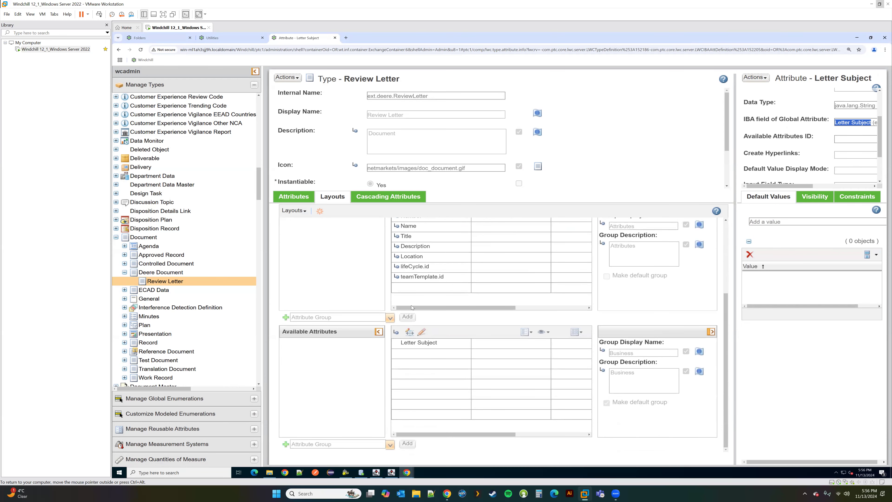
pyautogui.scroll(1, 412, 308)
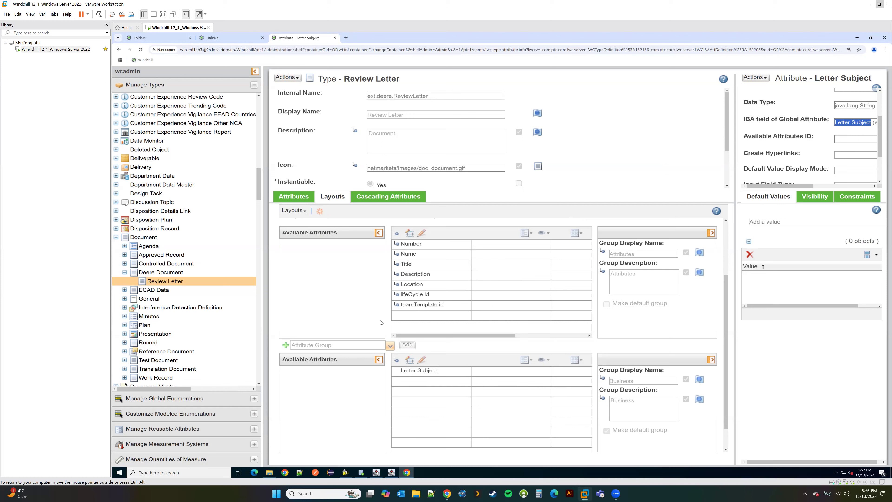
# Step: Move Letter Subject into the Business group of the Review Letter layout and save it
pyautogui.click(287, 78)
pyautogui.click(291, 97)
pyautogui.moveTo(418, 364); pyautogui.dragTo(355, 372)
pyautogui.moveTo(302, 238); pyautogui.dragTo(353, 290)
pyautogui.moveTo(329, 368); pyautogui.dragTo(439, 377)
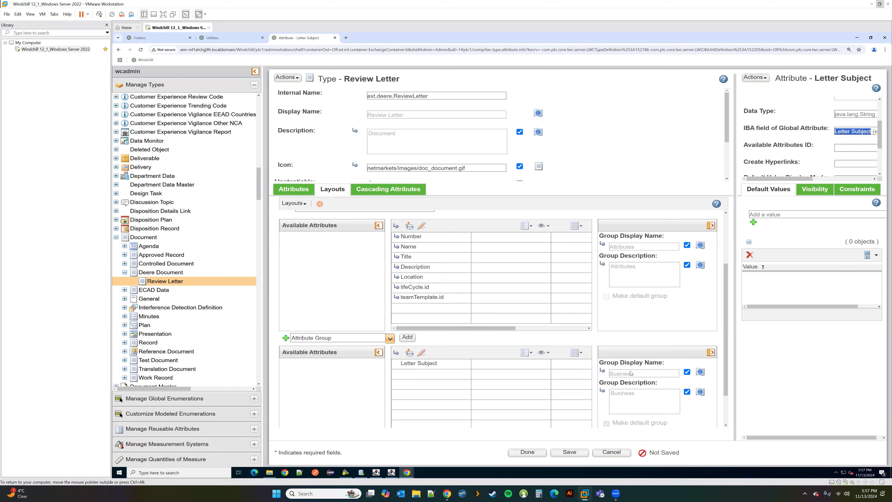
pyautogui.click(555, 453)
pyautogui.click(527, 452)
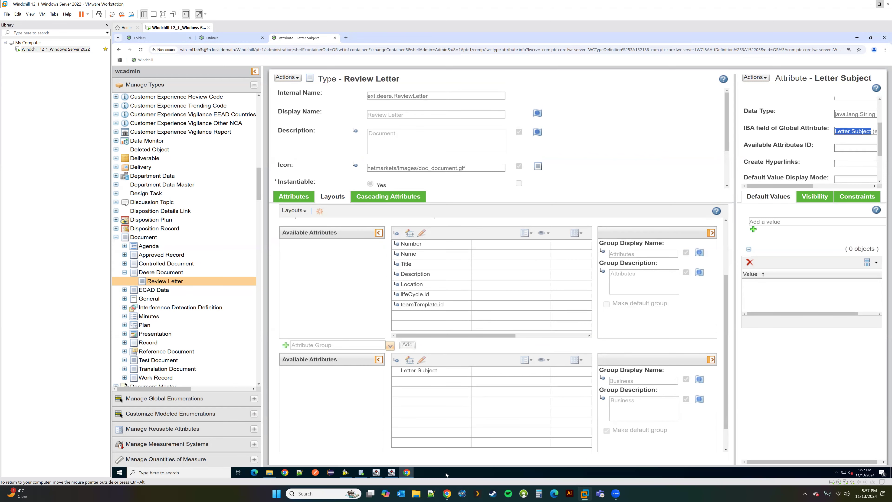
# Step: Switch windows back to the Test Product folder listing
pyautogui.click(447, 493)
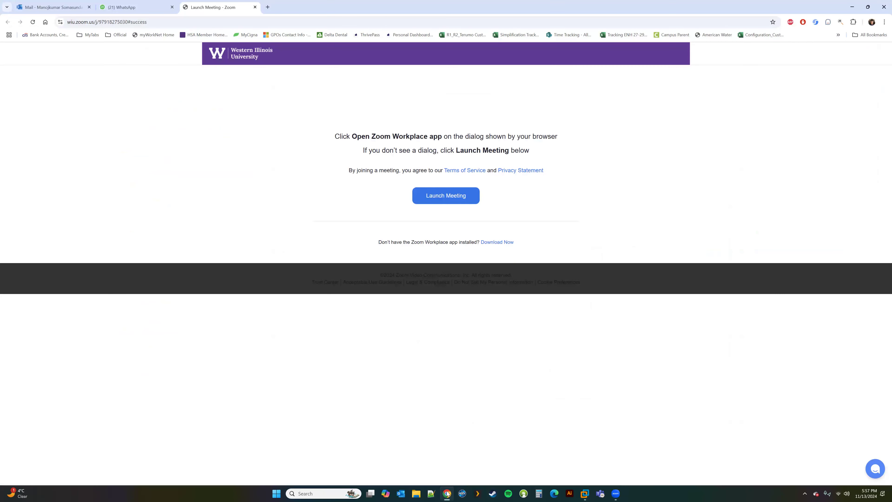
pyautogui.click(585, 494)
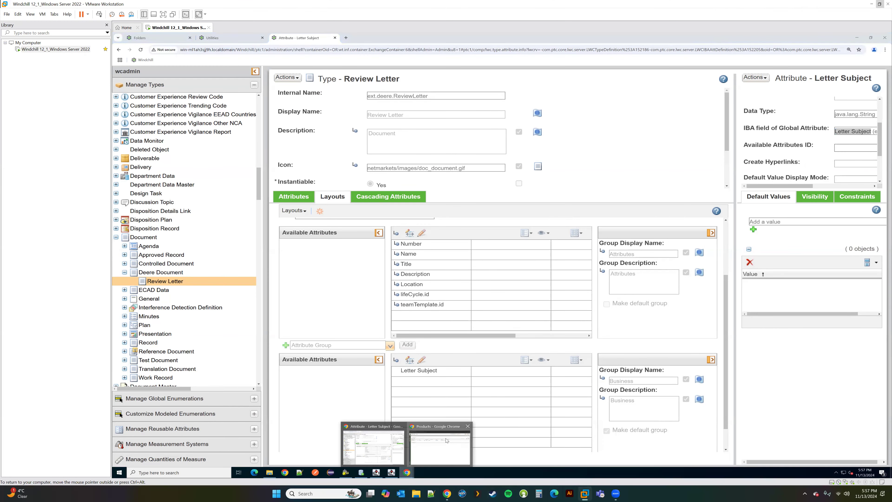
pyautogui.click(440, 444)
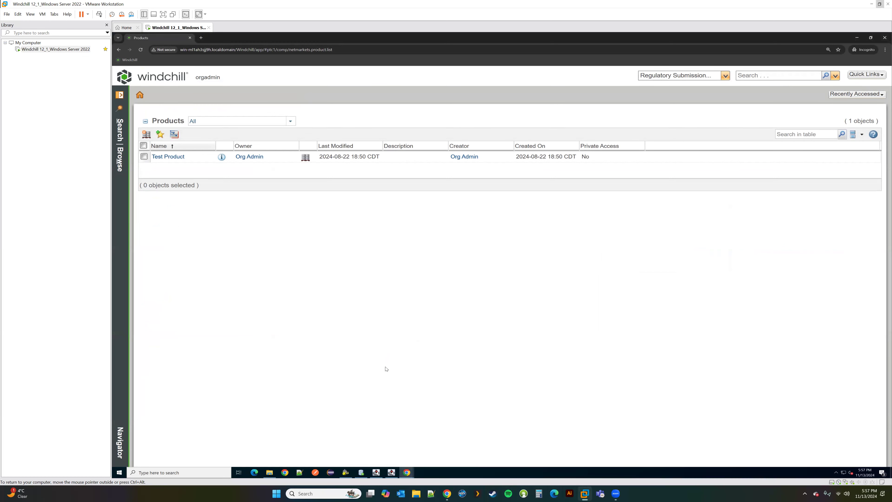
pyautogui.moveTo(407, 472)
pyautogui.click(374, 444)
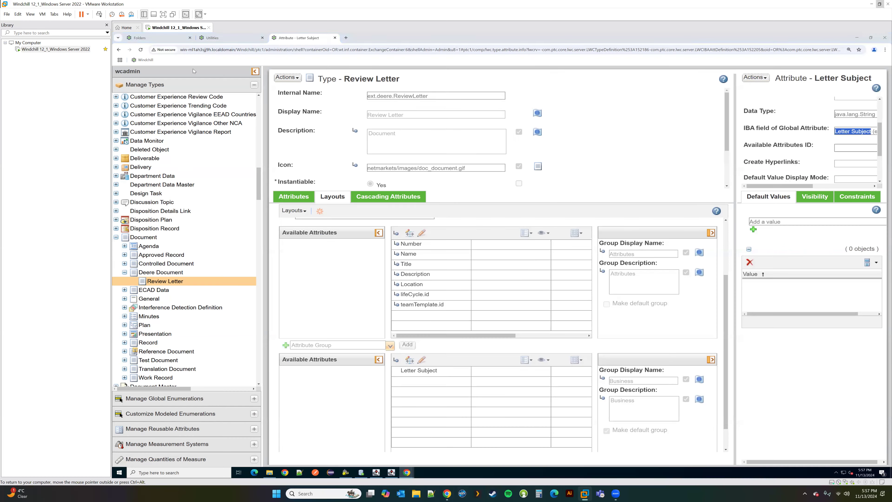
pyautogui.click(169, 37)
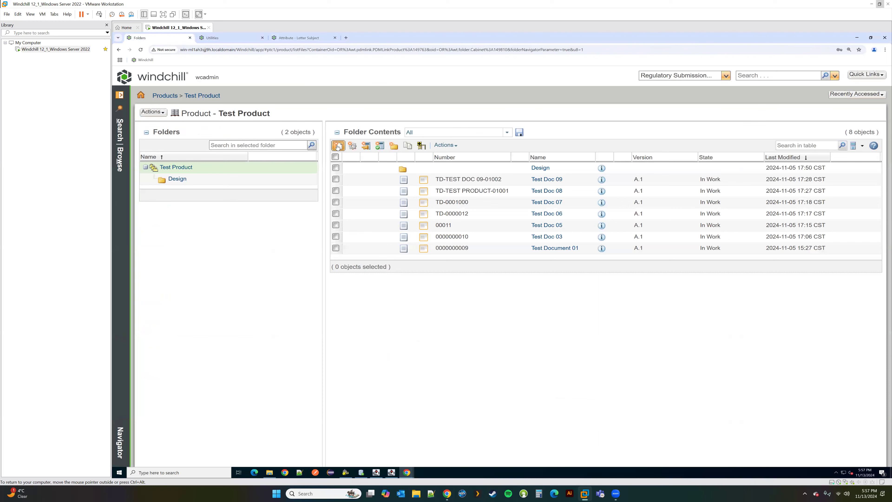
# Step: Start a new document in Test Product with type Review Letter
pyautogui.click(337, 145)
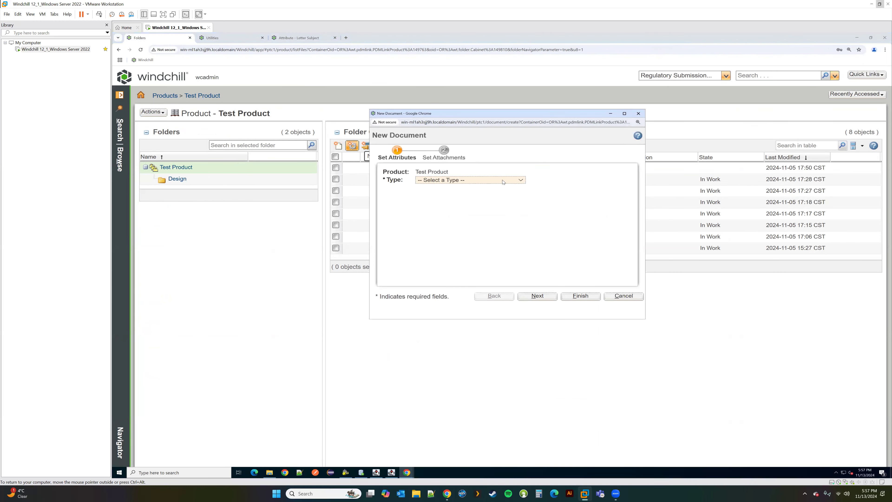
pyautogui.click(499, 180)
pyautogui.scroll(-3, 488, 299)
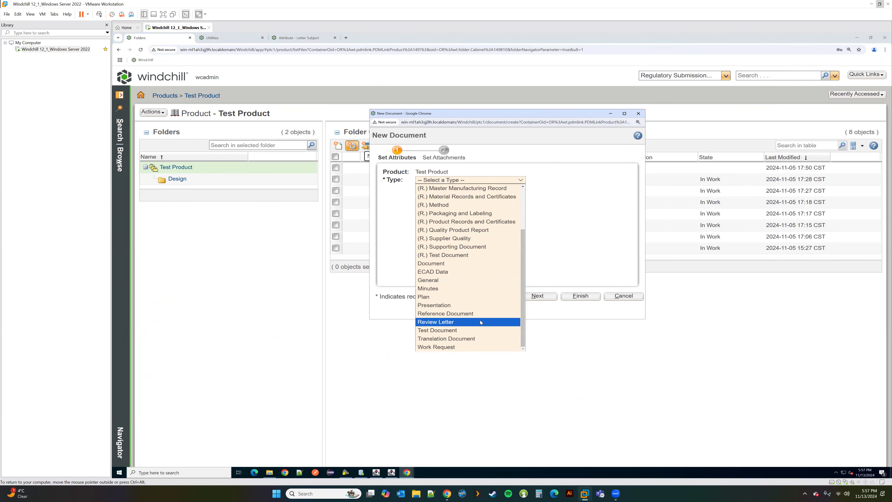
pyautogui.click(484, 319)
# Step: Resize the New Document window and type 'vfvfvf' into the Letter Subject field
pyautogui.moveTo(645, 319); pyautogui.dragTo(747, 442)
pyautogui.moveTo(592, 117); pyautogui.dragTo(454, 58)
pyautogui.moveTo(608, 383); pyautogui.dragTo(680, 422)
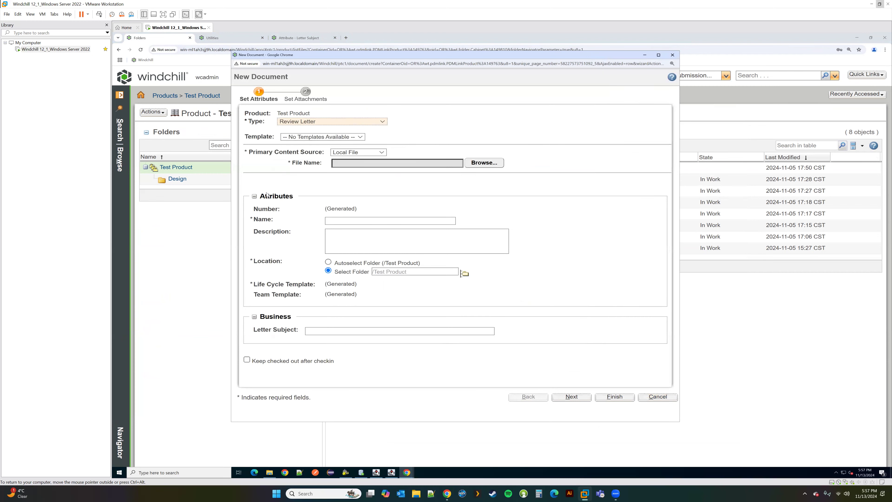
pyautogui.click(254, 197)
pyautogui.click(255, 197)
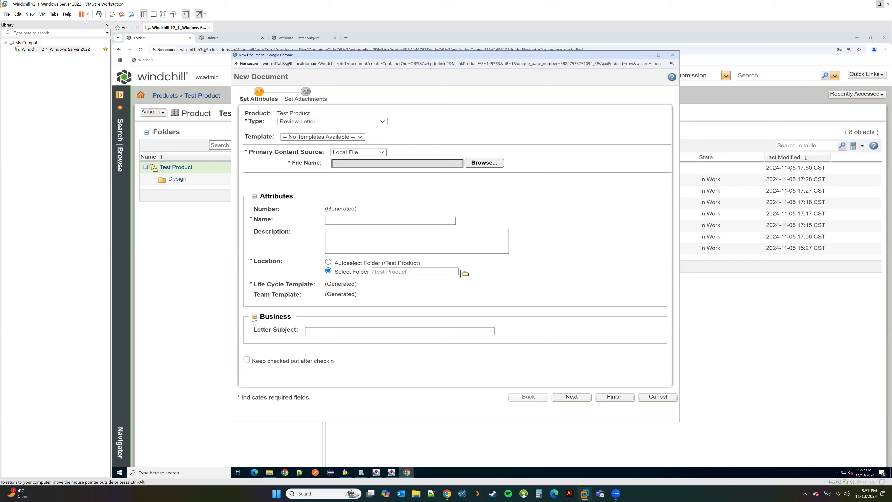
pyautogui.click(312, 332)
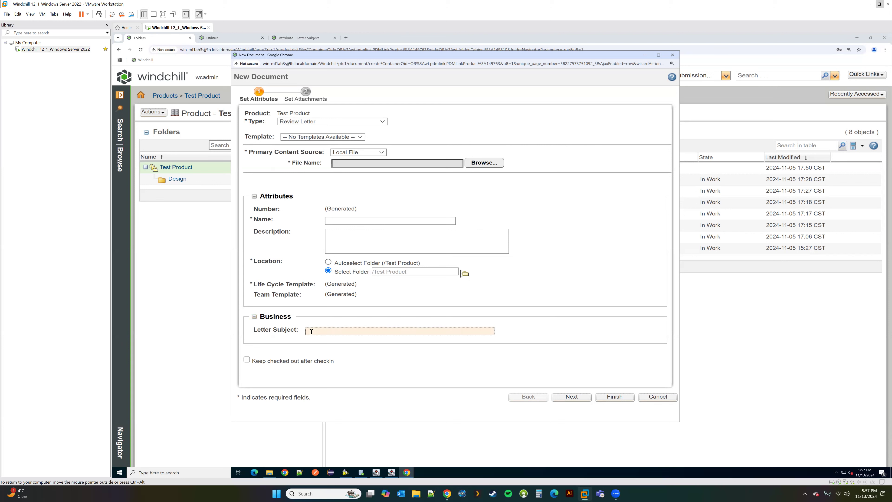
pyautogui.write('vfvfvf')
# Step: Return to the Review Letter type and select its Letter Subject attribute
pyautogui.moveTo(407, 473)
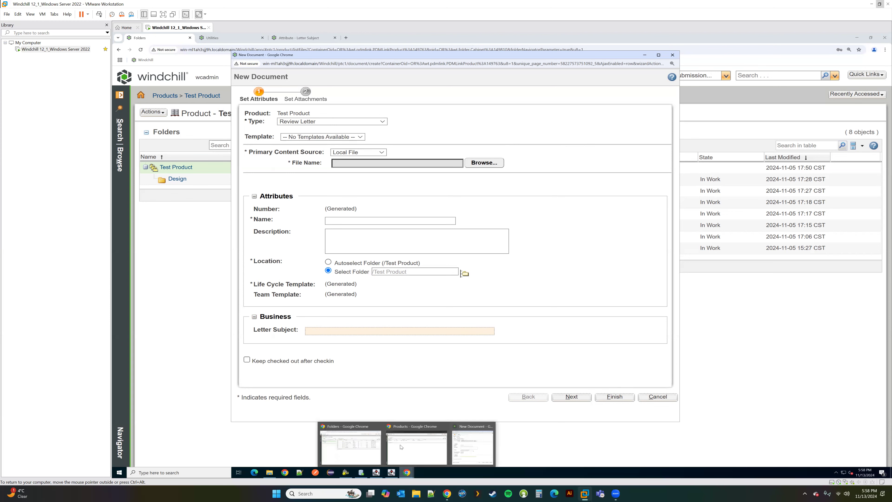
pyautogui.click(298, 37)
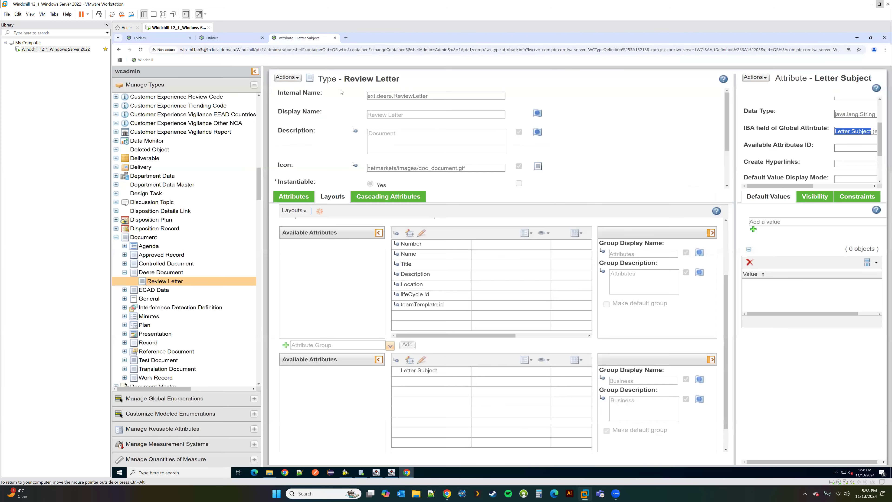
pyautogui.click(292, 198)
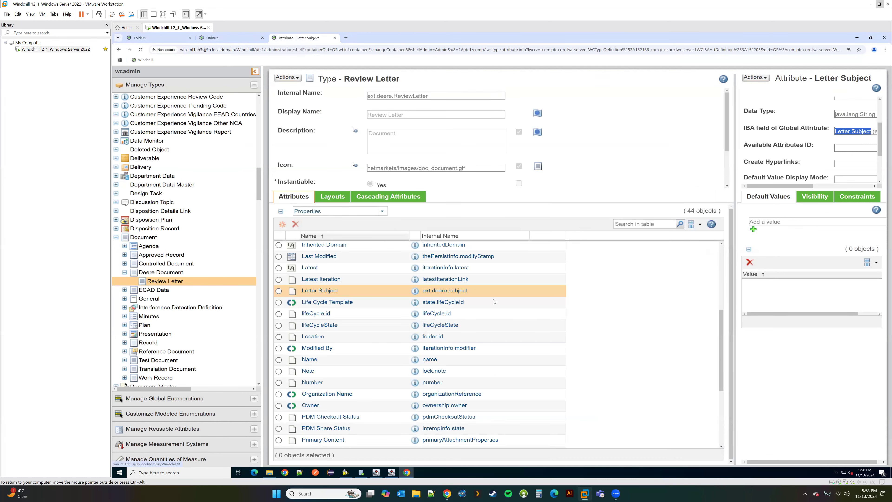
pyautogui.click(415, 291)
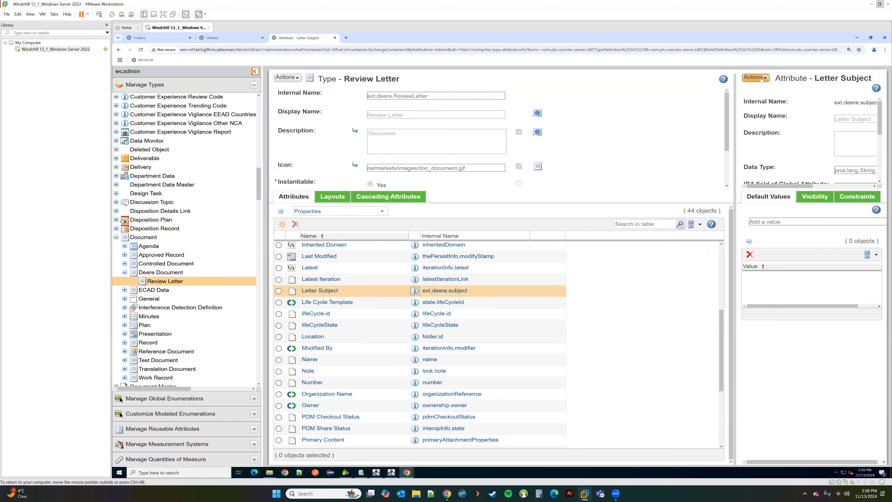
# Step: Set Letter Subject's input field type to Multiple Lines and save
pyautogui.click(287, 77)
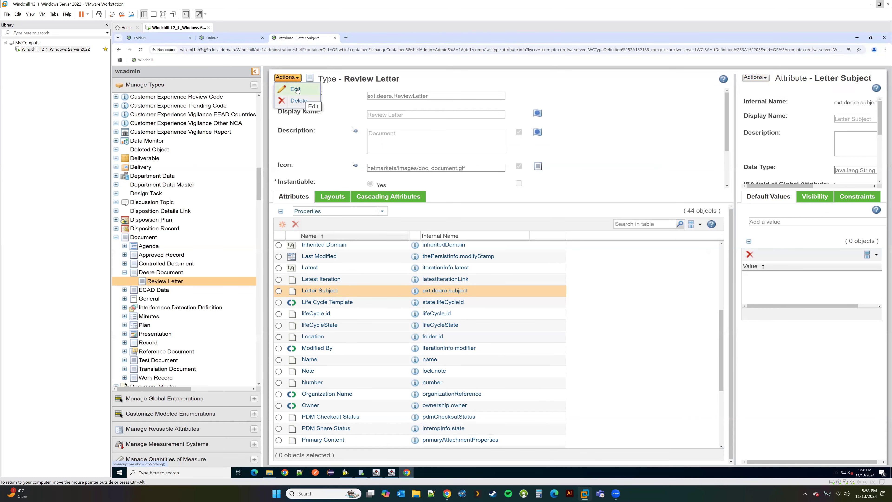
pyautogui.click(296, 89)
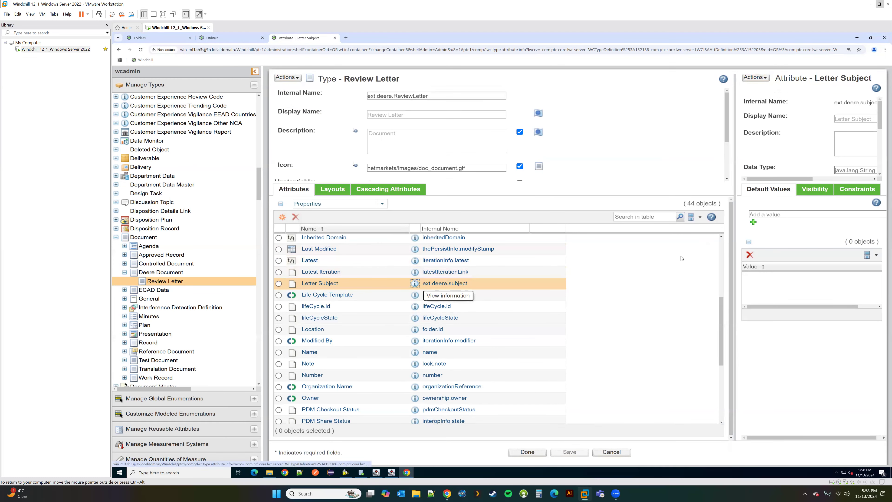
pyautogui.moveTo(654, 273); pyautogui.dragTo(634, 273)
pyautogui.scroll(-5, 829, 138)
pyautogui.click(829, 137)
pyautogui.click(792, 151)
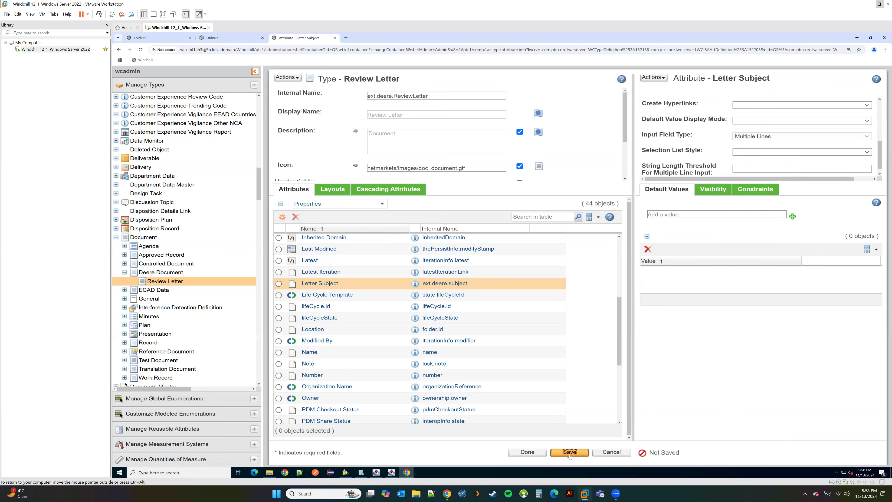
pyautogui.click(527, 453)
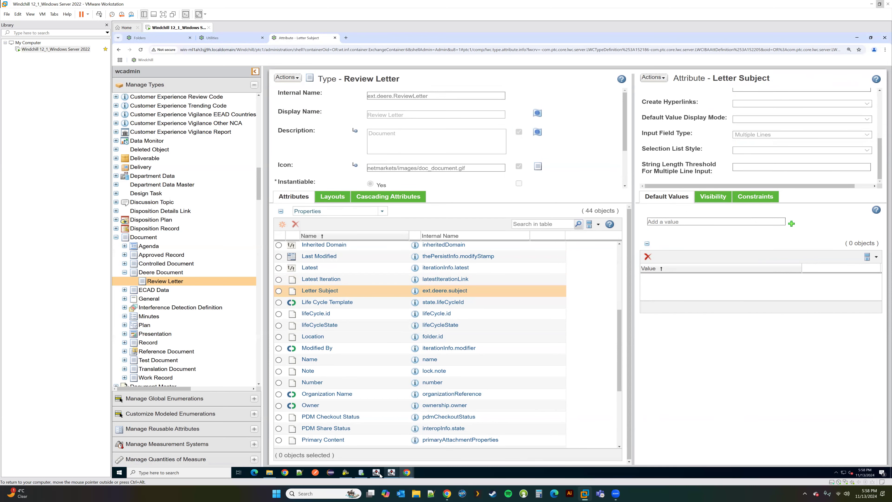
# Step: Verify the multi-line Letter Subject box on a Review Letter form, cancel it, and show reusable attributes
pyautogui.moveTo(407, 473)
pyautogui.click(472, 444)
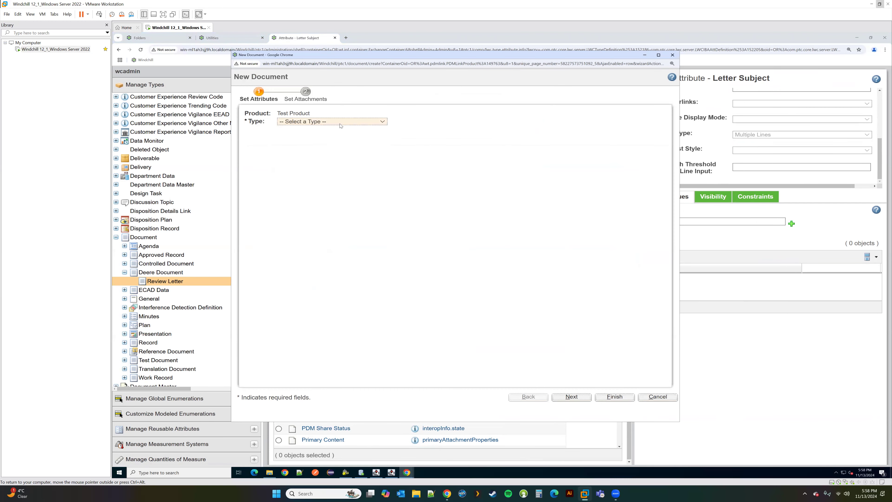
pyautogui.click(341, 126)
pyautogui.click(373, 263)
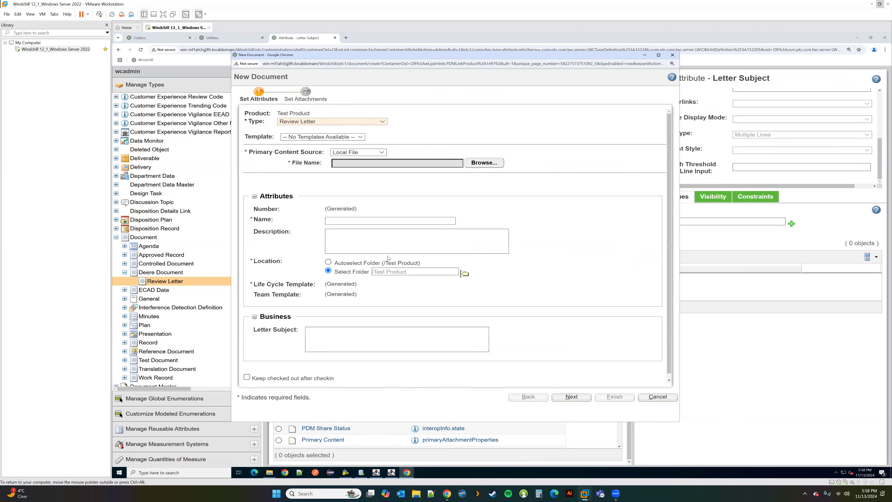
pyautogui.click(338, 328)
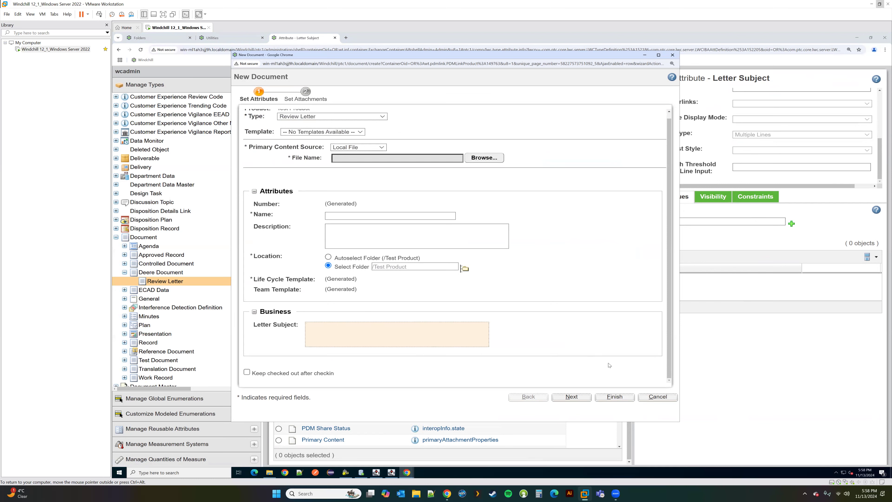
pyautogui.click(658, 397)
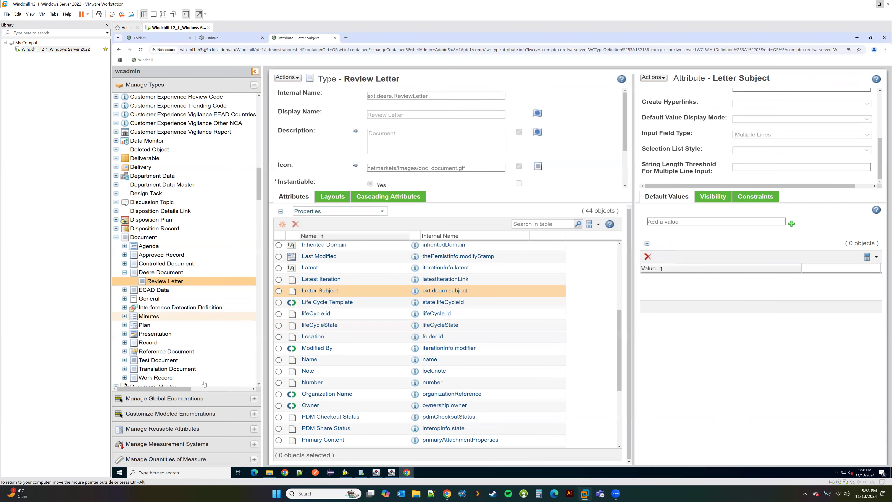
pyautogui.click(173, 429)
# Step: Start a reusable attribute in Deere Attributes with internal name 'ext.deere.lsPrioity' and display name 'Is Priority'
pyautogui.click(160, 169)
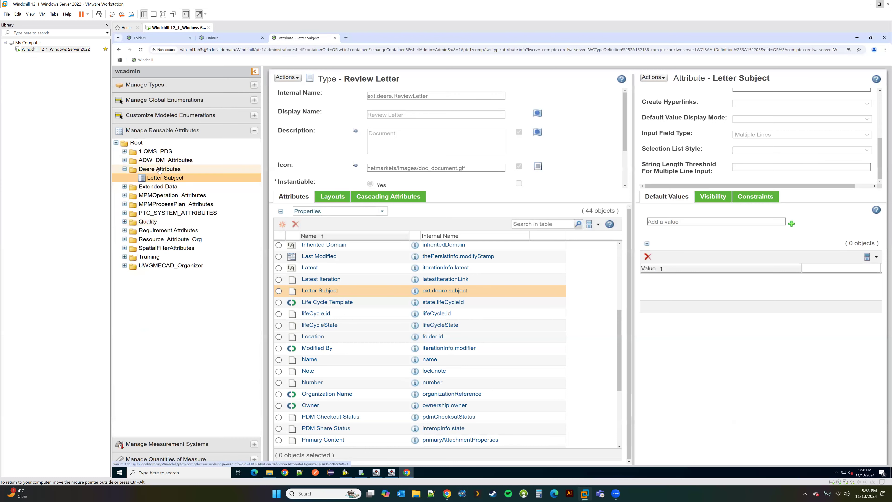
pyautogui.rightClick(160, 171)
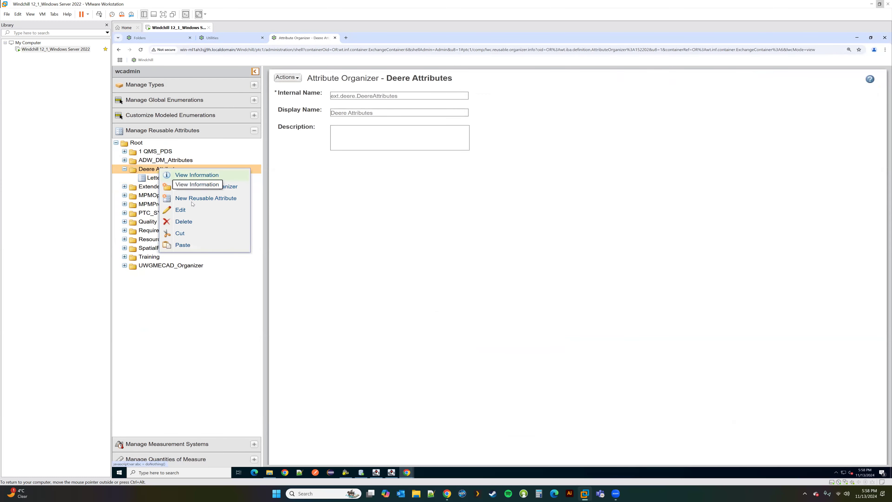
pyautogui.click(205, 199)
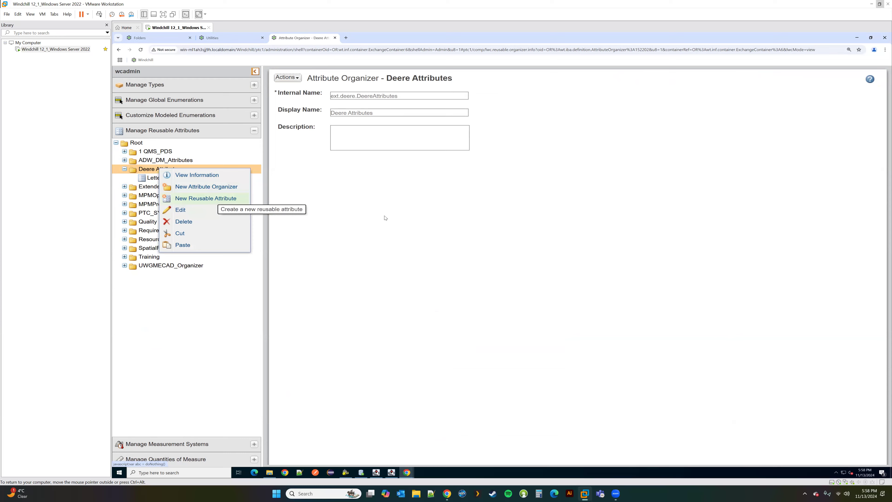
pyautogui.write('ext.deere.')
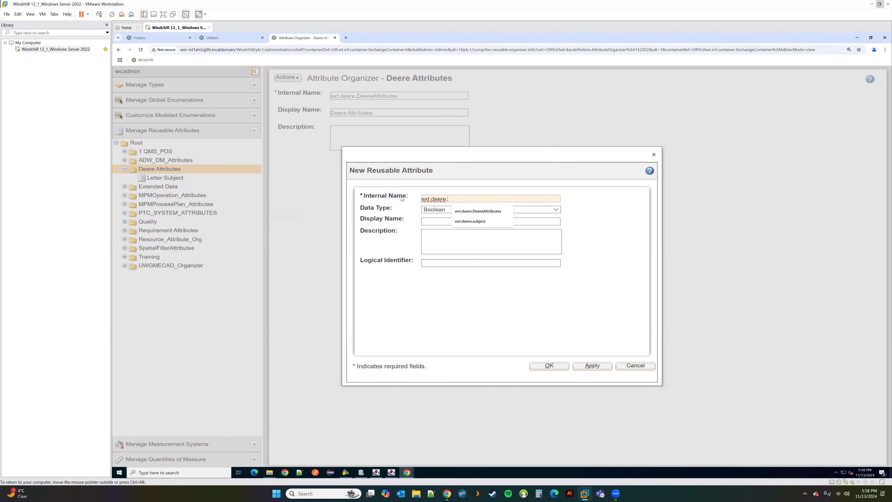
pyautogui.write('l')
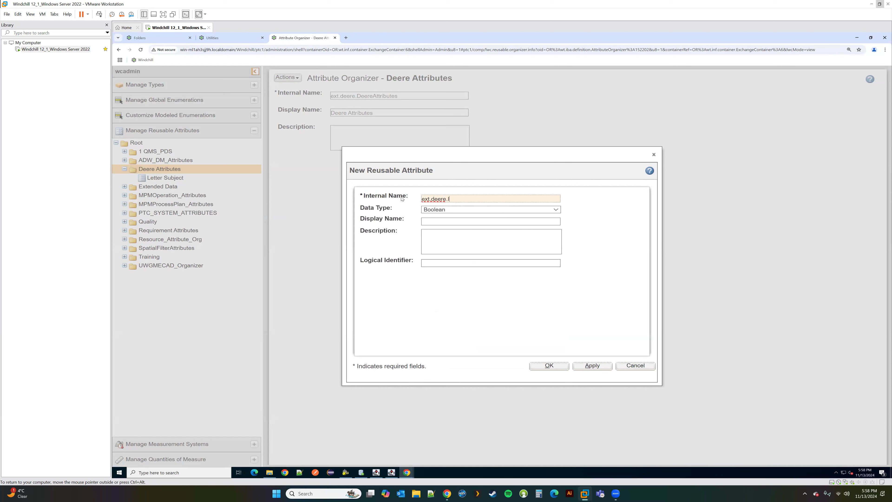
pyautogui.write('sPrioity')
pyautogui.click(443, 222)
pyautogui.write('Is Pr')
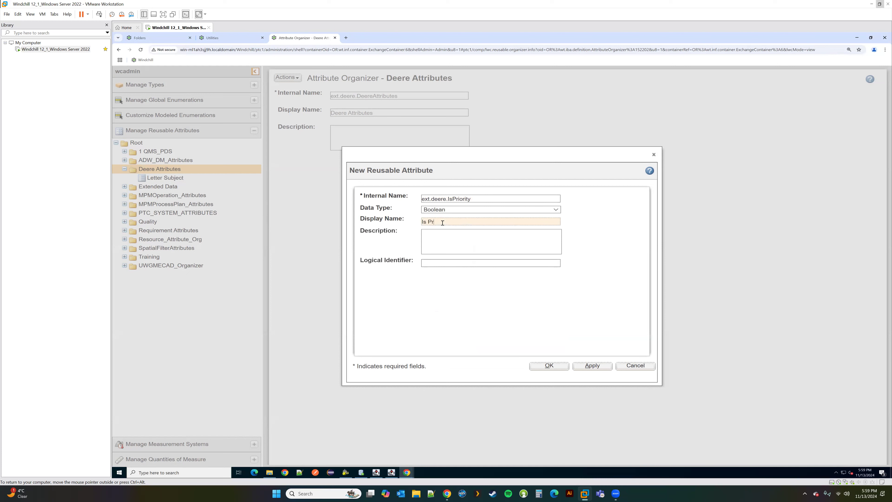
pyautogui.write('iority')
# Step: Copy the internal name into Logical Identifier, then save and finish the Is Priority attribute
pyautogui.hotkey('shift', 'Tab')
pyautogui.hotkey('shift', 'Tab')
pyautogui.hotkey('ctrl', 'c')
pyautogui.click(435, 263)
pyautogui.hotkey('ctrl', 'v')
pyautogui.click(549, 366)
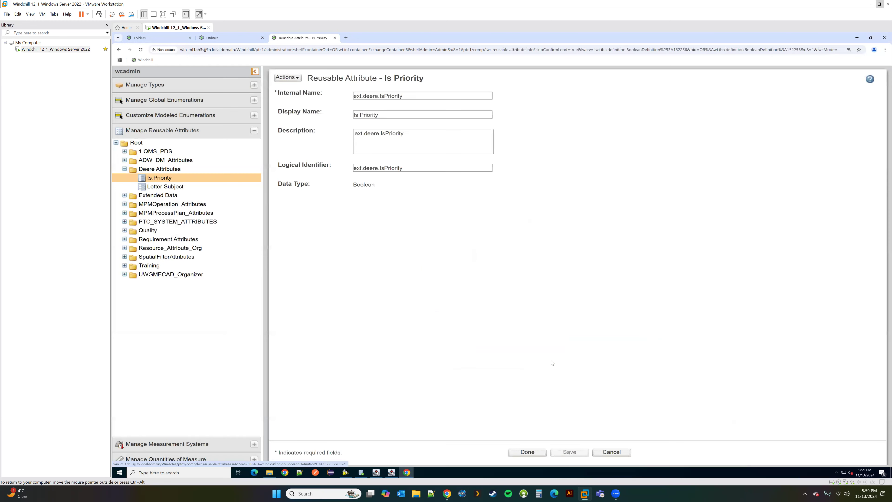
pyautogui.click(527, 452)
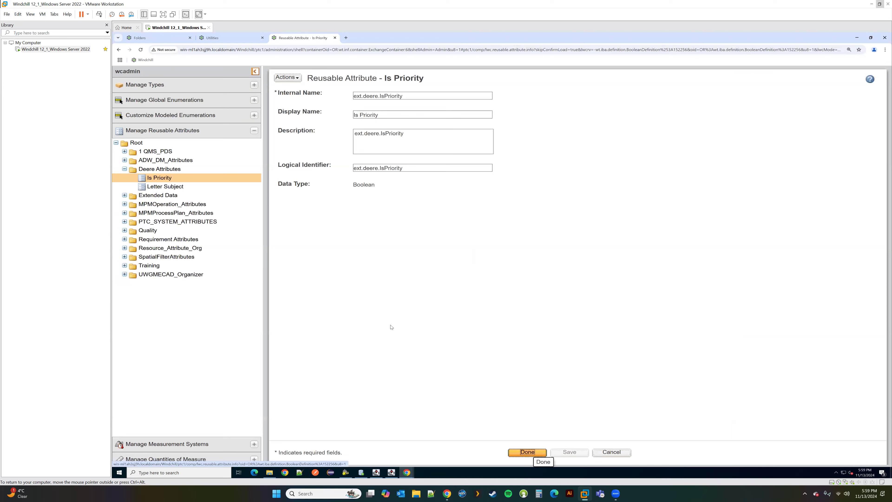
# Step: Start a new global attribute on Review Letter with internal name 'ext.deere.EPriority'
pyautogui.click(173, 87)
pyautogui.click(173, 281)
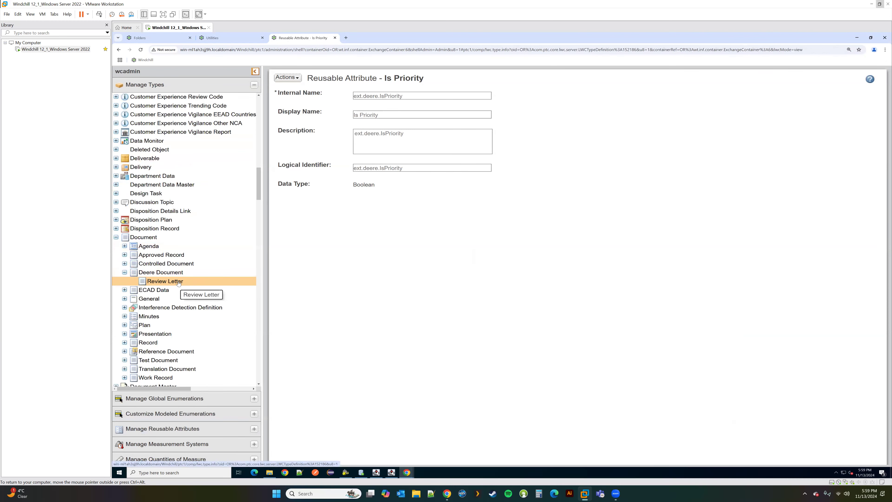
pyautogui.click(287, 77)
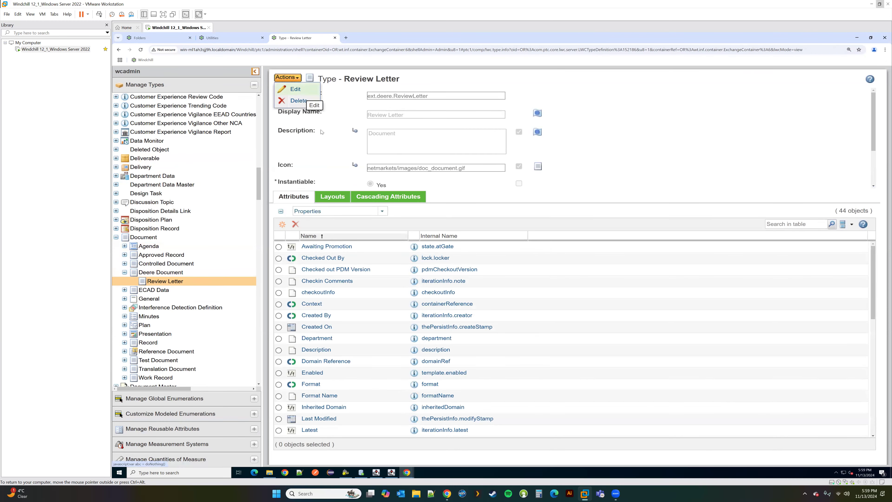
pyautogui.click(282, 216)
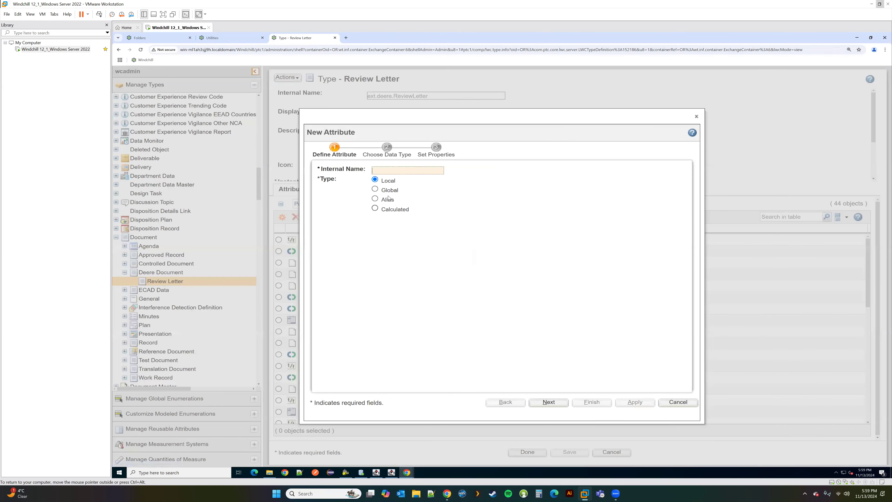
pyautogui.click(375, 190)
pyautogui.click(382, 171)
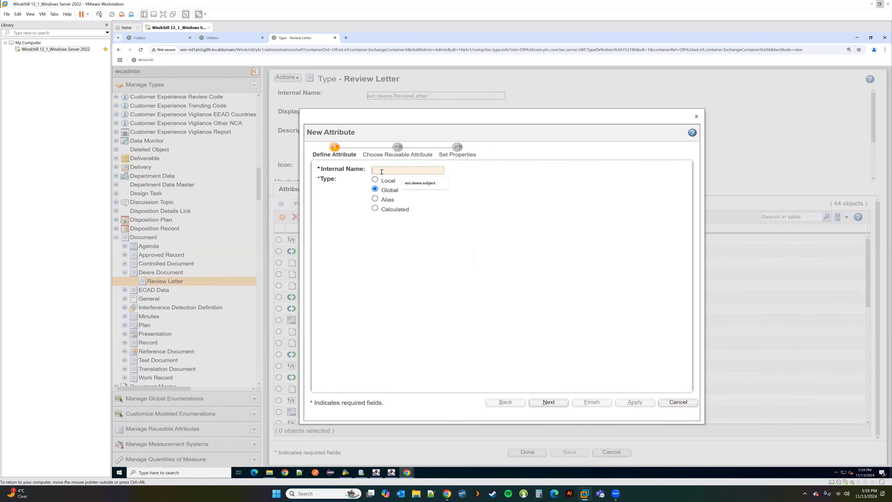
pyautogui.click(442, 184)
pyautogui.click(426, 183)
pyautogui.click(401, 172)
pyautogui.write('e')
pyautogui.write('xt.deere')
pyautogui.write('.EPrio')
pyautogui.write('rity')
pyautogui.click(549, 402)
# Step: Link it to reusable Is Priority, display name 'Is Priority', Drop Down selection style, and finish
pyautogui.click(340, 229)
pyautogui.click(321, 242)
pyautogui.click(548, 402)
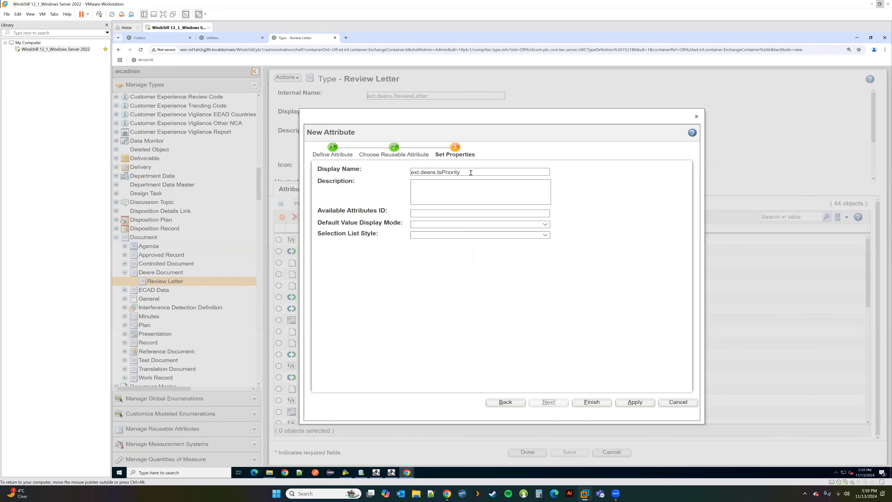
pyautogui.moveTo(437, 172); pyautogui.dragTo(377, 171)
pyautogui.press('BackSpace')
pyautogui.click(417, 172)
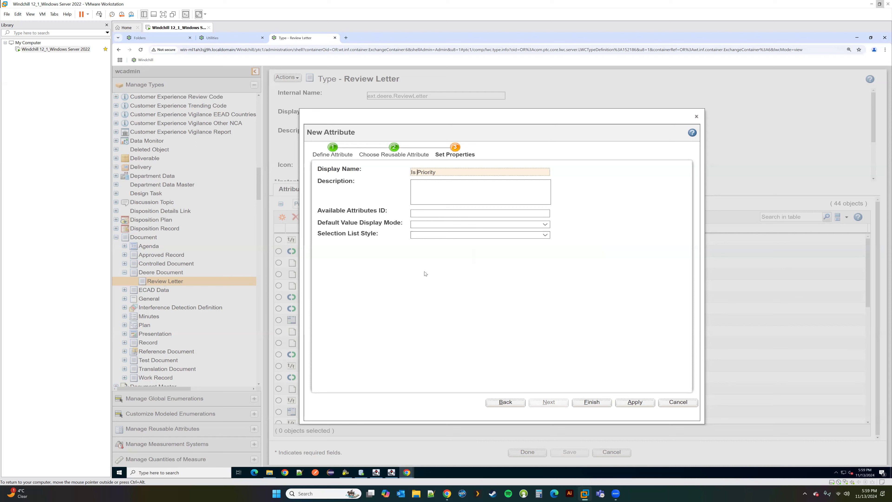
pyautogui.click(425, 235)
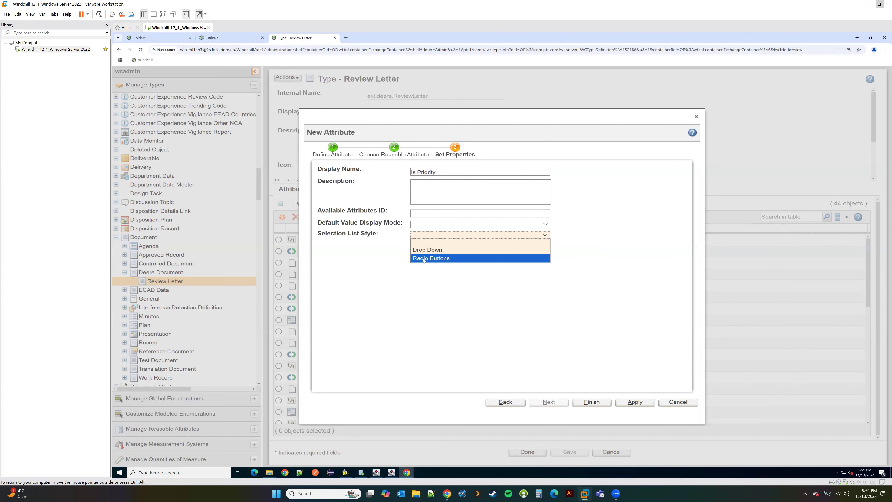
pyautogui.click(426, 250)
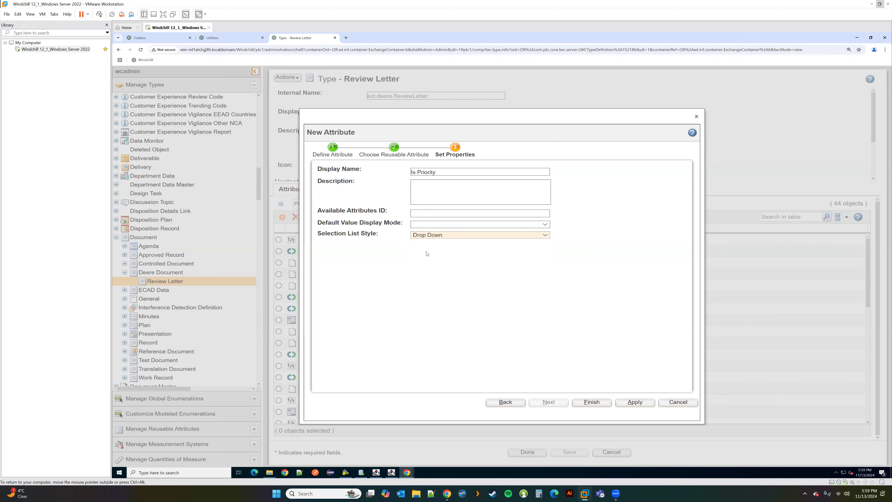
pyautogui.click(592, 402)
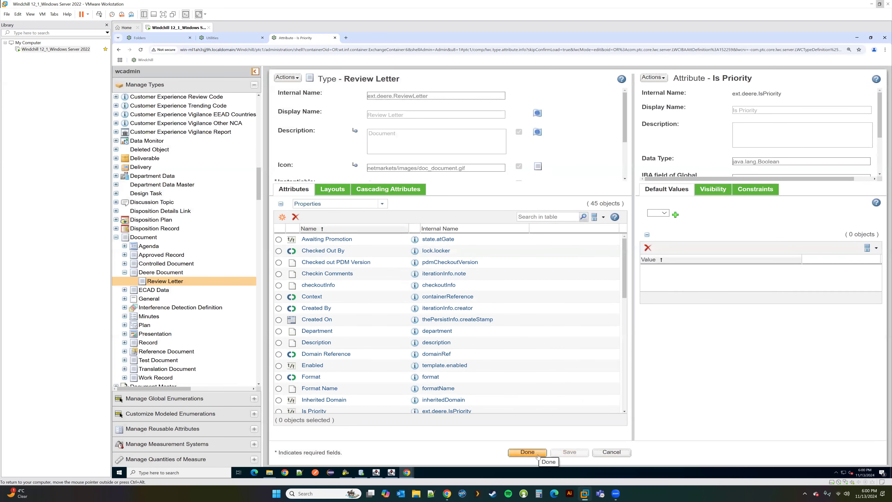
# Step: Open Review Letter's Create New layout, check its Business group, and save it
pyautogui.click(332, 190)
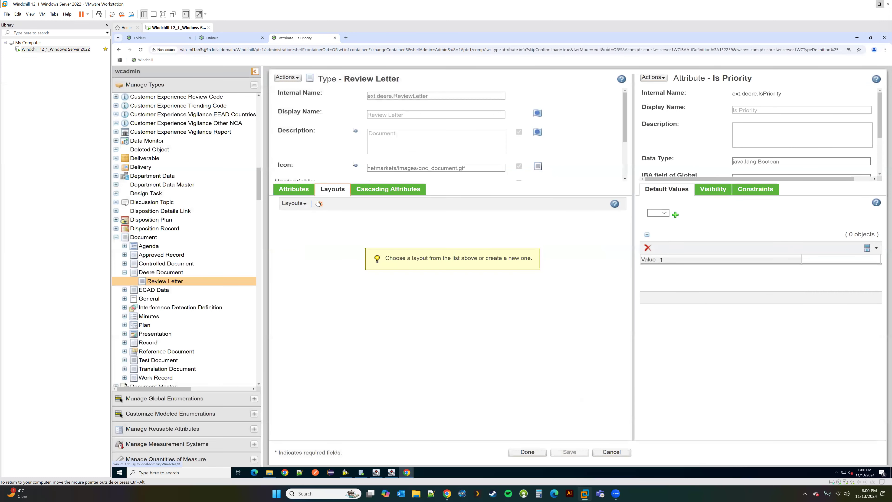
pyautogui.click(293, 203)
pyautogui.click(316, 225)
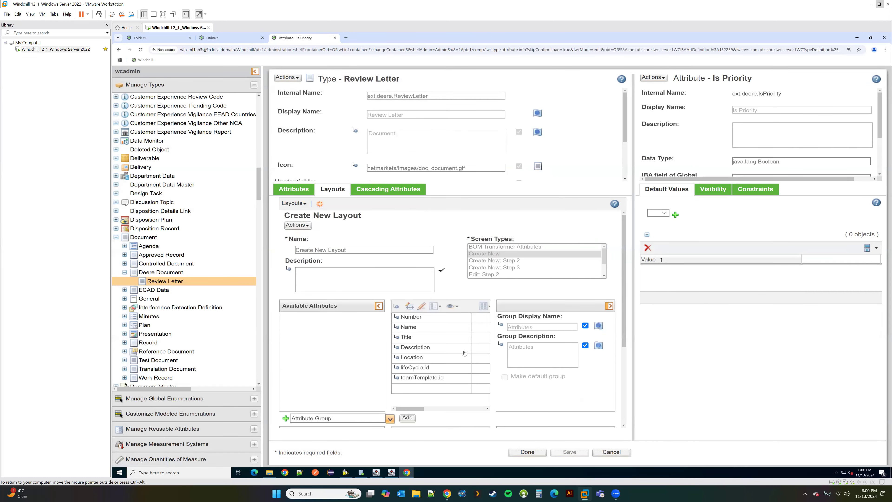
pyautogui.scroll(-3, 464, 354)
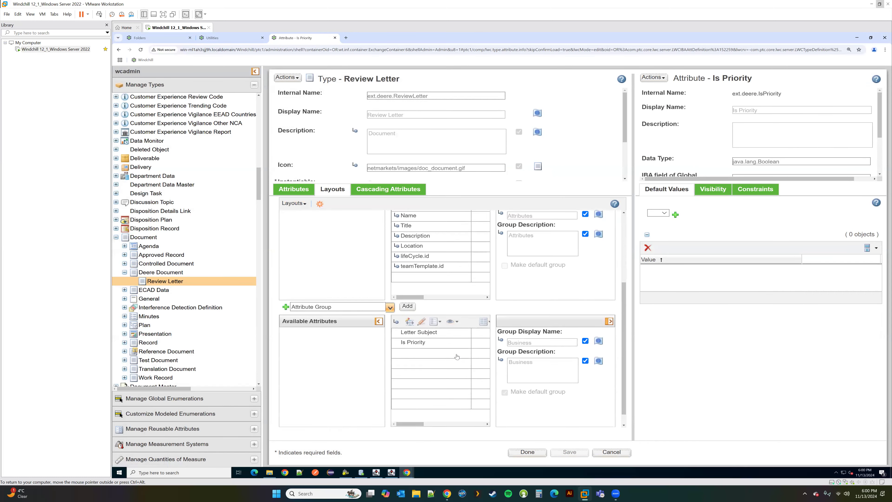
pyautogui.click(525, 452)
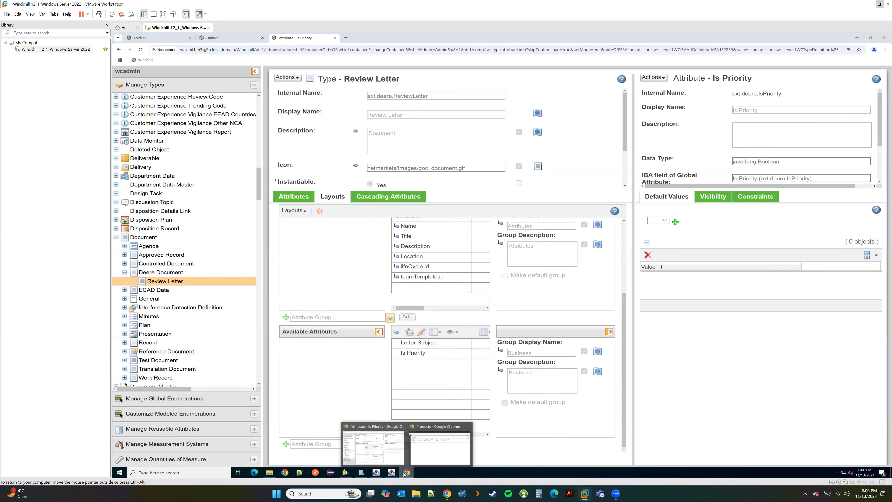
pyautogui.click(157, 39)
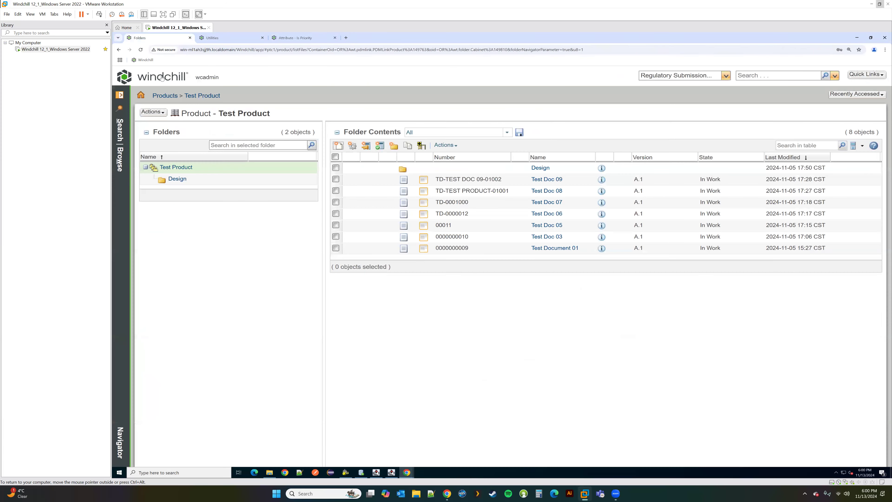
pyautogui.click(341, 145)
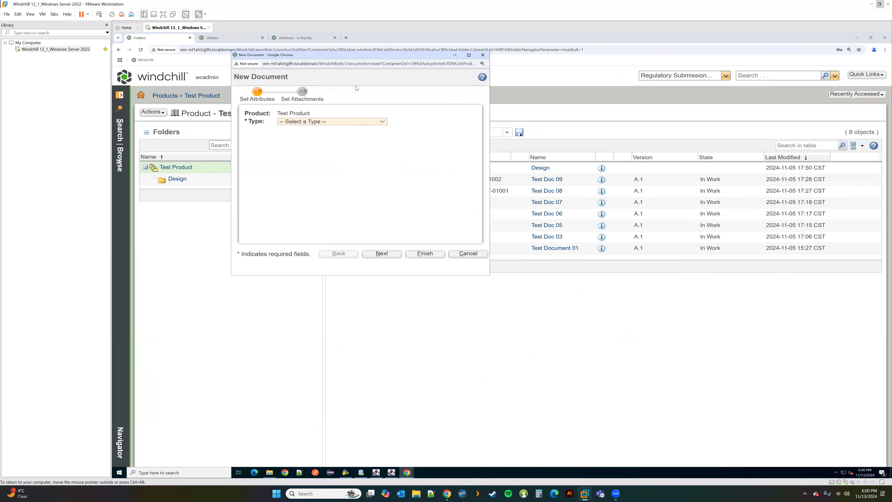
pyautogui.click(330, 121)
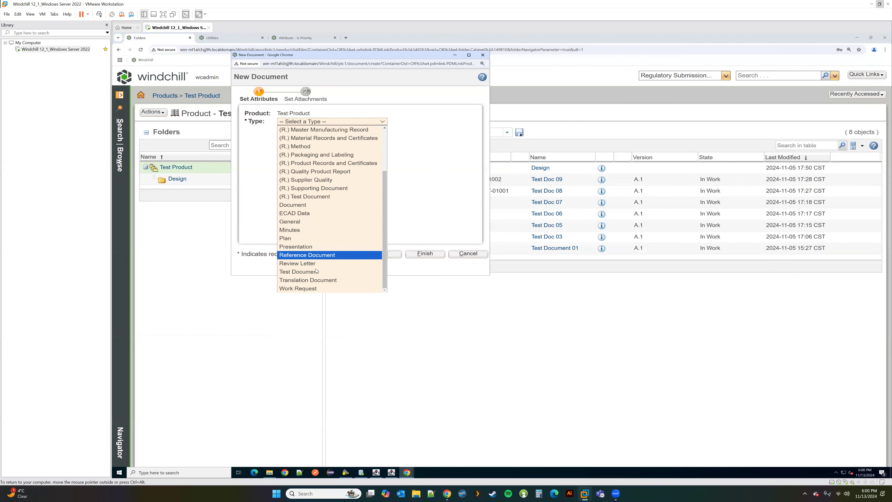
pyautogui.click(330, 263)
pyautogui.moveTo(491, 277); pyautogui.dragTo(655, 401)
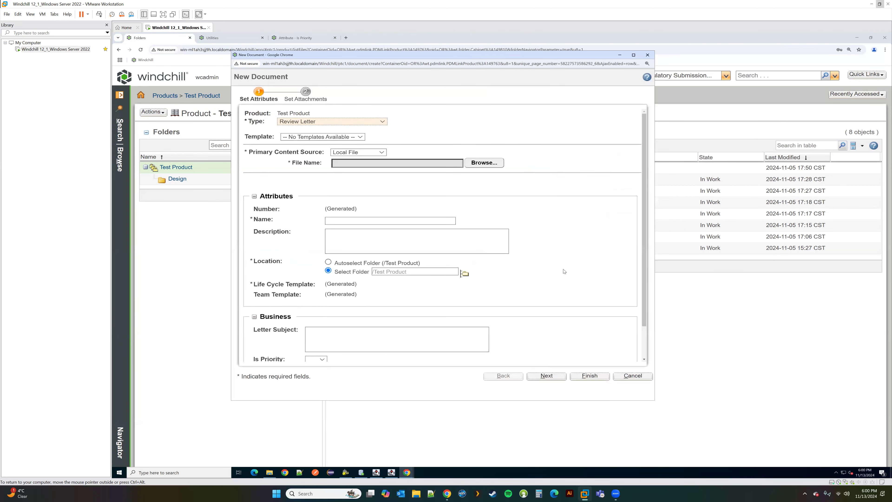
pyautogui.scroll(-2, 564, 272)
pyautogui.click(321, 324)
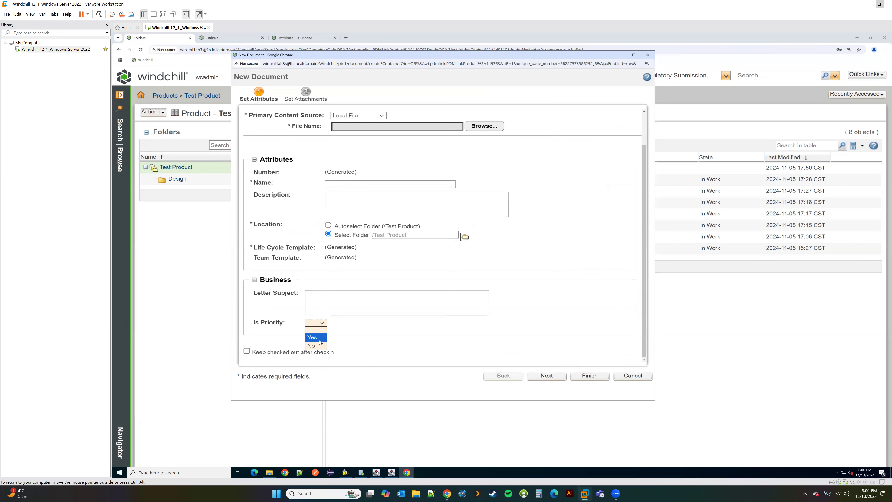
pyautogui.click(452, 332)
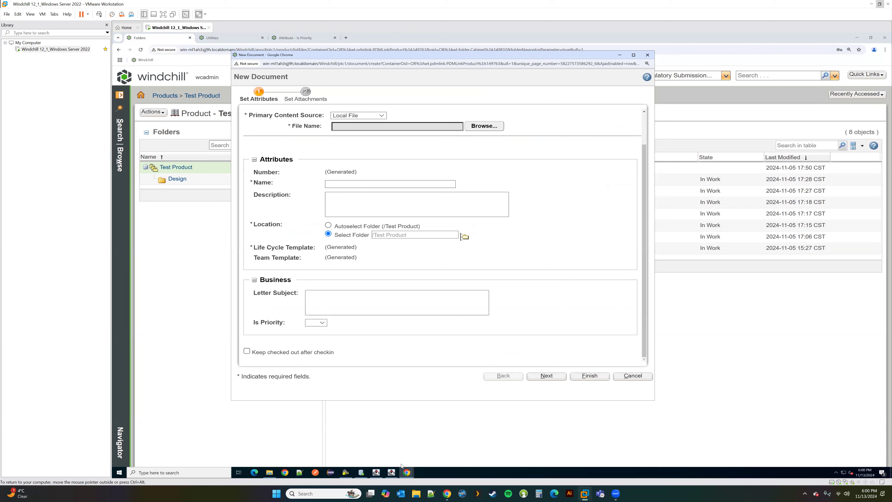
pyautogui.click(296, 39)
# Step: Start a Date & Time reusable attribute in Deere Attributes named ext.deere.receivedDate
pyautogui.click(185, 91)
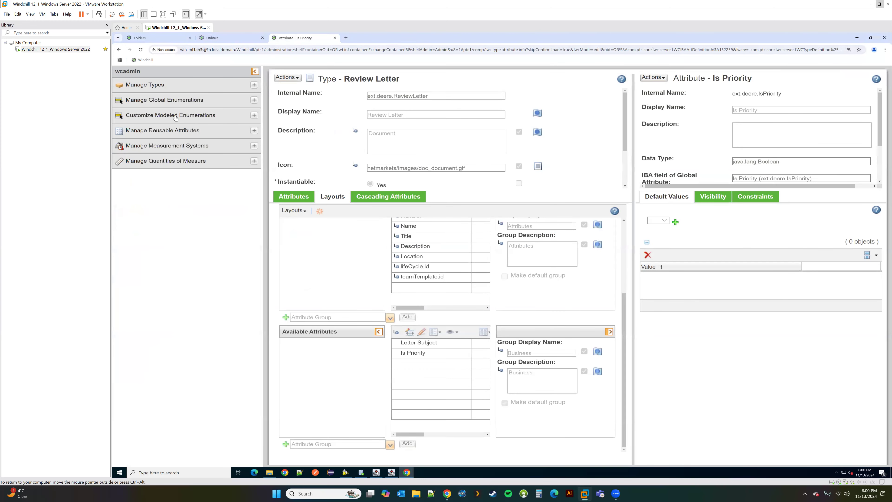
pyautogui.click(167, 131)
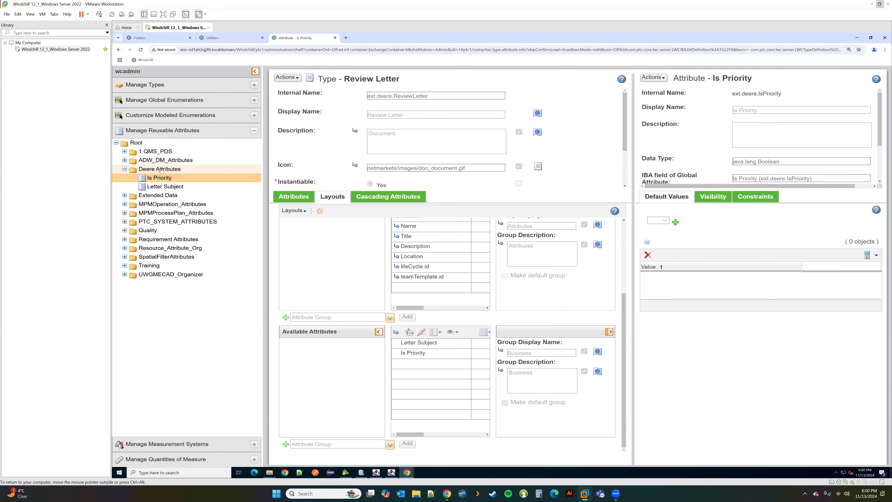
pyautogui.click(161, 170)
pyautogui.rightClick(160, 170)
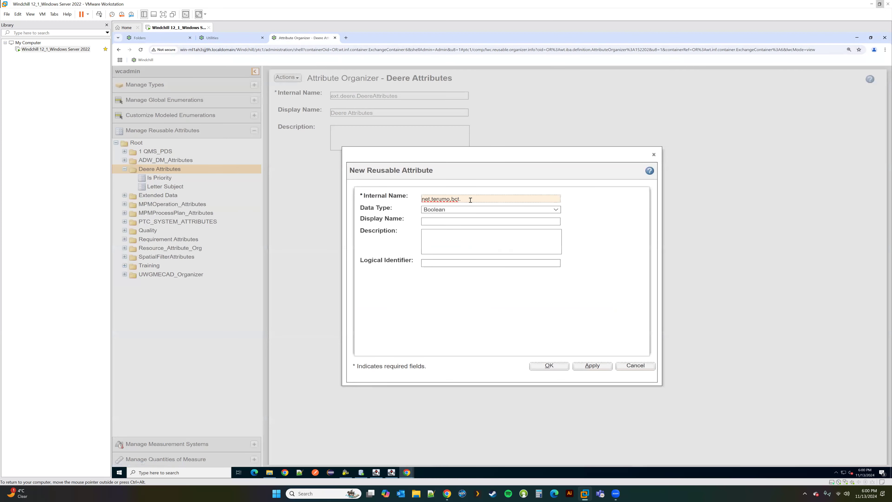
pyautogui.moveTo(463, 199); pyautogui.dragTo(420, 202)
pyautogui.write('ext')
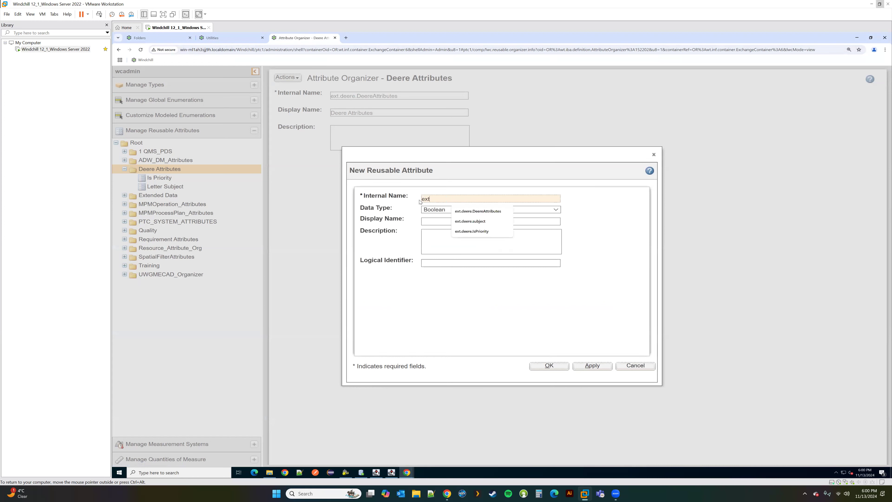
pyautogui.write('.deere.')
pyautogui.write('receivedDate')
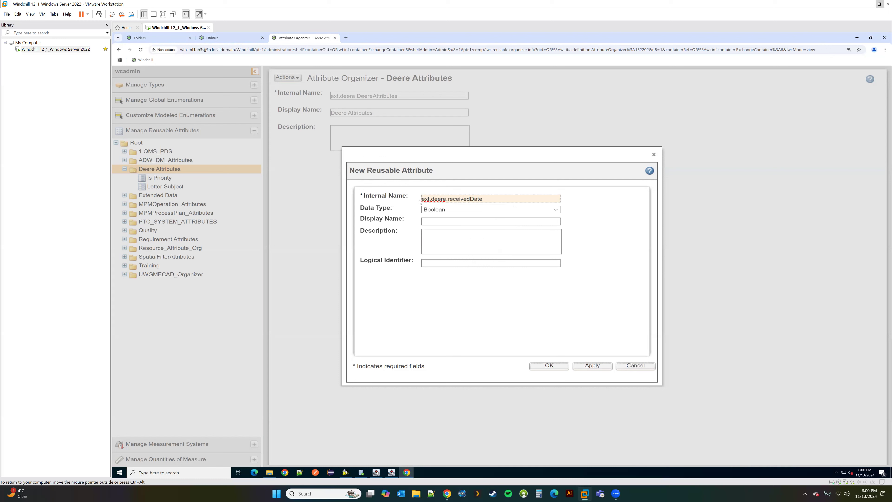
pyautogui.click(446, 210)
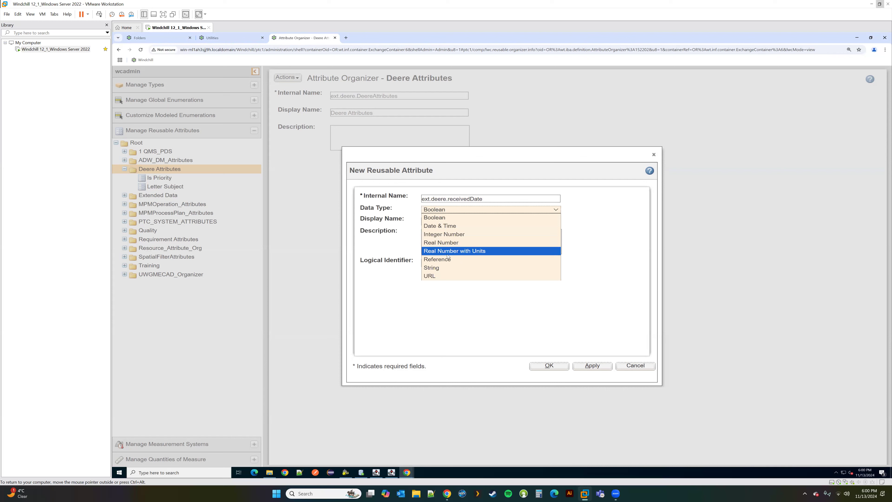
pyautogui.click(444, 226)
# Step: Give it display name 'Received Time', copy the internal name into Logical Identifier, and save
pyautogui.click(443, 227)
pyautogui.write('Received Time')
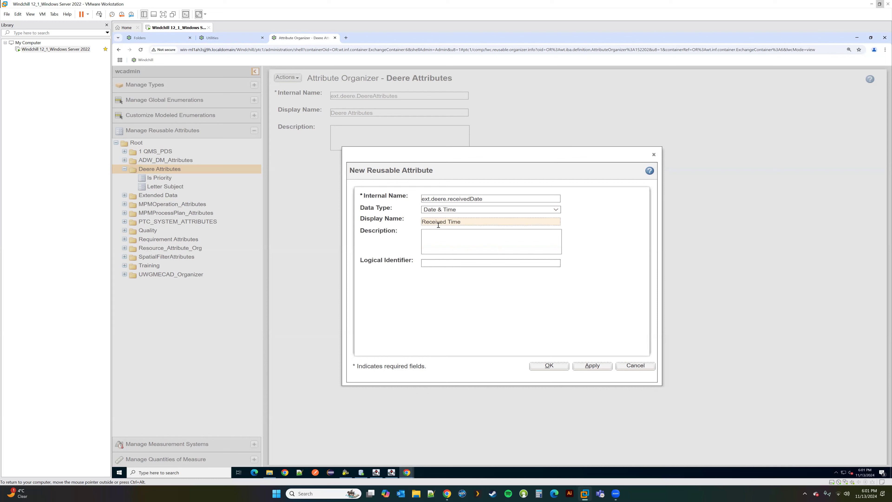
pyautogui.moveTo(496, 199); pyautogui.dragTo(388, 199)
pyautogui.hotkey('ctrl', 'c')
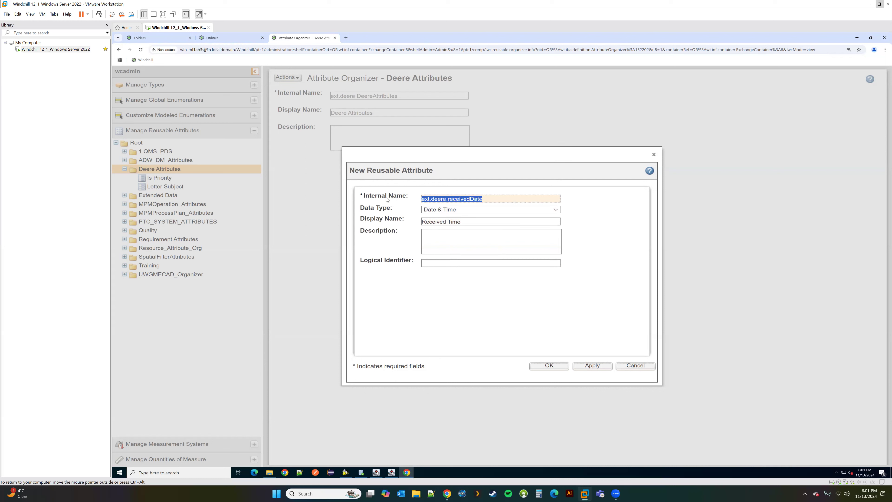
pyautogui.click(434, 263)
pyautogui.hotkey('ctrl', 'v')
pyautogui.click(550, 366)
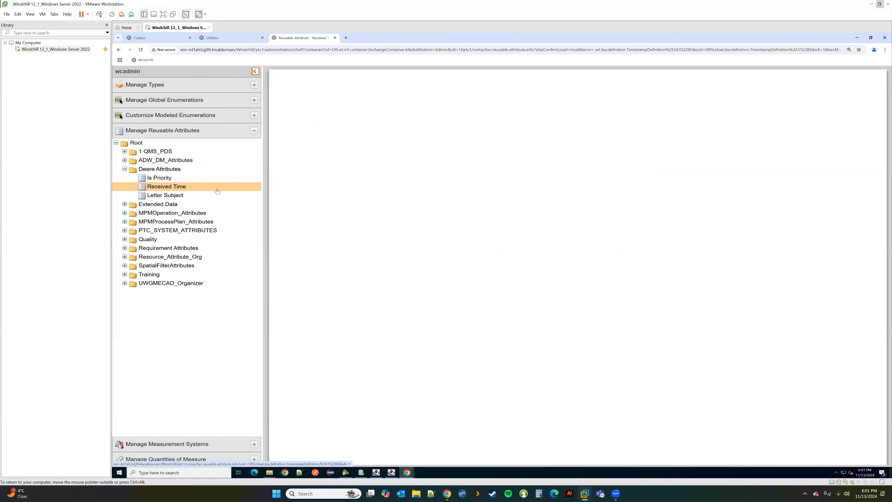
# Step: Edit Review Letter and add a global attribute with internal name ext.deere.ReceivedTime
pyautogui.click(175, 84)
pyautogui.click(175, 283)
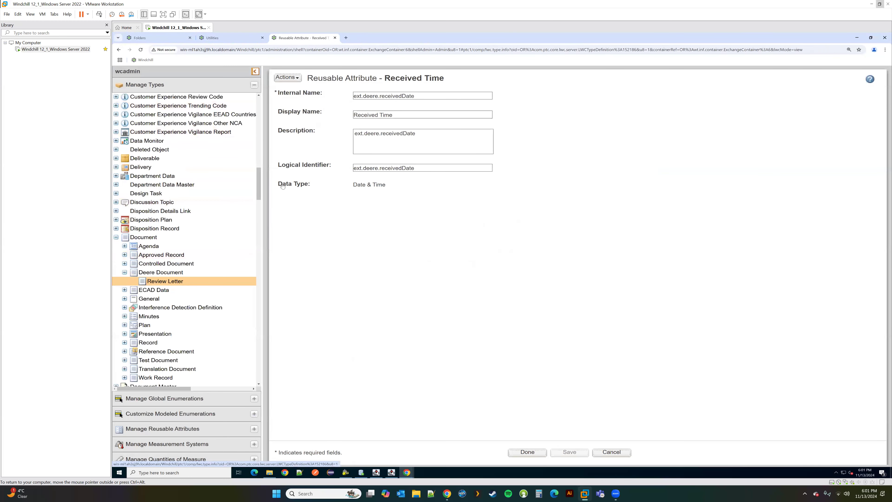
pyautogui.click(287, 78)
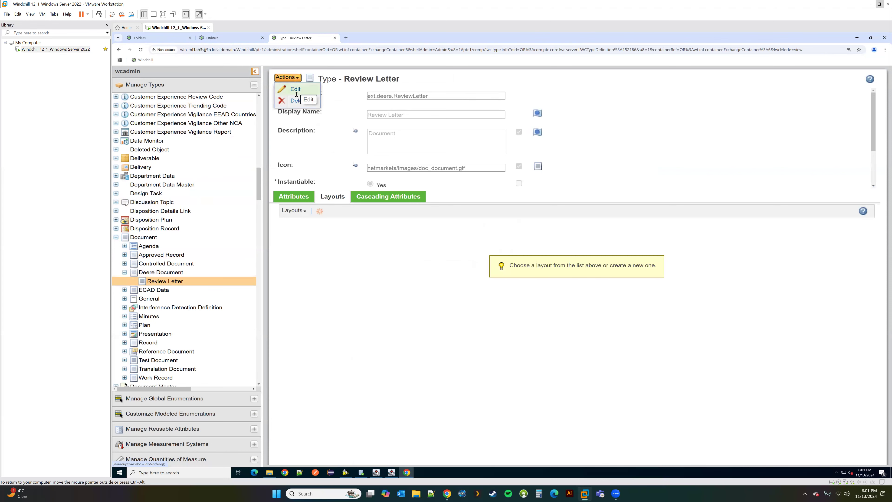
pyautogui.click(295, 90)
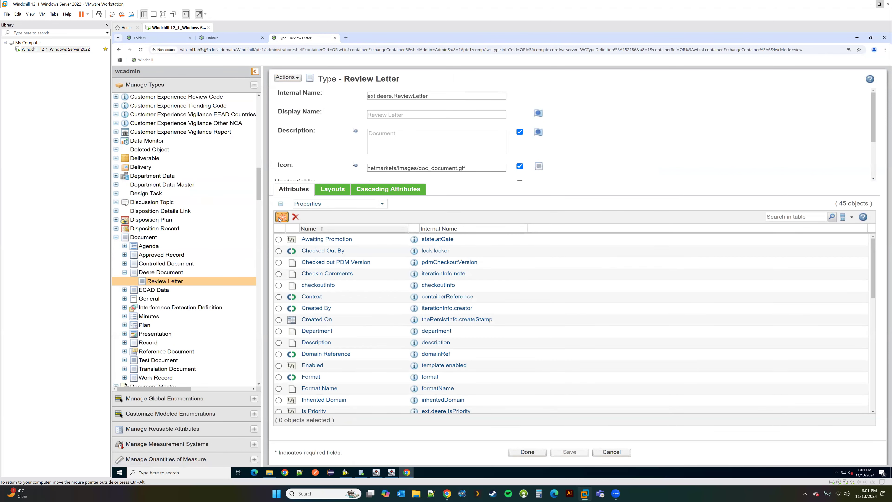
pyautogui.click(282, 217)
pyautogui.click(375, 189)
pyautogui.click(382, 172)
pyautogui.click(422, 183)
pyautogui.moveTo(398, 171); pyautogui.dragTo(433, 171)
pyautogui.write('Rec')
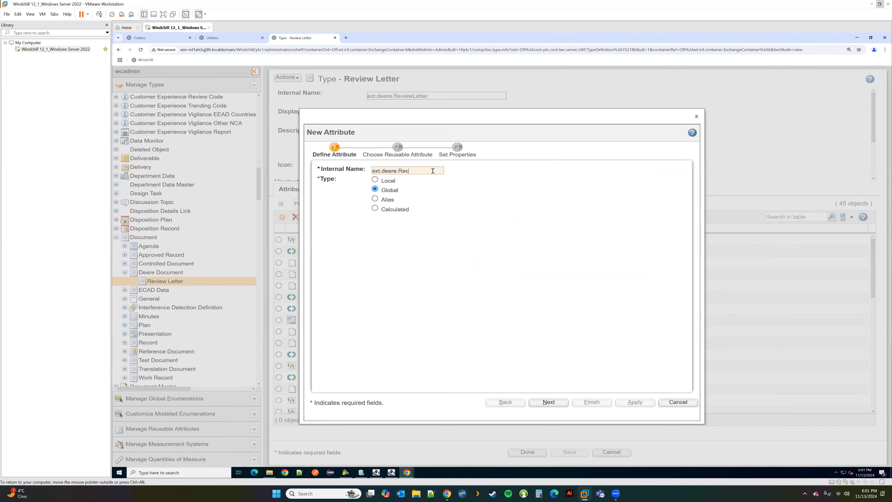
pyautogui.write('eivedTime')
pyautogui.press('Return')
# Step: Link it to reusable Received Time, display name 'Received Time', Date Only input, blank list style, and finish
pyautogui.click(340, 229)
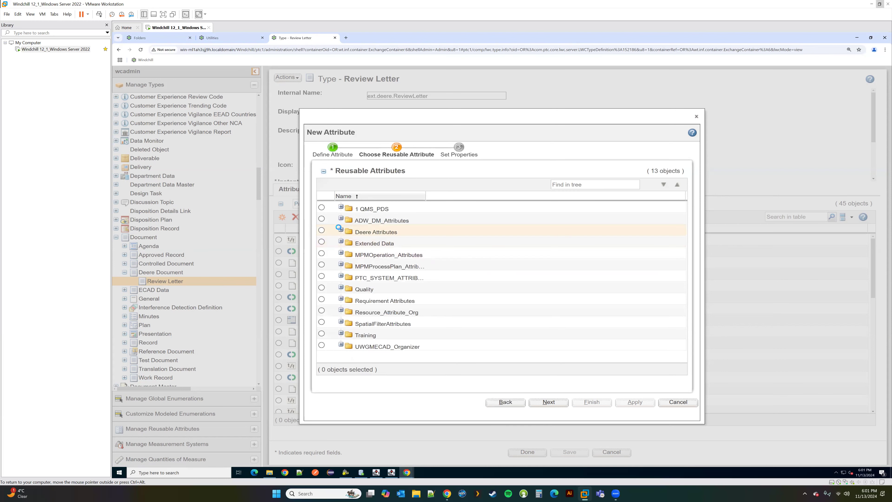
pyautogui.click(321, 265)
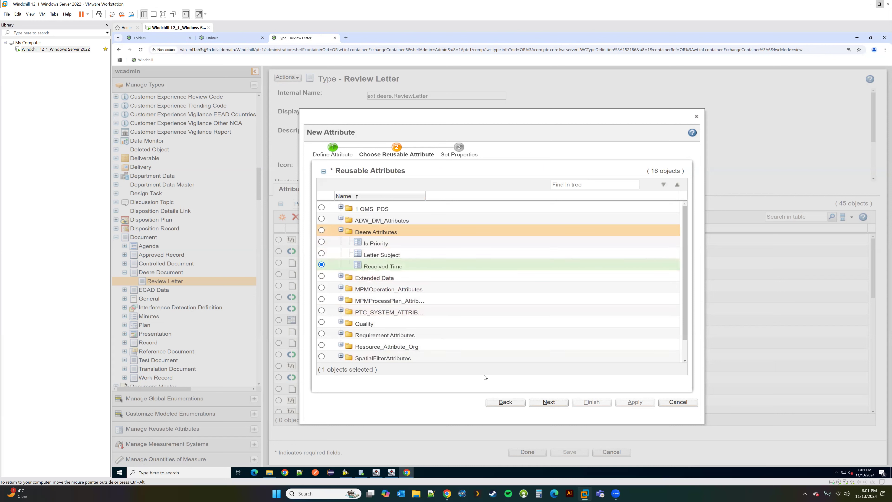
pyautogui.click(548, 402)
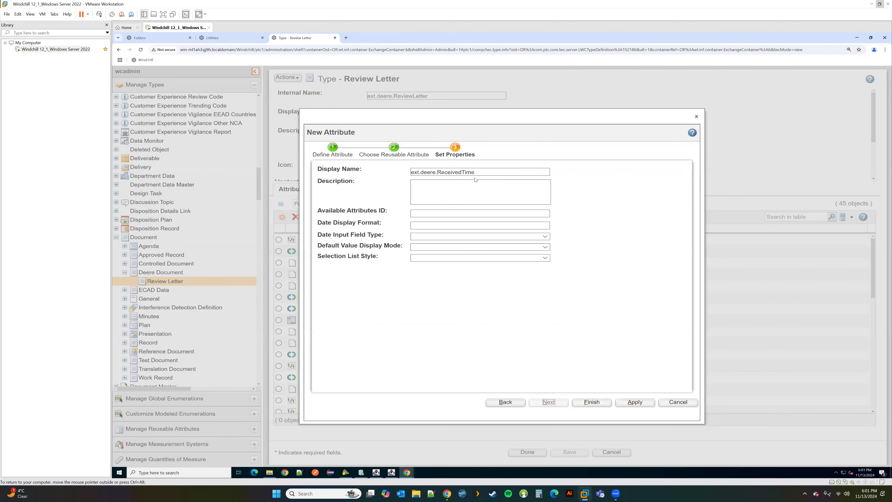
pyautogui.moveTo(437, 173); pyautogui.dragTo(408, 174)
pyautogui.press('Delete')
pyautogui.press('Delete')
pyautogui.click(437, 172)
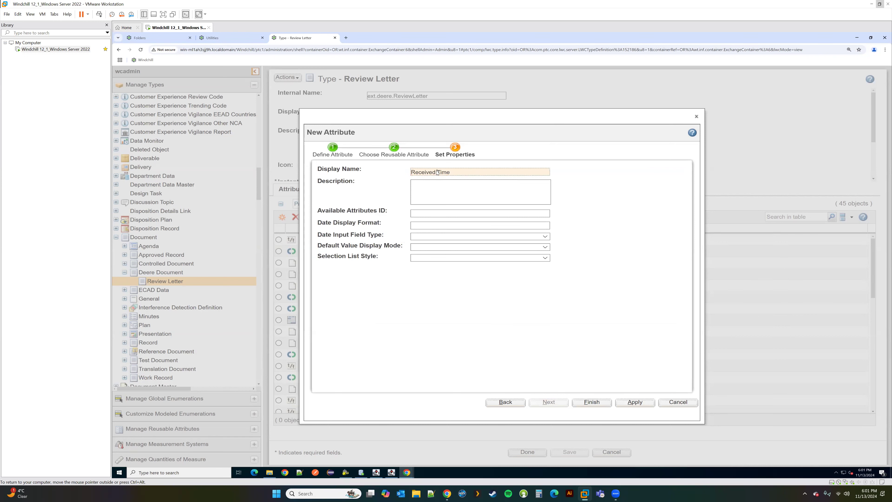
pyautogui.click(429, 236)
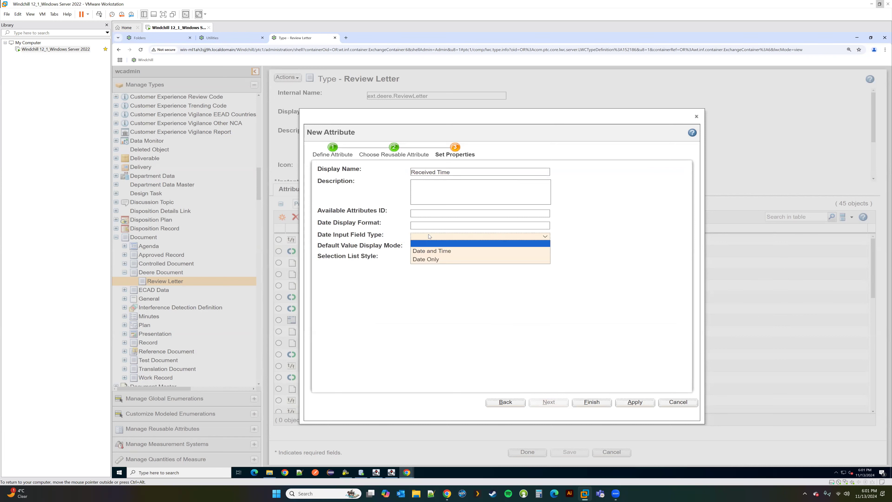
pyautogui.click(428, 260)
pyautogui.click(451, 259)
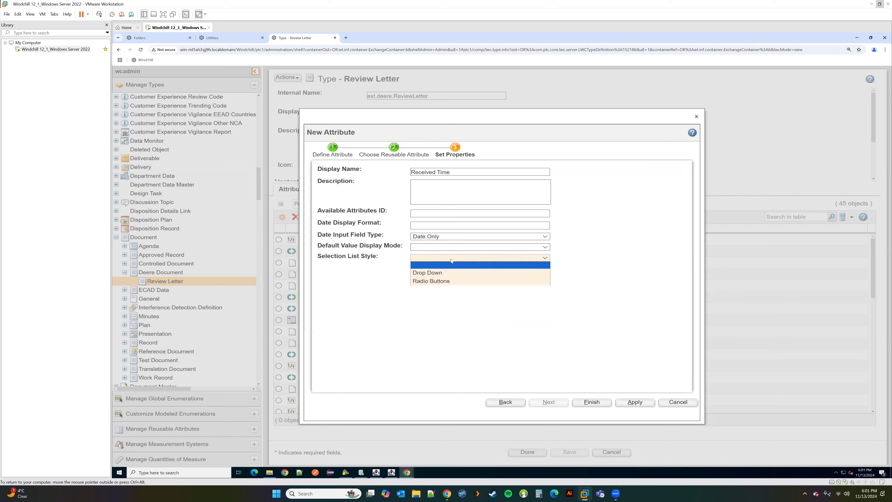
pyautogui.click(452, 262)
pyautogui.click(592, 402)
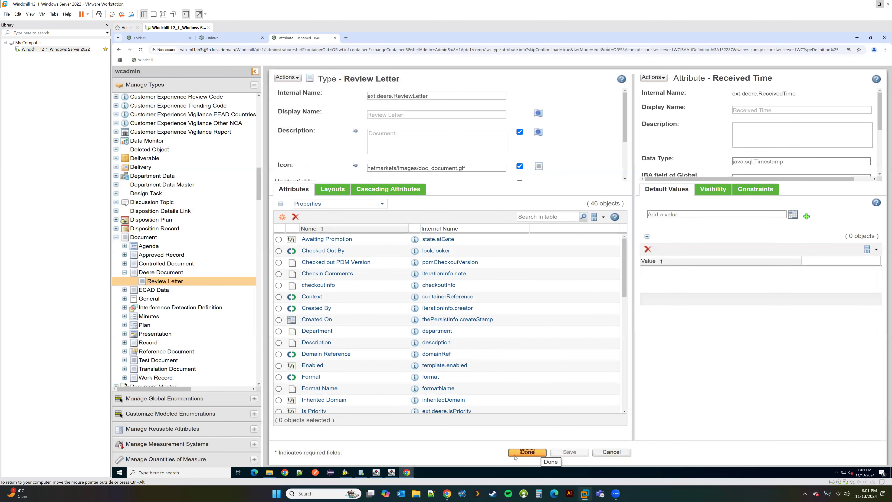
# Step: Start a new Review Letter document in Test Product
pyautogui.click(160, 37)
pyautogui.click(338, 146)
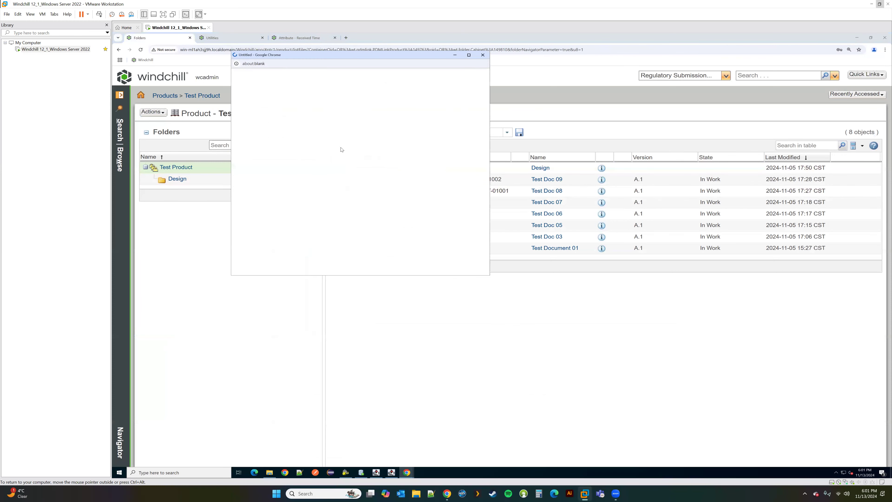
pyautogui.click(304, 121)
pyautogui.scroll(-4, 302, 187)
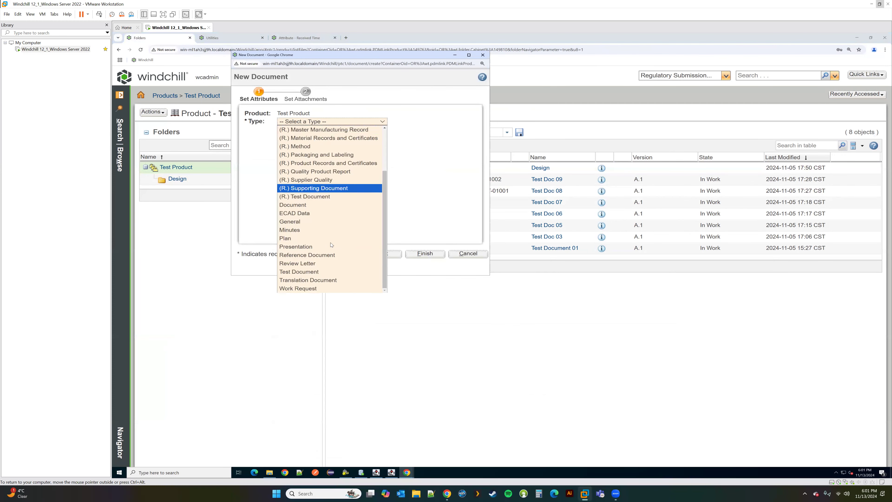
pyautogui.click(302, 268)
# Step: Set Received Time to 2024-11-14 and Is Priority to Yes, then check the Letter Subject field
pyautogui.scroll(-5, 372, 200)
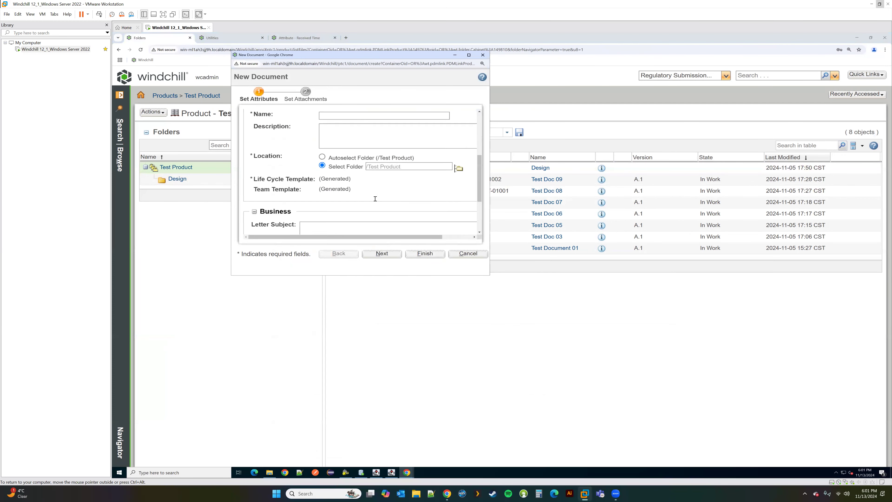
pyautogui.click(349, 191)
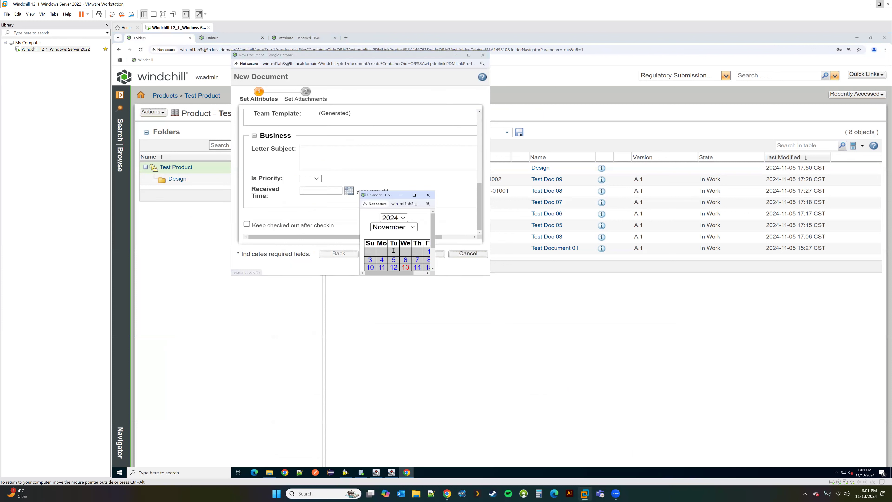
pyautogui.moveTo(436, 277); pyautogui.dragTo(478, 303)
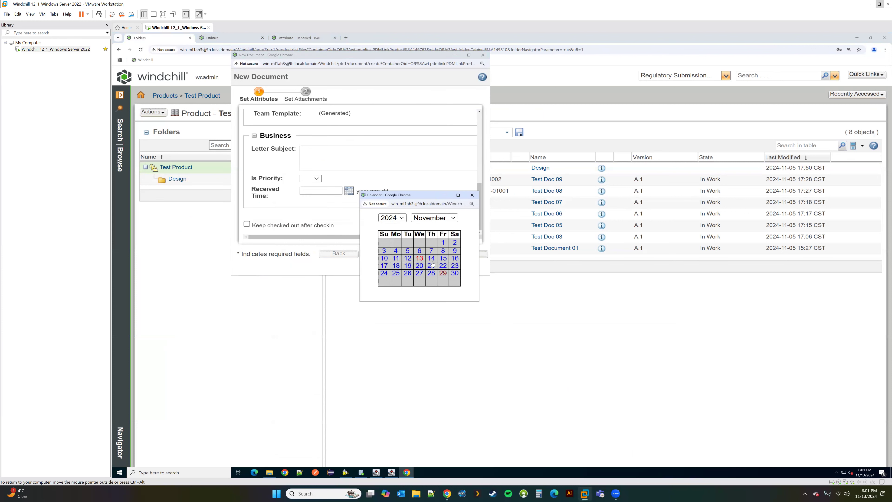
pyautogui.click(433, 265)
pyautogui.click(311, 178)
pyautogui.click(308, 190)
pyautogui.click(317, 154)
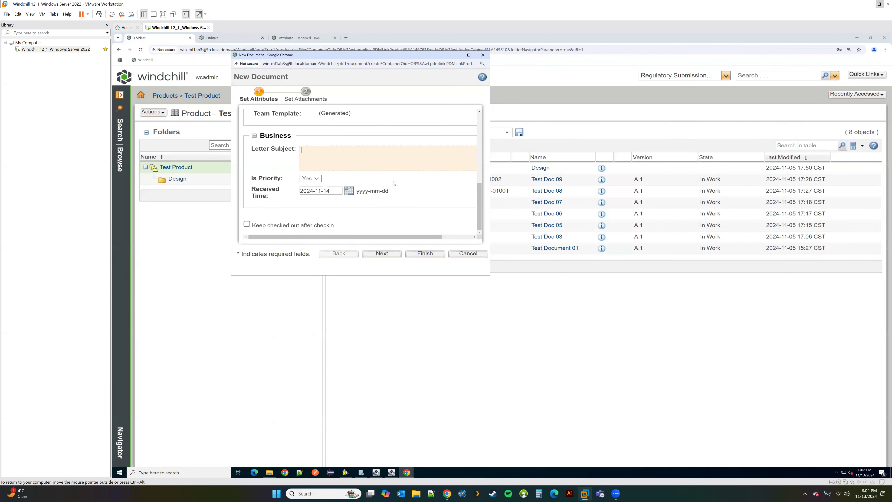
pyautogui.click(469, 55)
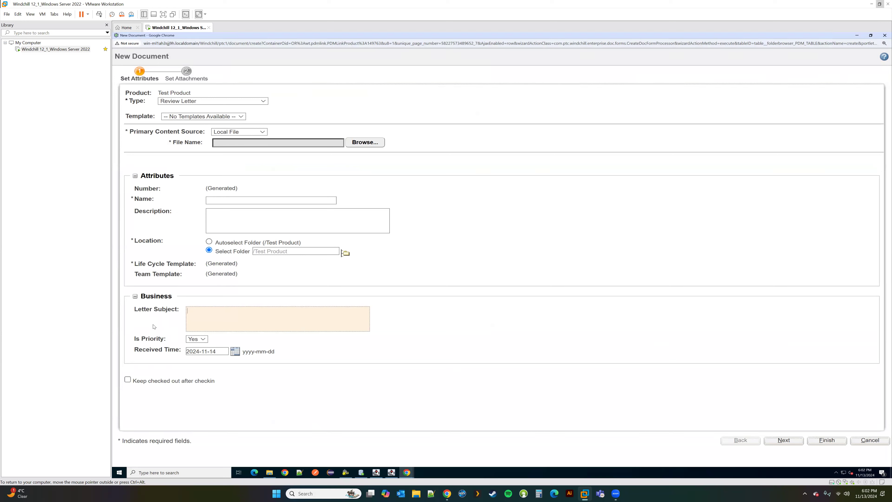
# Step: Close the New Document windows without saving
pyautogui.click(407, 472)
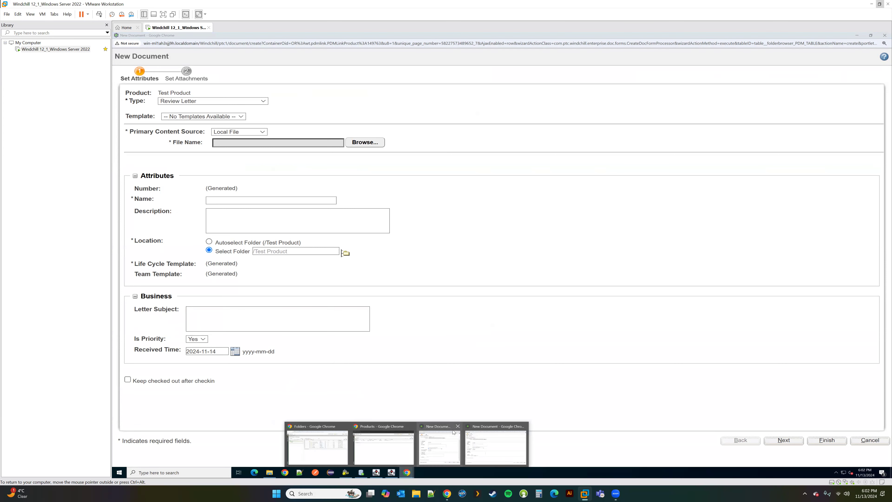
pyautogui.click(458, 426)
pyautogui.click(501, 426)
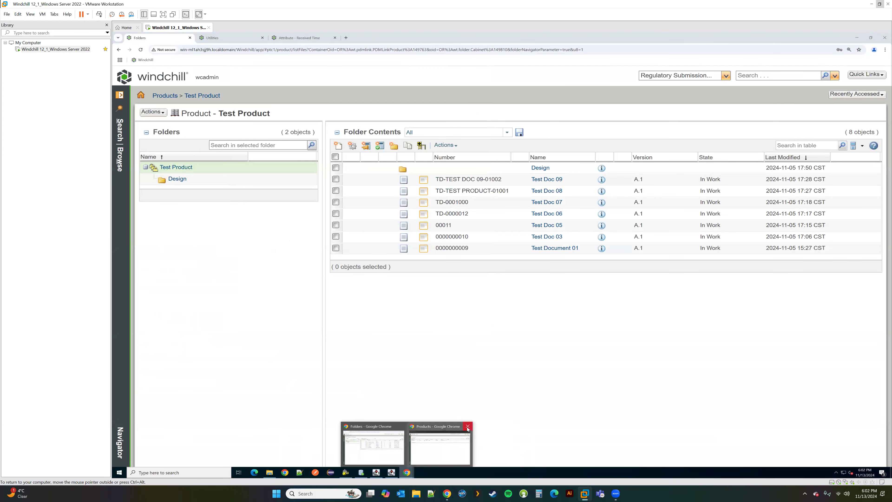
# Step: Open the constraints of the Review Letter's Letter Subject attribute
pyautogui.click(297, 37)
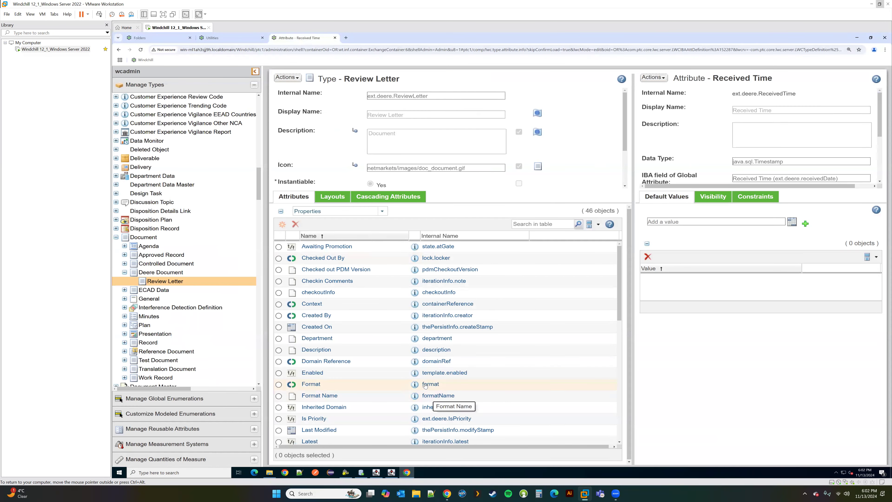
pyautogui.scroll(-3, 432, 405)
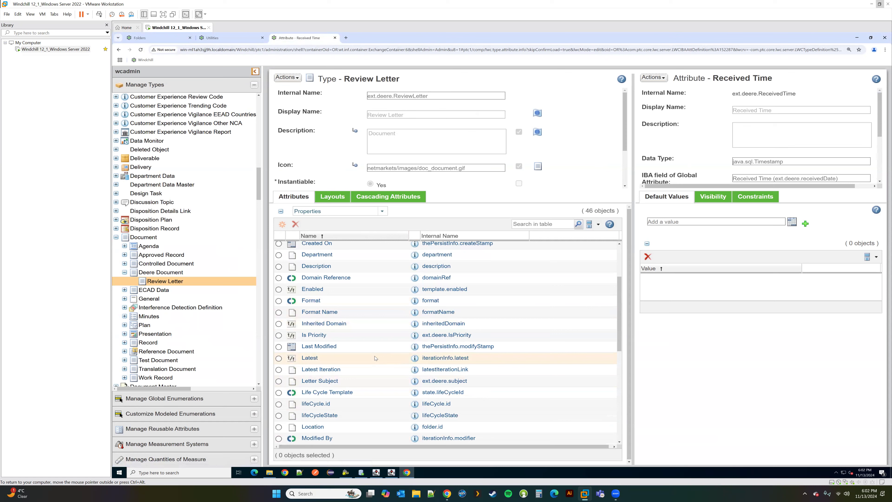
pyautogui.click(415, 382)
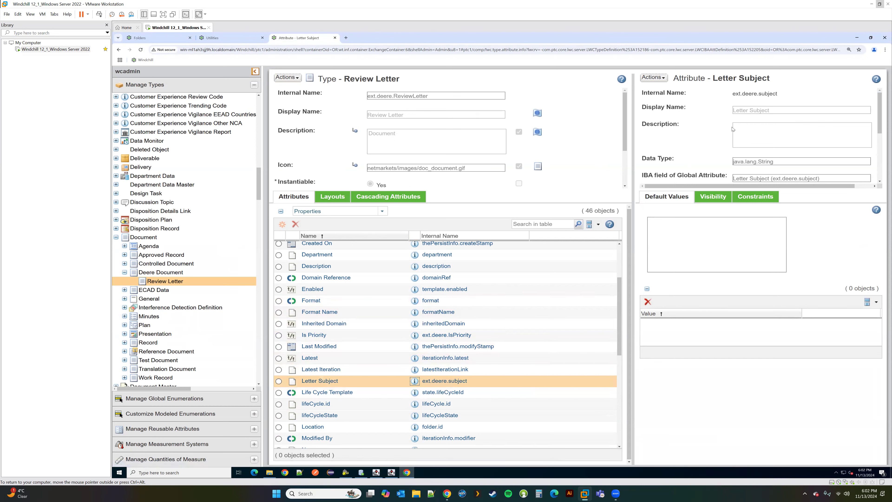
pyautogui.scroll(-5, 731, 129)
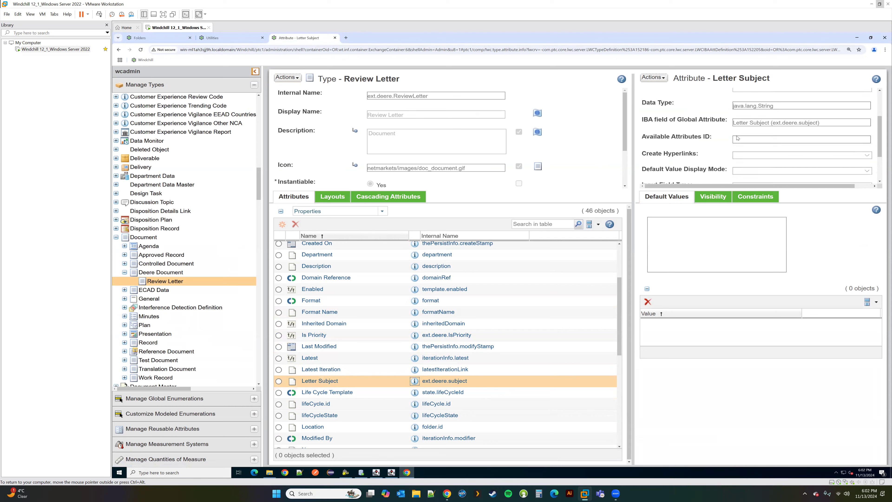
pyautogui.click(756, 198)
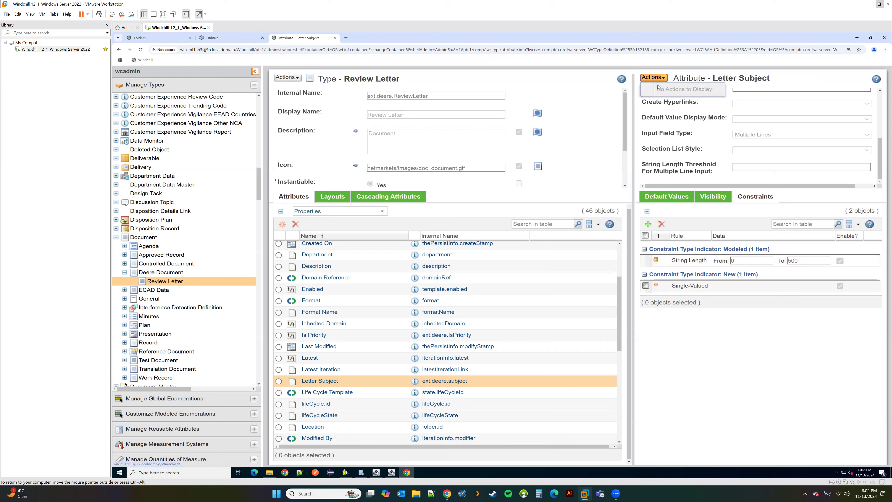
# Step: Edit the Review Letter type and delete Letter Subject's Single-Valued constraint
pyautogui.click(287, 78)
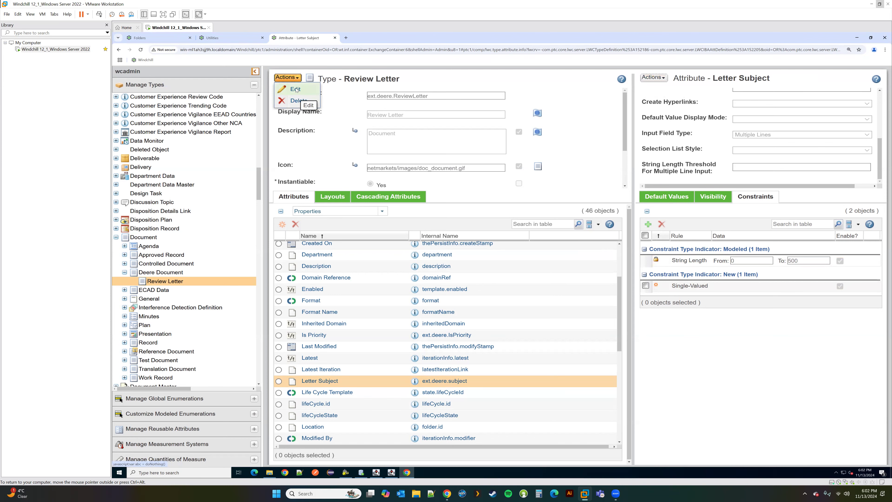
pyautogui.click(296, 89)
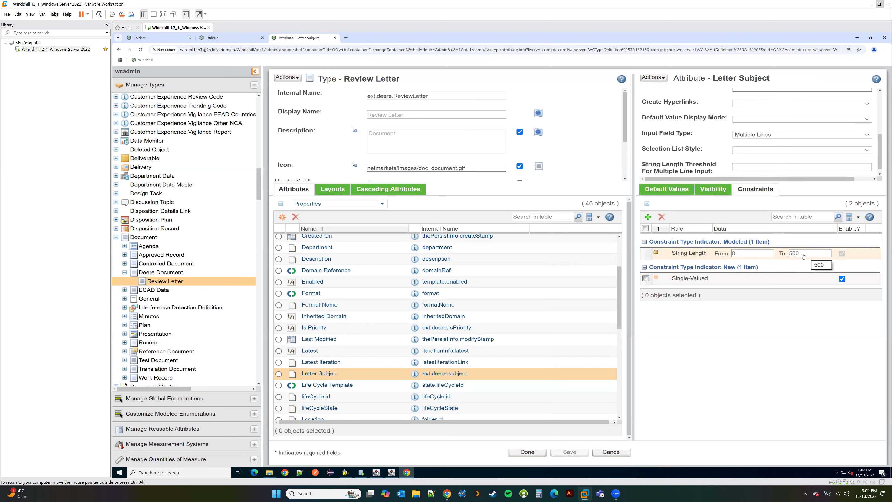
pyautogui.click(287, 78)
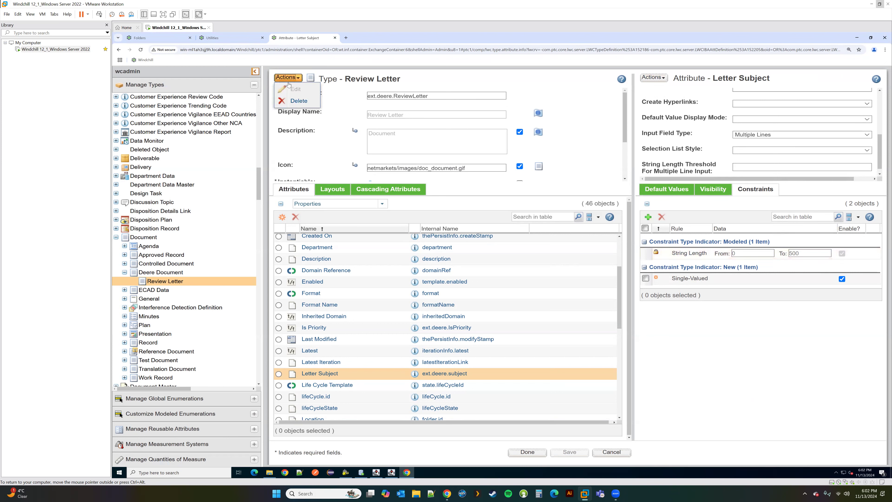
pyautogui.click(698, 335)
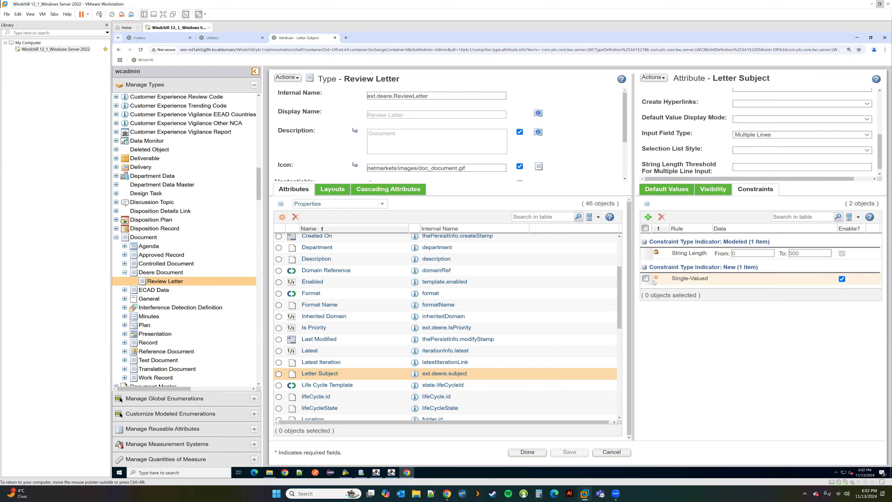
pyautogui.click(645, 279)
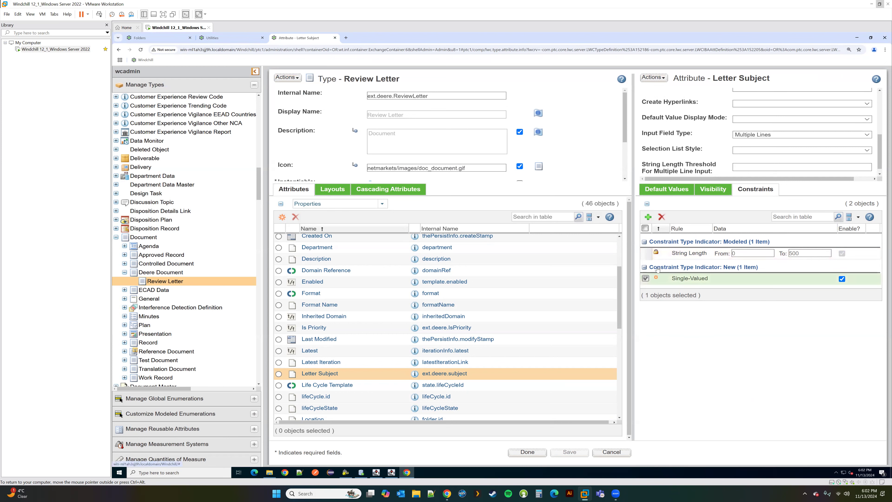
pyautogui.click(661, 217)
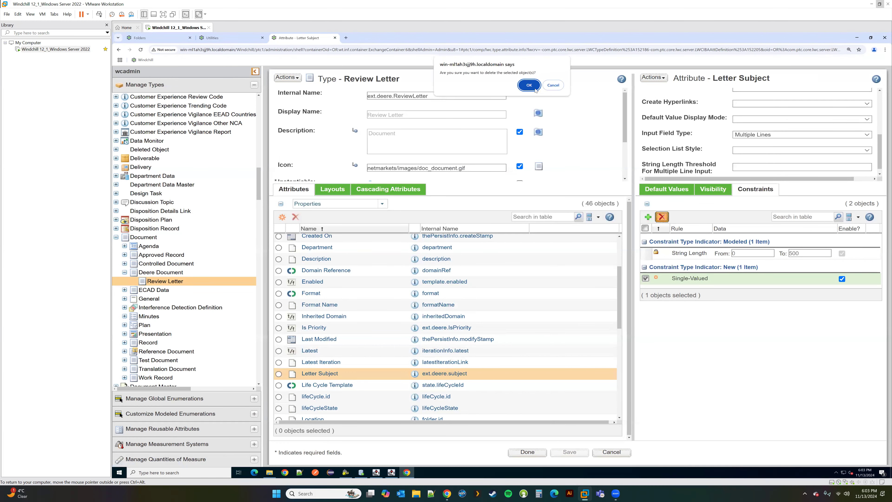
pyautogui.click(534, 87)
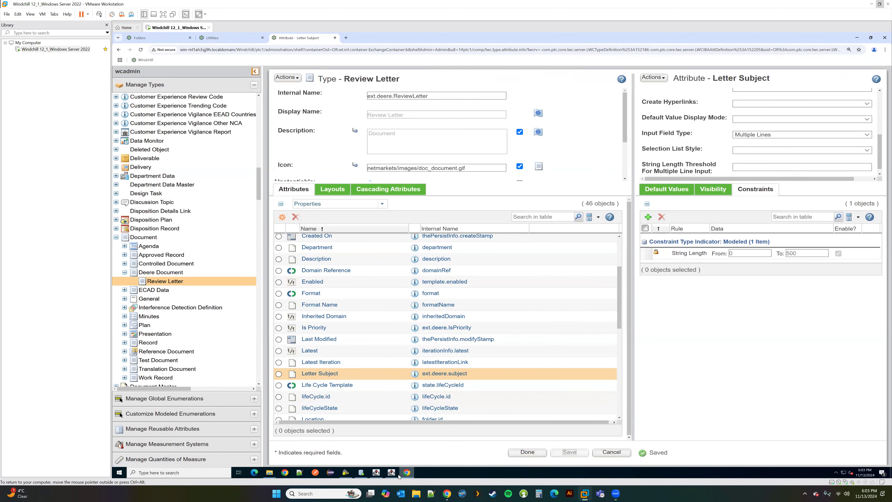
# Step: Start a new document in Test Product with type Review Letter
pyautogui.click(158, 37)
pyautogui.click(338, 145)
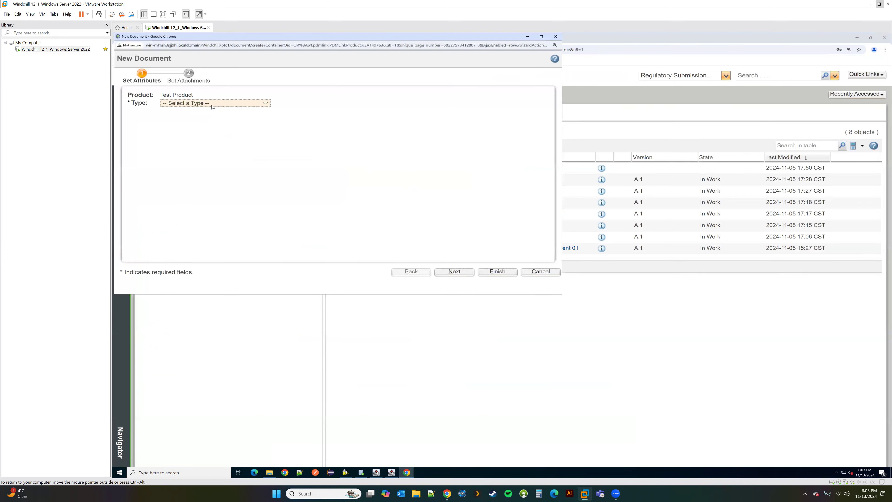
pyautogui.click(213, 103)
pyautogui.scroll(-3, 190, 218)
pyautogui.click(190, 245)
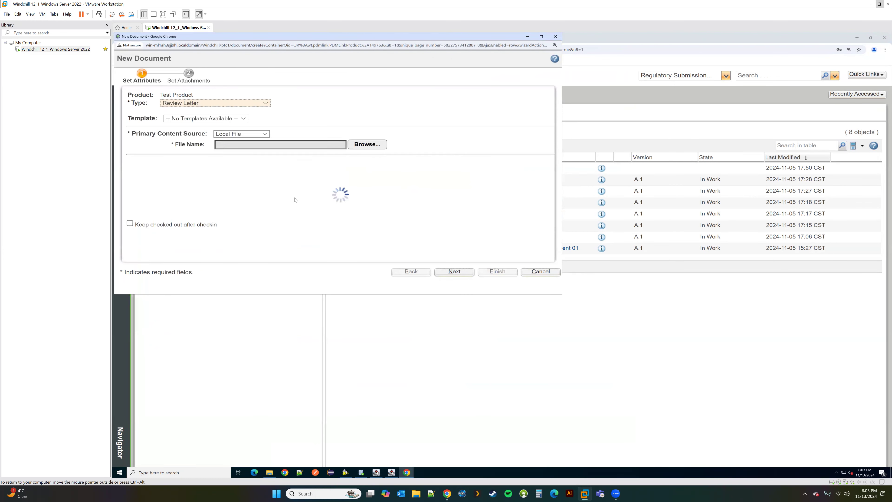
pyautogui.scroll(-3, 337, 192)
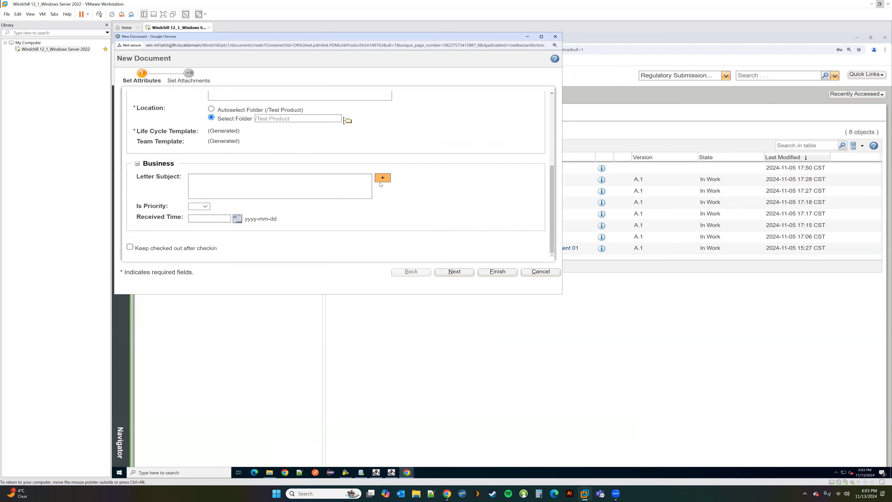
# Step: Enter 'edvgdvdv' as Letter Subject, add a second value 'dvdvdv', then remove it
pyautogui.click(317, 187)
pyautogui.write('edvgdvdv')
pyautogui.click(382, 178)
pyautogui.click(301, 211)
pyautogui.write('dvdvdv')
pyautogui.click(378, 210)
# Step: Add Letter Subject values 'dvdv' and 'vdvdvd', then remove both again
pyautogui.click(382, 178)
pyautogui.click(319, 215)
pyautogui.write('dvdv')
pyautogui.click(383, 177)
pyautogui.click(284, 233)
pyautogui.write('vdvdvd')
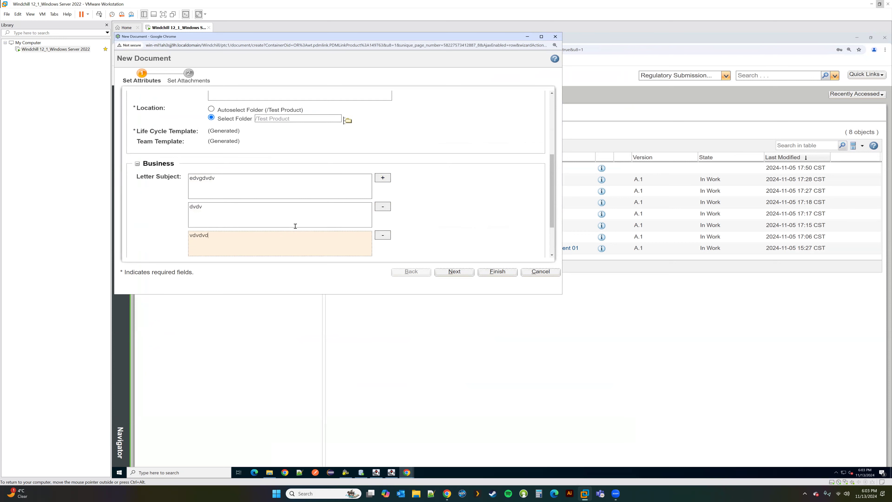
pyautogui.scroll(-2, 299, 222)
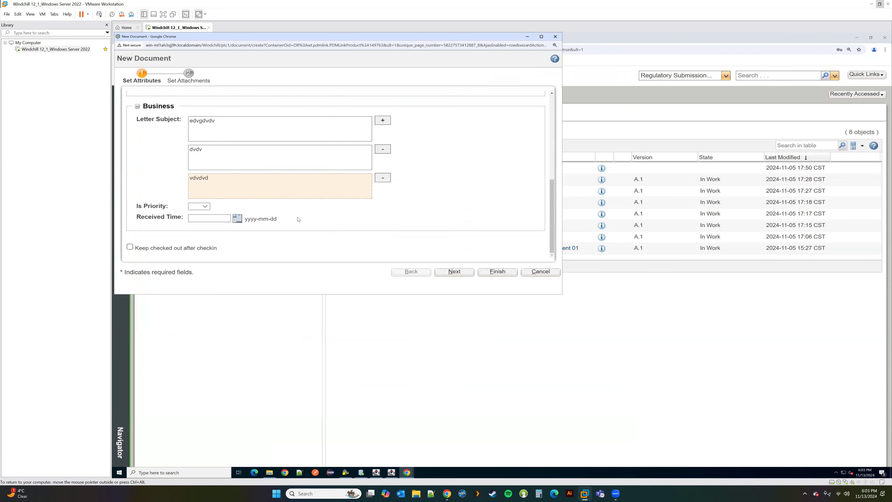
pyautogui.click(381, 178)
pyautogui.click(382, 178)
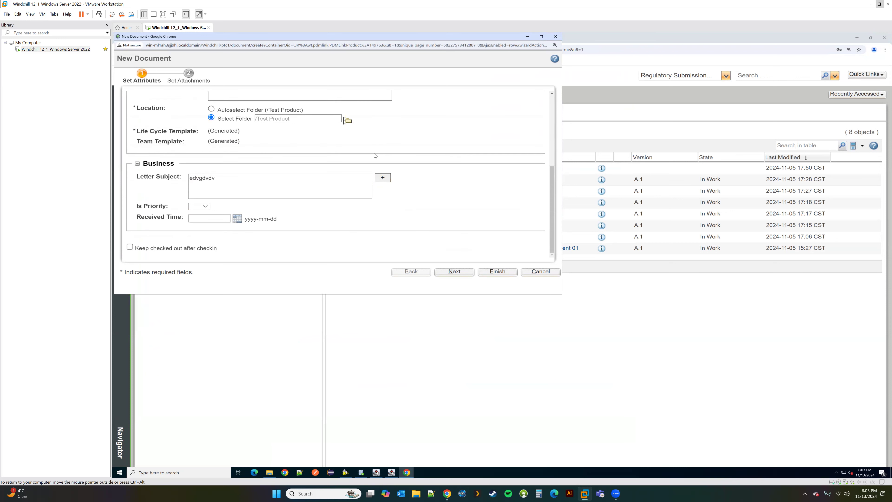
pyautogui.moveTo(279, 36); pyautogui.dragTo(344, 136)
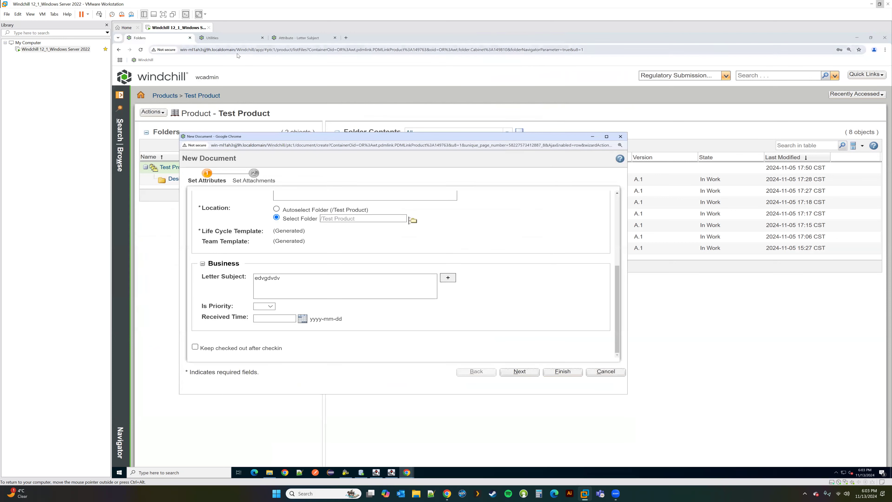
# Step: Add a Required constraint to Letter Subject and save the Review Letter type
pyautogui.click(298, 38)
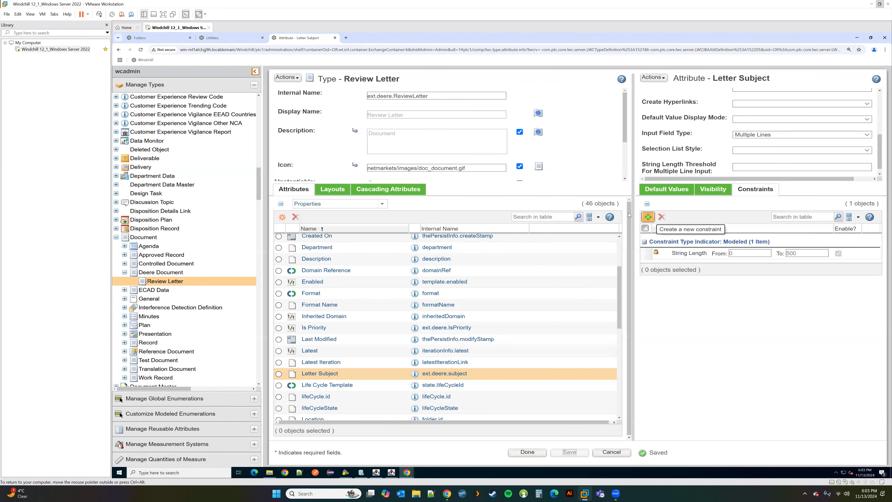
pyautogui.click(289, 78)
pyautogui.click(649, 217)
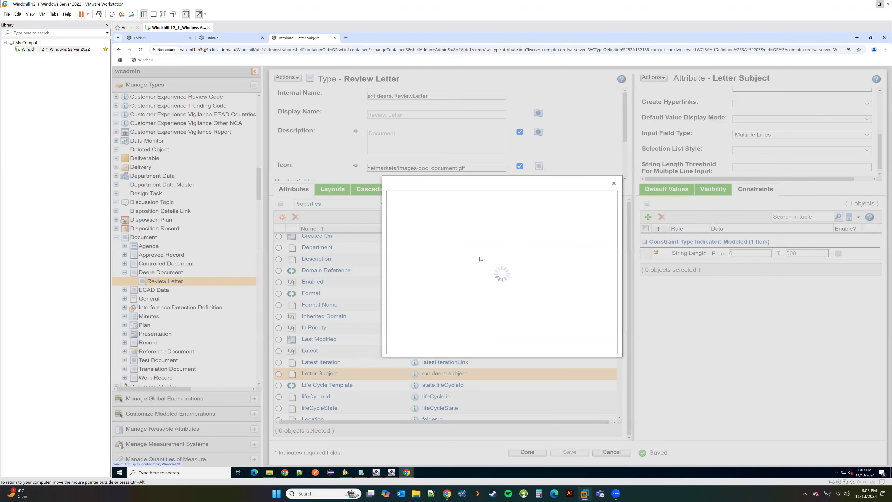
pyautogui.moveTo(486, 263); pyautogui.dragTo(488, 287)
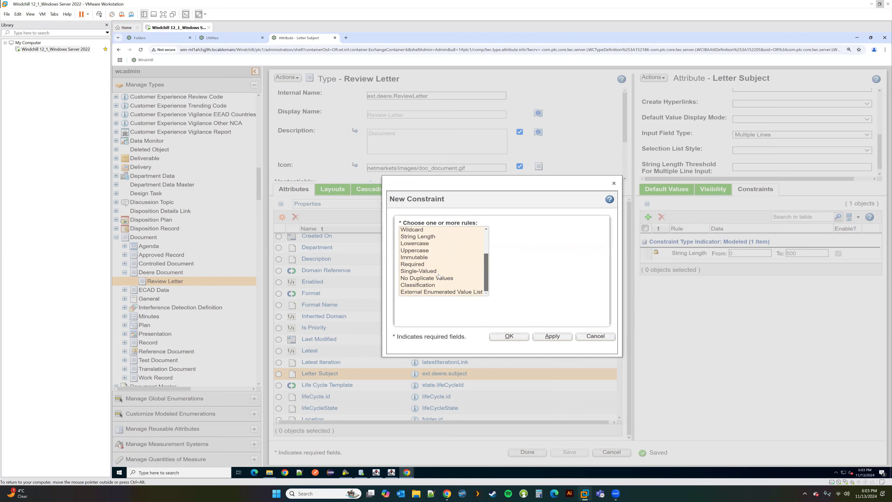
pyautogui.click(413, 264)
pyautogui.click(503, 337)
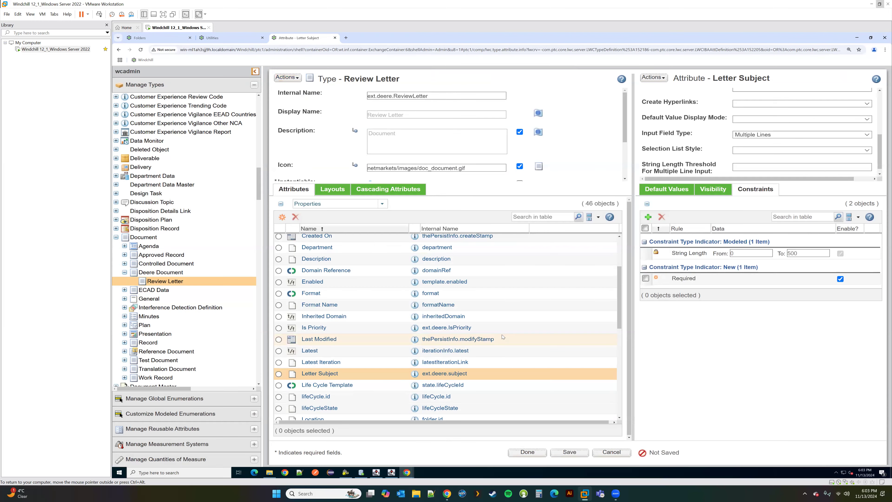
pyautogui.click(580, 453)
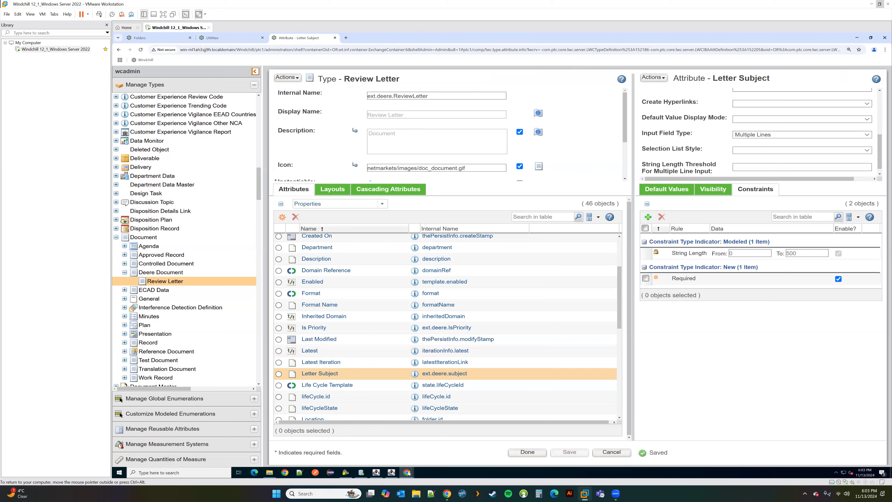
pyautogui.moveTo(407, 472)
pyautogui.click(442, 447)
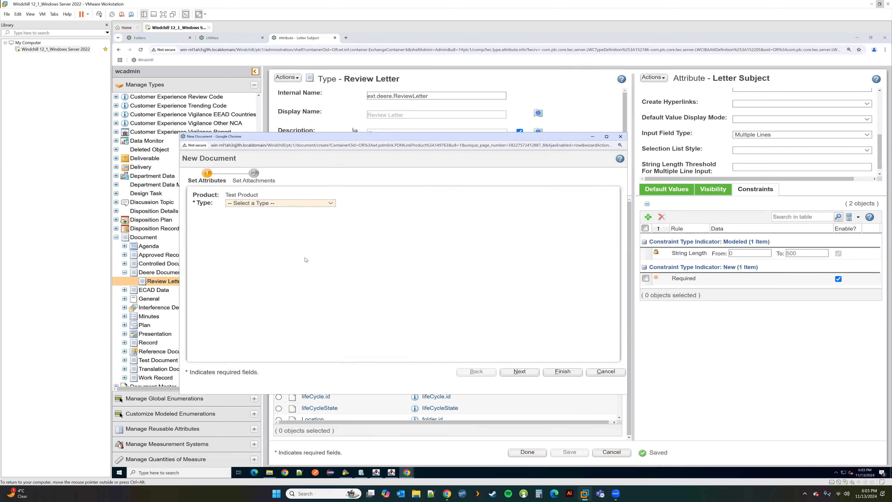
# Step: Try finishing a Review Letter without Letter Subject, accept the warning, and cancel the document
pyautogui.click(306, 203)
pyautogui.scroll(-3, 281, 274)
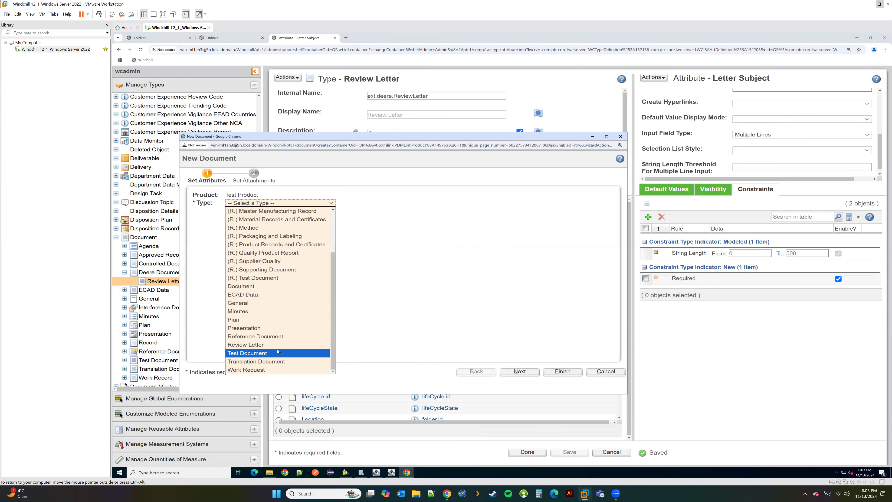
pyautogui.click(285, 349)
pyautogui.scroll(-3, 237, 295)
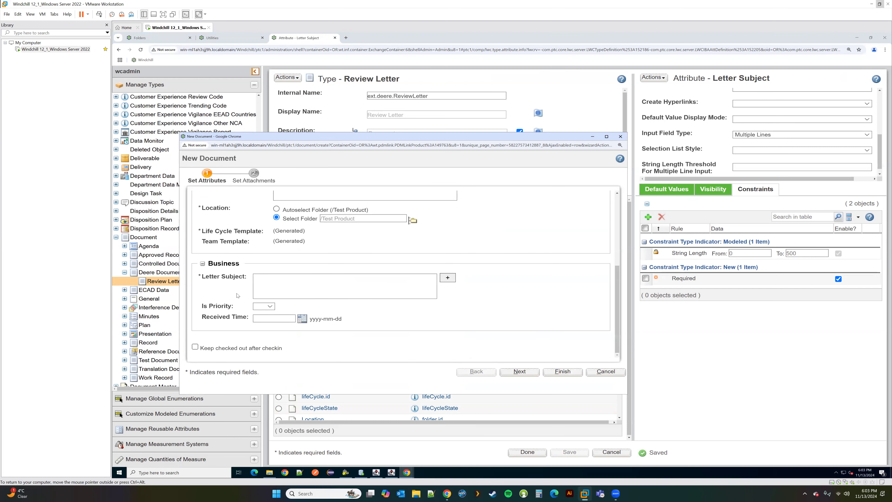
pyautogui.click(562, 372)
pyautogui.click(456, 196)
pyautogui.click(605, 374)
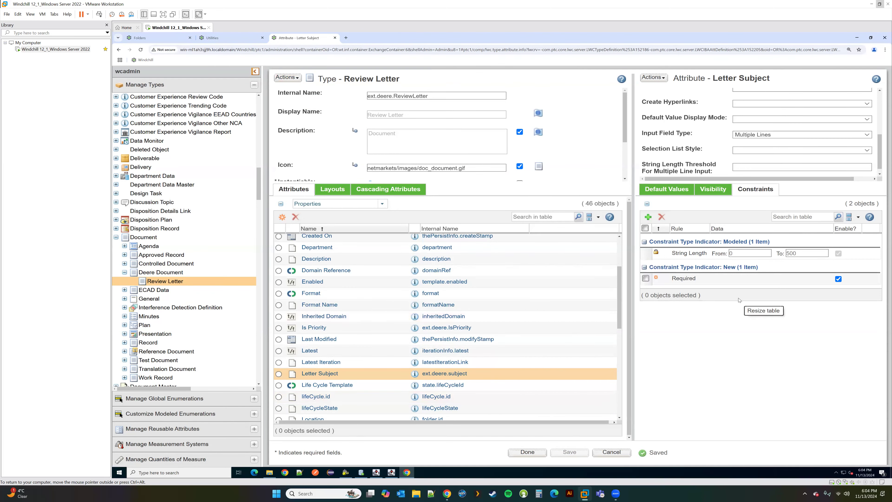
pyautogui.click(648, 218)
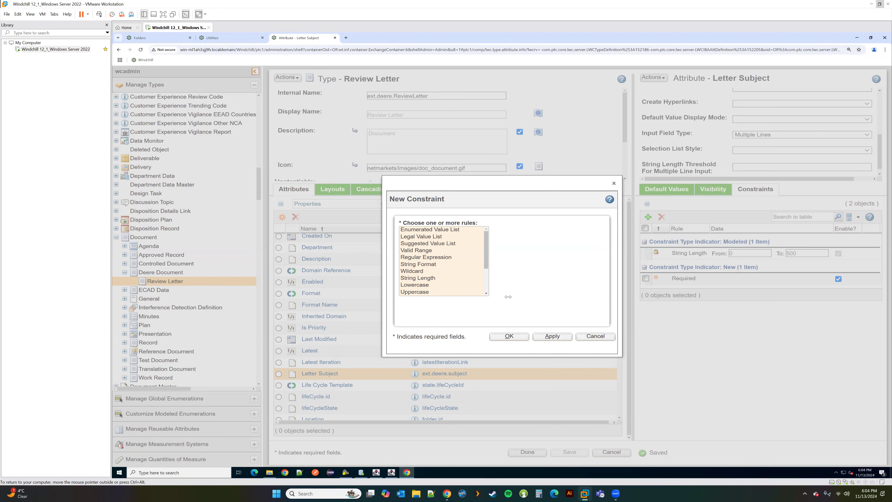
# Step: Under Root, create enumeration organizer ext.deere.DeereEnum with display name Deere Enum
pyautogui.click(596, 336)
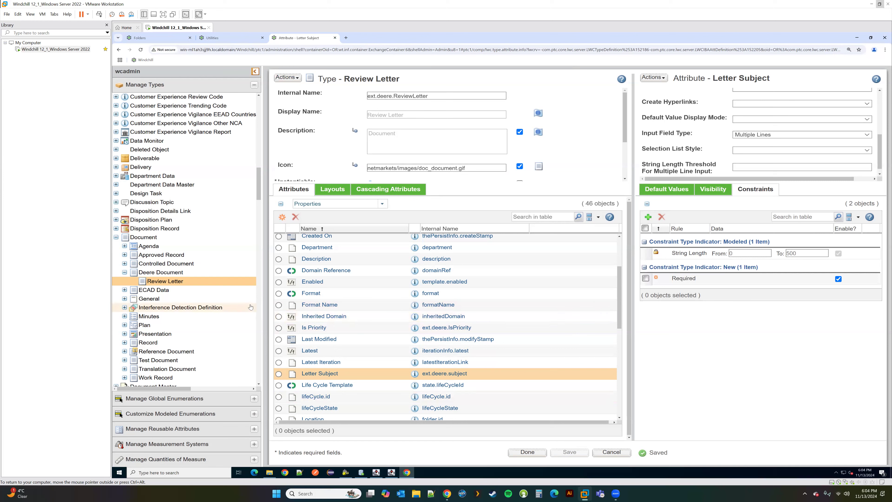
pyautogui.scroll(-5, 228, 308)
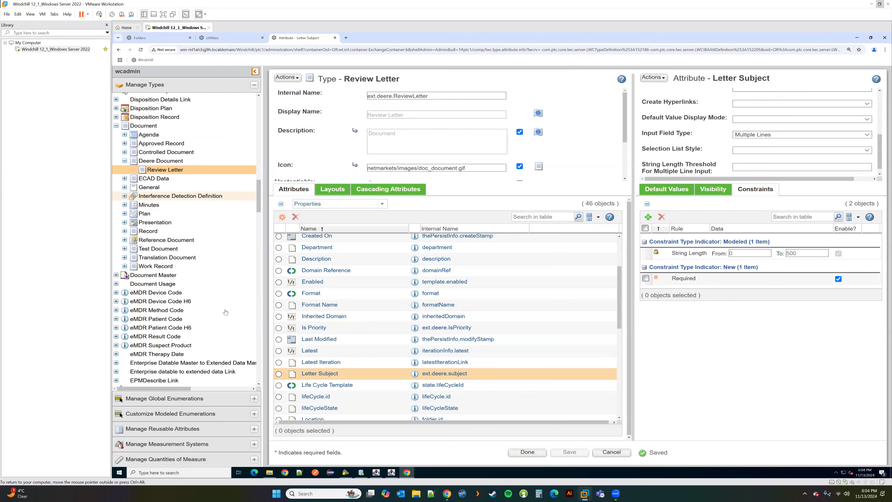
pyautogui.click(196, 402)
pyautogui.rightClick(137, 112)
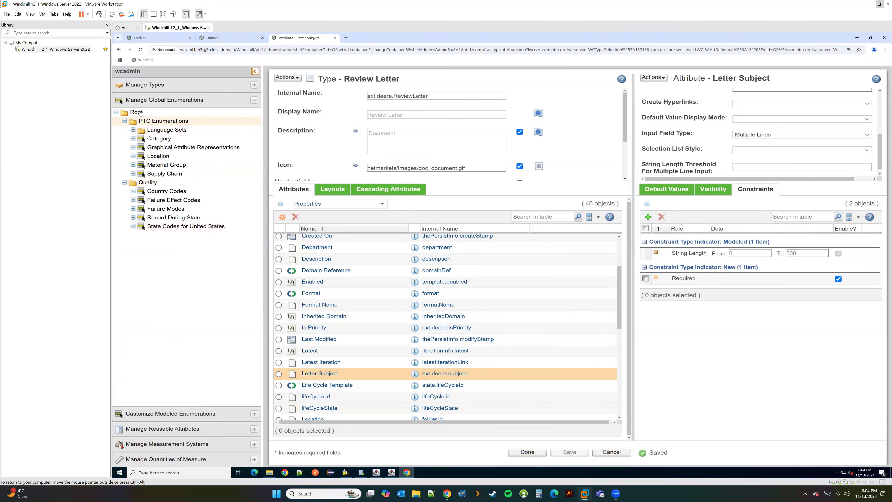
pyautogui.click(174, 118)
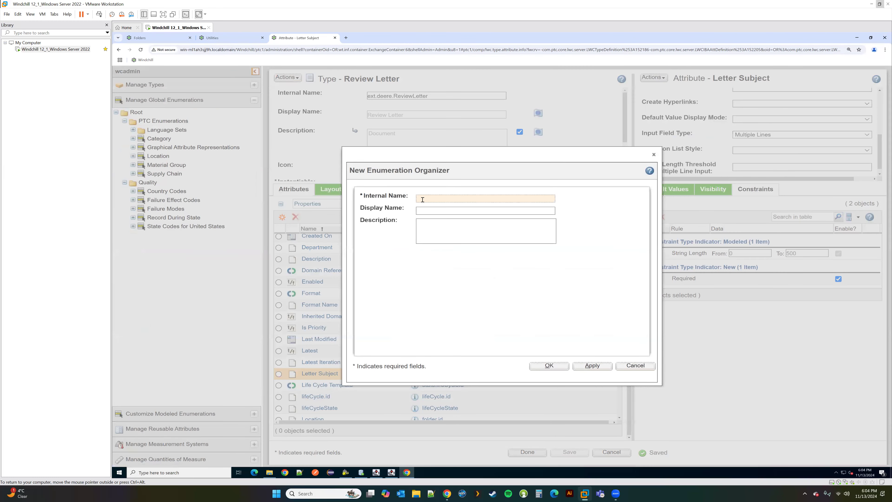
pyautogui.write('ext.deere.DeereEnum')
pyautogui.click(423, 209)
pyautogui.write('Deer')
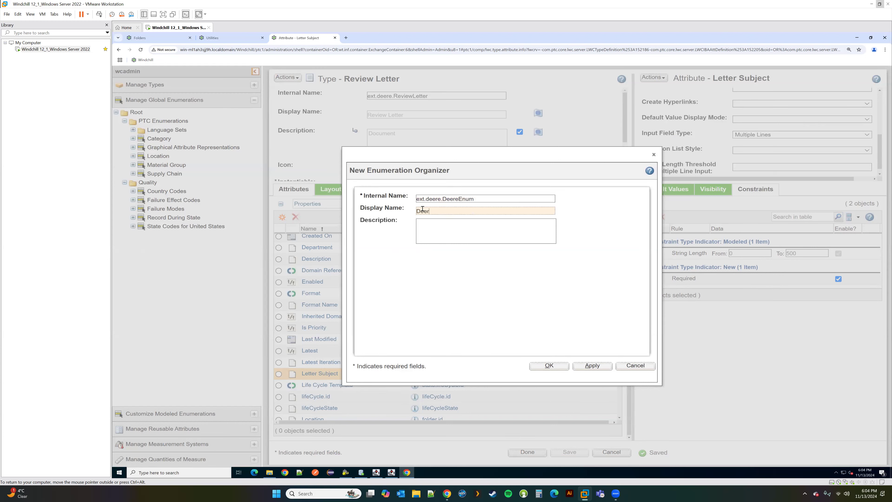
pyautogui.write('e Enum')
pyautogui.press('Return')
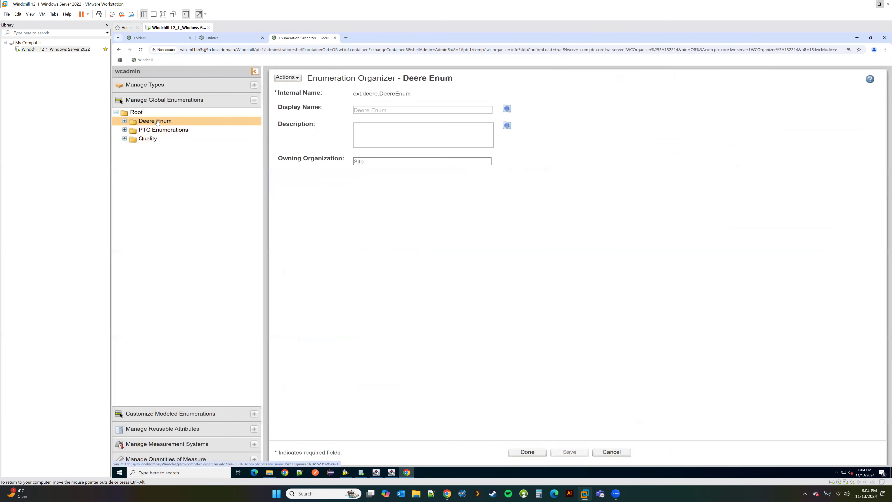
# Step: Add the Fast Track enumeration under the Deere Enum organizer
pyautogui.rightClick(155, 121)
pyautogui.click(191, 151)
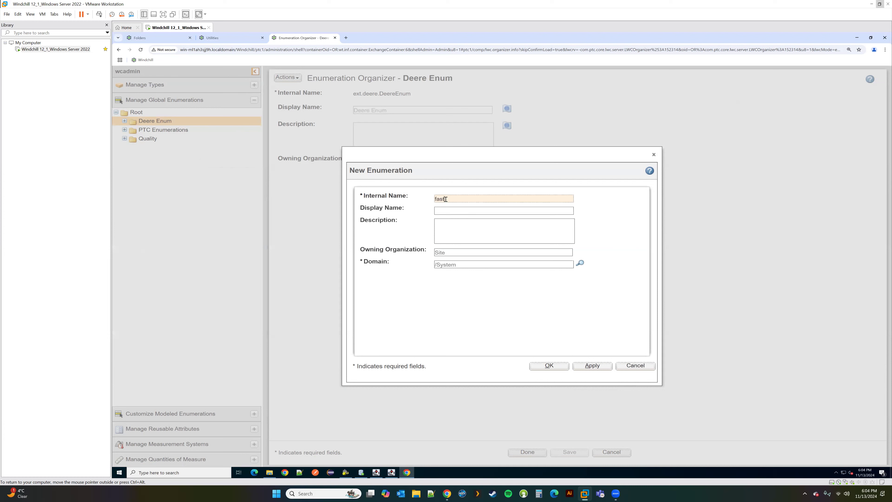
pyautogui.write('ck')
pyautogui.press('Tab')
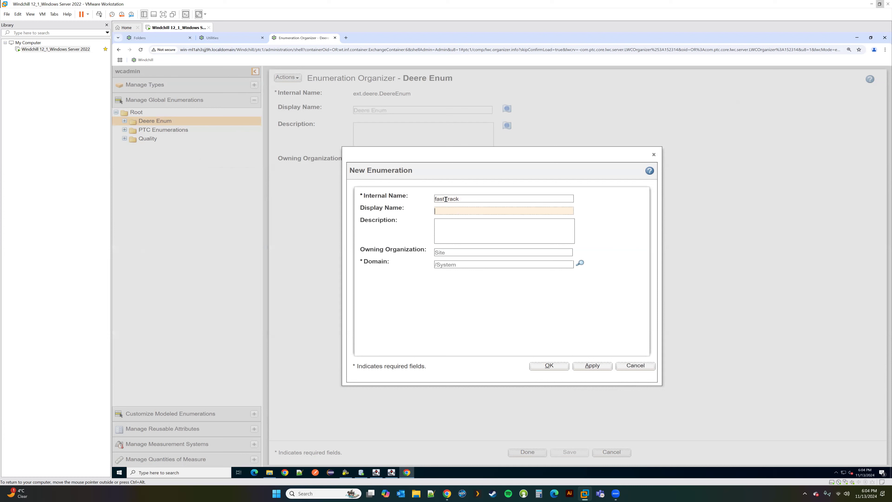
pyautogui.write('Fast Track')
pyautogui.click(593, 365)
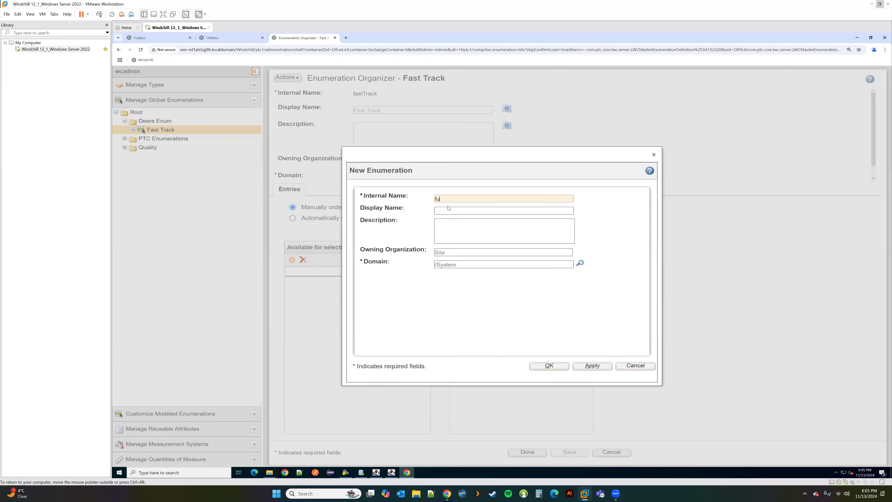
# Step: Add the Full Track enumeration (internal name fullTrack) and finish editing the organizer
pyautogui.write('fullTrack')
pyautogui.press('Tab')
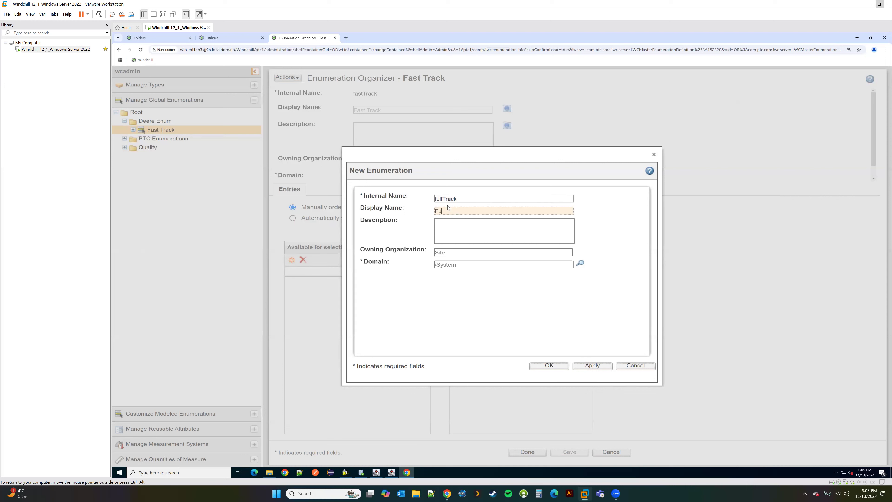
pyautogui.write('Full Track')
pyautogui.click(549, 367)
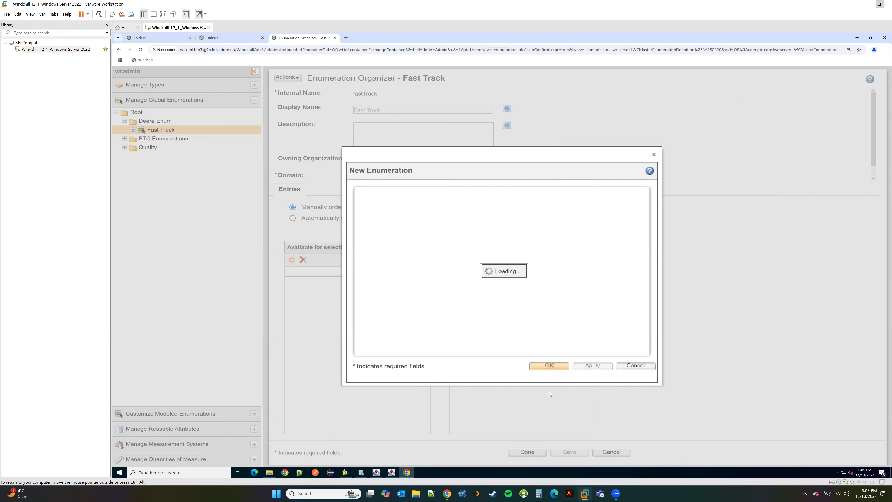
pyautogui.click(534, 453)
pyautogui.click(199, 39)
# Step: Open the Review Letter's Letter Subject attribute with the type in edit mode
pyautogui.click(167, 40)
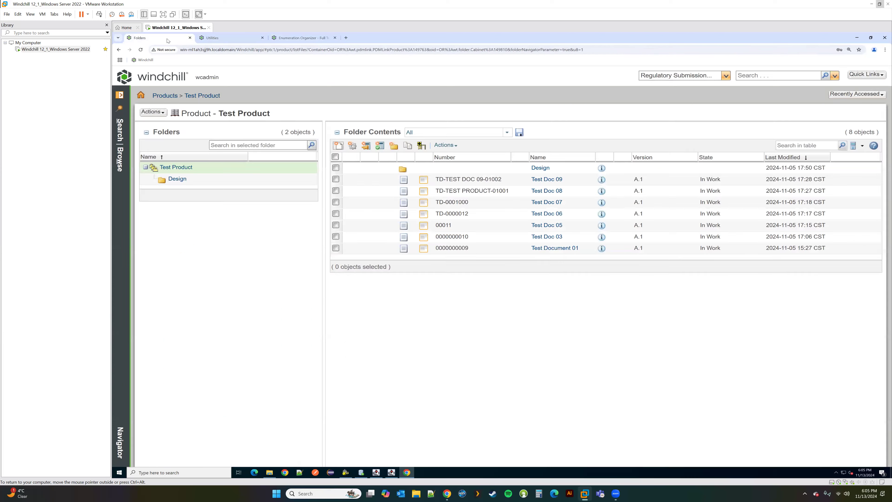
pyautogui.click(308, 38)
pyautogui.click(191, 83)
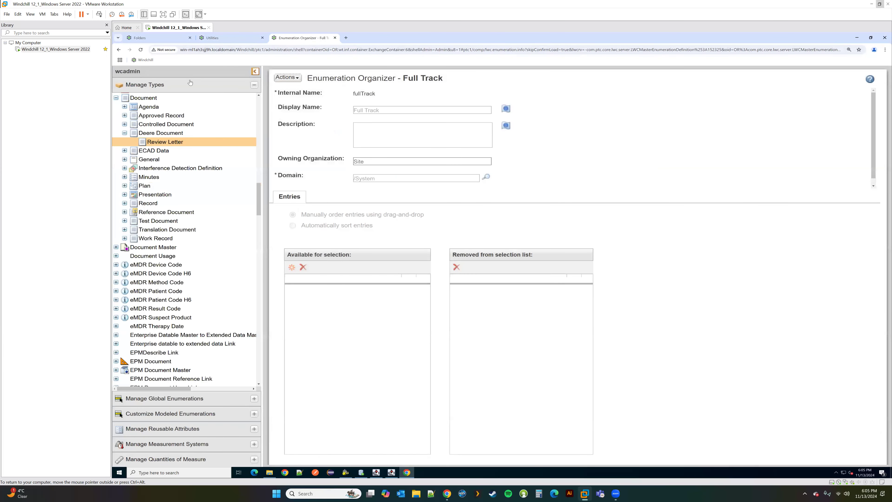
pyautogui.click(178, 143)
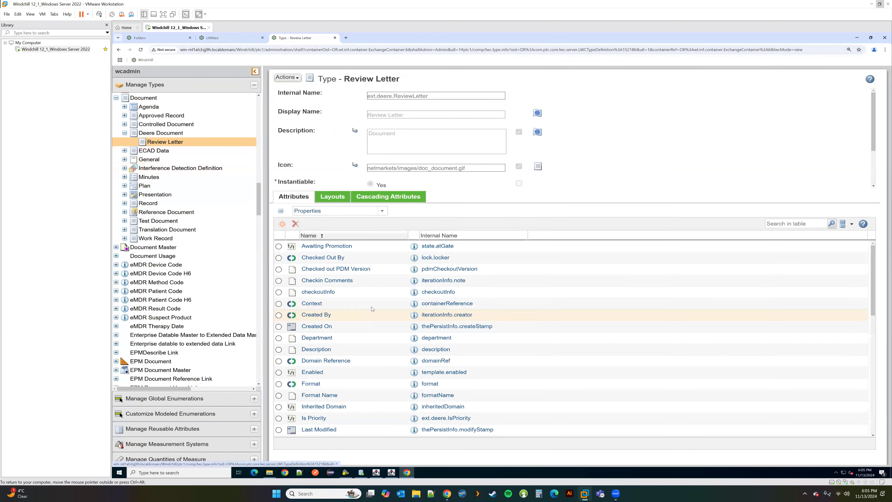
pyautogui.scroll(-3, 418, 385)
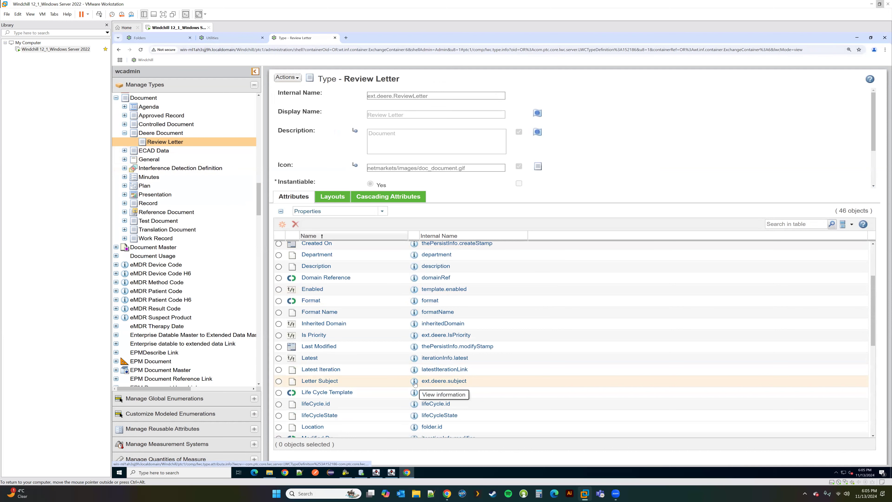
pyautogui.click(414, 382)
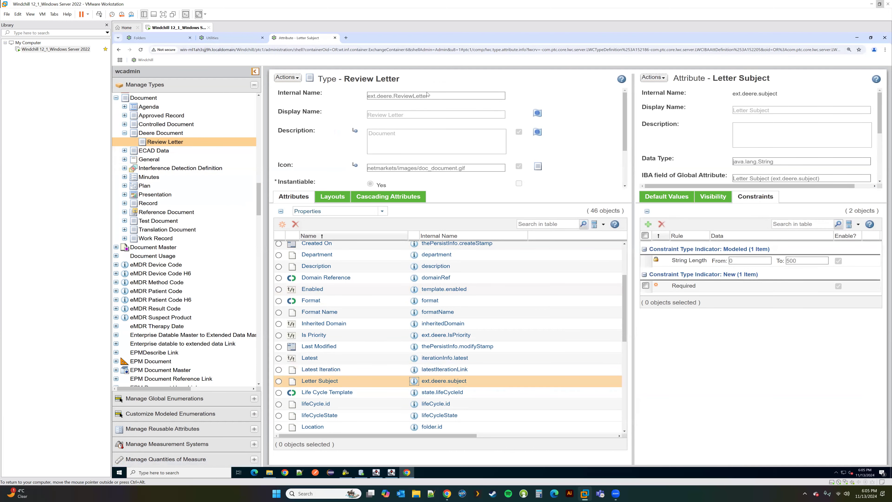
pyautogui.click(288, 78)
pyautogui.click(301, 93)
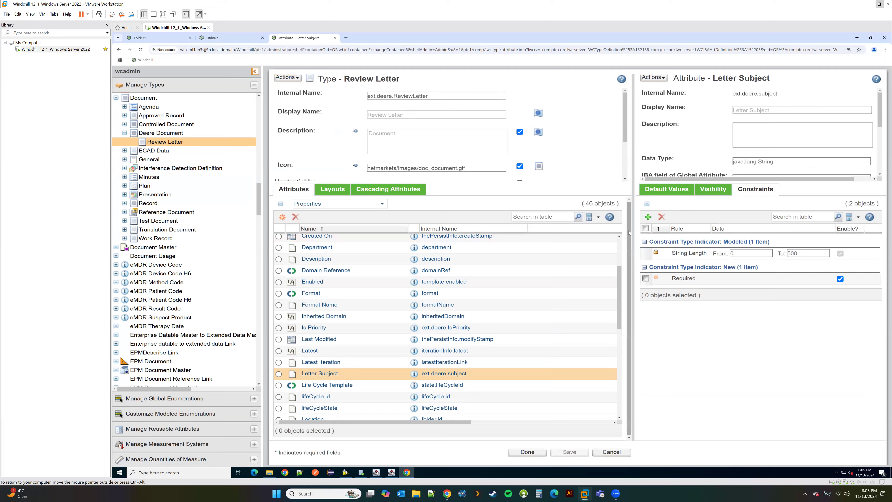
# Step: Add an Enumerated Value List constraint without choosing an enumeration, then open Fast Track
pyautogui.click(649, 217)
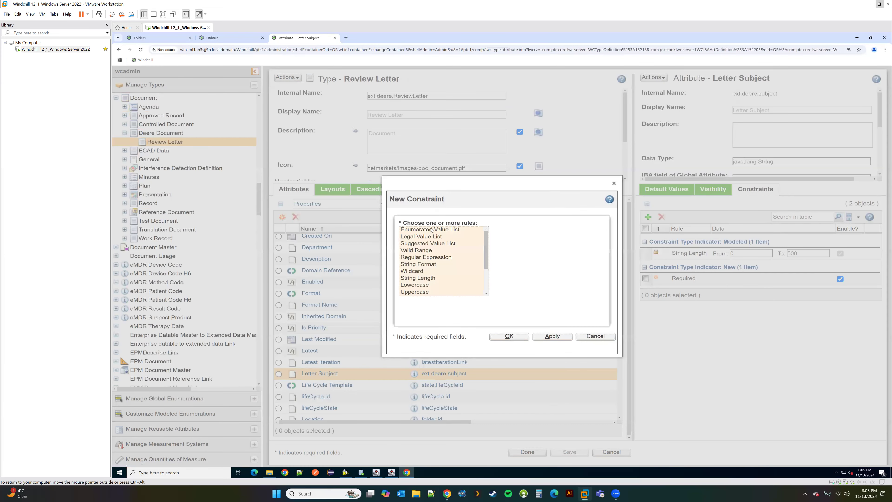
pyautogui.click(504, 335)
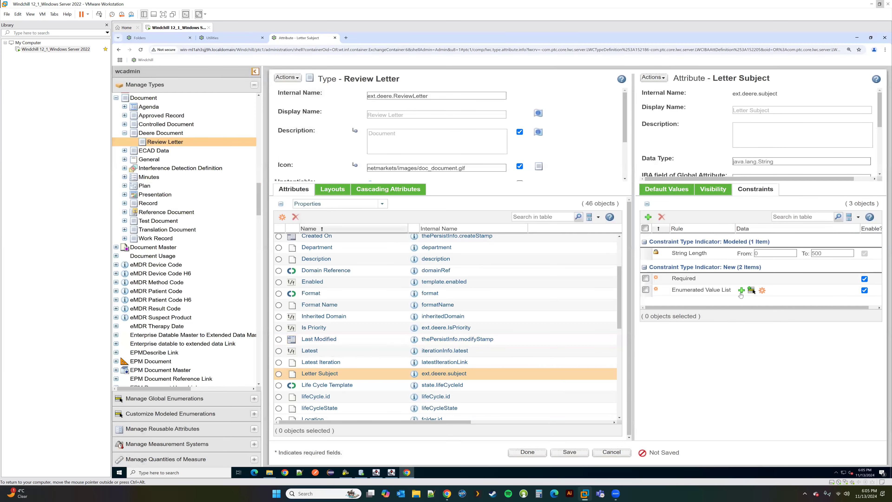
pyautogui.click(740, 295)
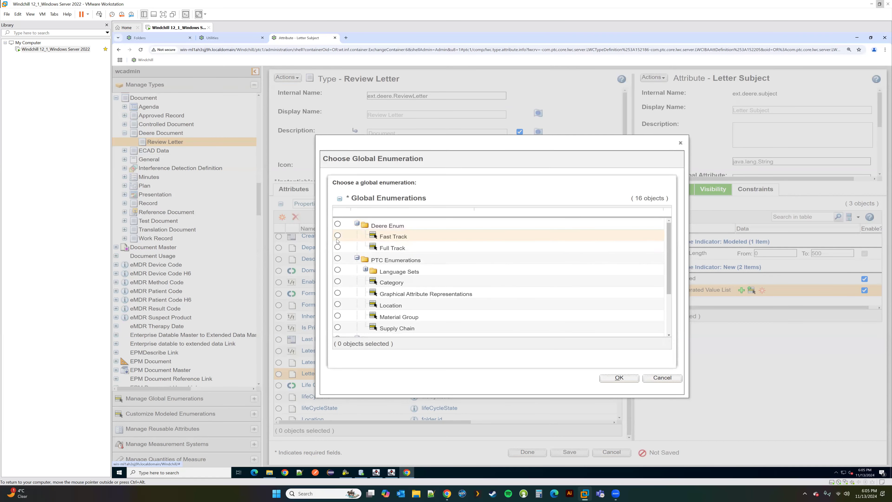
pyautogui.click(661, 378)
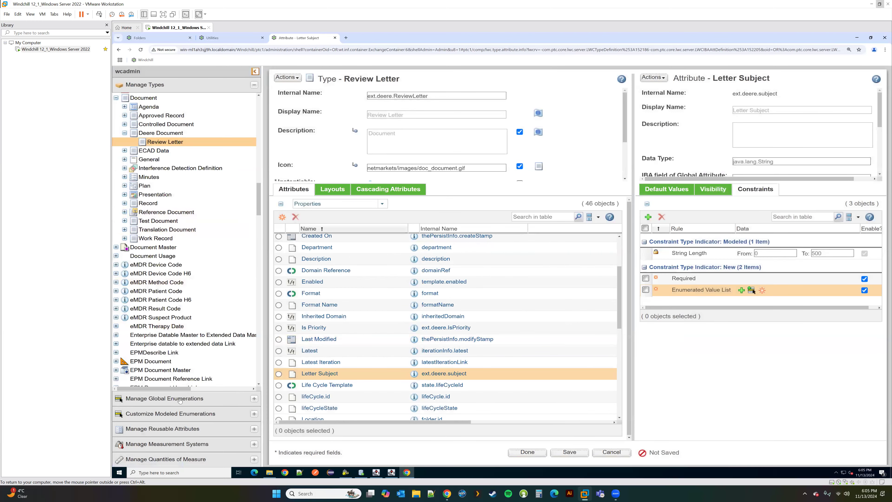
pyautogui.click(180, 400)
pyautogui.click(160, 130)
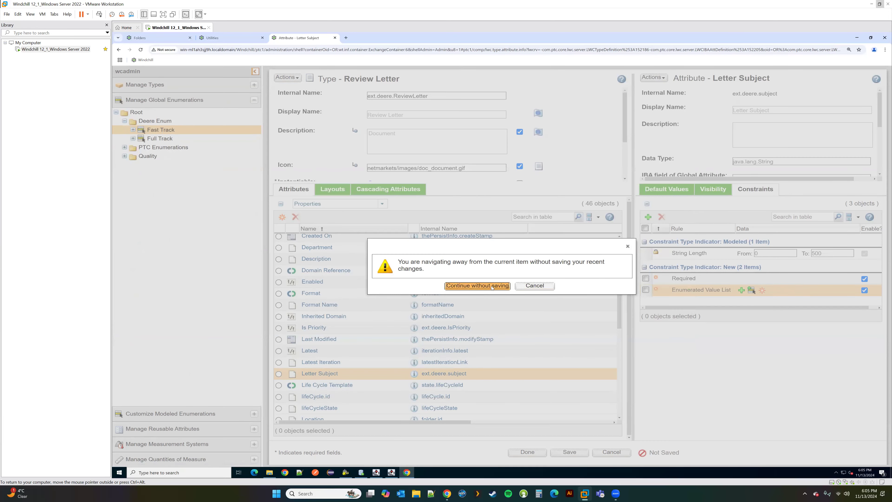
# Step: Discard the type changes, edit Fast Track, and add entry option1 as Option 1
pyautogui.click(477, 286)
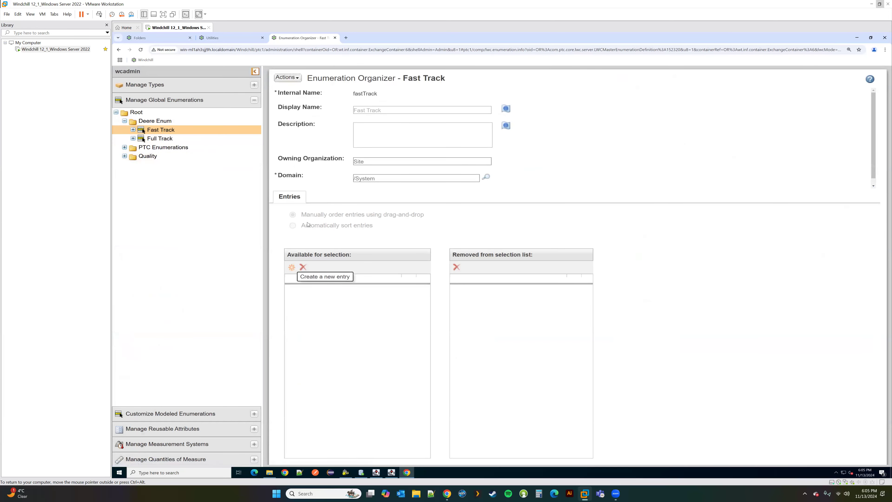
pyautogui.click(287, 77)
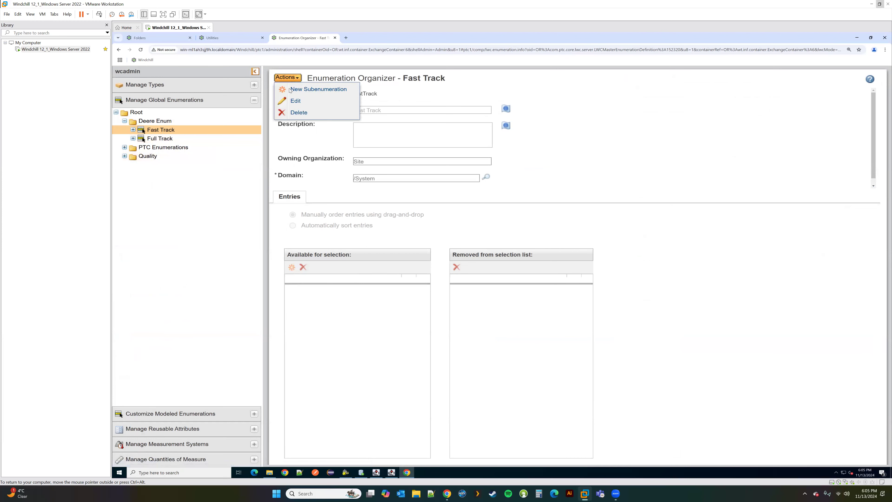
pyautogui.click(297, 102)
pyautogui.click(291, 260)
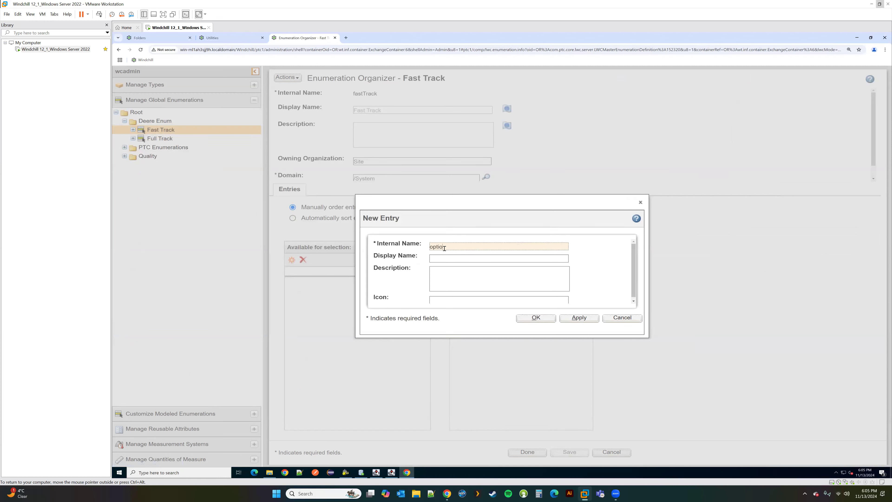
pyautogui.press('Tab')
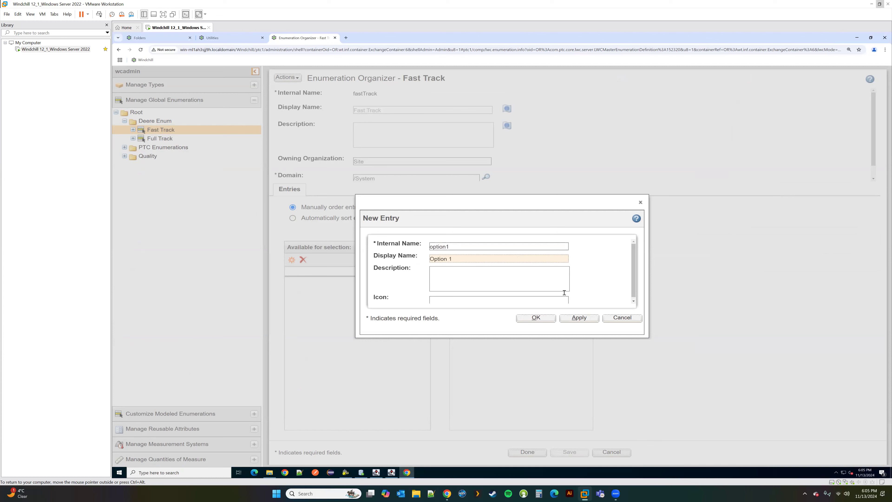
pyautogui.click(579, 317)
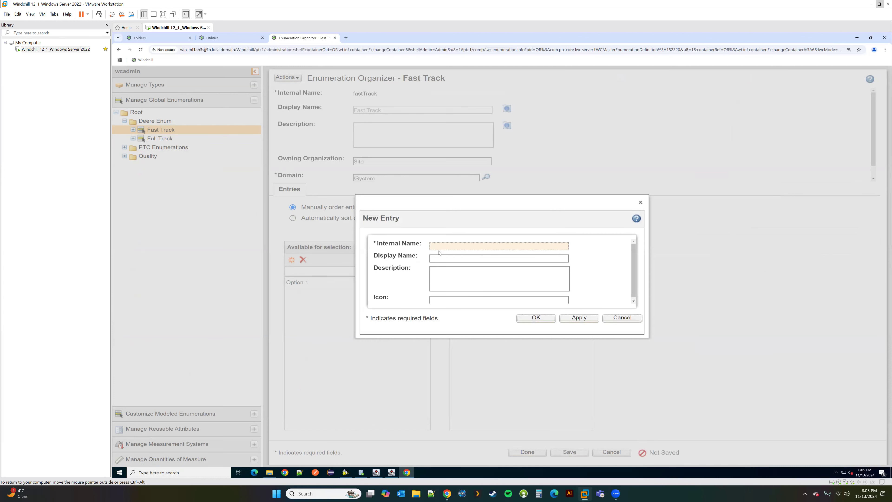
# Step: Add Fast Track entries option2 (Option 2) and option3 (Option 3), then finish editing
pyautogui.write('option2')
pyautogui.press('Tab')
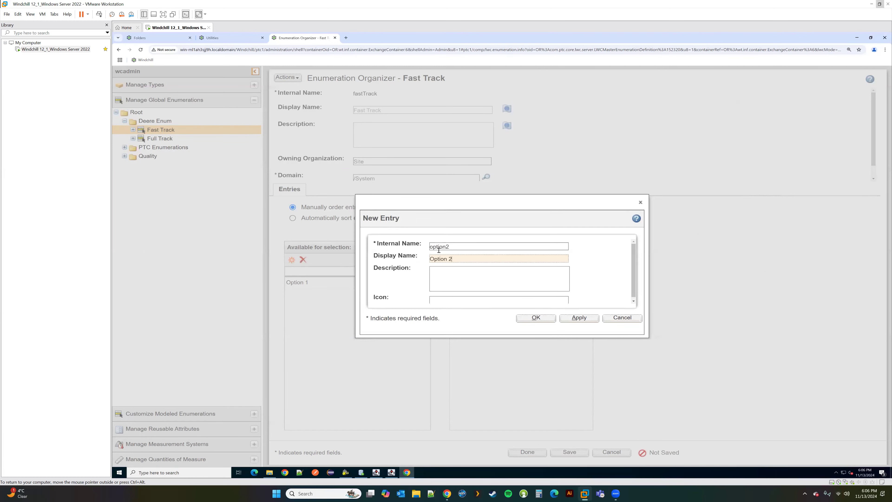
pyautogui.click(579, 317)
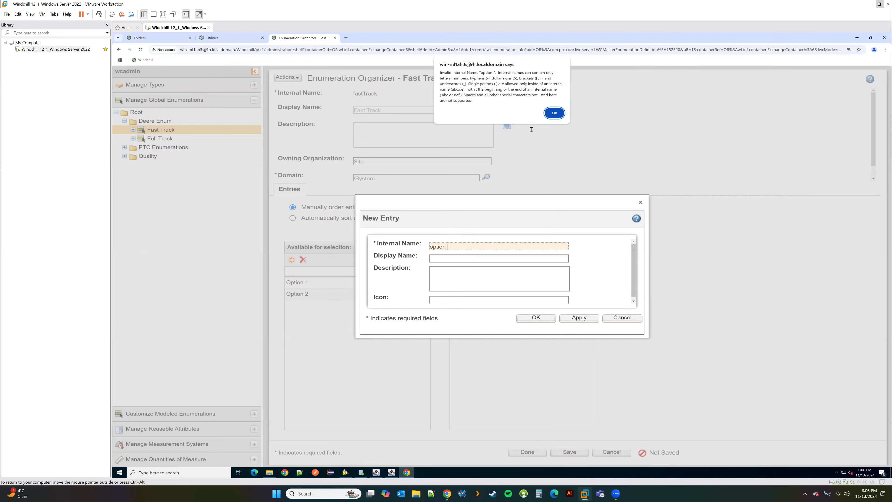
pyautogui.click(554, 113)
pyautogui.click(457, 247)
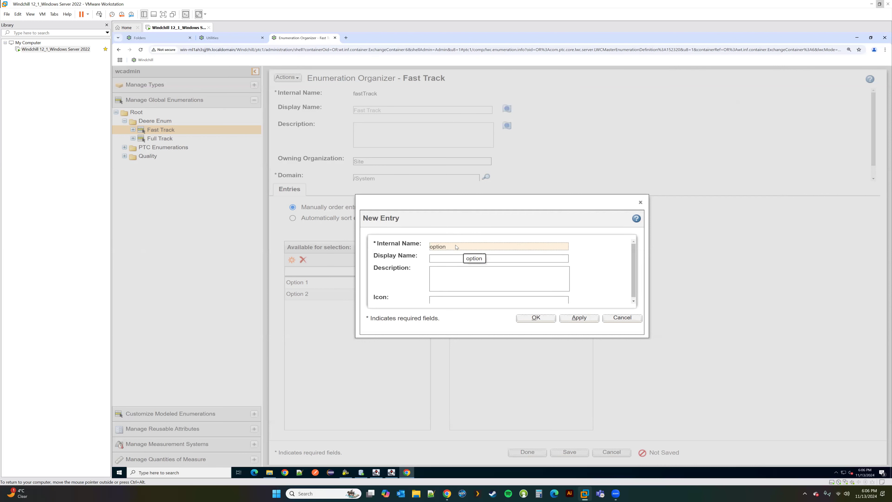
pyautogui.write('3')
pyautogui.press('Tab')
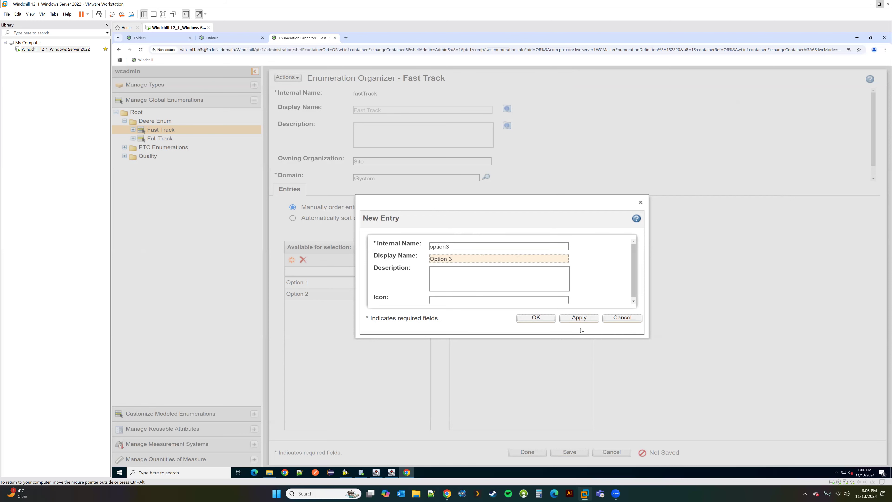
pyautogui.click(535, 318)
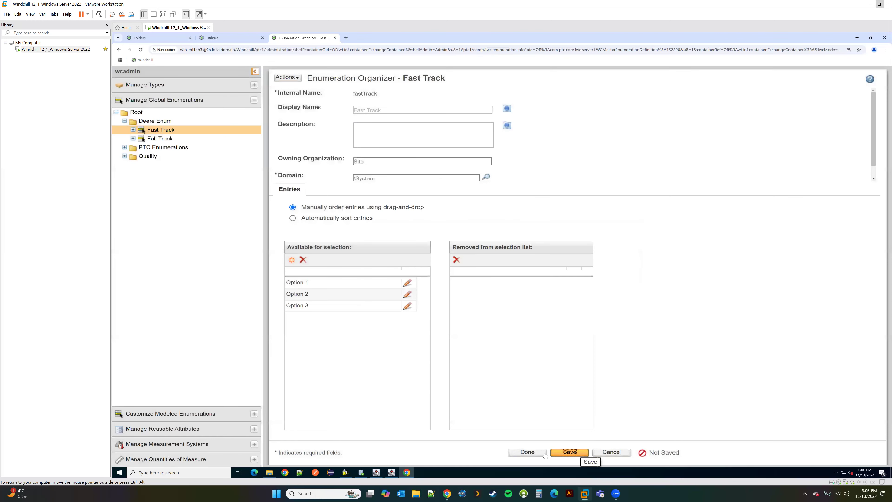
pyautogui.click(528, 454)
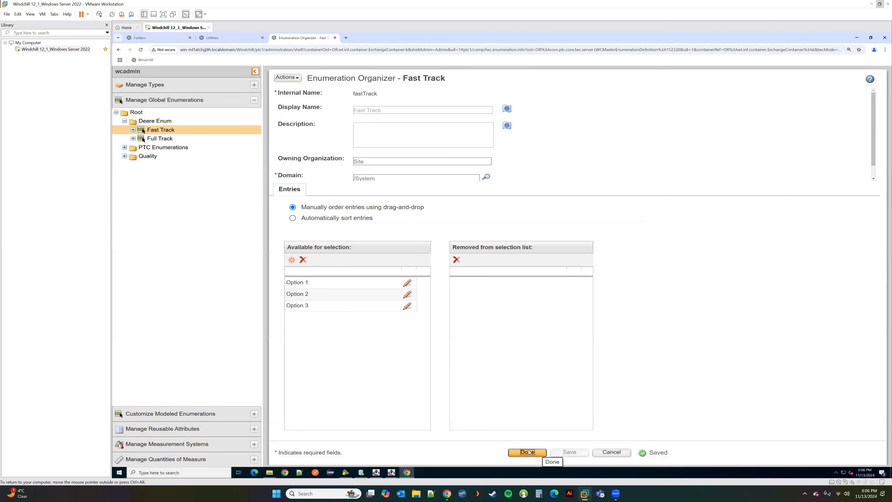
# Step: Open the Review Letter's Letter Subject attribute with the type in edit mode
pyautogui.click(196, 88)
pyautogui.click(168, 142)
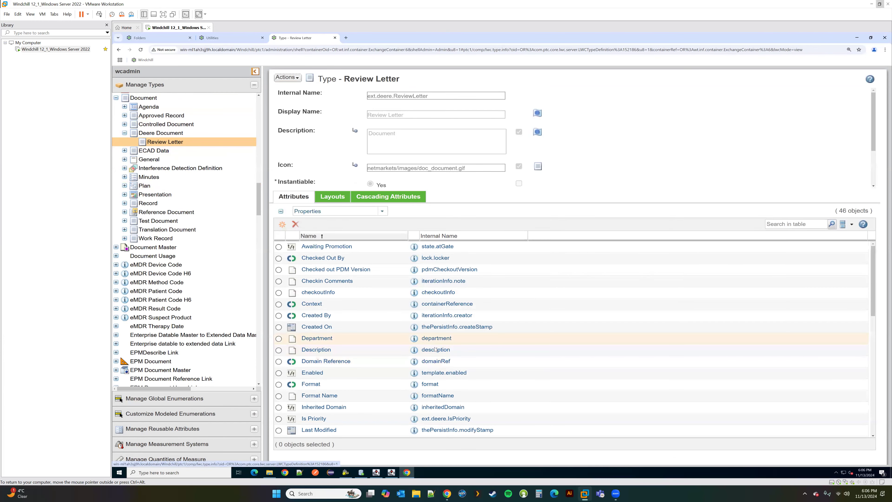
pyautogui.scroll(-6, 436, 349)
pyautogui.scroll(-3, 435, 350)
pyautogui.scroll(5, 435, 350)
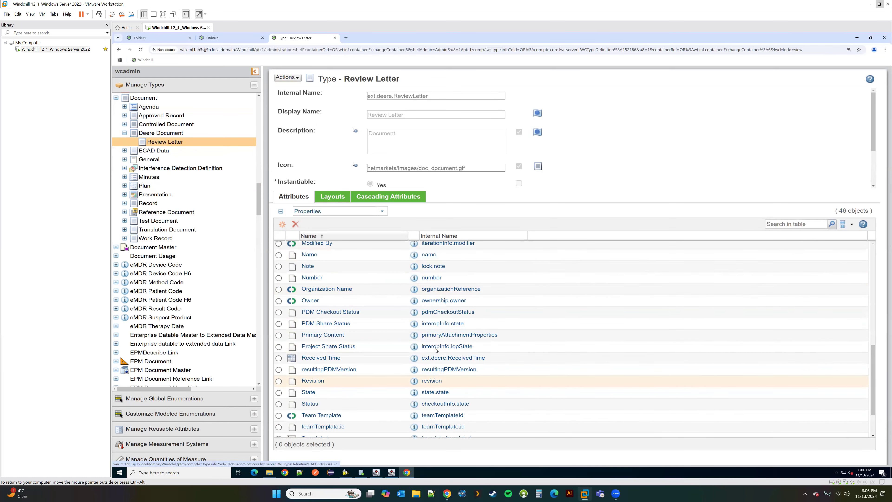
pyautogui.click(414, 298)
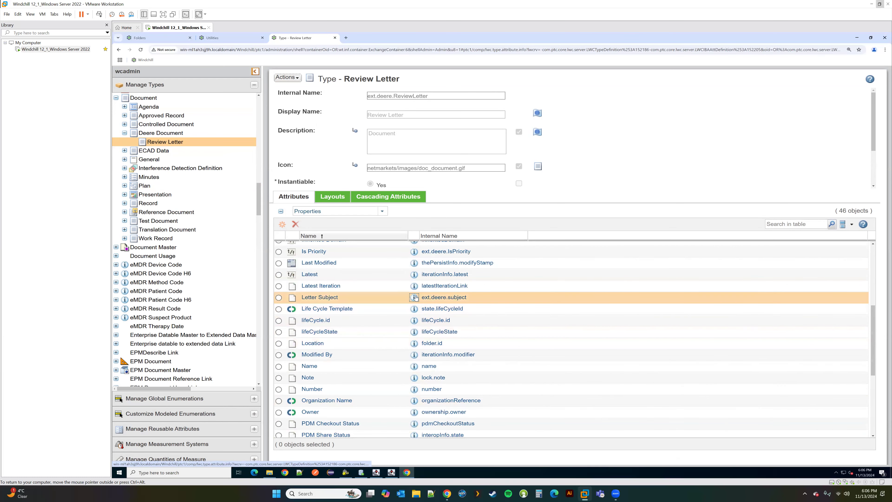
pyautogui.click(284, 85)
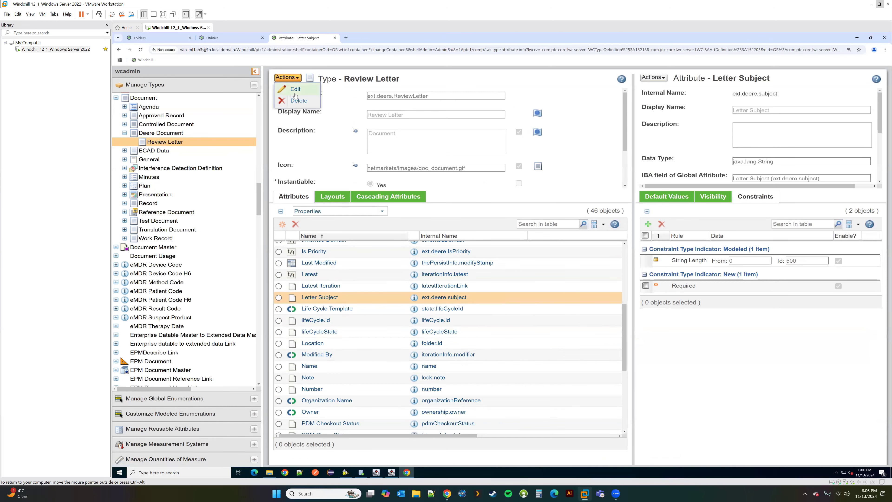
pyautogui.click(294, 96)
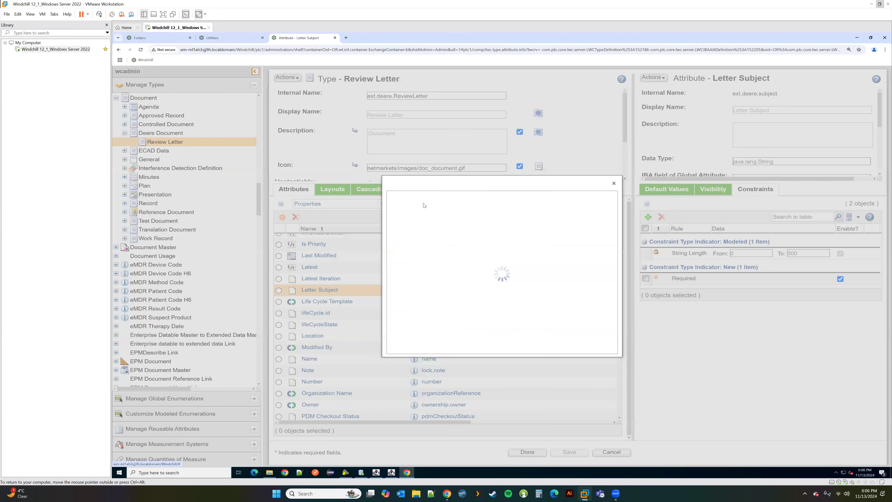
# Step: Add an Enumerated Value List constraint using Deere Enum's Fast Track and save
pyautogui.click(509, 337)
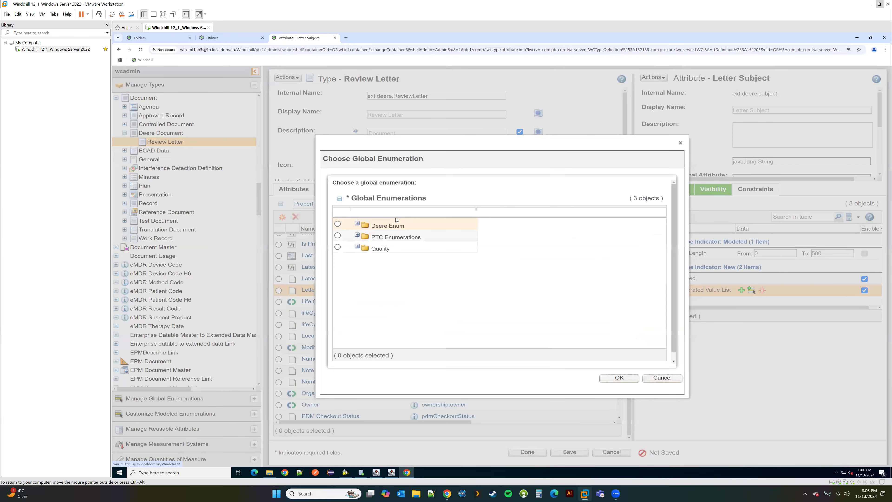
pyautogui.click(357, 224)
pyautogui.click(337, 235)
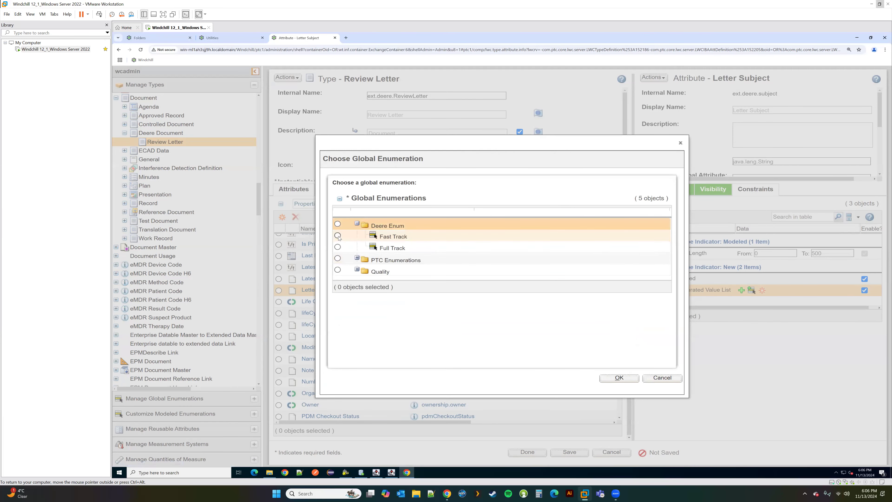
pyautogui.click(619, 378)
pyautogui.click(570, 452)
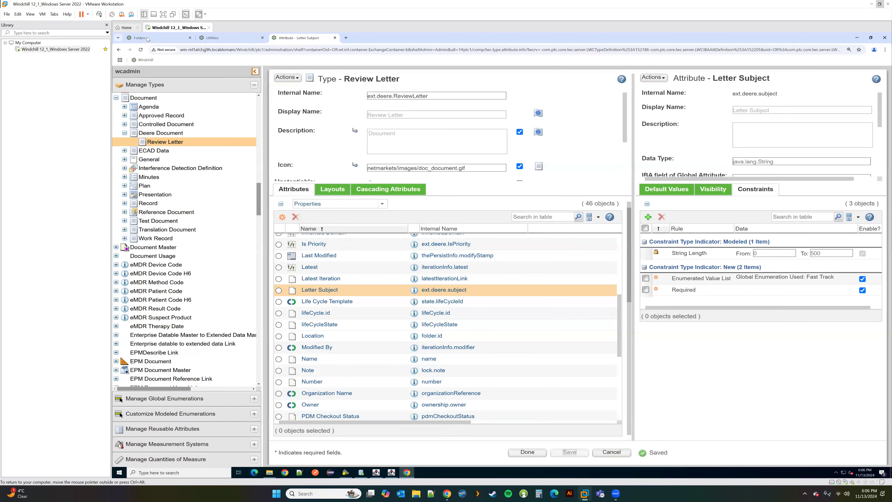
pyautogui.click(140, 38)
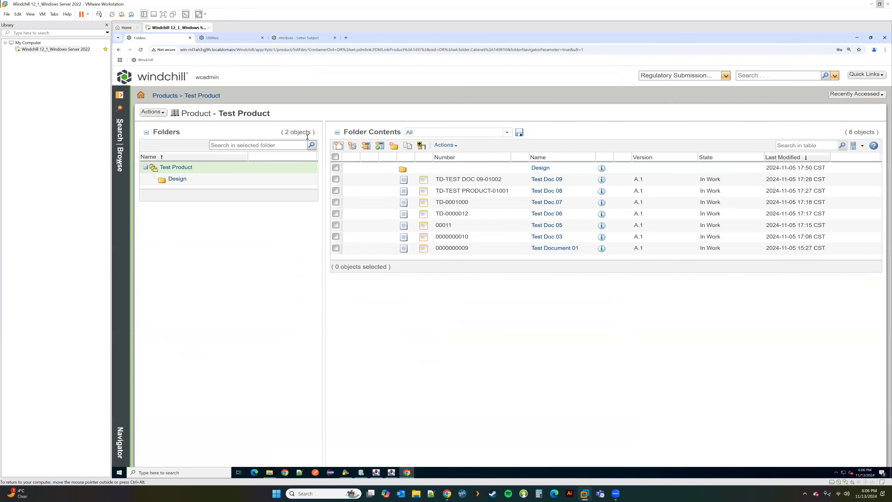
# Step: Start a new document and set its type to Review Letter
pyautogui.click(338, 146)
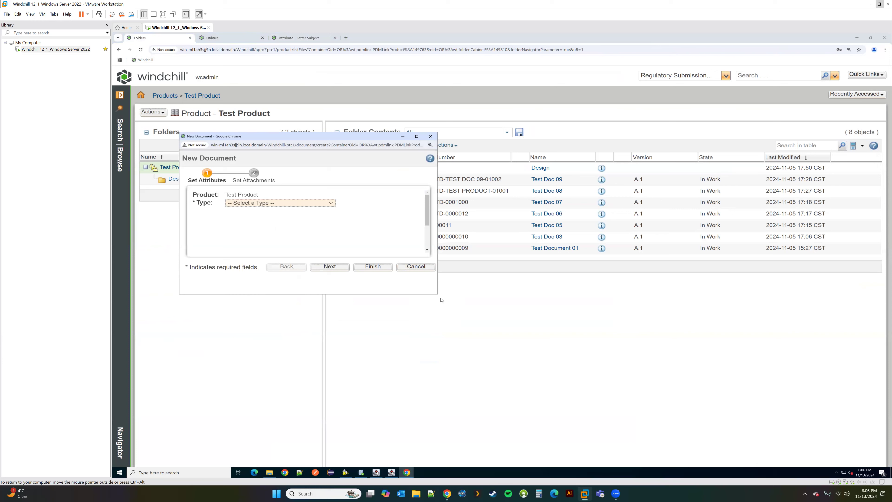
pyautogui.moveTo(437, 294); pyautogui.dragTo(614, 397)
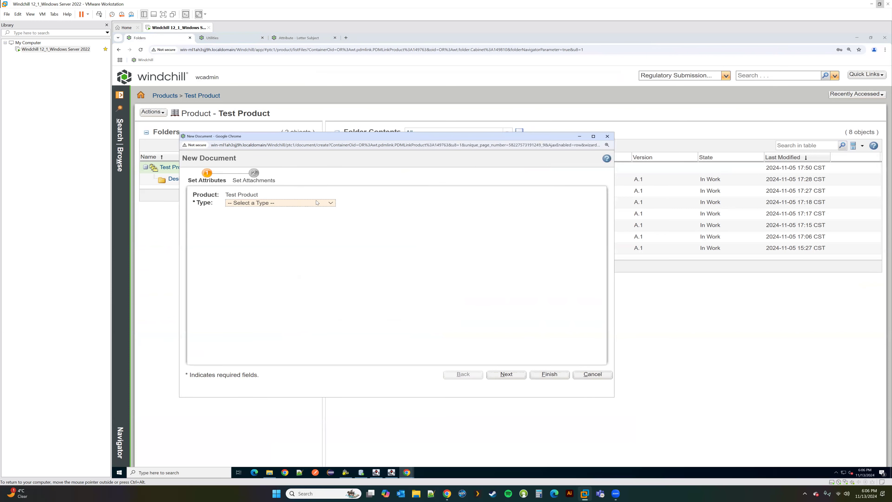
pyautogui.click(317, 202)
pyautogui.scroll(-3, 298, 277)
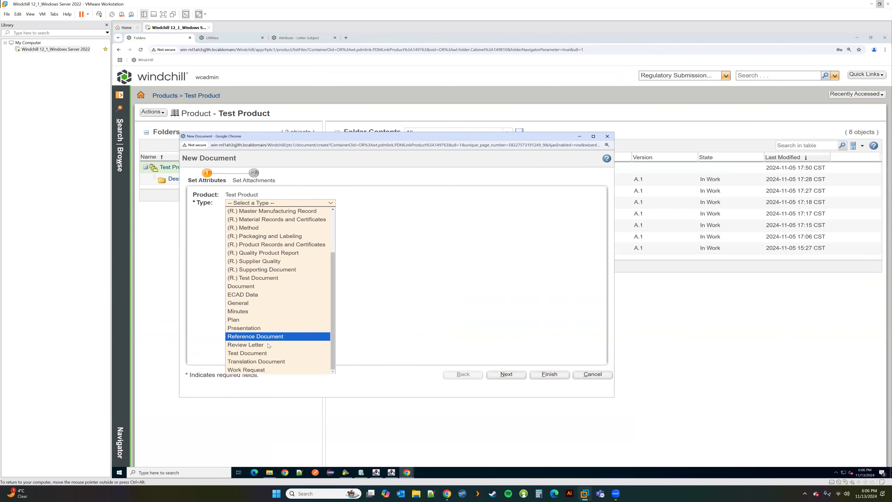
pyautogui.click(299, 346)
pyautogui.scroll(-2, 302, 261)
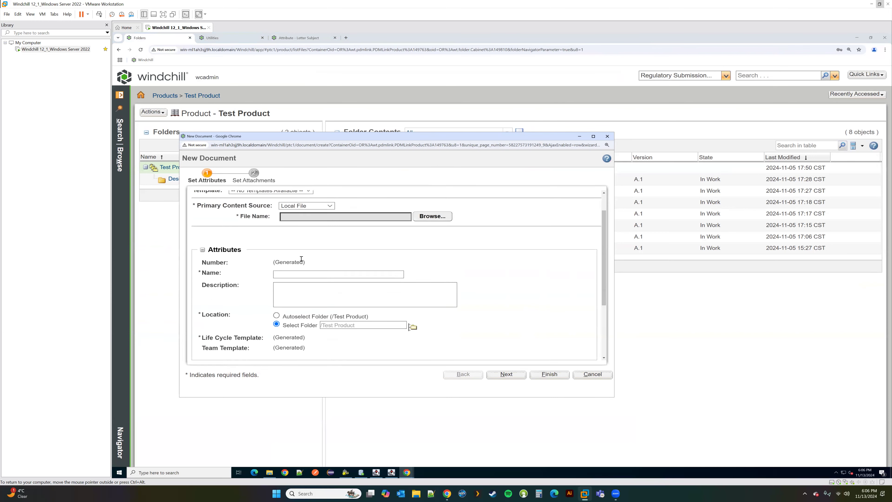
# Step: Pick Option 1 from the Letter Subject list, then return to the Letter Subject attribute page
pyautogui.click(280, 297)
pyautogui.press('Down')
pyautogui.press('Down')
pyautogui.press('Down')
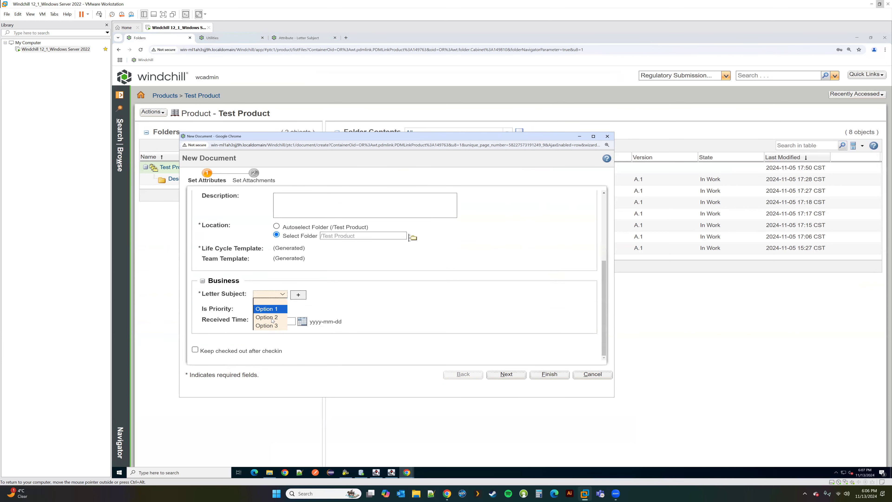
pyautogui.click(277, 309)
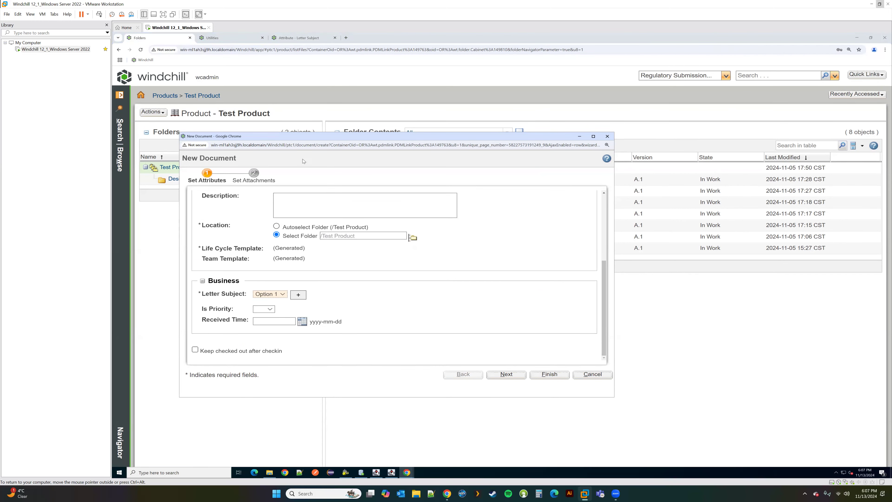
pyautogui.click(299, 38)
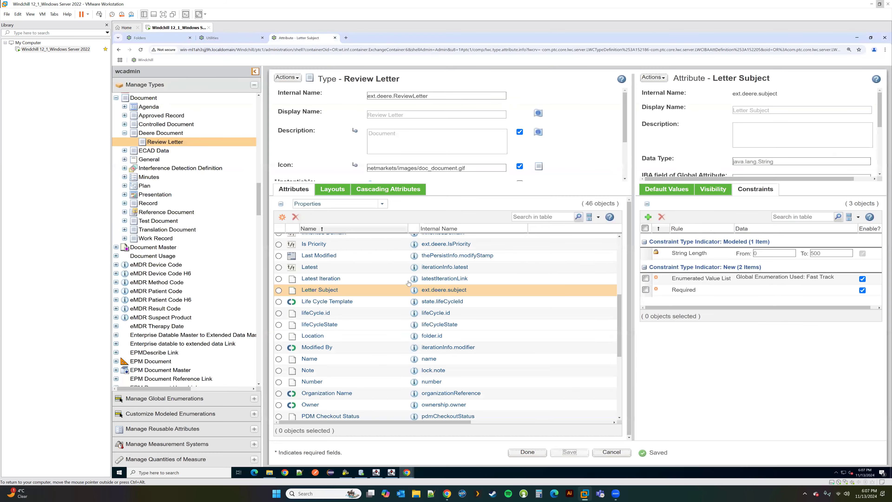
# Step: Delete the Enumerated Value List constraint from Letter Subject
pyautogui.click(415, 290)
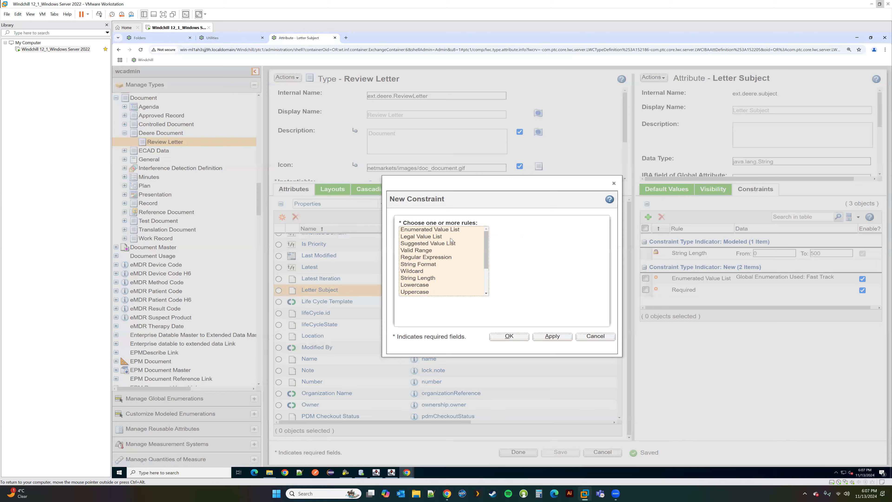
pyautogui.click(434, 238)
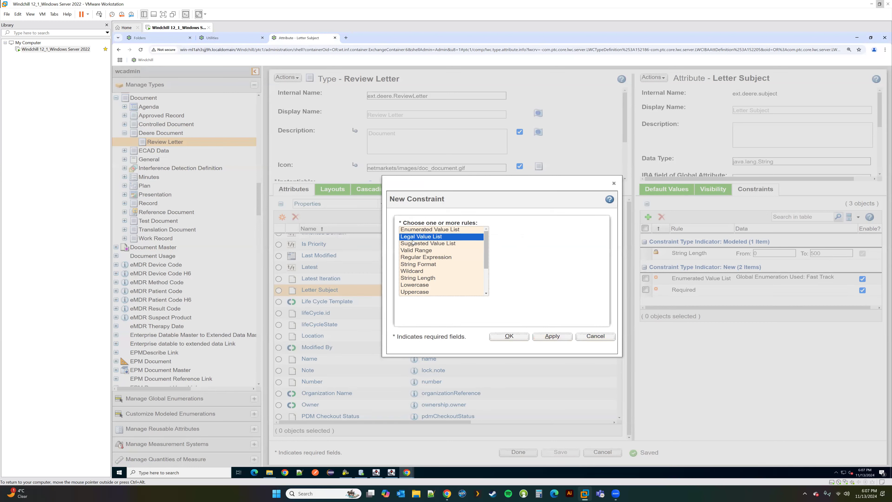
pyautogui.click(595, 336)
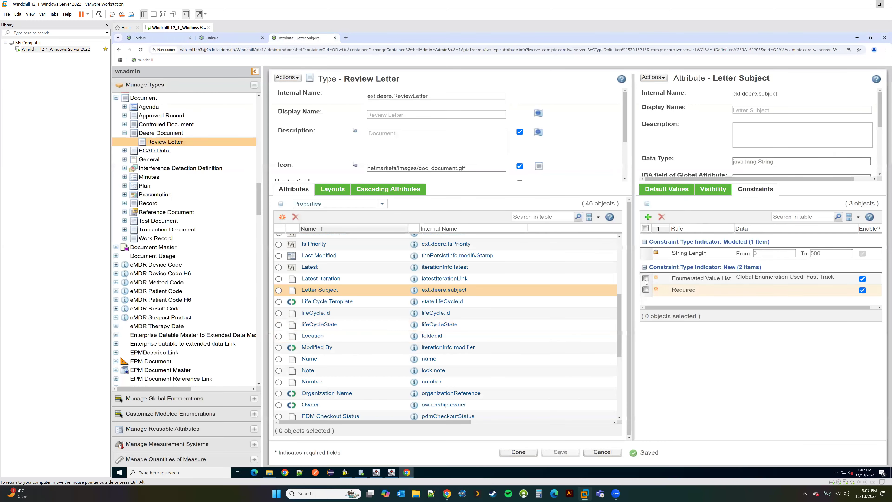
pyautogui.click(662, 217)
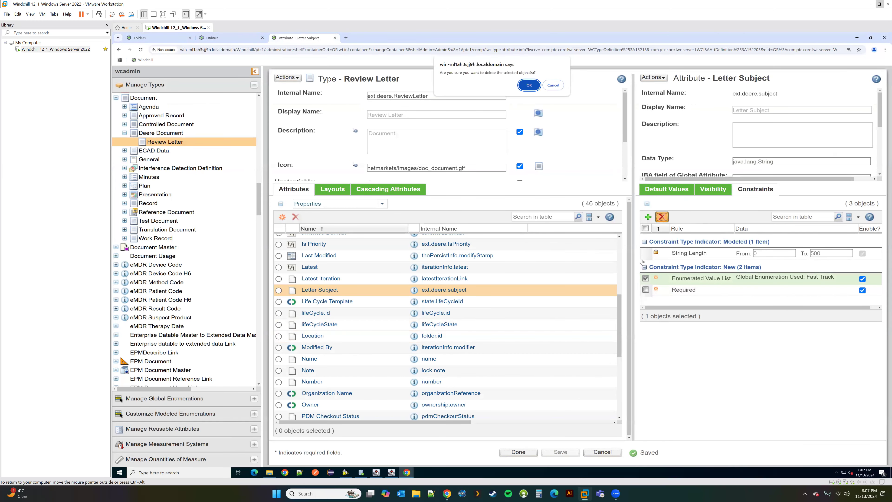
pyautogui.click(529, 85)
# Step: Add a Legal Value List constraint to Letter Subject
pyautogui.click(649, 217)
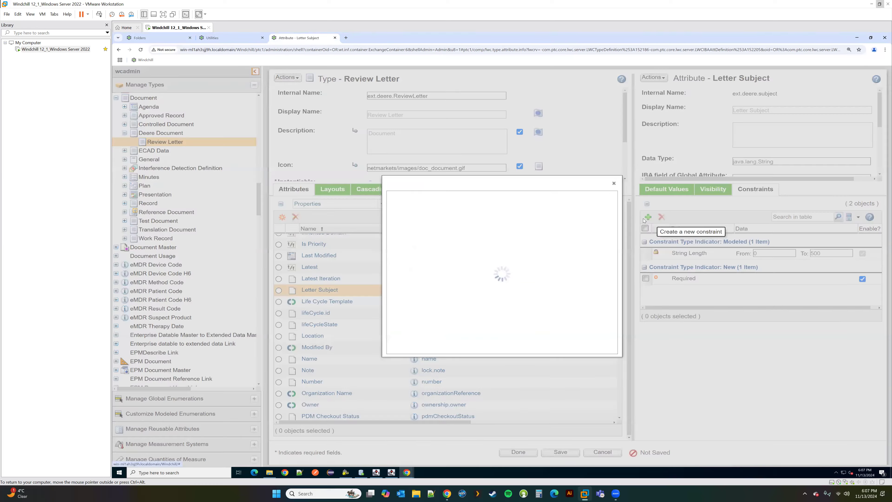
pyautogui.click(440, 237)
pyautogui.click(509, 337)
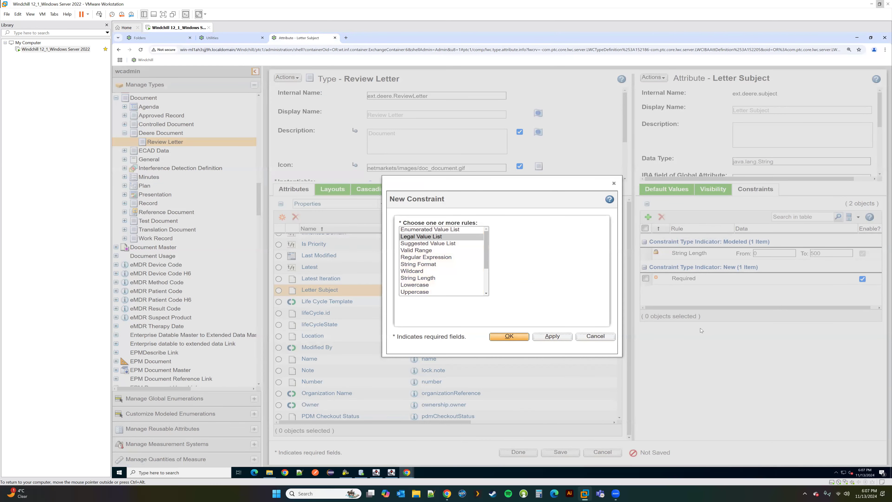
pyautogui.click(836, 291)
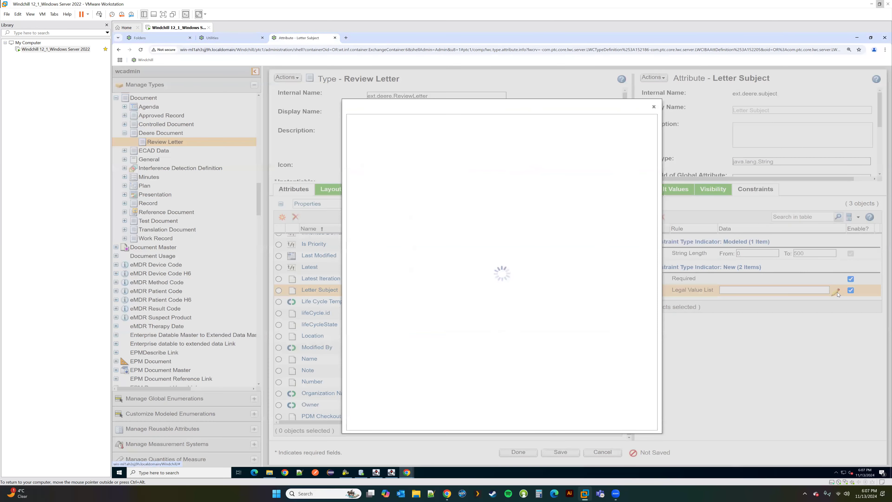
# Step: Enter legal values Test 1 and Test 2, then accept and save the constraint
pyautogui.click(418, 190)
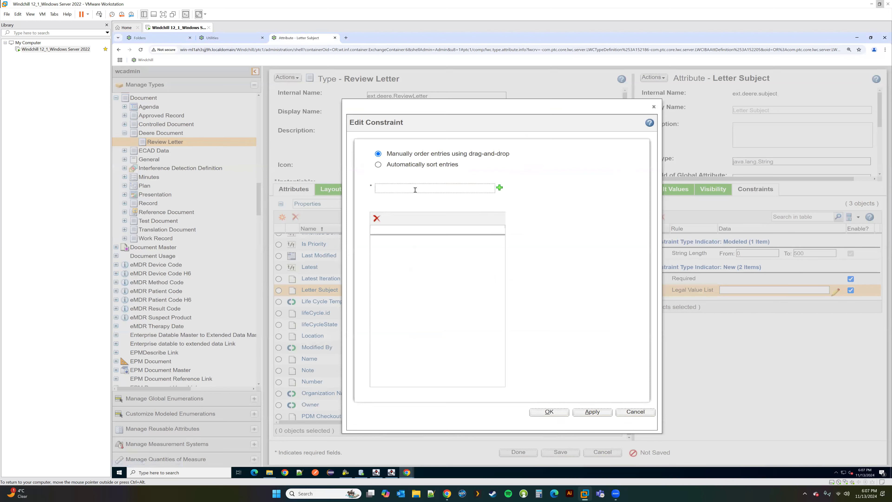
pyautogui.write('Test 1')
pyautogui.click(500, 188)
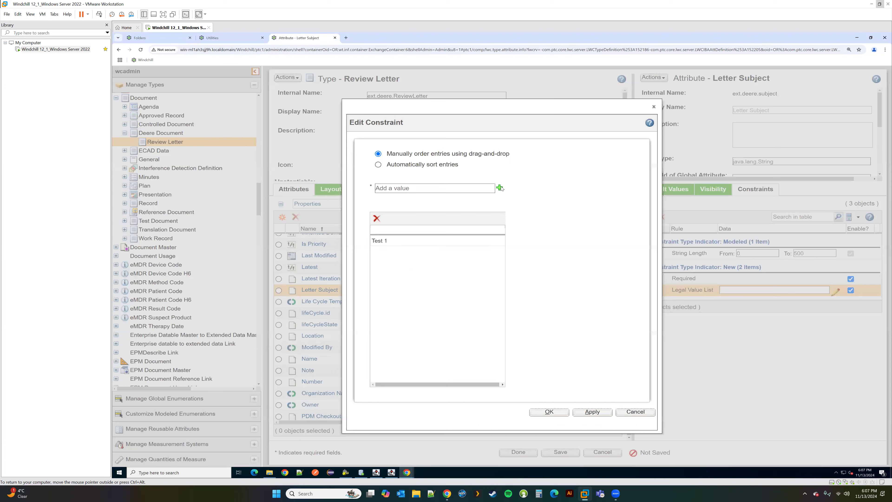
pyautogui.click(415, 190)
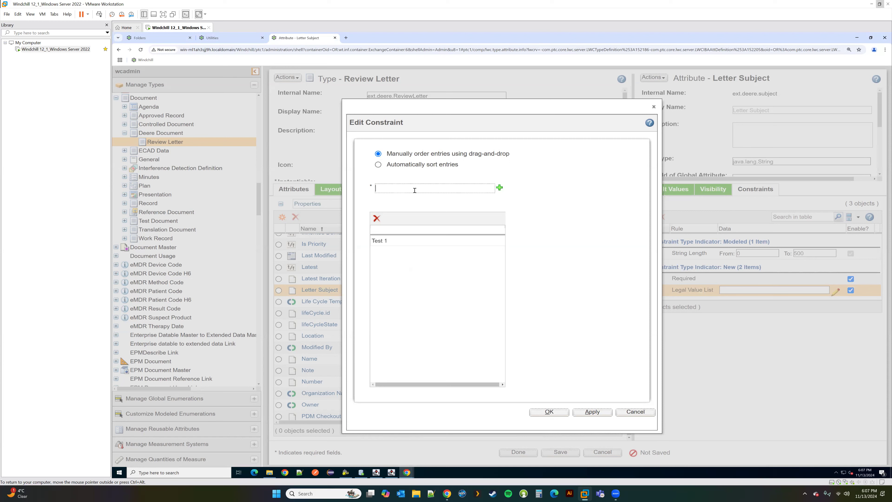
pyautogui.write('Test 2')
pyautogui.press('Return')
pyautogui.click(410, 191)
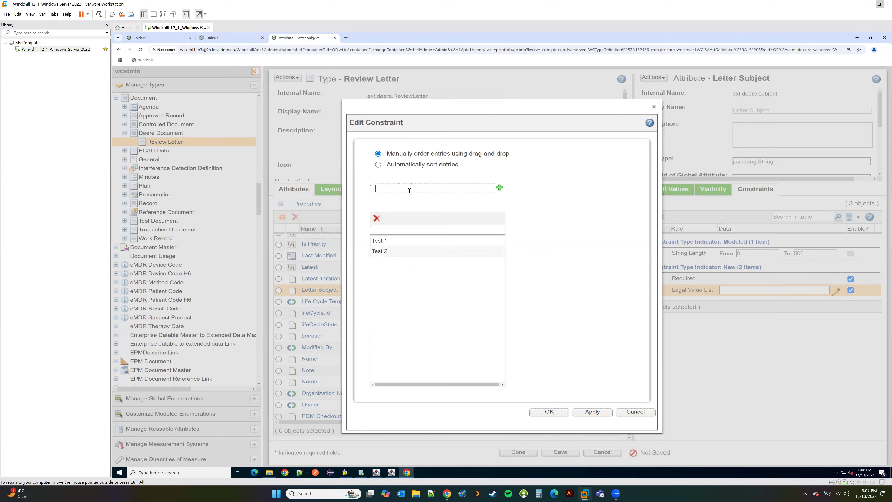
pyautogui.write('Test 3')
pyautogui.click(549, 412)
pyautogui.click(561, 452)
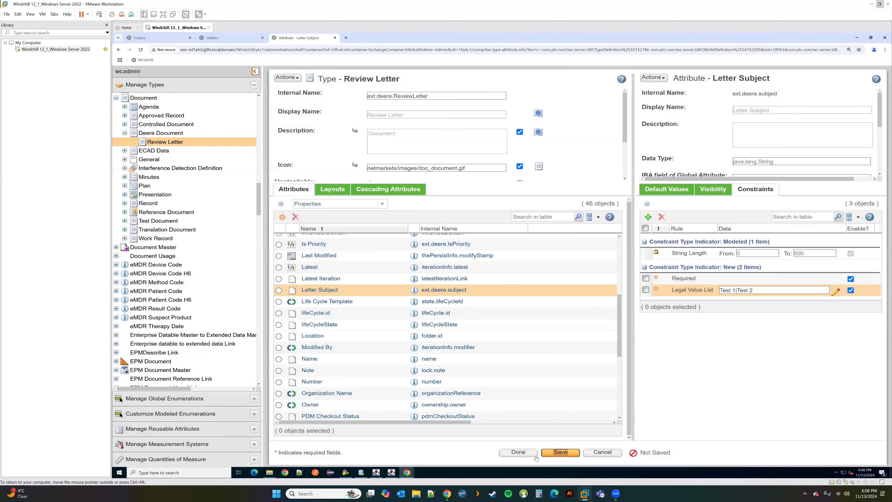
# Step: Check that a new Review Letter's Letter Subject dropdown offers only Test 1 and Test 2
pyautogui.click(140, 37)
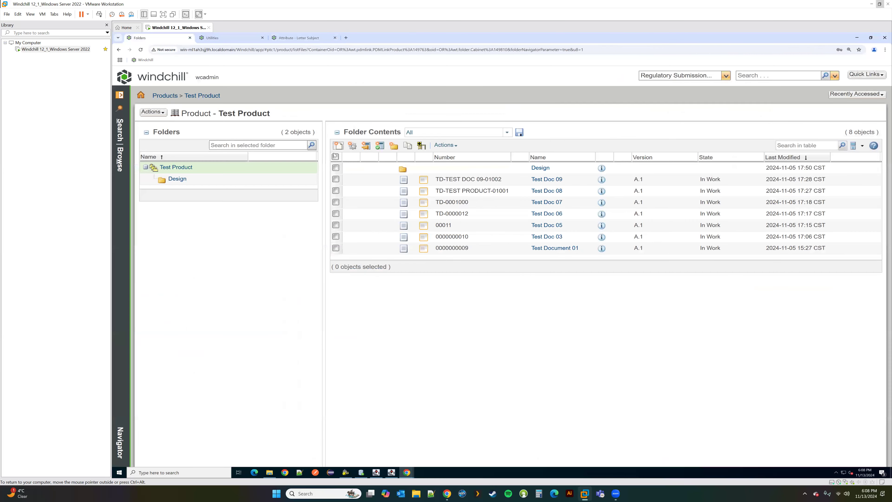
pyautogui.click(314, 204)
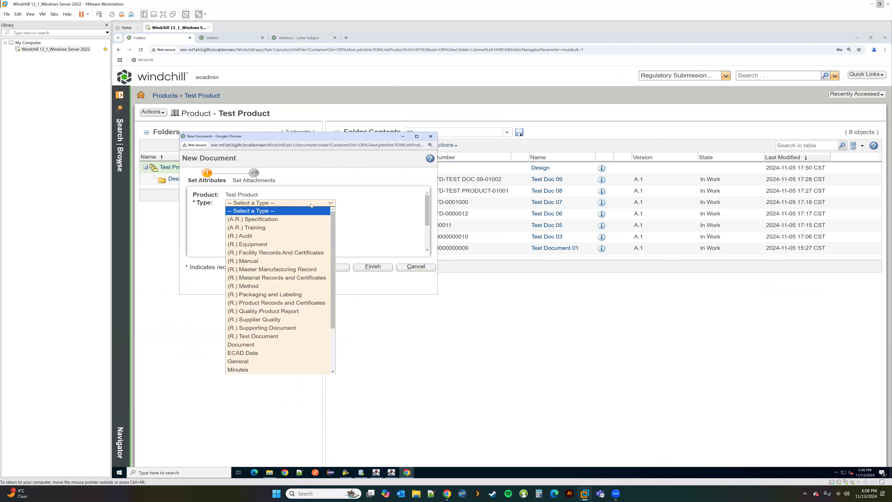
pyautogui.click(264, 346)
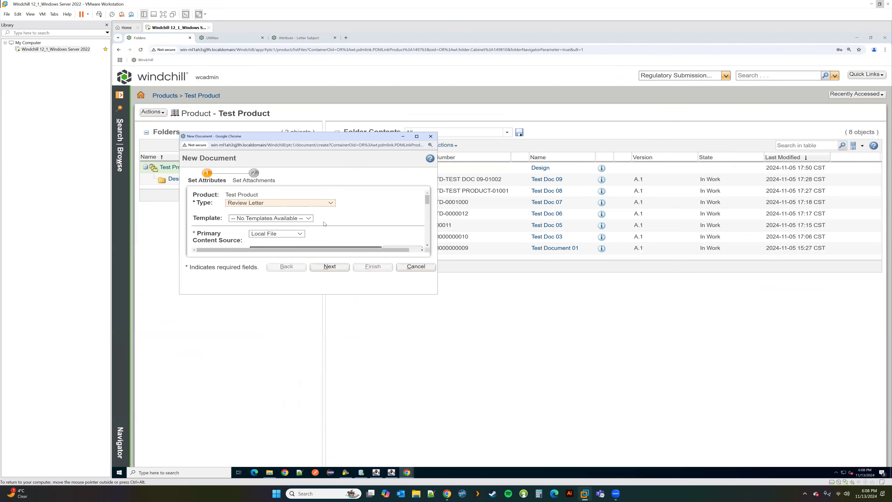
pyautogui.scroll(-5, 325, 224)
pyautogui.moveTo(437, 294); pyautogui.dragTo(590, 380)
pyautogui.click(267, 277)
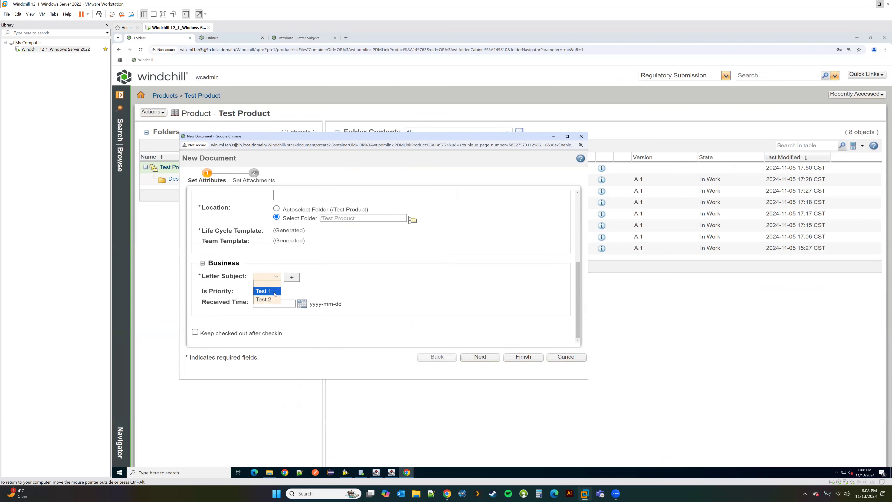
pyautogui.click(449, 312)
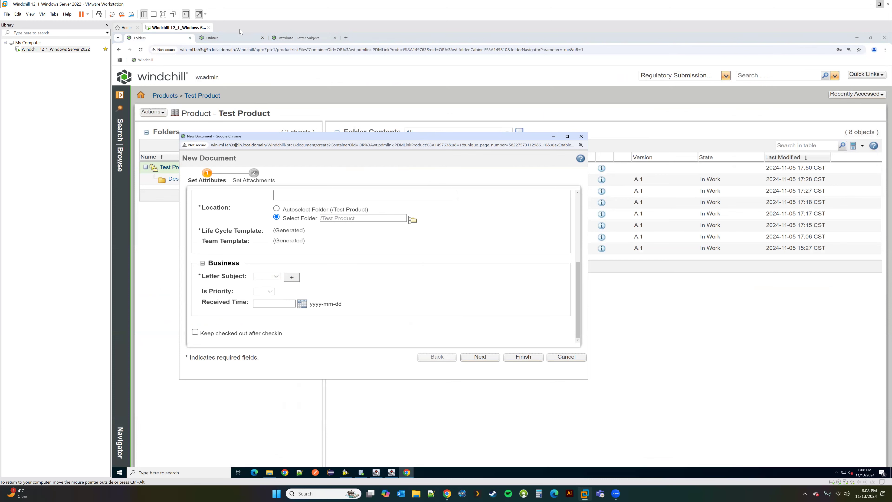
pyautogui.click(314, 38)
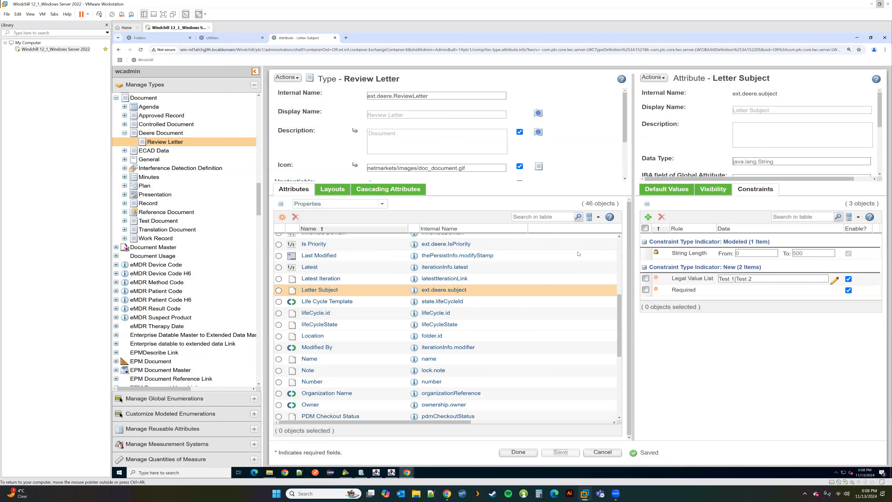
# Step: Open a new Letter Subject constraint and its help page on adding constraints
pyautogui.click(648, 216)
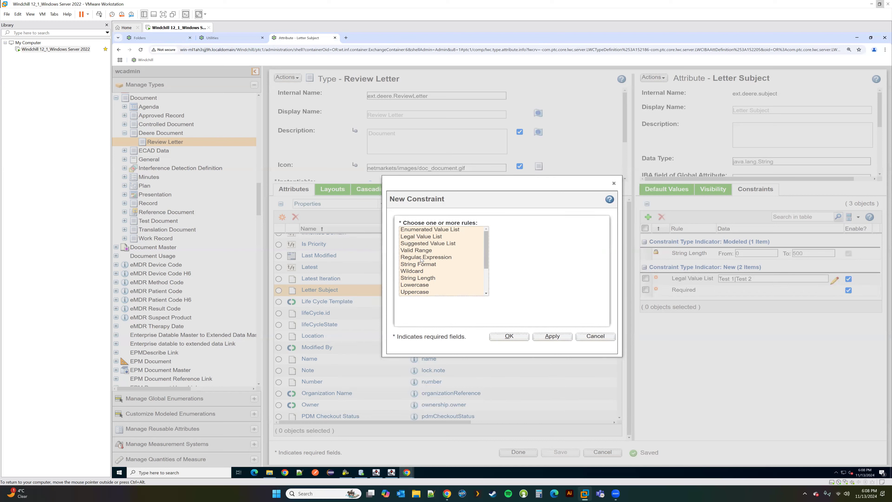
pyautogui.scroll(-2, 420, 271)
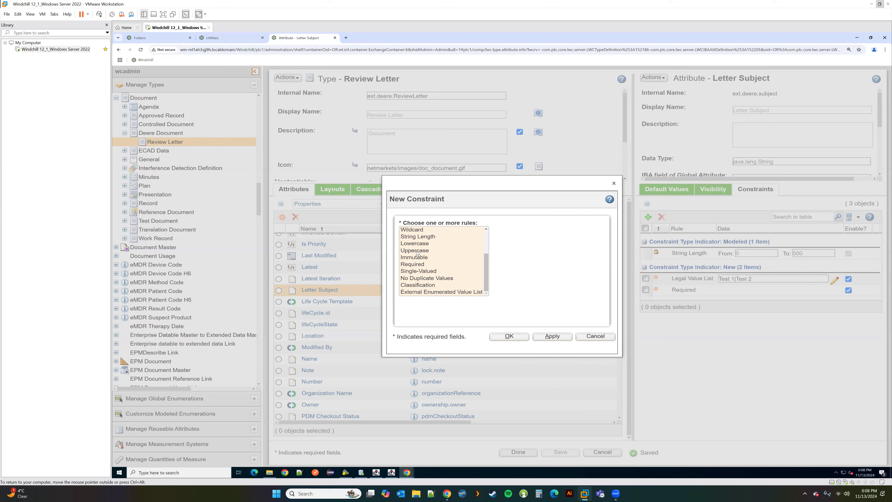
pyautogui.click(610, 201)
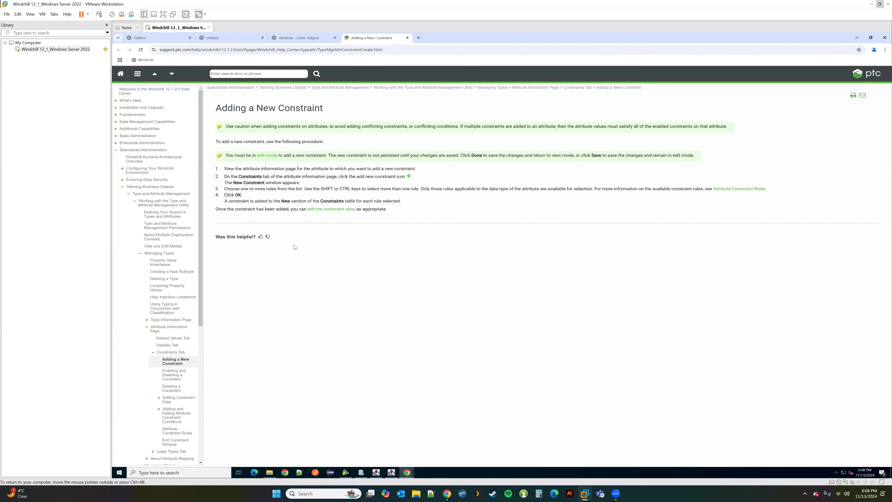
# Step: Read the Attribute Constraint Rules help, cancel the unfinished constraint, and go to Test Product's folder
pyautogui.click(735, 189)
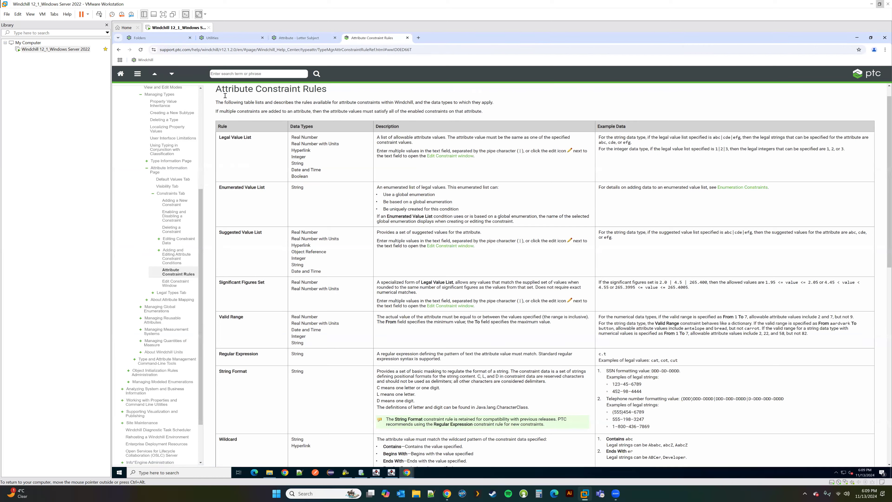
pyautogui.click(227, 38)
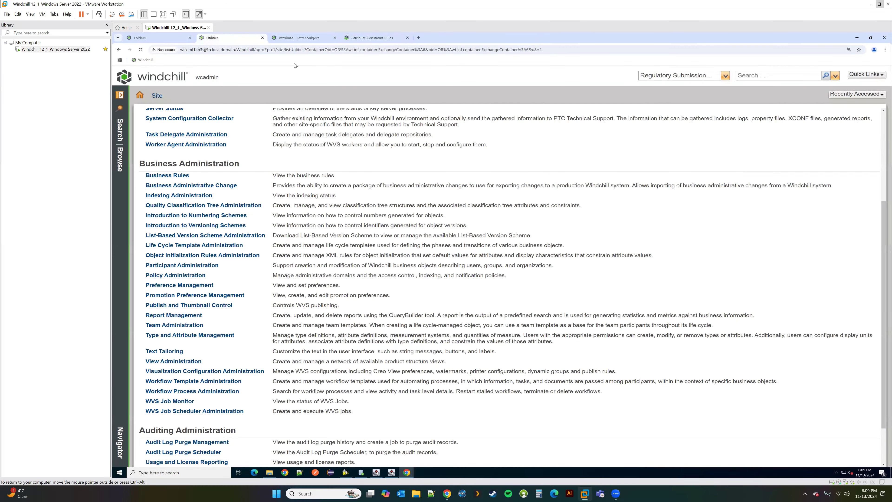
pyautogui.click(300, 38)
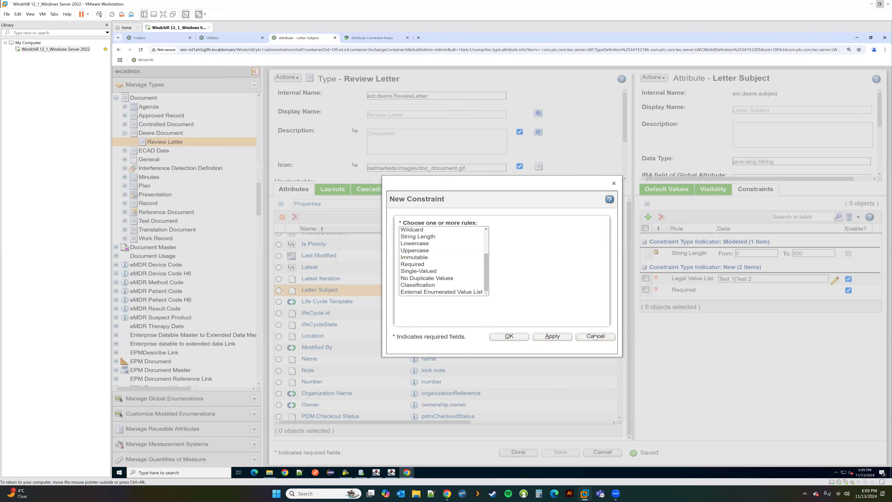
pyautogui.click(596, 336)
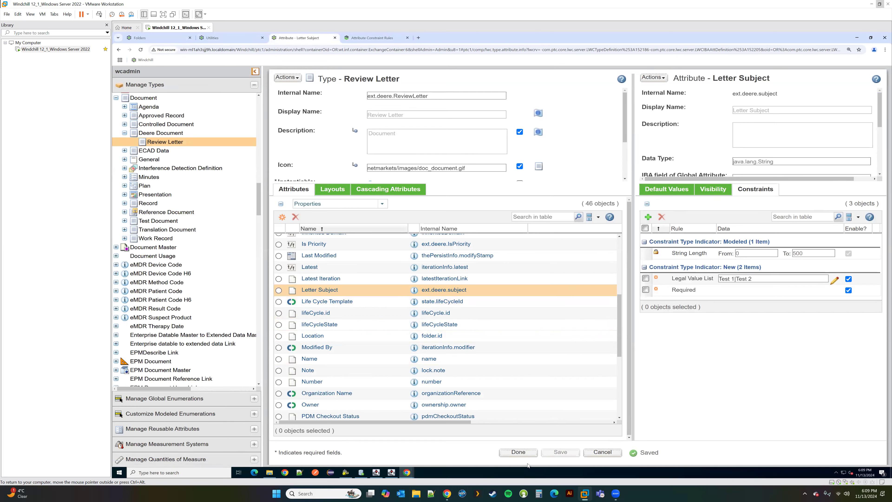
pyautogui.click(156, 39)
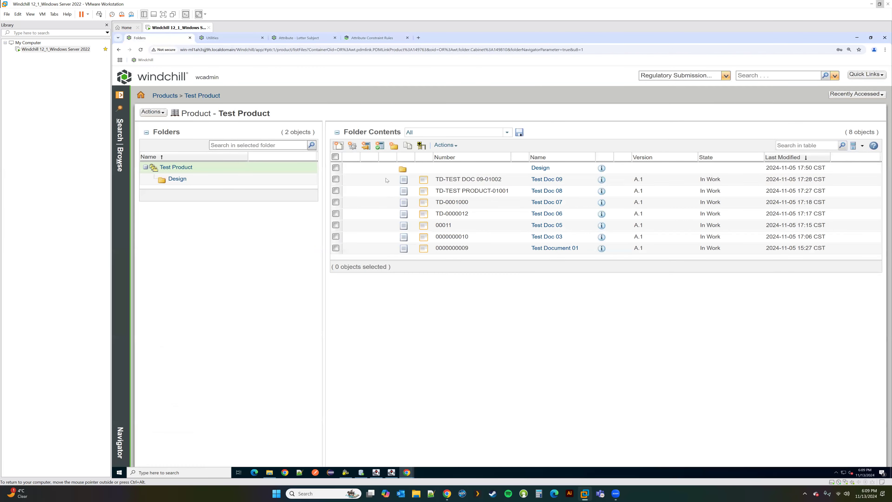
# Step: Start a new Review Letter document in Test Product with no content and enter its name
pyautogui.click(339, 145)
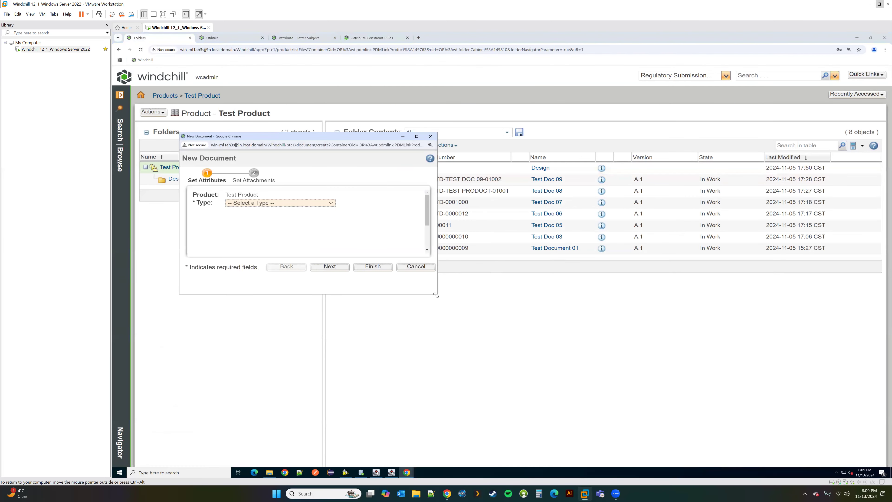
pyautogui.click(280, 203)
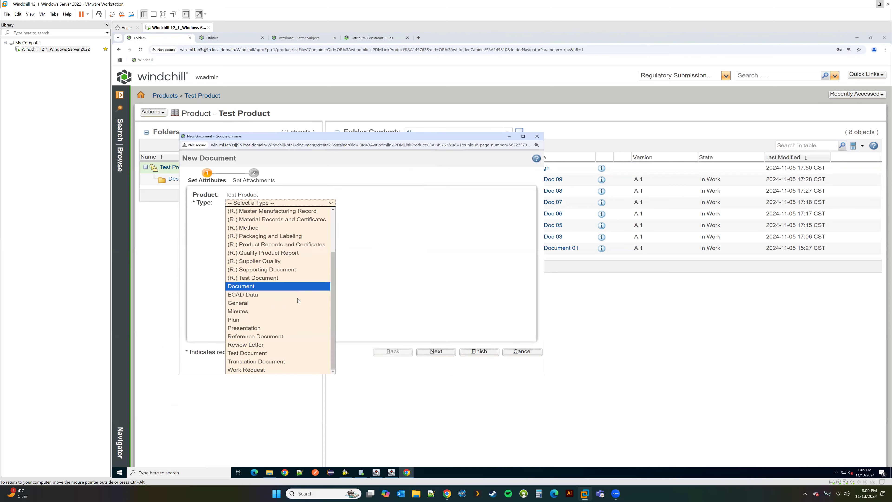
pyautogui.click(303, 343)
pyautogui.click(304, 234)
pyautogui.click(299, 249)
pyautogui.click(290, 289)
pyautogui.write('Test Doc10')
pyautogui.scroll(-4, 267, 274)
# Step: Set Letter Subject Test 1, Is Priority No, Received Time the 13th, and finish the document
pyautogui.click(267, 274)
pyautogui.click(265, 285)
pyautogui.click(264, 286)
pyautogui.click(269, 306)
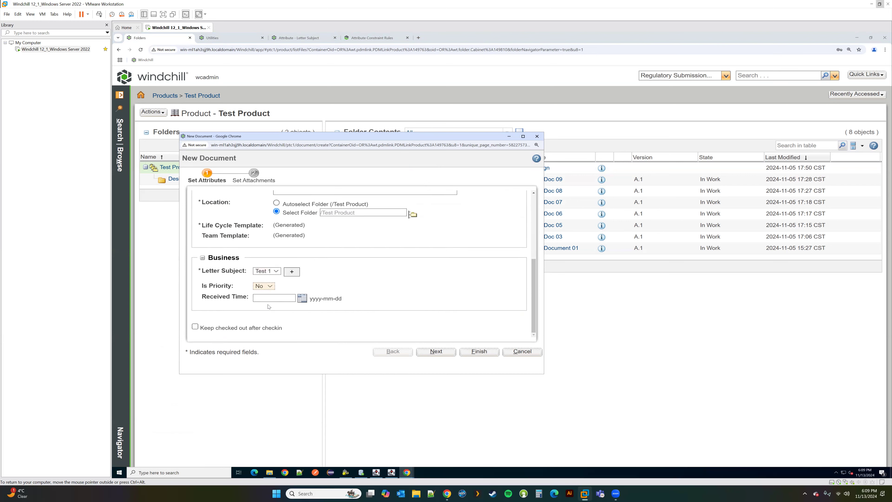
pyautogui.click(303, 299)
pyautogui.click(356, 377)
pyautogui.click(480, 351)
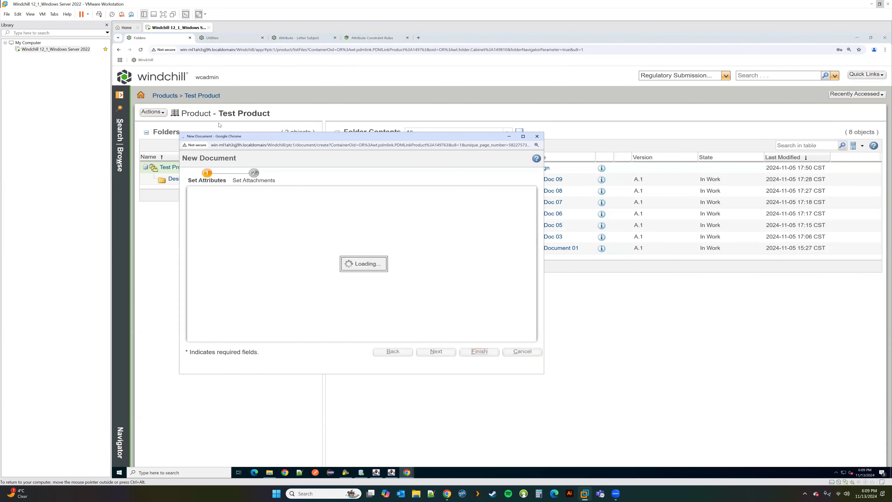
pyautogui.click(200, 95)
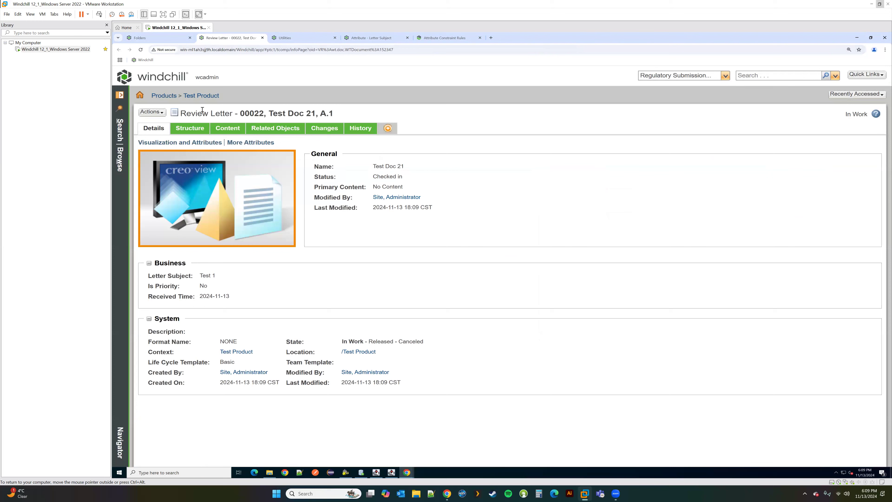
# Step: Check out Test Doc 21 for editing, set its edit window aside, and return to Letter Subject
pyautogui.click(152, 112)
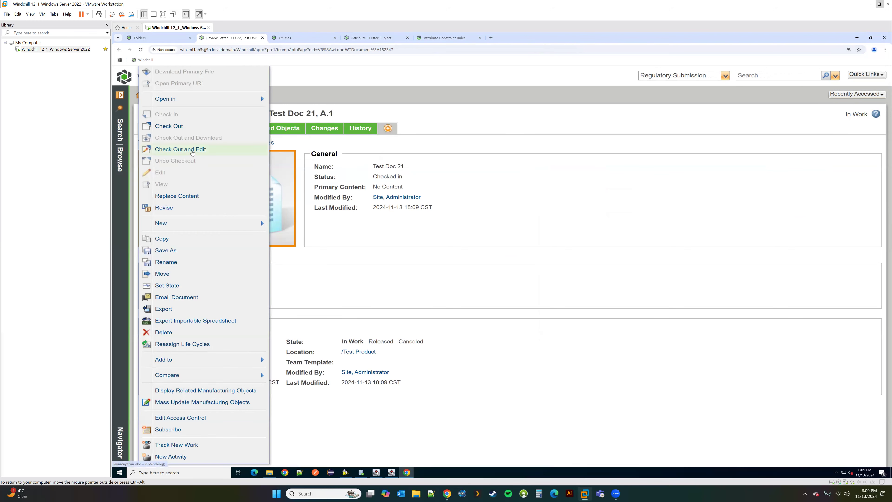
pyautogui.click(181, 150)
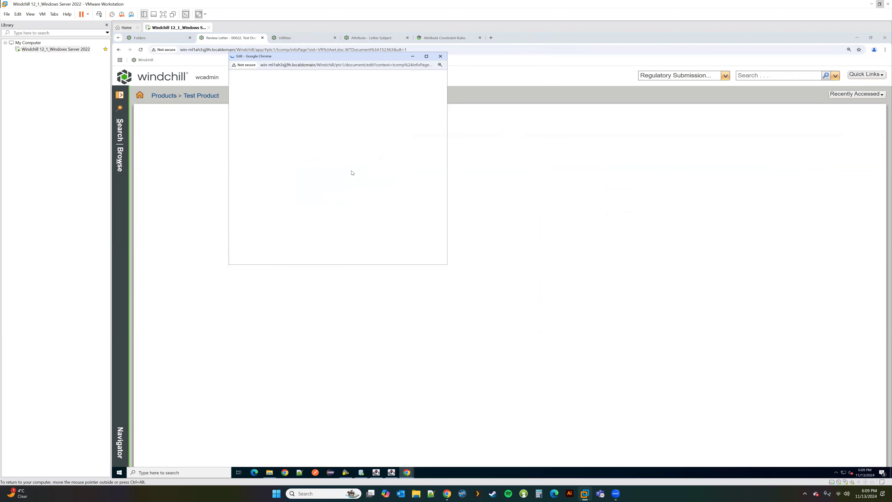
pyautogui.moveTo(447, 267); pyautogui.dragTo(701, 387)
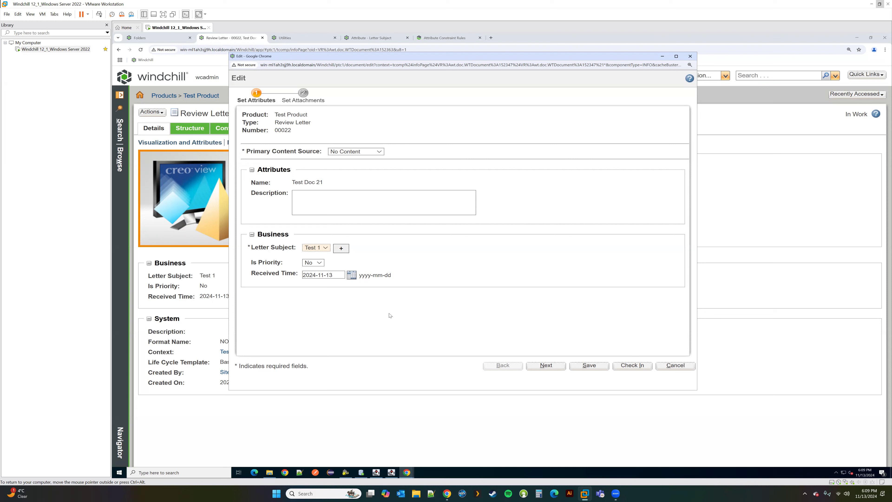
pyautogui.click(663, 57)
pyautogui.click(369, 38)
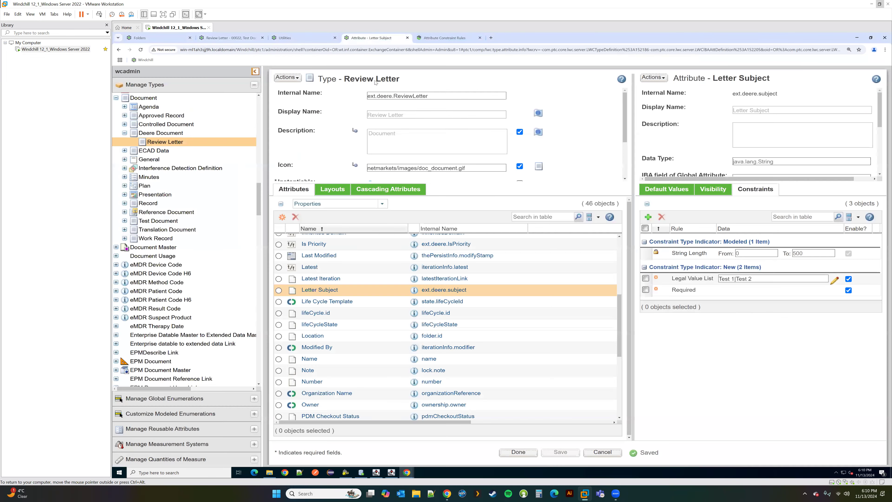
# Step: In the Review Letter Edit Layout, move Is Priority out of the Business group
pyautogui.click(333, 189)
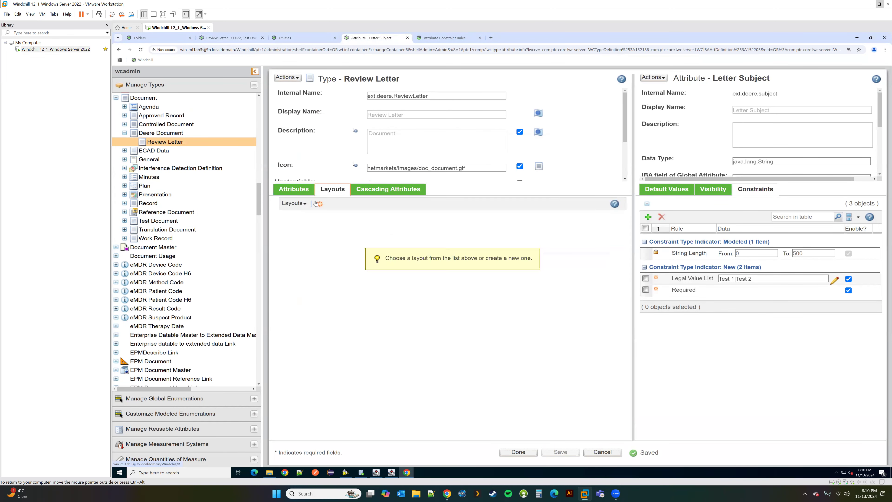
pyautogui.click(294, 203)
pyautogui.click(311, 250)
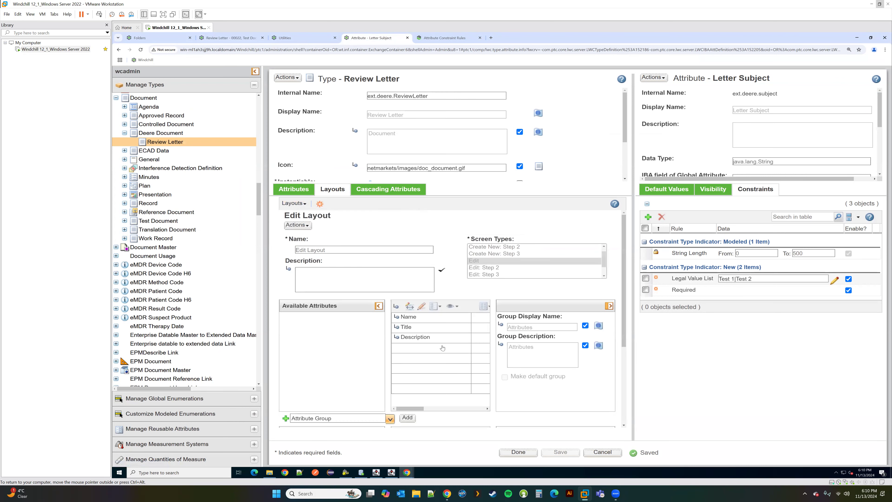
pyautogui.scroll(-1, 434, 344)
pyautogui.scroll(-2, 434, 343)
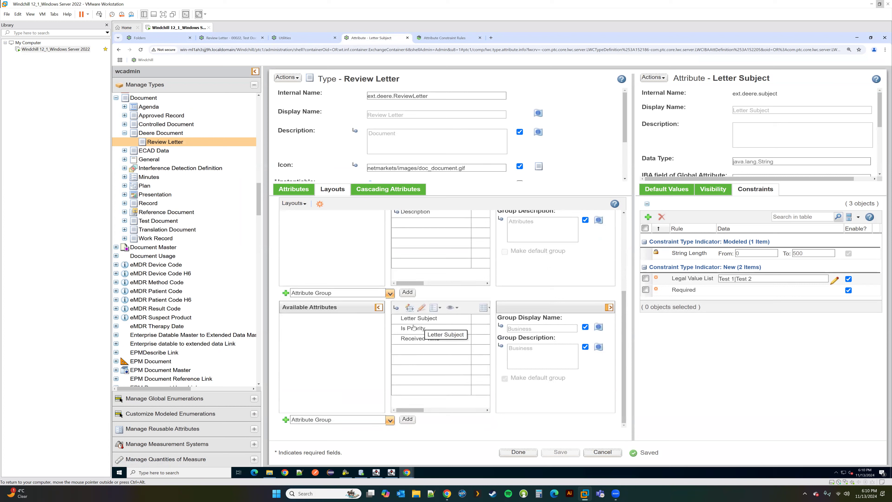
pyautogui.moveTo(413, 328); pyautogui.dragTo(379, 331)
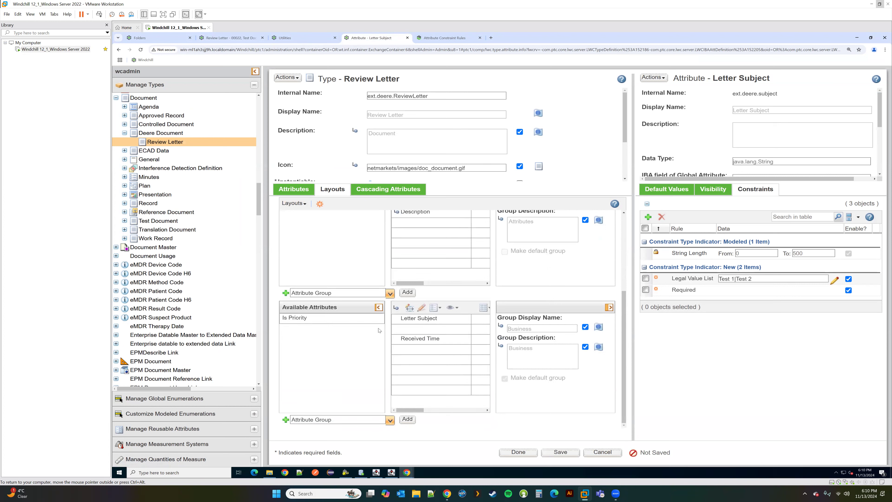
# Step: Make Letter Subject Read Only on Edit, save the layout, and bring back the edit window
pyautogui.click(415, 319)
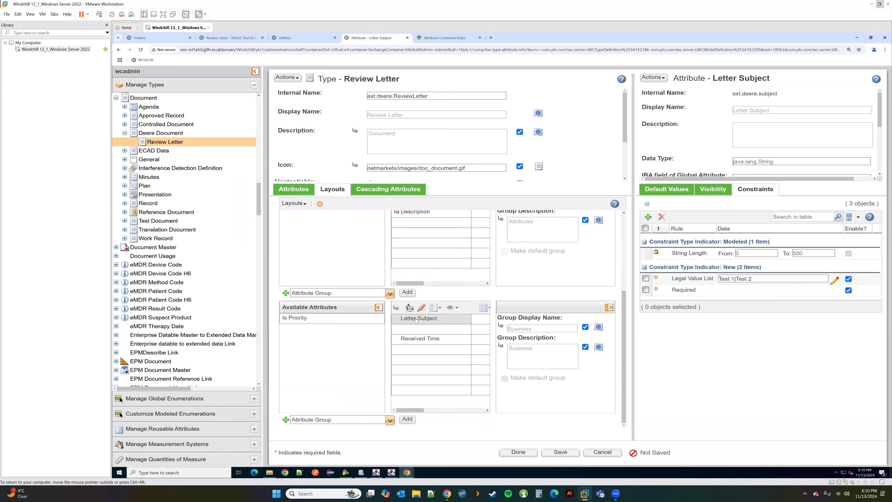
pyautogui.click(713, 189)
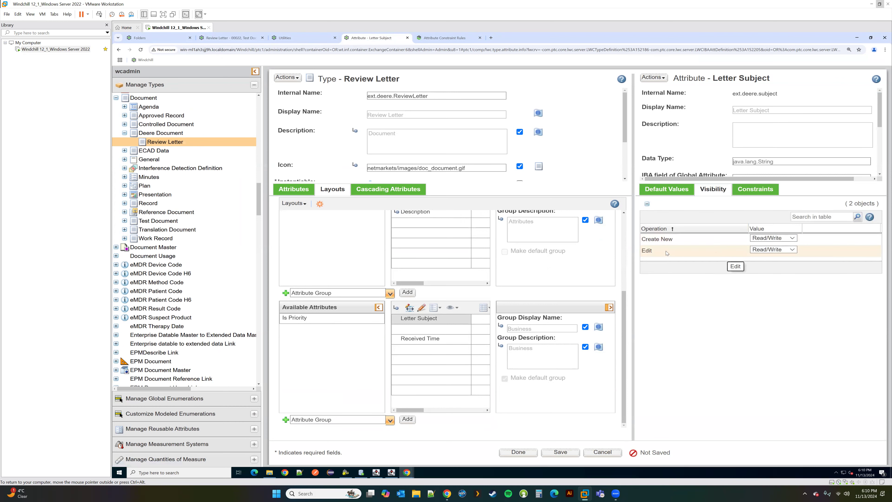
pyautogui.click(773, 249)
pyautogui.click(769, 267)
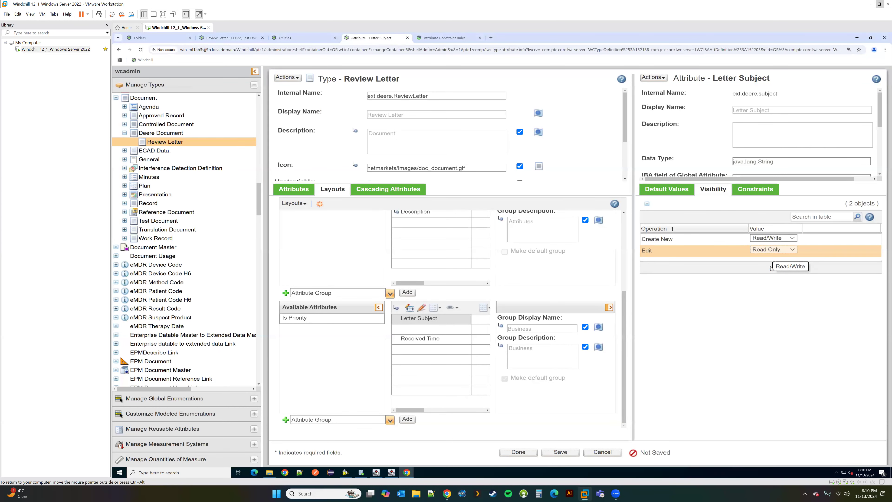
pyautogui.click(571, 454)
pyautogui.moveTo(407, 472)
pyautogui.click(501, 444)
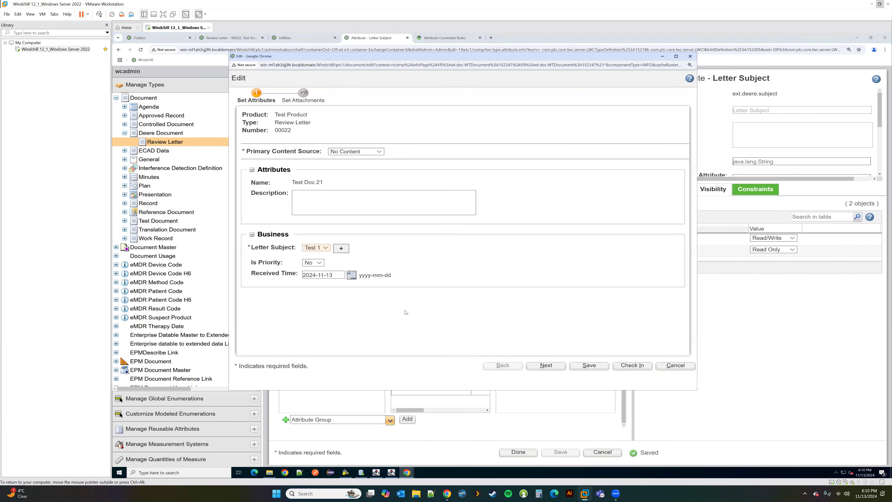
# Step: Reopen Test Doc 21 for editing and change Received Time to 2024-11-06
pyautogui.press('F5')
pyautogui.press('Return')
pyautogui.click(514, 100)
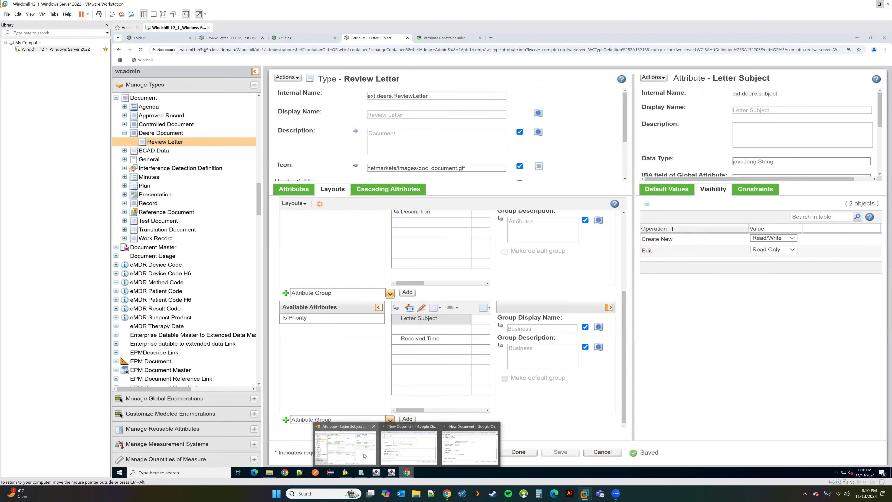
pyautogui.click(222, 37)
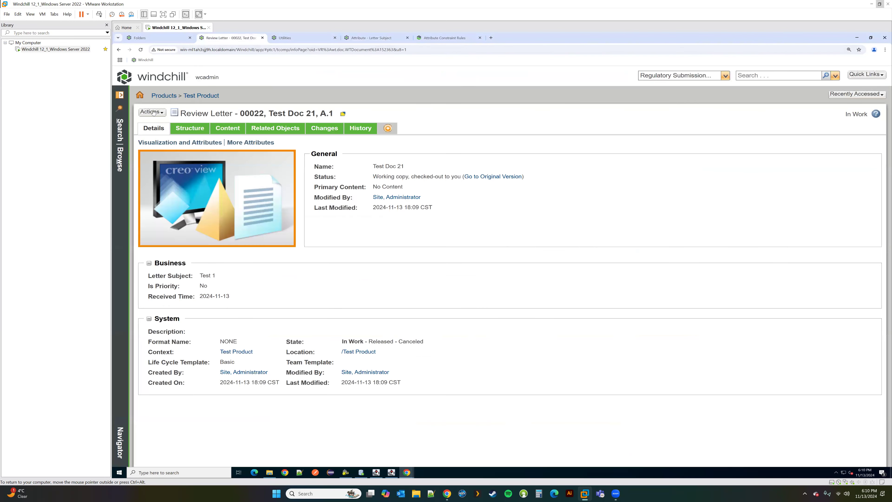
pyautogui.click(152, 112)
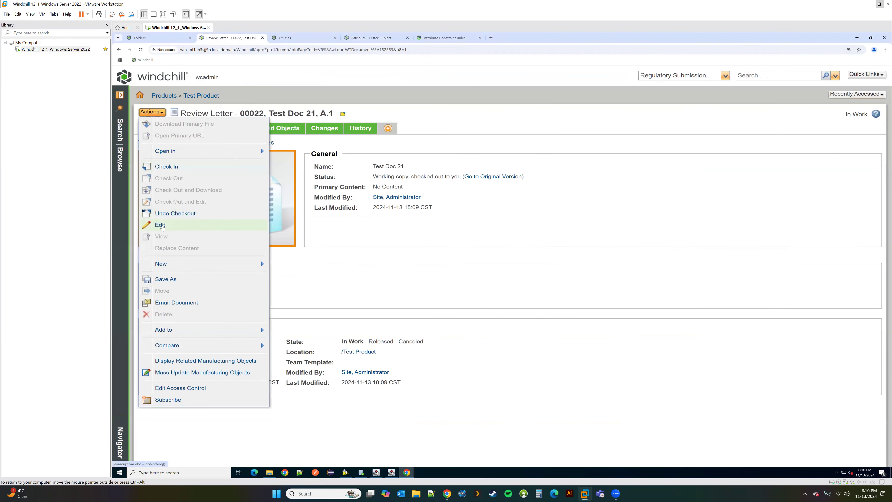
pyautogui.click(160, 225)
pyautogui.click(432, 53)
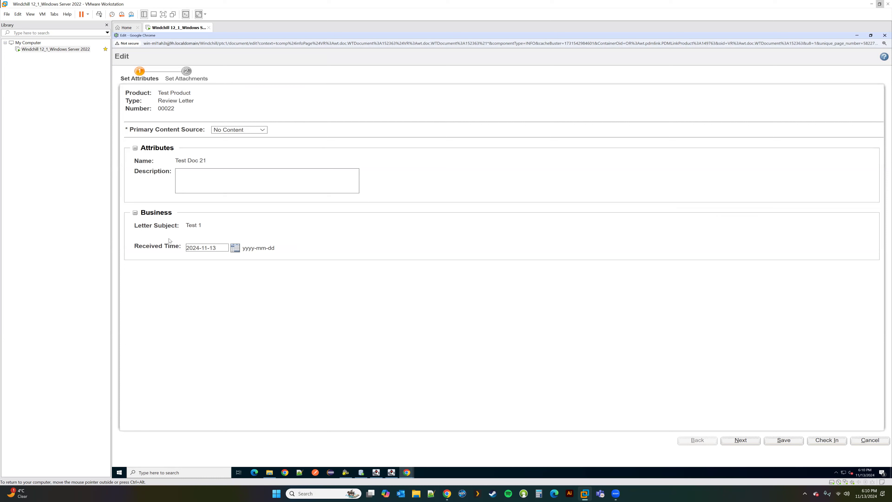
pyautogui.click(235, 248)
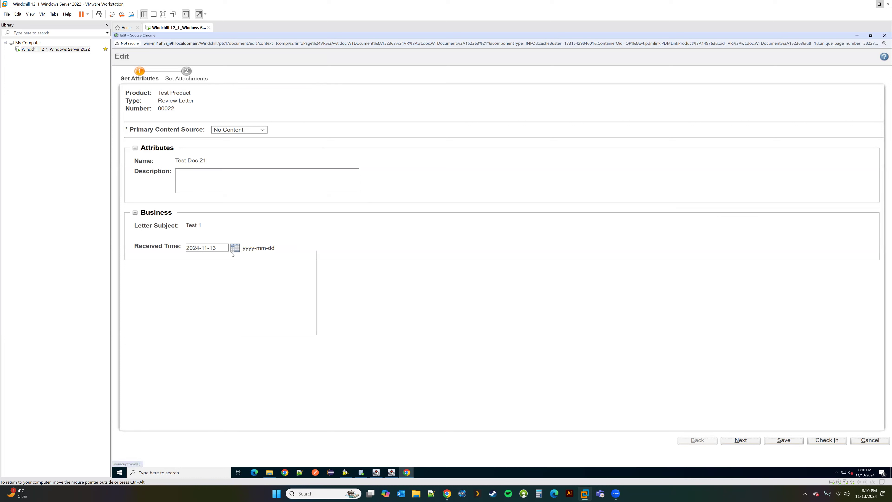
pyautogui.click(286, 319)
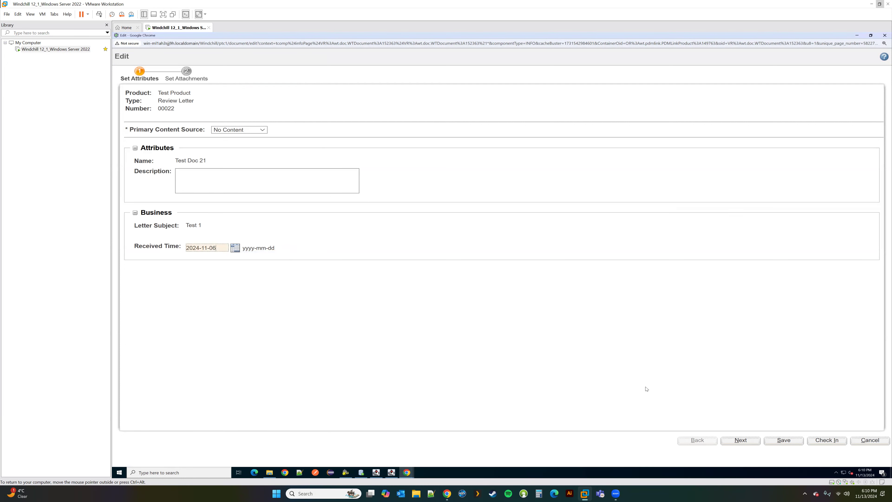
pyautogui.click(793, 443)
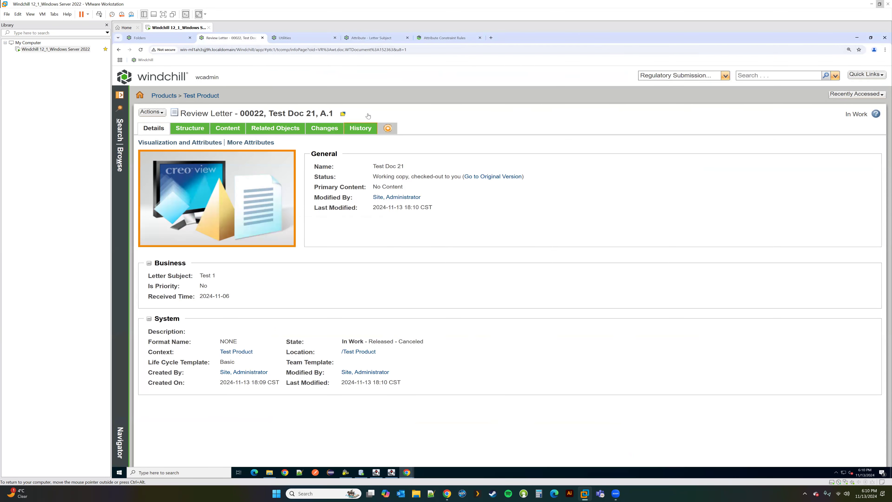
# Step: Check in Test Doc 21 as version A.2 and return to the Letter Subject page
pyautogui.click(152, 112)
pyautogui.click(176, 170)
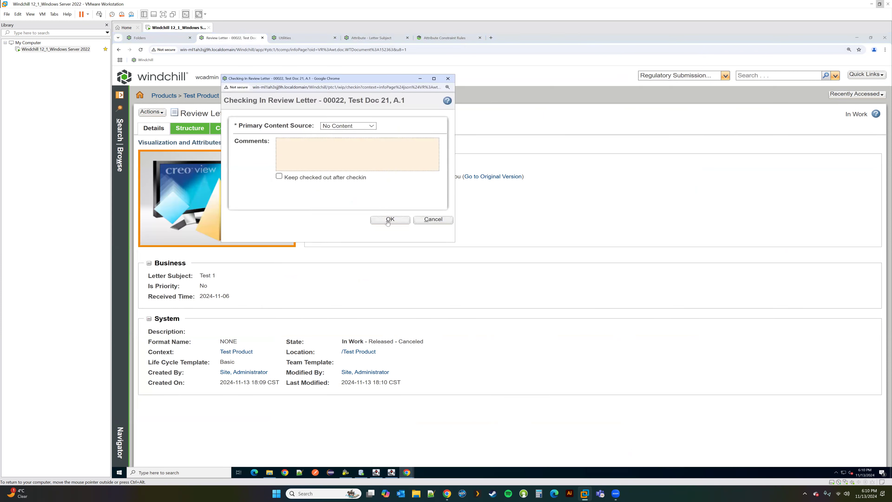
pyautogui.click(389, 220)
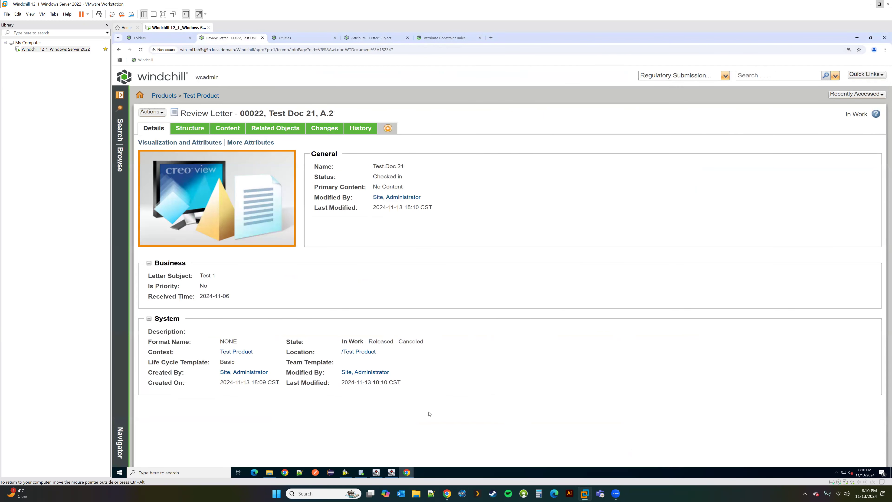
pyautogui.click(376, 38)
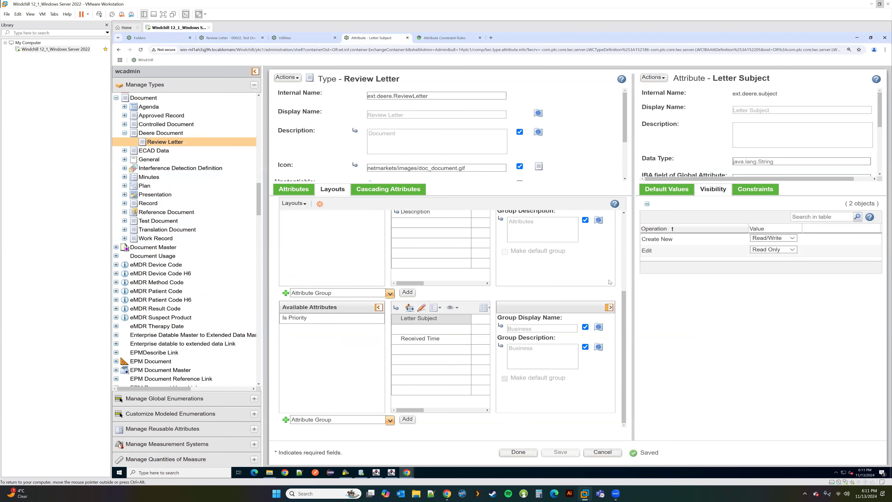
# Step: Open the group attribute properties of Letter Subject in the Review Letter layout
pyautogui.moveTo(633, 284); pyautogui.dragTo(765, 283)
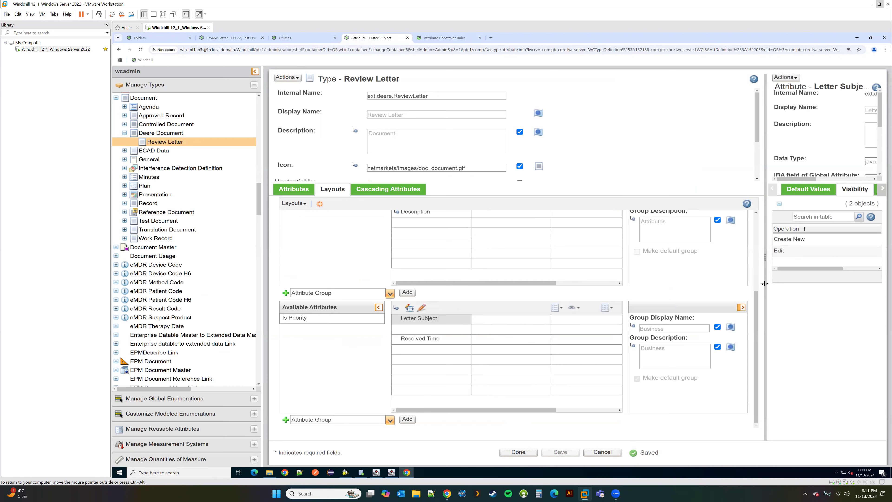
pyautogui.rightClick(417, 322)
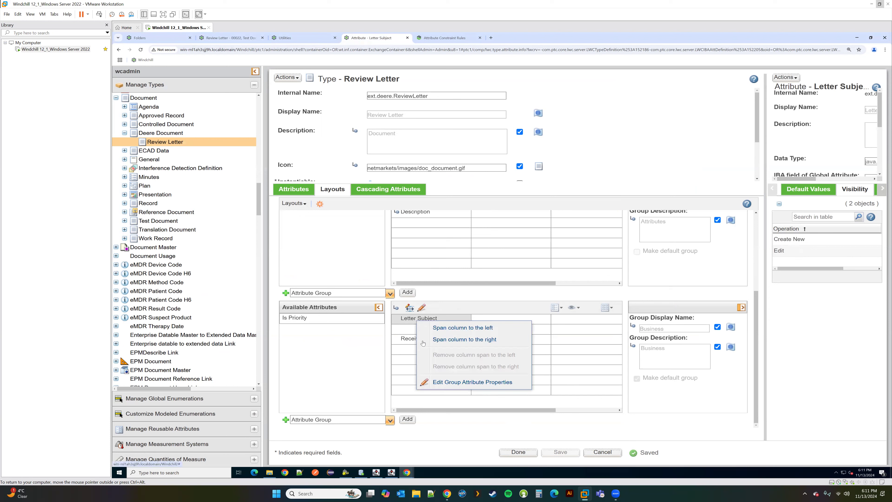
pyautogui.click(471, 383)
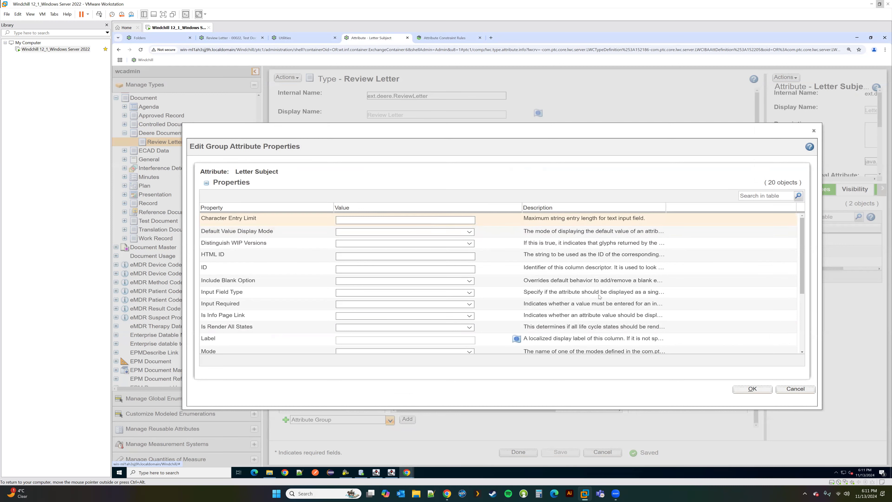
pyautogui.click(798, 389)
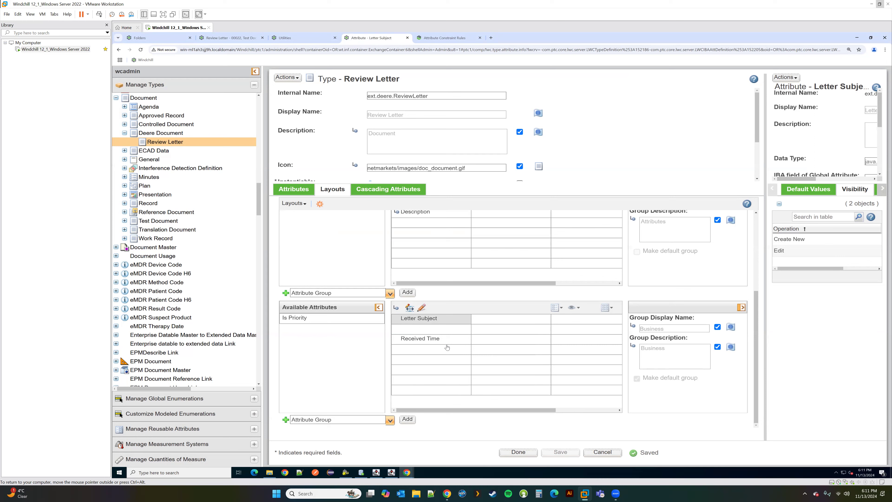
pyautogui.rightClick(414, 320)
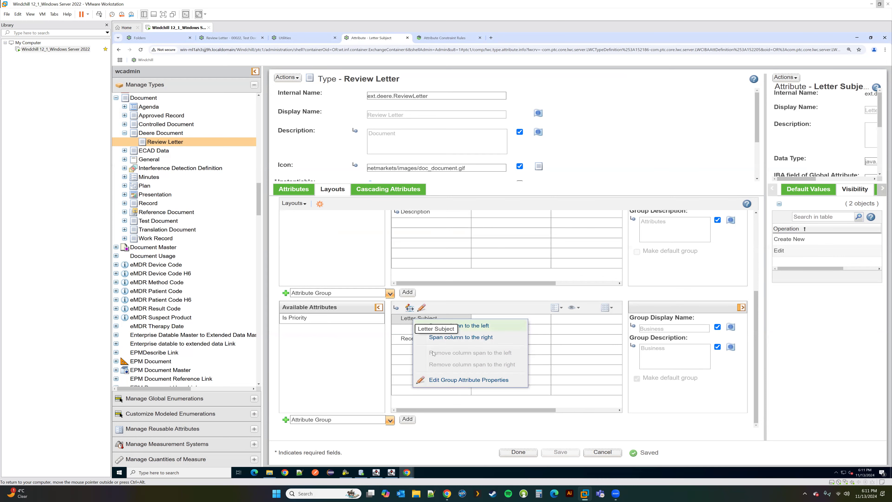
pyautogui.click(457, 380)
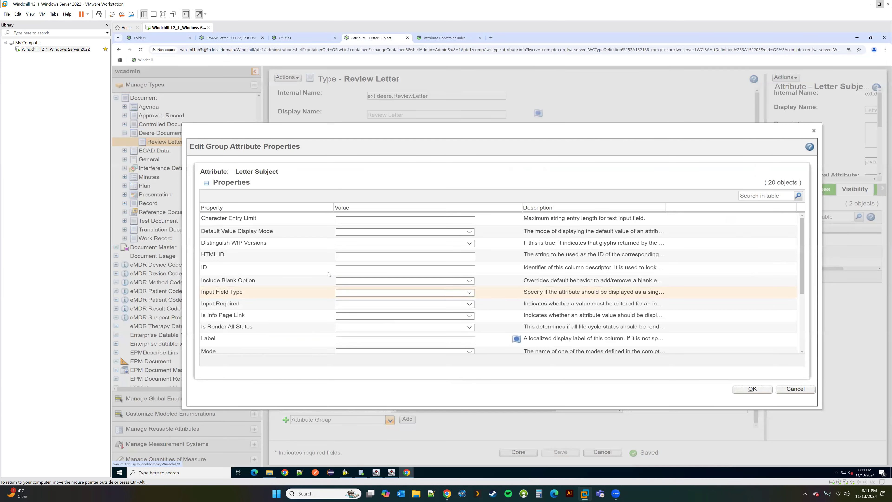
pyautogui.scroll(-3, 329, 270)
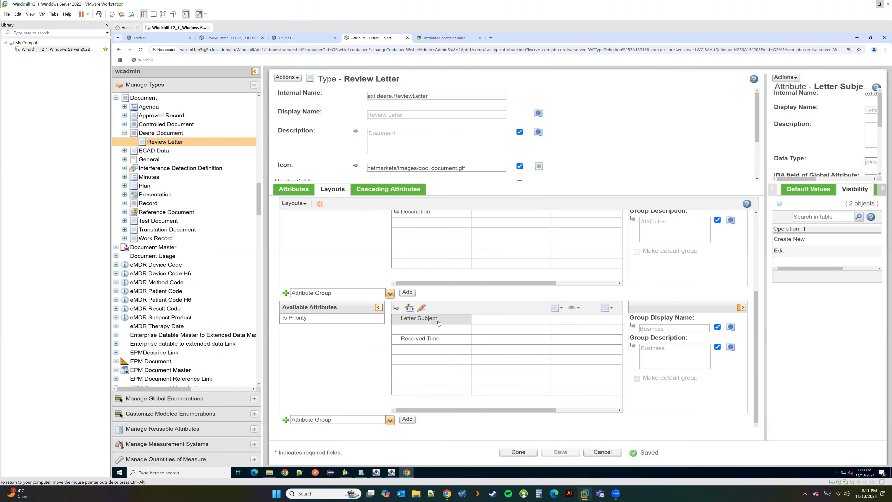
pyautogui.rightClick(440, 320)
pyautogui.click(464, 380)
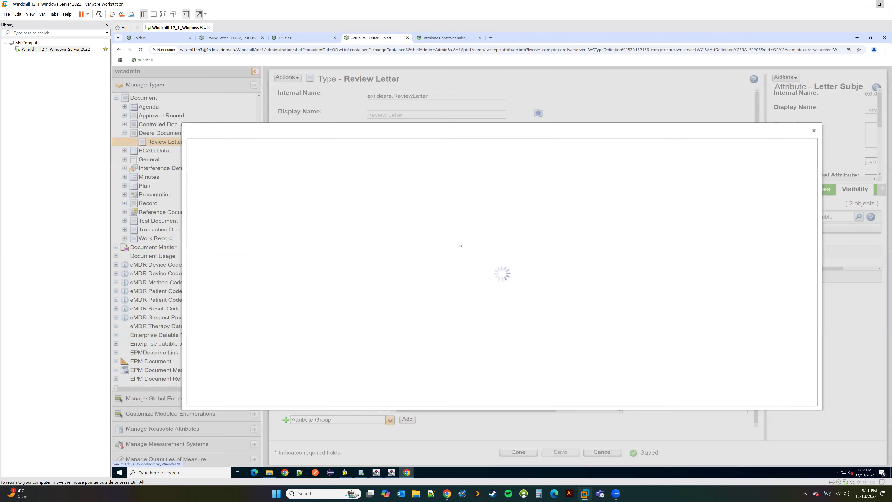
# Step: Localize the Label with master text 'Subject', apply it, and save the layout
pyautogui.click(516, 339)
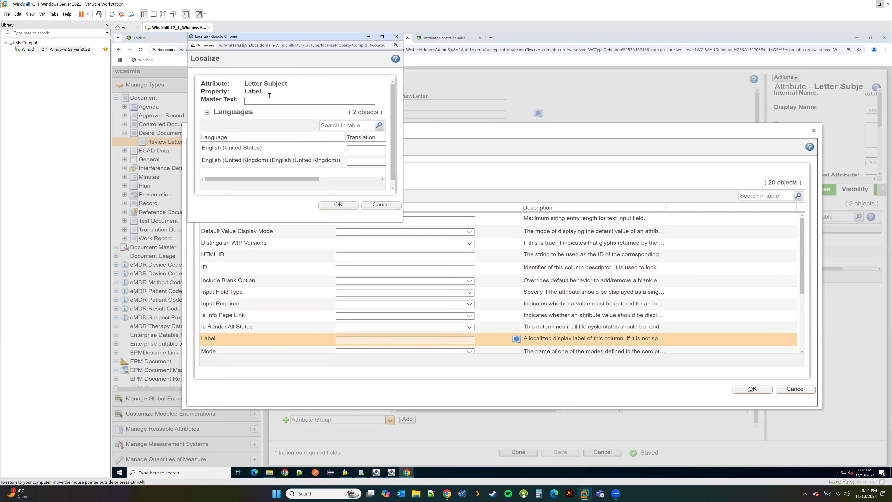
pyautogui.click(267, 105)
pyautogui.moveTo(403, 222); pyautogui.dragTo(574, 298)
pyautogui.moveTo(284, 39); pyautogui.dragTo(367, 127)
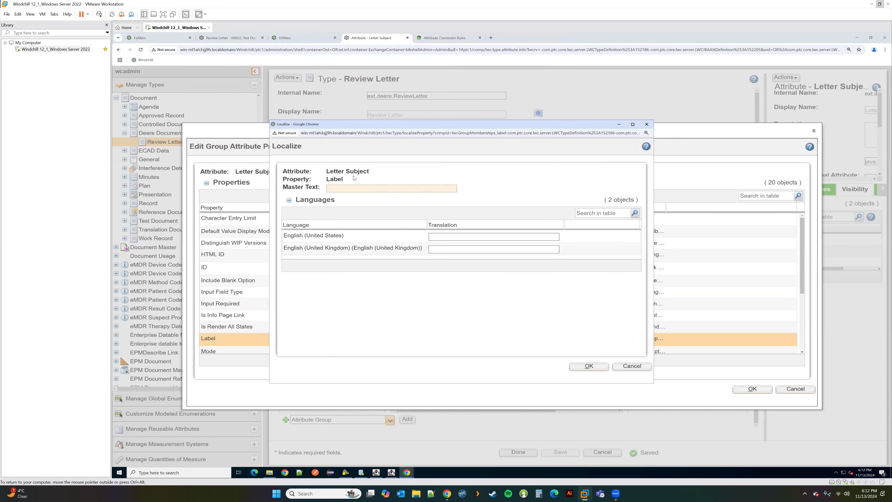
pyautogui.click(352, 189)
pyautogui.write('Subject')
pyautogui.click(589, 366)
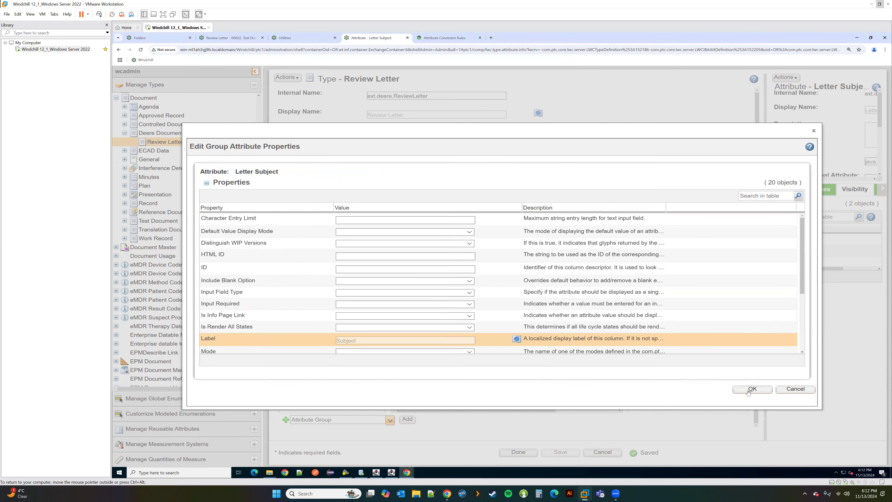
pyautogui.click(753, 389)
pyautogui.click(578, 451)
# Step: Preview a new Review Letter's Business fields, cancel it, and return to Test Doc 21
pyautogui.moveTo(407, 473)
pyautogui.click(147, 38)
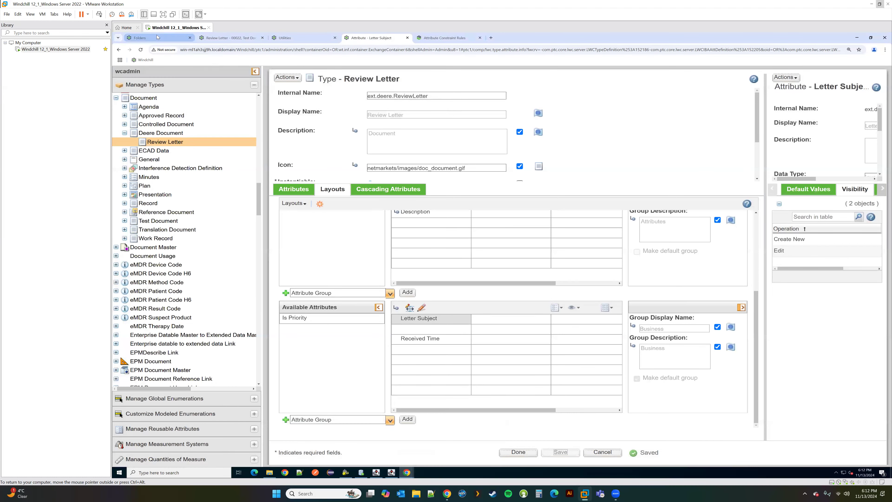
pyautogui.click(337, 145)
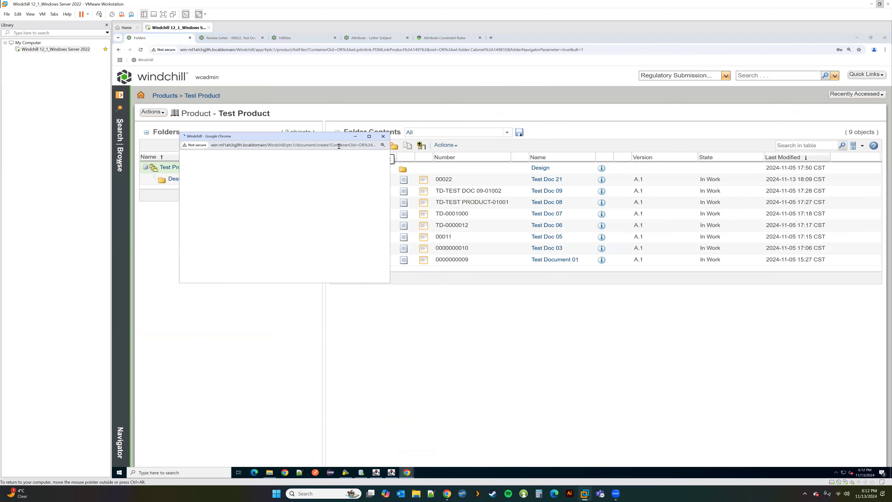
pyautogui.click(273, 203)
pyautogui.scroll(-2, 279, 246)
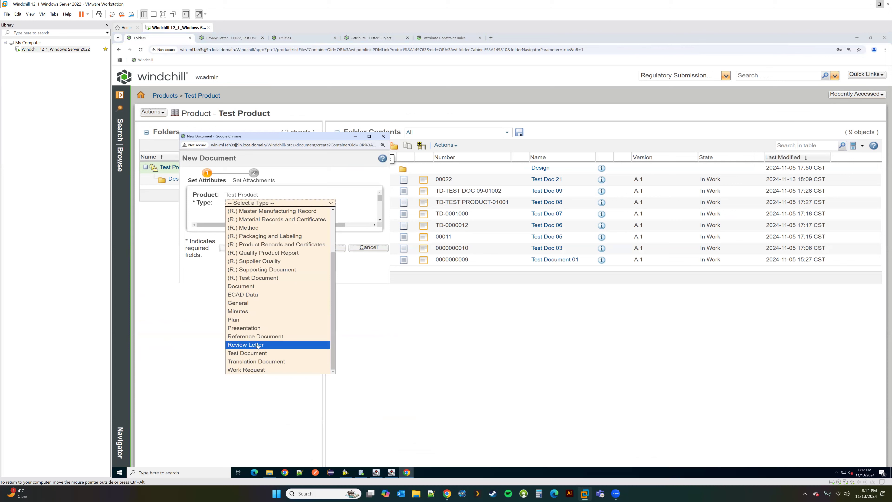
pyautogui.click(277, 345)
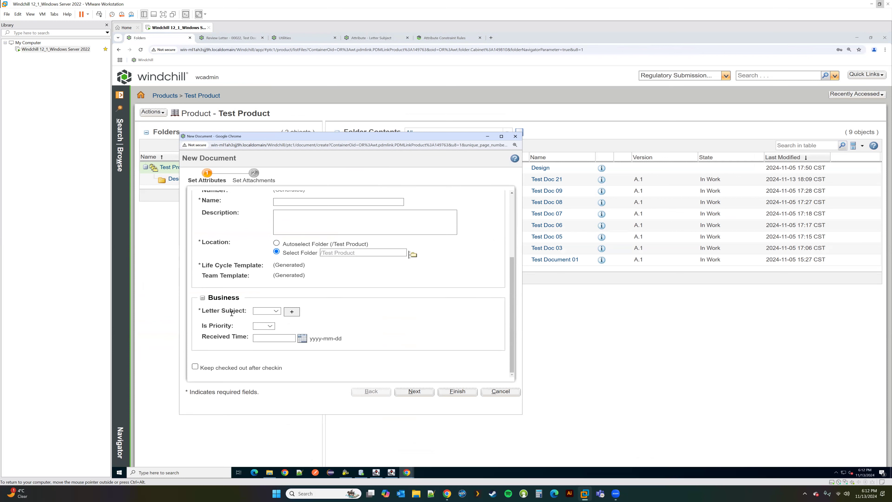
pyautogui.click(501, 391)
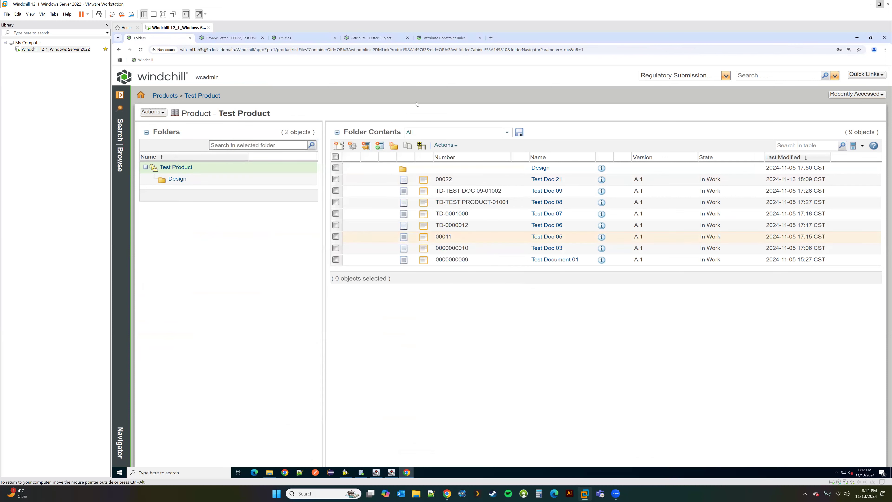
pyautogui.click(230, 38)
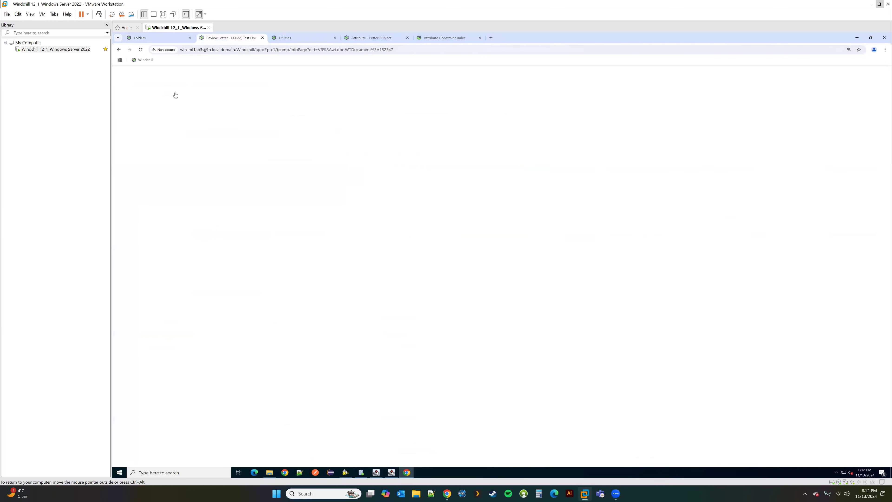
# Step: Edit Test Doc 21 to see that Subject is read-only, then cancel; the working copy stays checked out
pyautogui.click(152, 112)
pyautogui.click(189, 200)
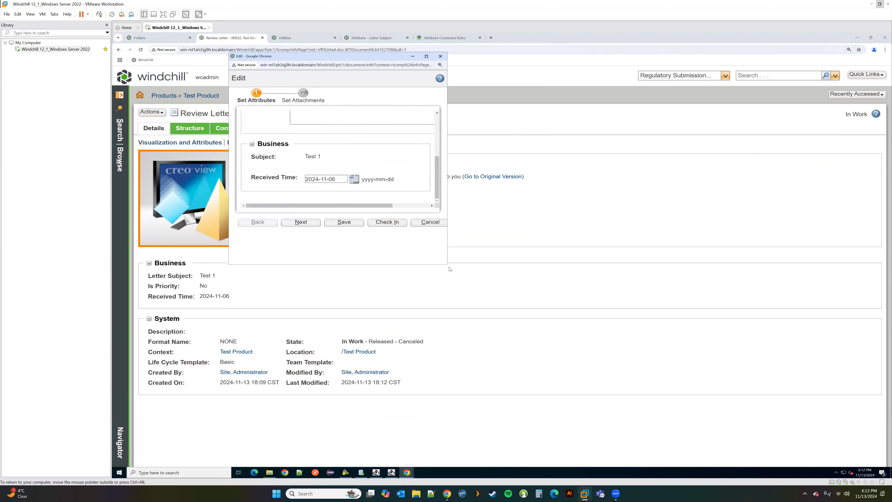
pyautogui.moveTo(447, 264); pyautogui.dragTo(693, 389)
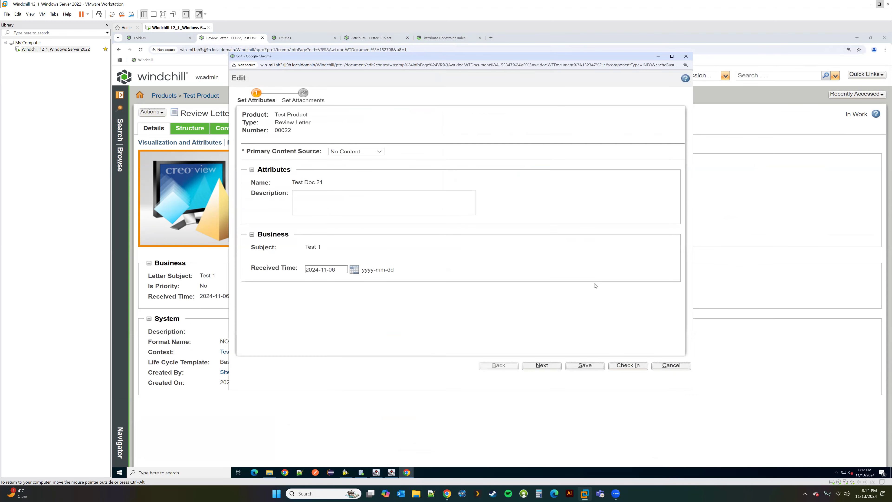
pyautogui.click(671, 366)
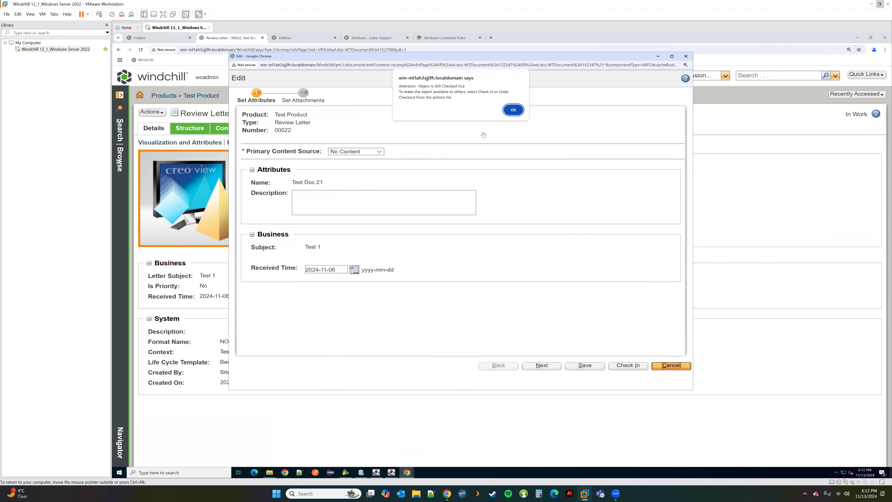
pyautogui.click(514, 110)
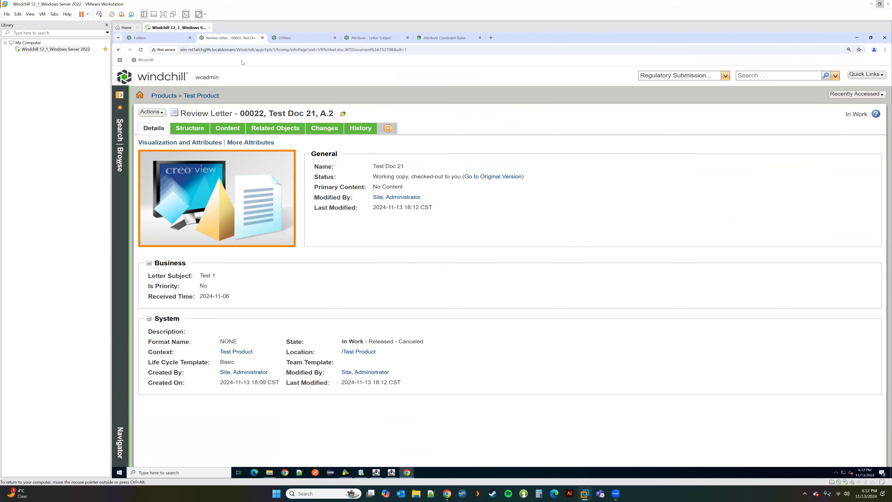
# Step: Show the Review Letter attribute list and review the Letter Subject values in the new document form
pyautogui.click(367, 38)
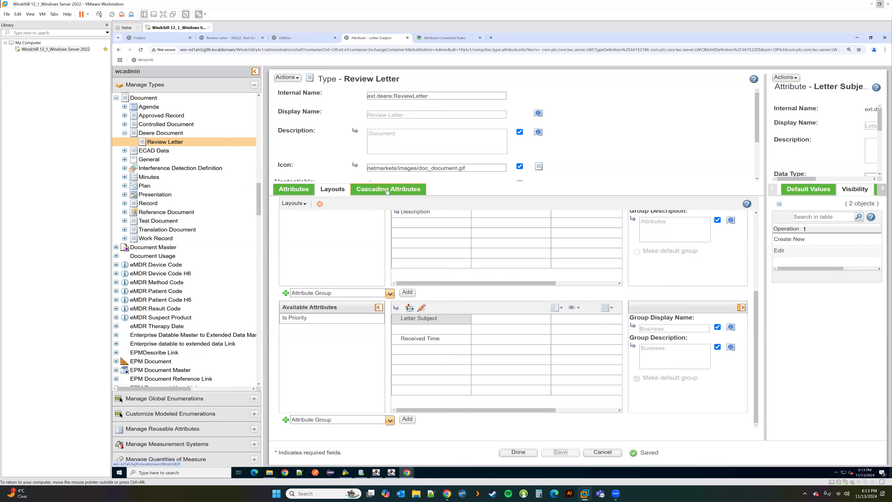
pyautogui.click(303, 194)
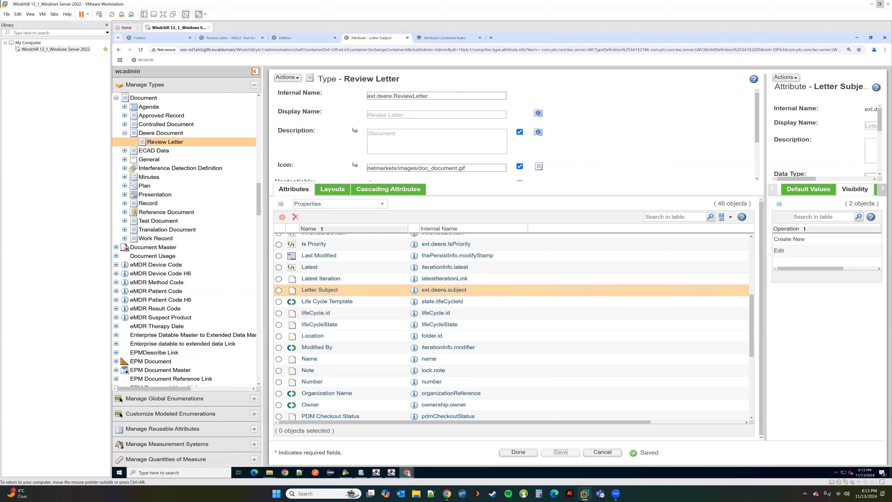
pyautogui.moveTo(410, 471)
pyautogui.click(470, 446)
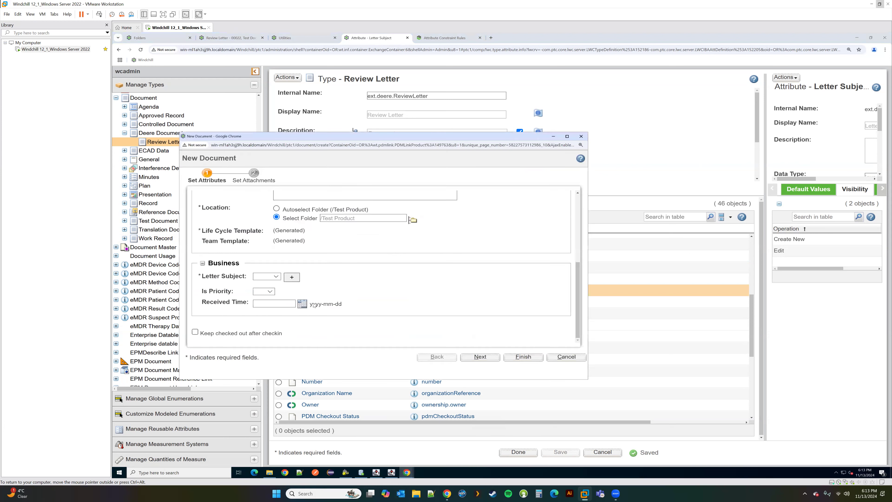
pyautogui.click(274, 277)
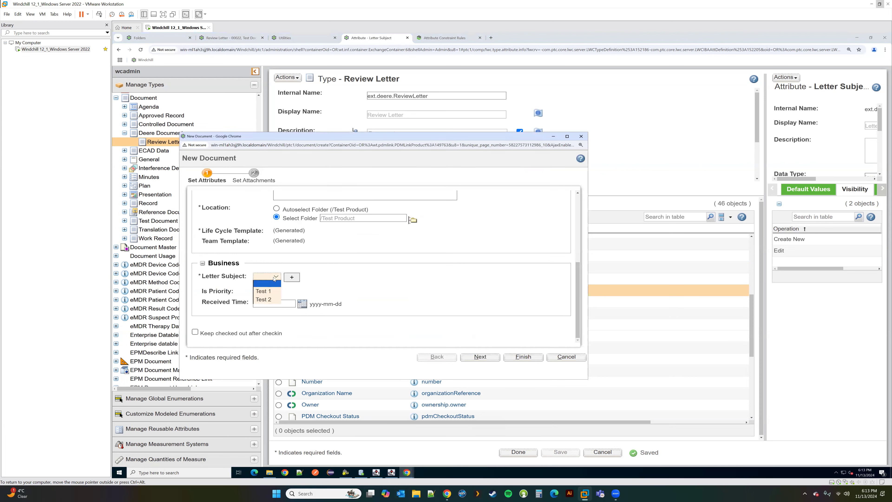
pyautogui.click(334, 289)
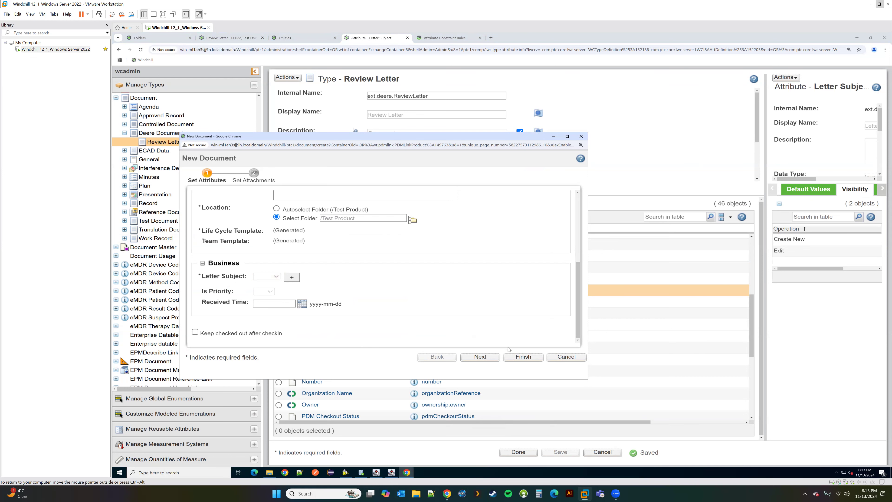
# Step: Show the Review Letter type's Cascading Attributes tab, which lists no rules yet
pyautogui.moveTo(407, 472)
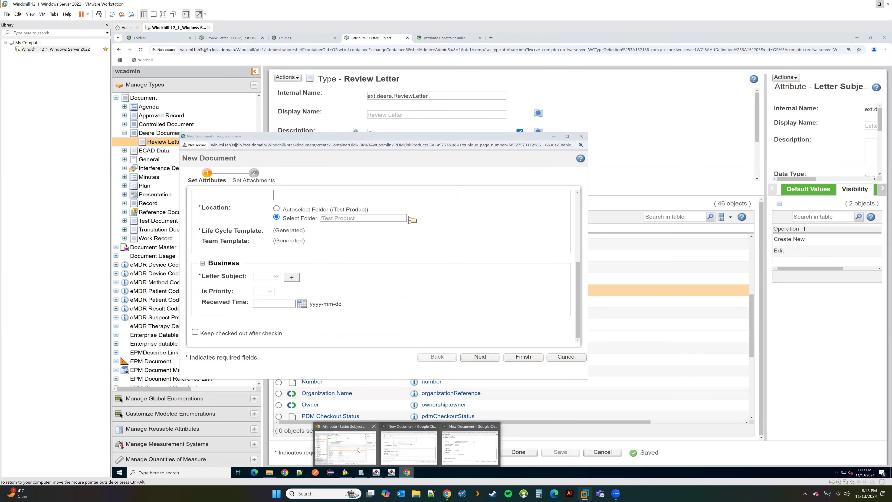
pyautogui.click(345, 446)
pyautogui.click(396, 196)
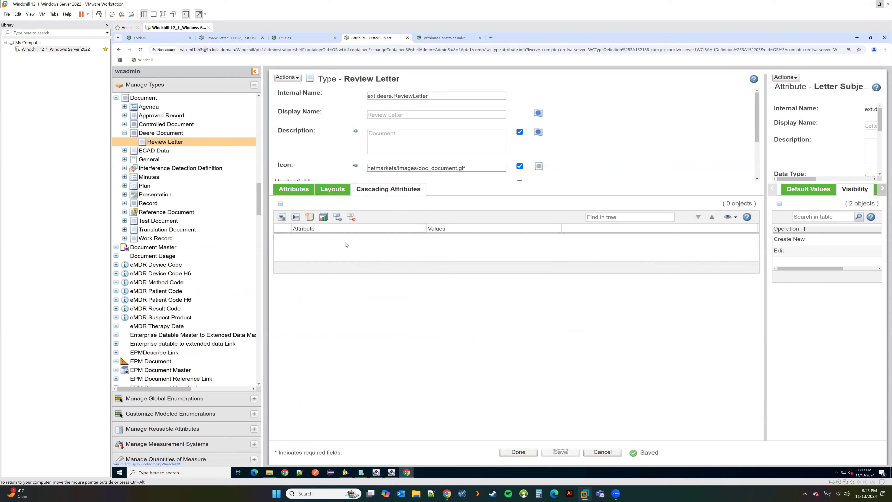
# Step: Start a new cascading rule: if Is Priority is Yes, then Received Time is Required
pyautogui.click(309, 218)
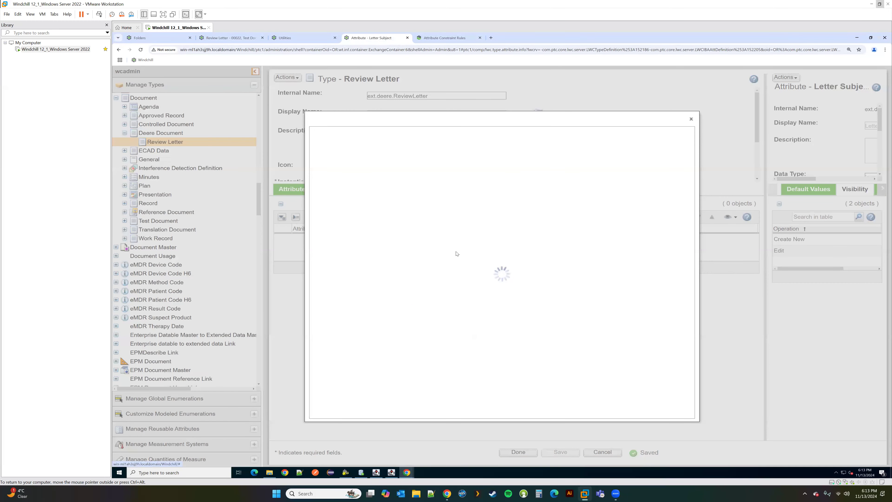
pyautogui.click(383, 174)
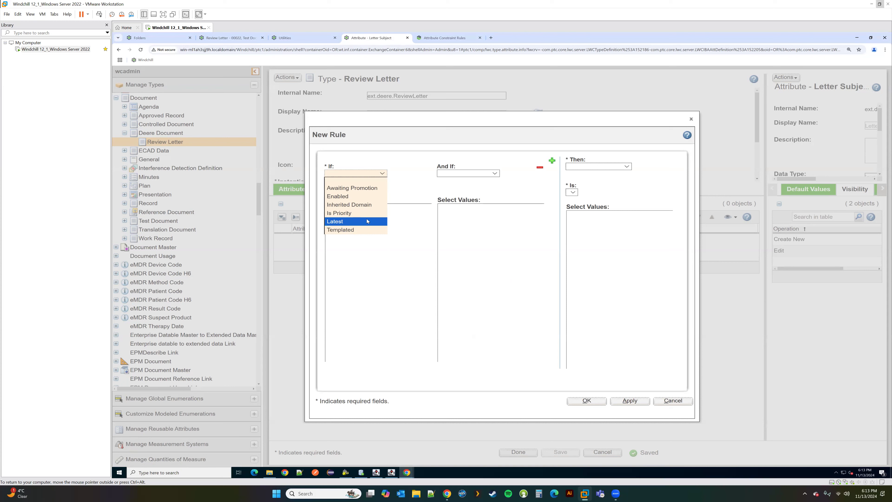
pyautogui.click(354, 213)
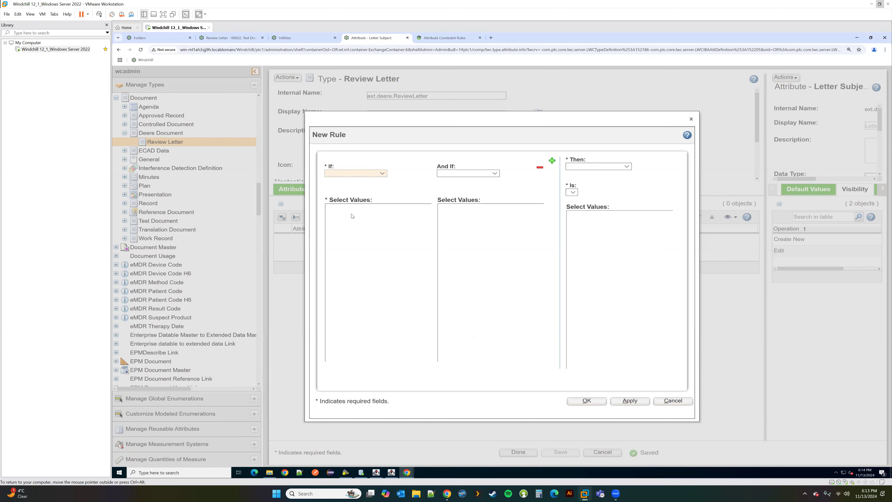
pyautogui.click(349, 218)
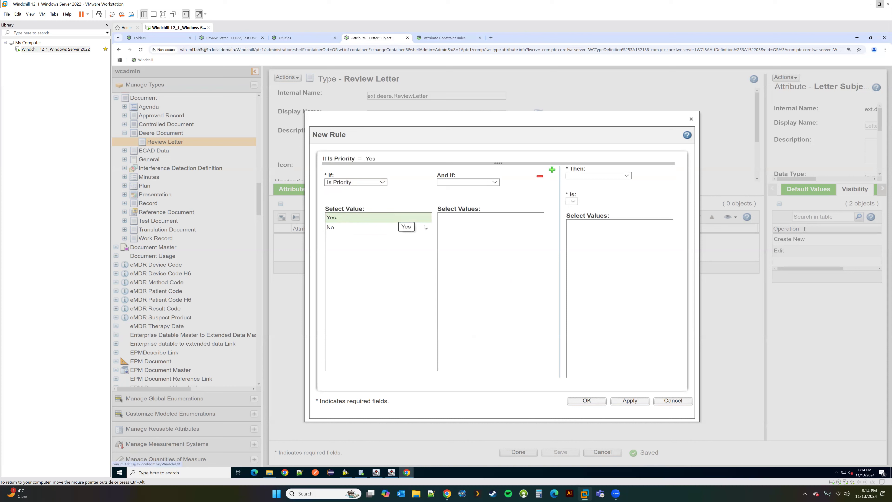
pyautogui.click(604, 176)
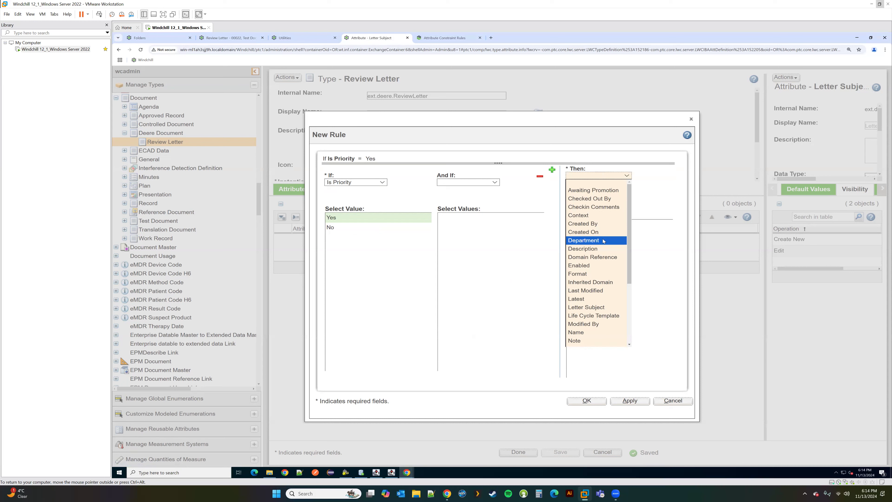
pyautogui.scroll(-3, 605, 243)
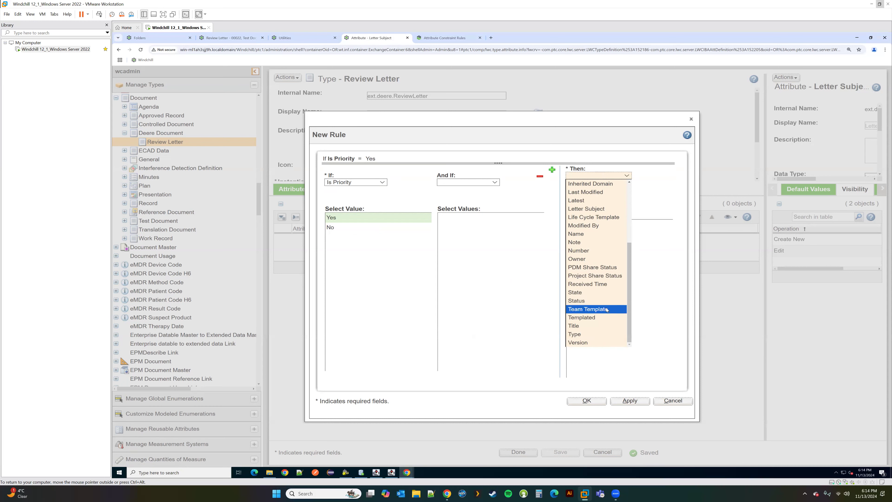
pyautogui.click(601, 284)
pyautogui.click(594, 209)
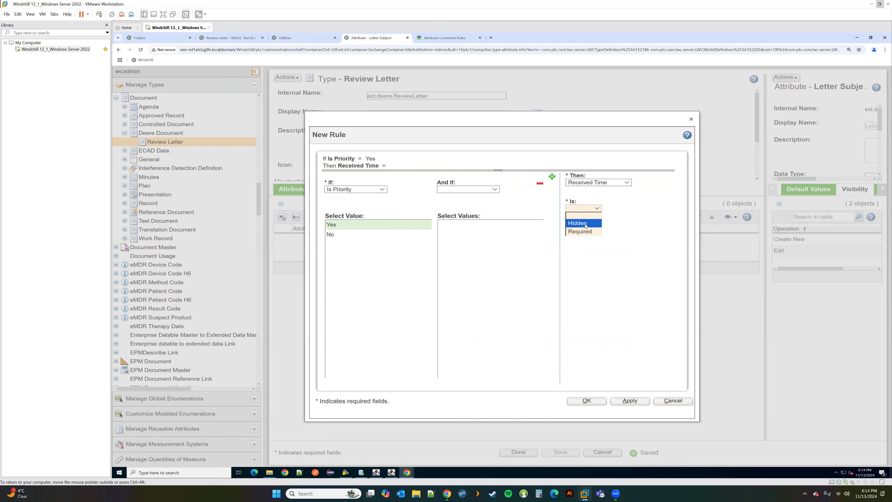
pyautogui.click(581, 232)
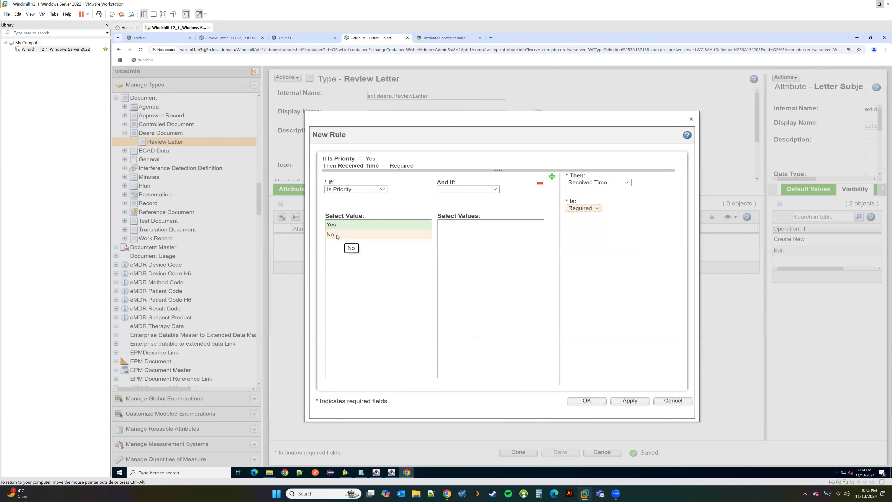
# Step: Briefly try No with Hidden, then restore Yes with Required and add the rule
pyautogui.click(347, 235)
pyautogui.click(584, 208)
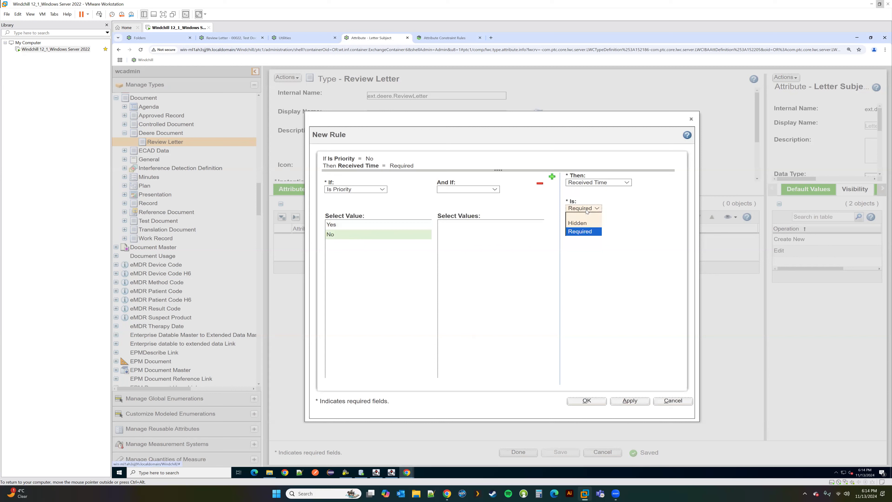
pyautogui.click(579, 225)
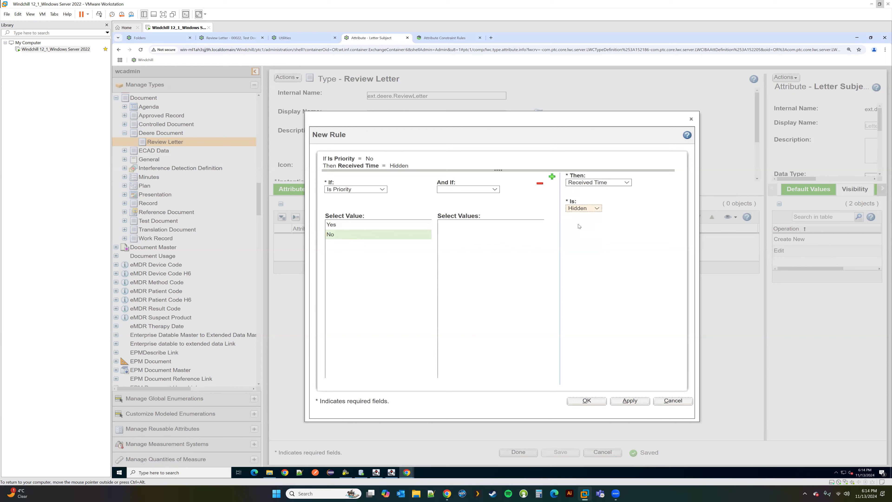
pyautogui.click(368, 225)
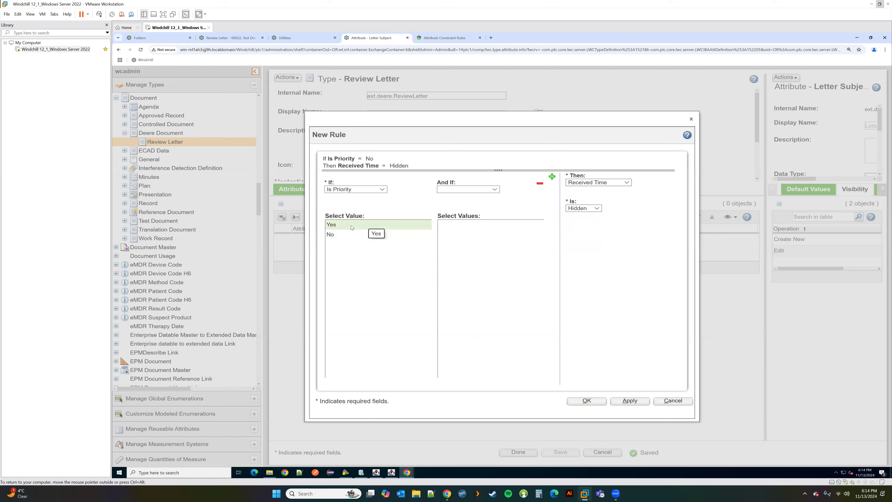
pyautogui.click(583, 208)
pyautogui.click(579, 230)
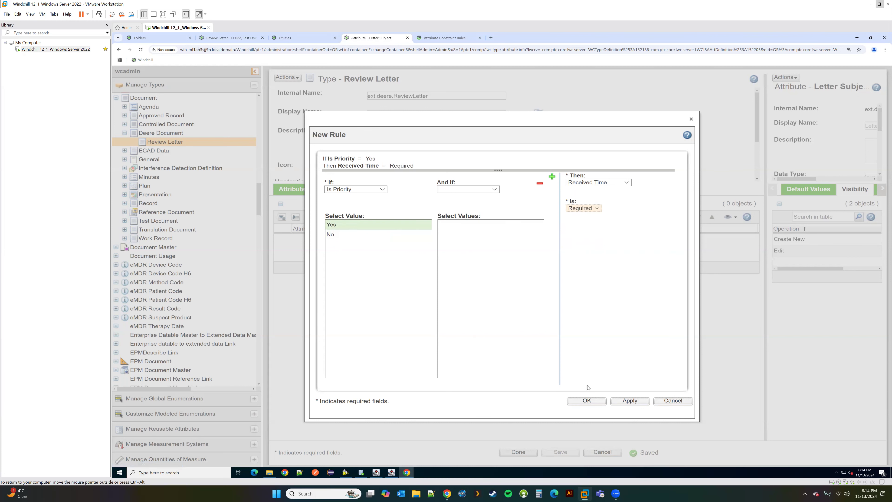
pyautogui.click(588, 400)
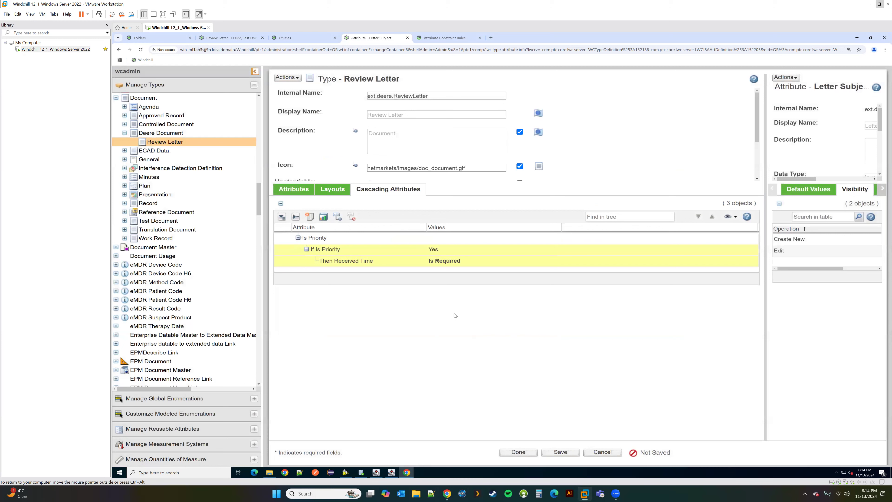
# Step: Add a rule where Is Priority No makes Received Time Hidden, then save the Review Letter type
pyautogui.click(310, 218)
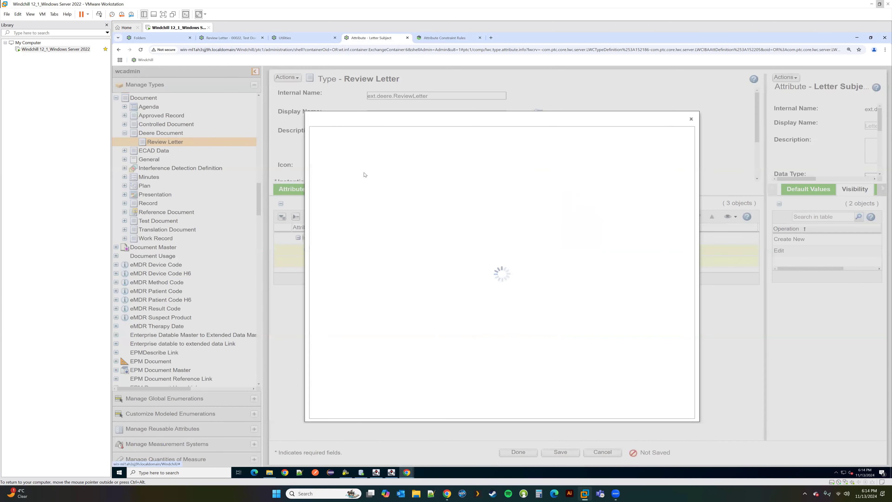
pyautogui.click(363, 175)
pyautogui.click(338, 215)
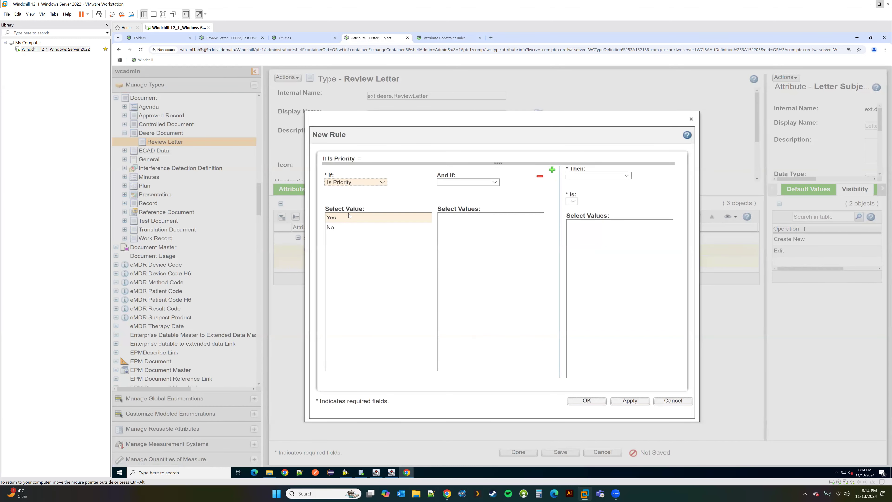
pyautogui.click(336, 227)
pyautogui.click(590, 176)
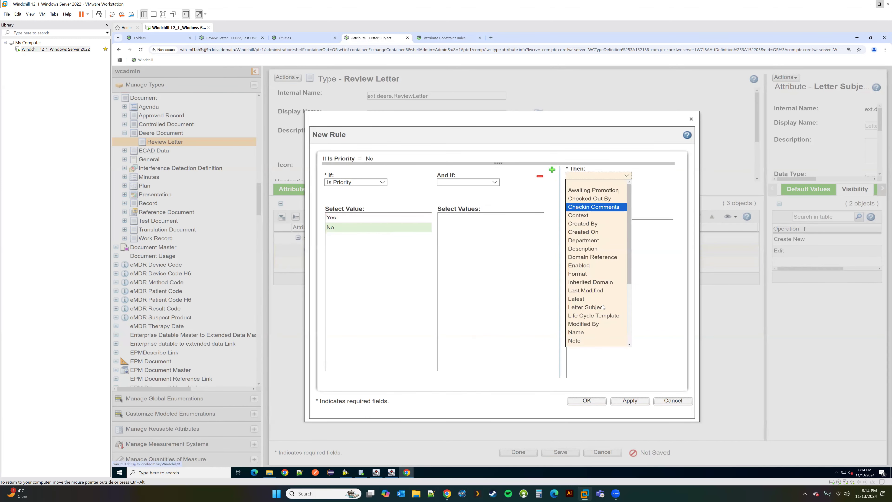
pyautogui.scroll(-3, 603, 318)
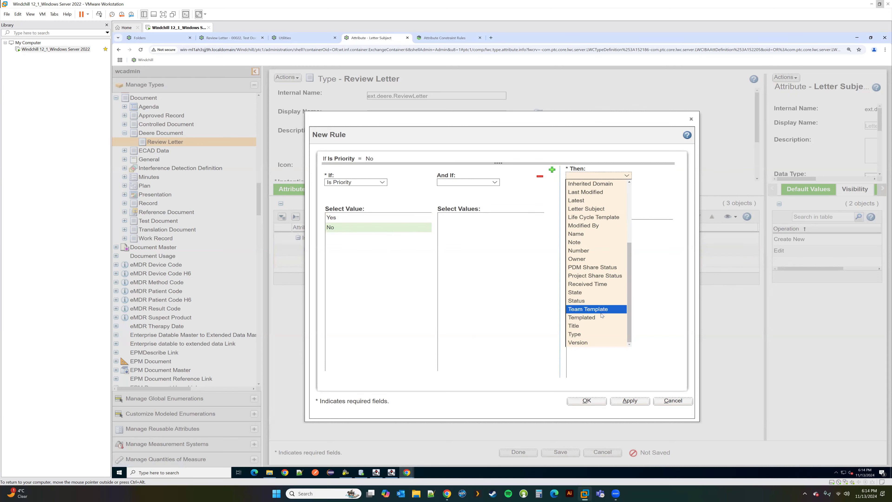
pyautogui.click(587, 284)
pyautogui.click(584, 208)
pyautogui.click(527, 239)
pyautogui.click(586, 401)
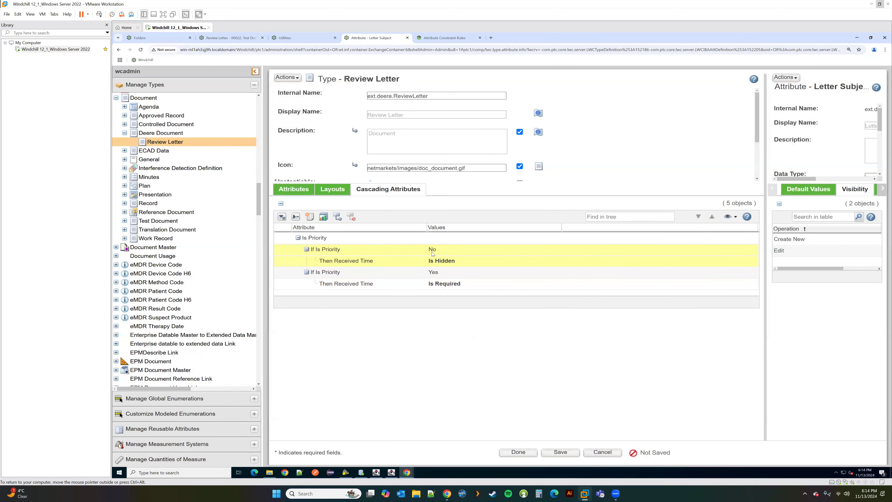
pyautogui.click(561, 452)
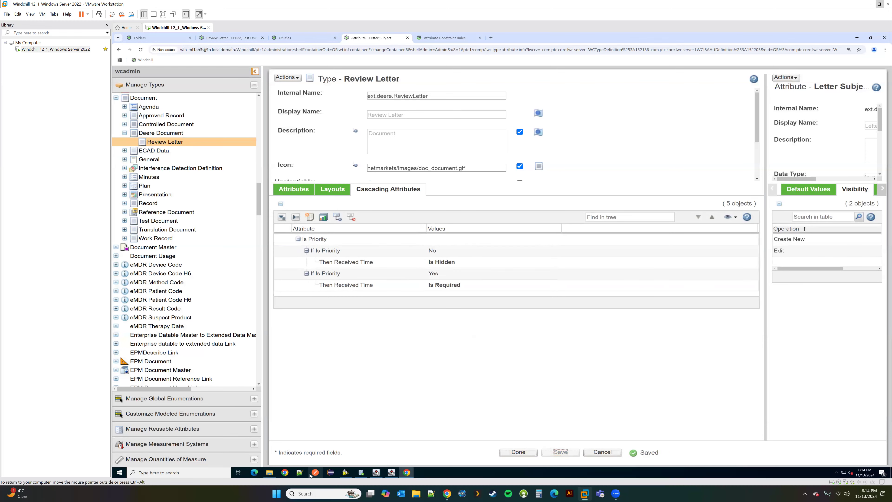
# Step: In the New Document form, set the document type to Review Letter
pyautogui.moveTo(407, 472)
pyautogui.click(480, 447)
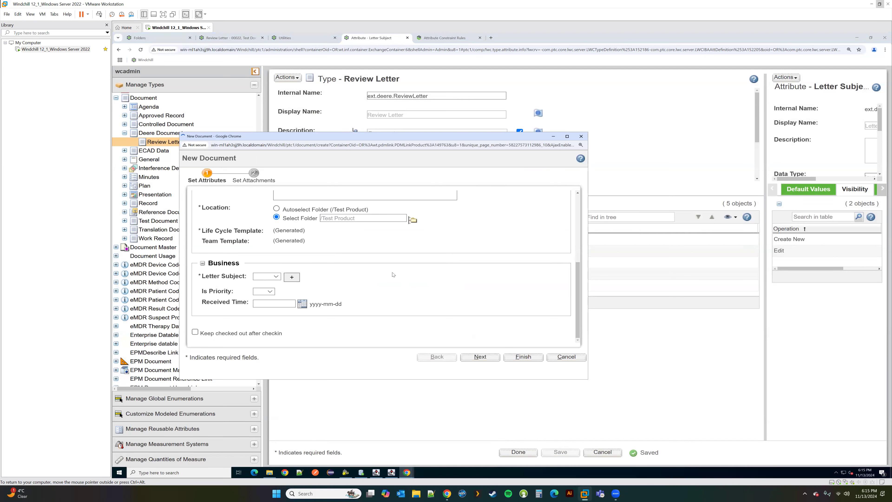
pyautogui.click(316, 203)
pyautogui.scroll(-4, 303, 334)
pyautogui.click(301, 345)
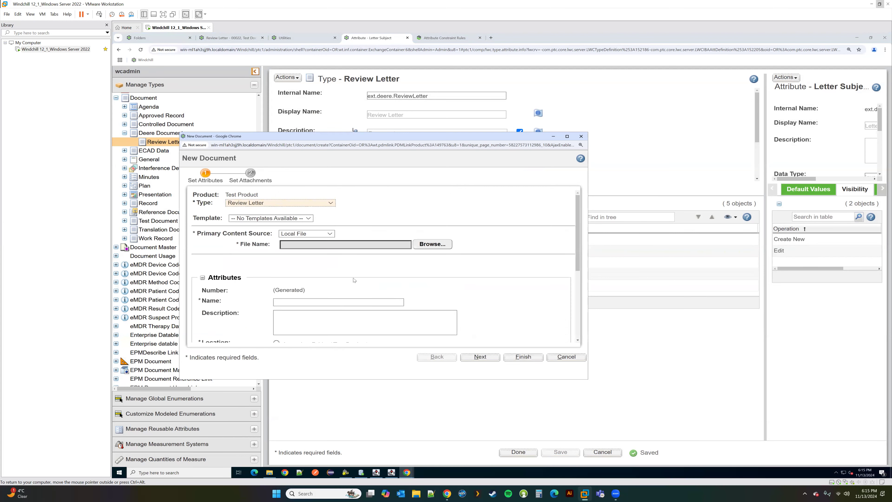
pyautogui.scroll(-4, 354, 279)
# Step: Toggle Is Priority from Yes to No to check Received Time, then cancel the test document
pyautogui.click(274, 277)
pyautogui.click(341, 295)
pyautogui.click(268, 292)
pyautogui.click(263, 307)
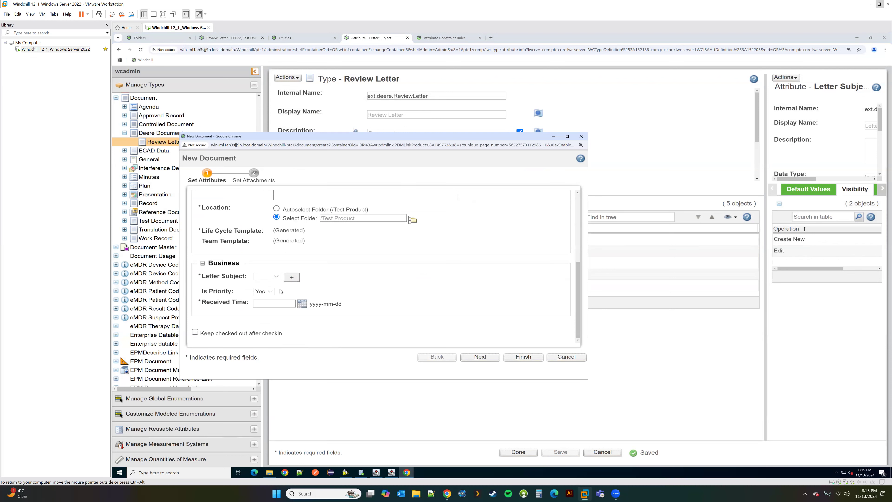
pyautogui.click(265, 291)
pyautogui.click(262, 316)
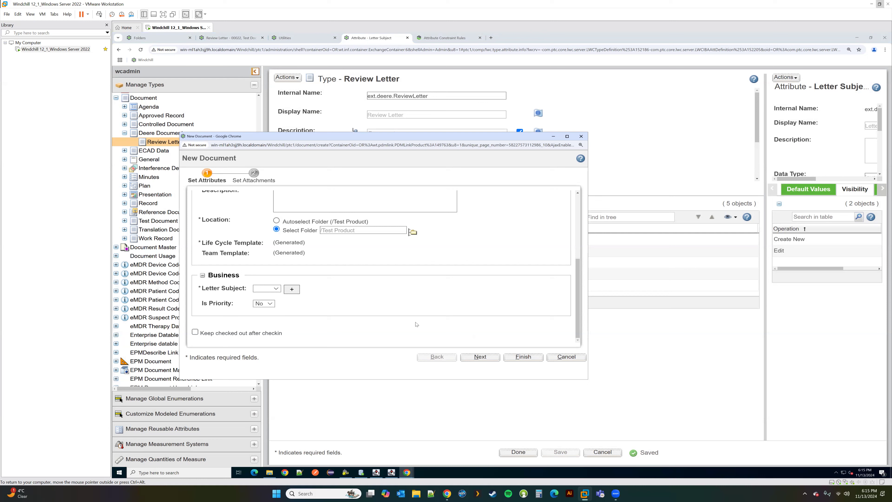
pyautogui.click(565, 358)
pyautogui.scroll(-5, 230, 299)
pyautogui.scroll(5, 230, 299)
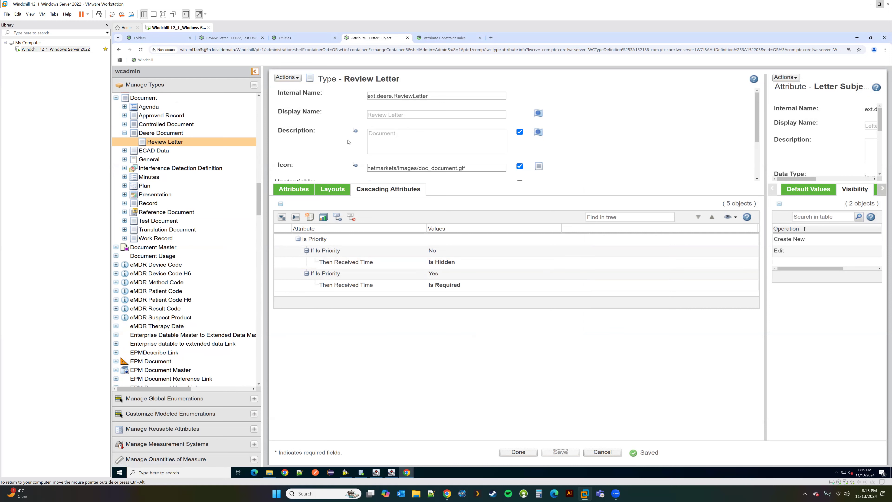
# Step: Show Review Letter's 46 attributes and widen the Letter Subject panel: Read/Write on Create, Read Only on Edit
pyautogui.scroll(-2, 358, 139)
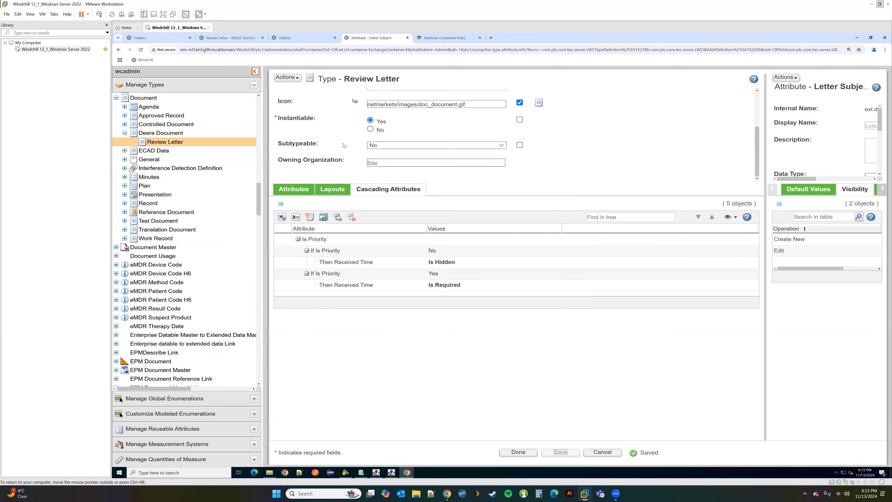
pyautogui.click(294, 189)
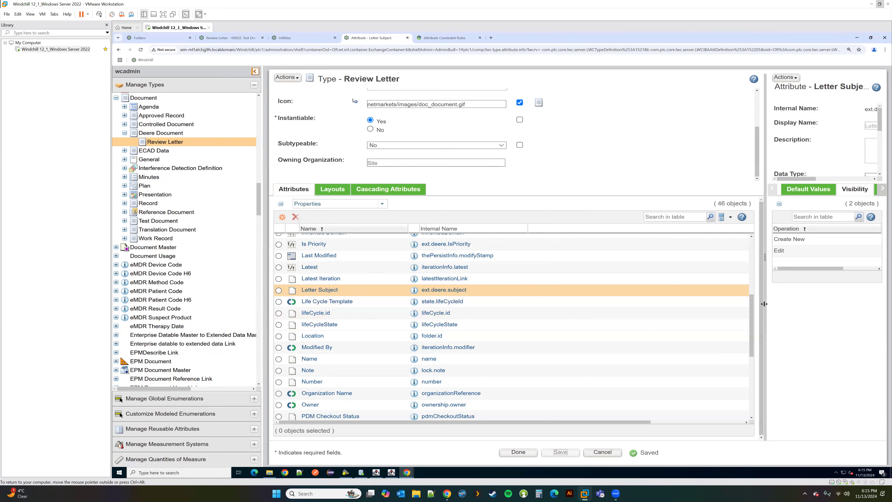
pyautogui.moveTo(711, 310); pyautogui.dragTo(669, 316)
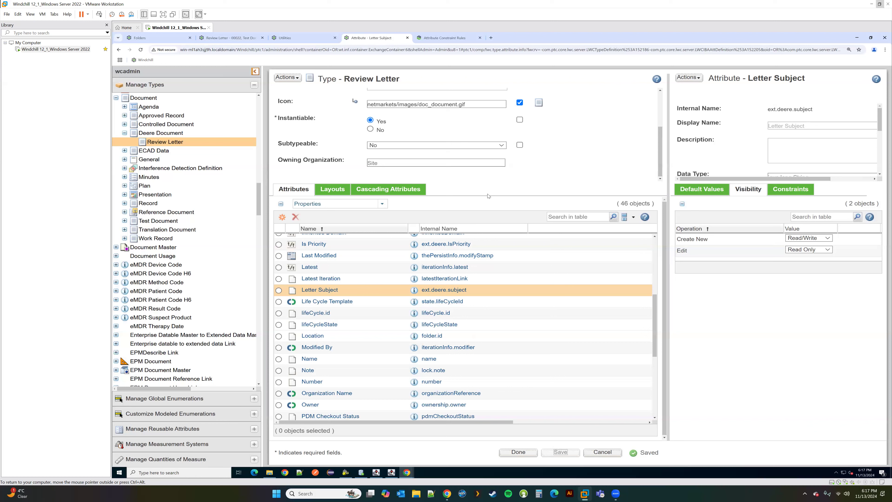
# Step: Bring the SQL Developer worksheet forward and start a new line below the existing queries
pyautogui.click(362, 472)
pyautogui.click(320, 91)
pyautogui.press('Return')
pyautogui.press('Return')
# Step: Run 'select * from StringValue;' and inspect the VALUE2 entry of the first row
pyautogui.write('select * from')
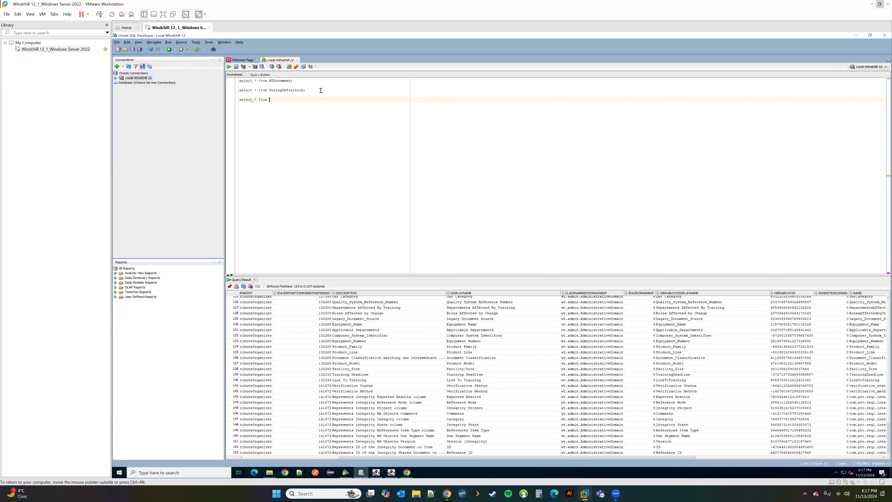
pyautogui.write(' StringVal')
pyautogui.moveTo(295, 100); pyautogui.dragTo(236, 101)
pyautogui.click(229, 66)
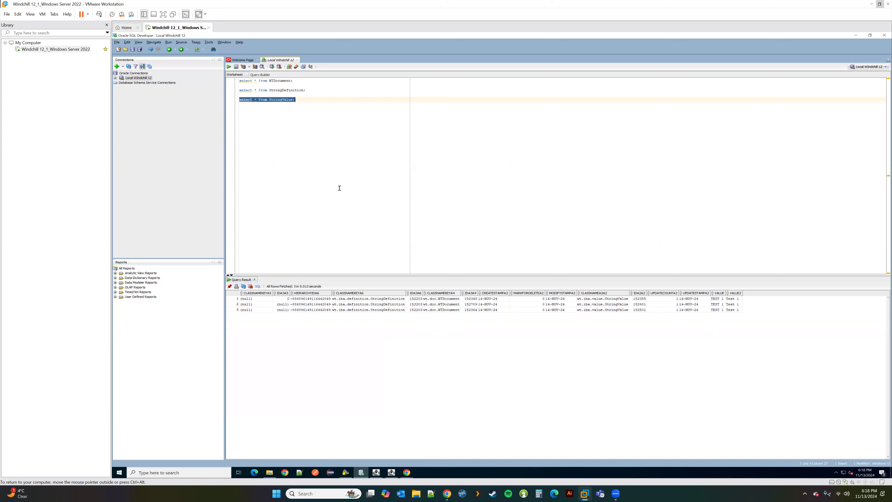
pyautogui.doubleClick(735, 299)
pyautogui.click(739, 298)
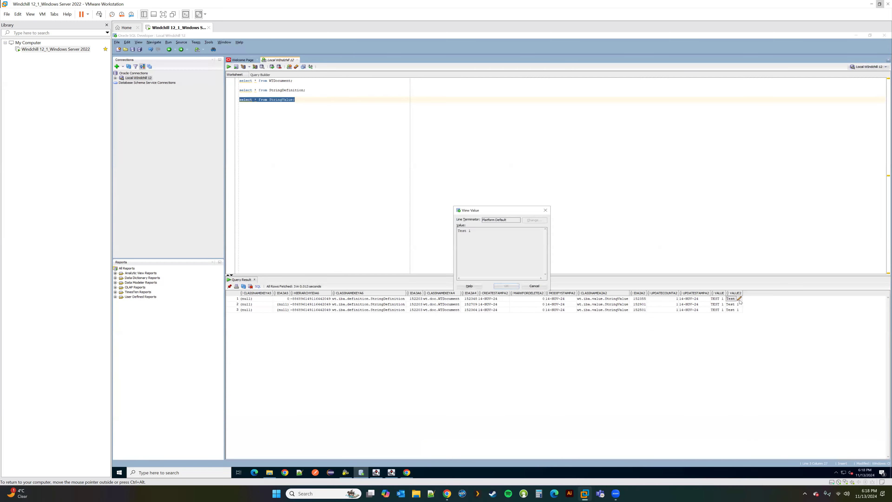
pyautogui.click(546, 211)
# Step: Copy IDA3A6 id 152203 and add where ida2a2='152203' to the StringDefinition query
pyautogui.click(418, 299)
pyautogui.moveTo(403, 299); pyautogui.dragTo(395, 298)
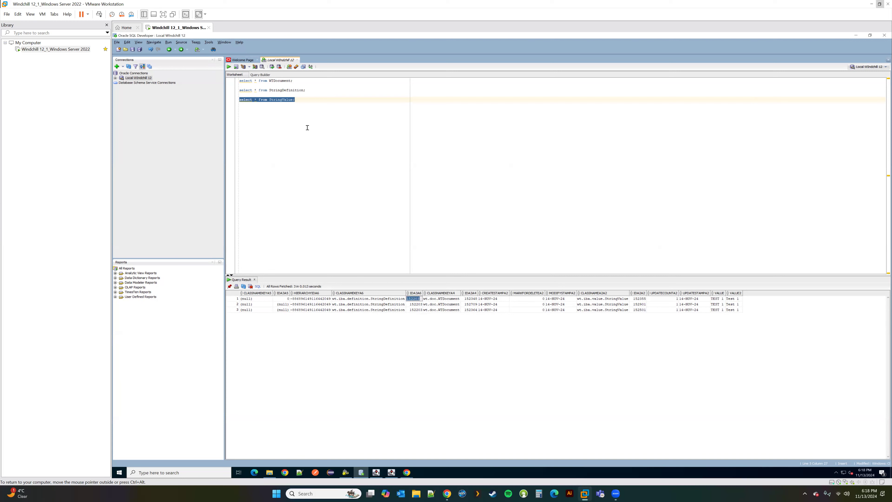
pyautogui.click(305, 91)
pyautogui.write('where')
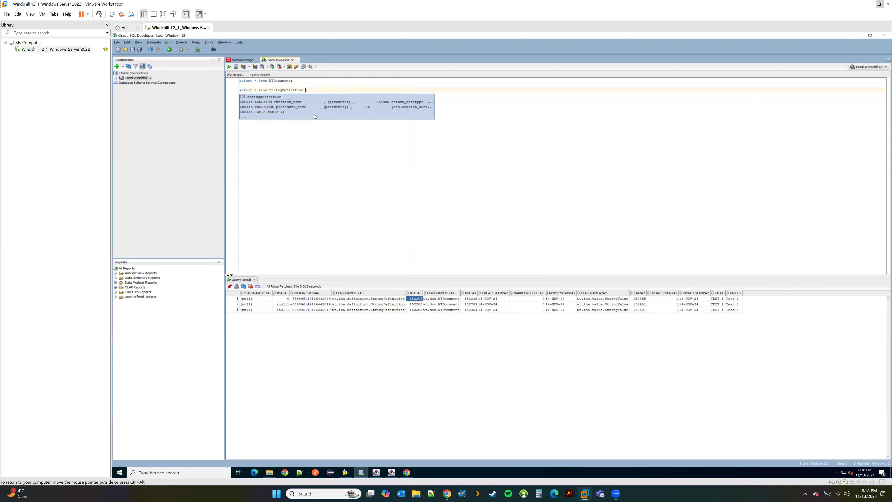
pyautogui.write(" ida2a2='152203';")
pyautogui.moveTo(360, 91); pyautogui.dragTo(221, 83)
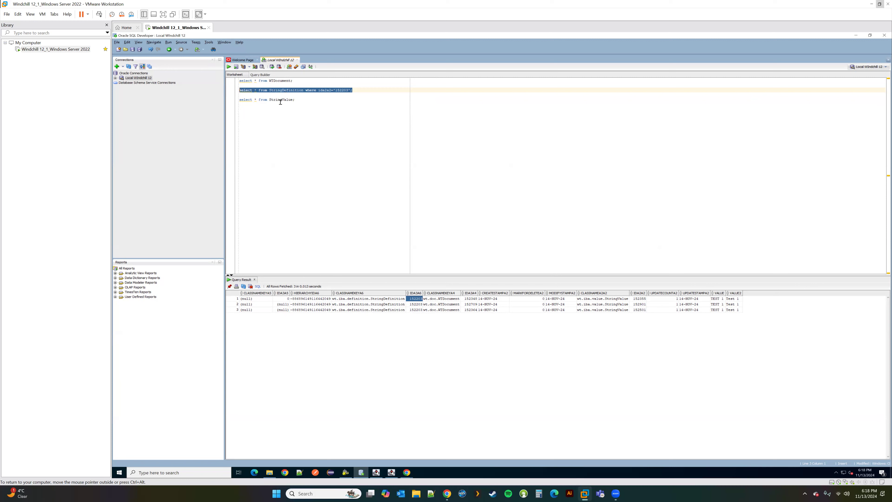
# Step: Run the filtered StringDefinition query showing ext.deere.subject, then rerun the StringValue query
pyautogui.click(229, 66)
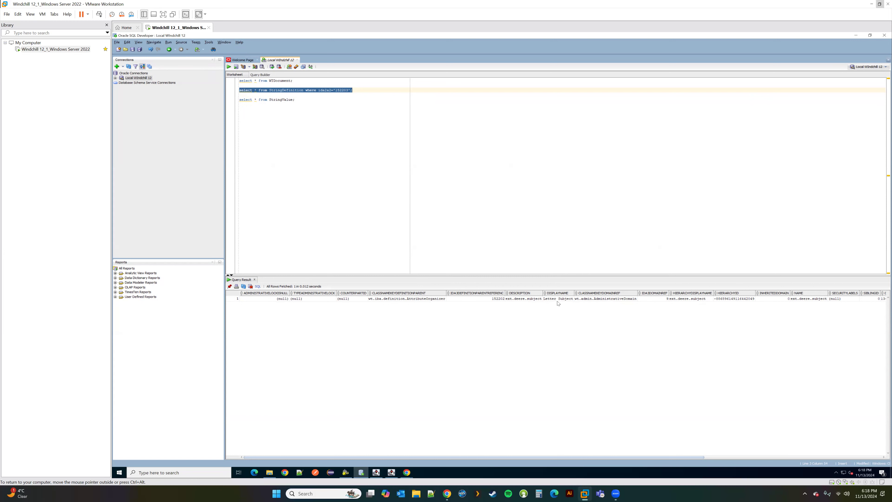
pyautogui.moveTo(295, 99); pyautogui.dragTo(239, 100)
pyautogui.click(229, 66)
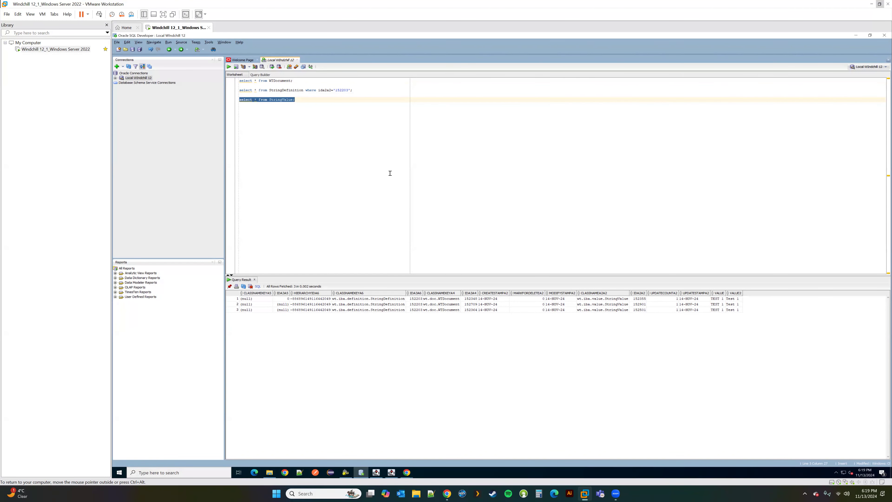
# Step: Add and run a BooleanValue select query, which fails with ORA-00942
pyautogui.click(299, 101)
pyautogui.press('Return')
pyautogui.press('Return')
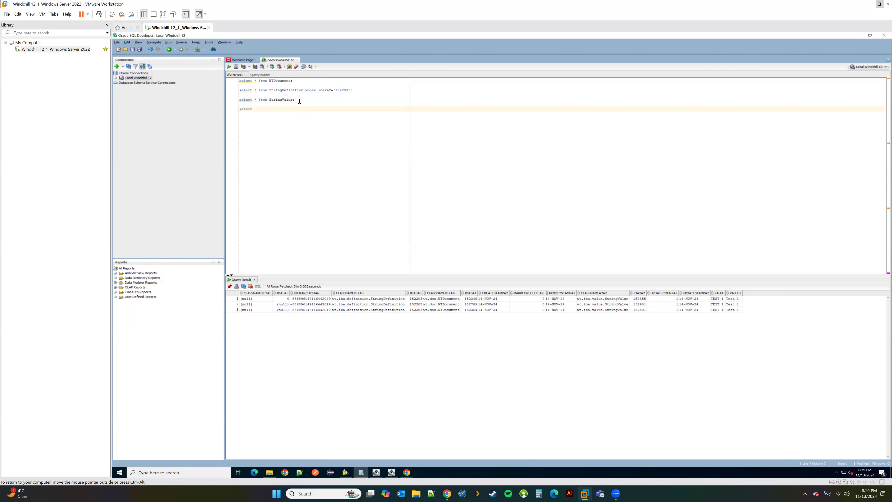
pyautogui.write('select * from boolenavalue;')
pyautogui.moveTo(298, 109); pyautogui.dragTo(240, 109)
pyautogui.click(228, 66)
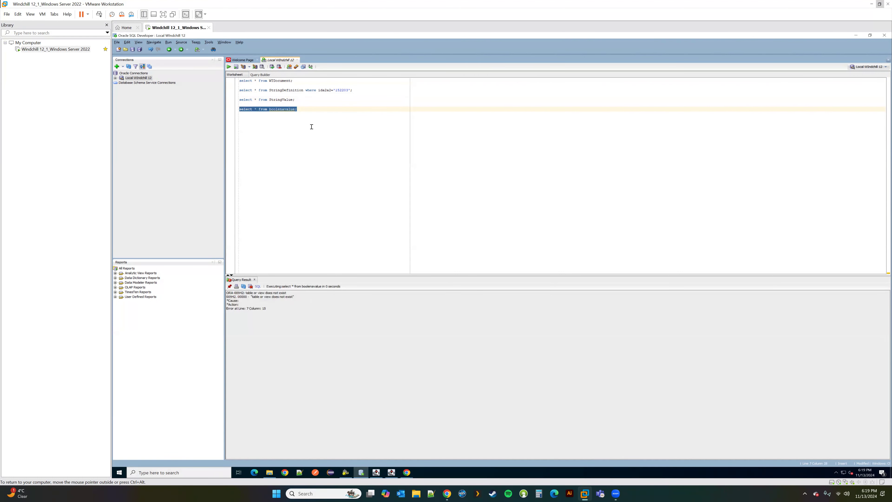
# Step: Expand Local Windchill 12 > Tables, clear the existing filter and open the name filter settings
pyautogui.click(116, 78)
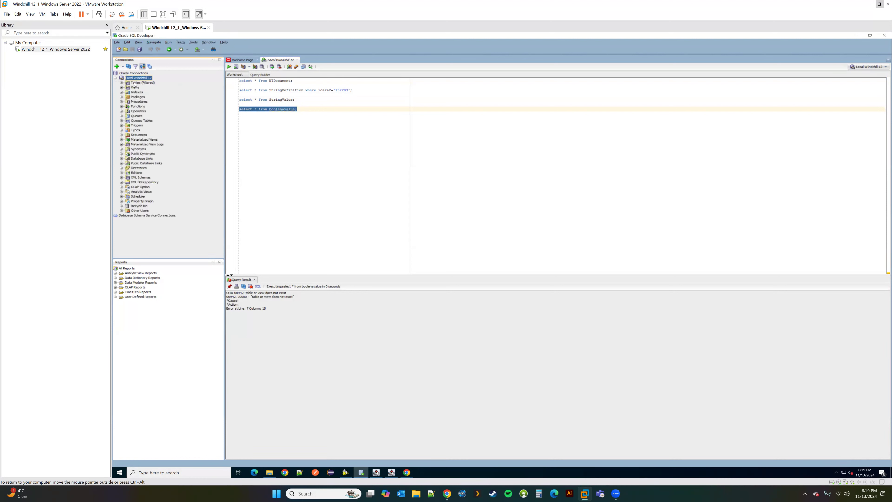
pyautogui.click(121, 83)
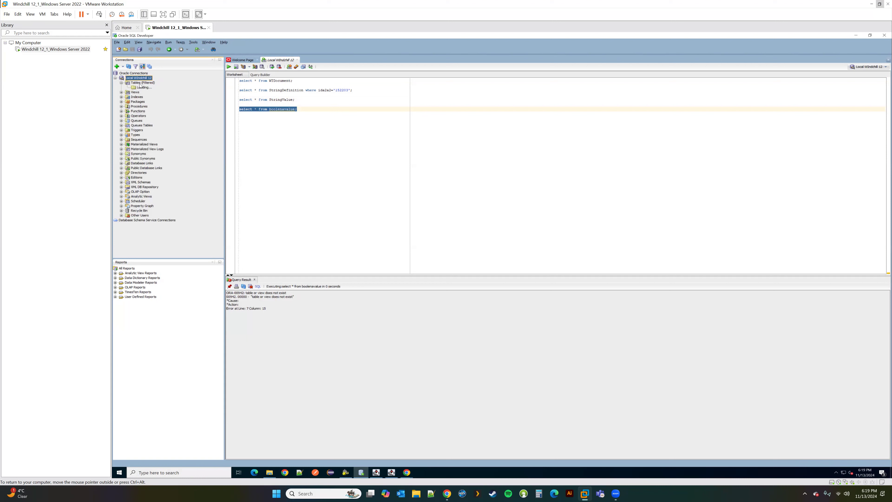
pyautogui.rightClick(142, 84)
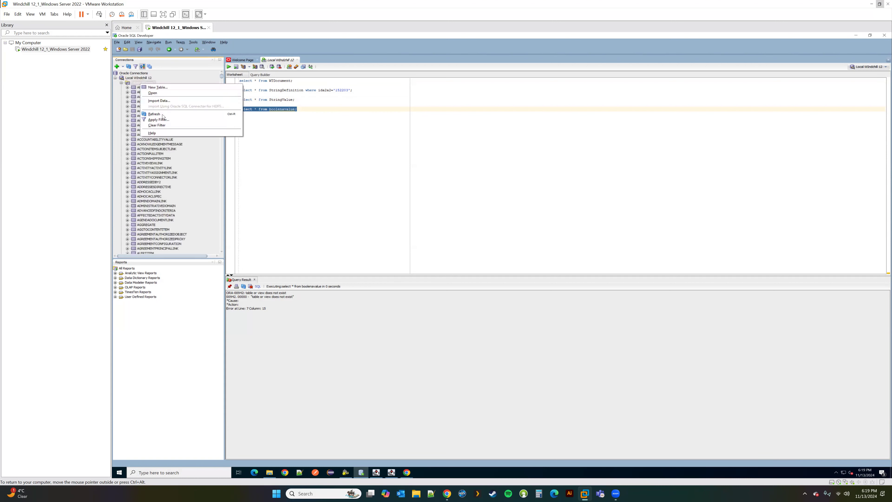
pyautogui.click(156, 125)
pyautogui.rightClick(136, 84)
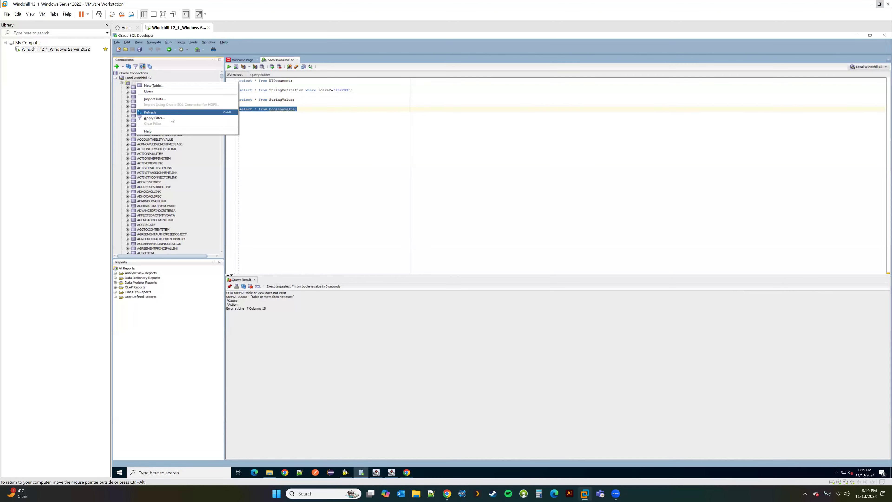
pyautogui.click(162, 119)
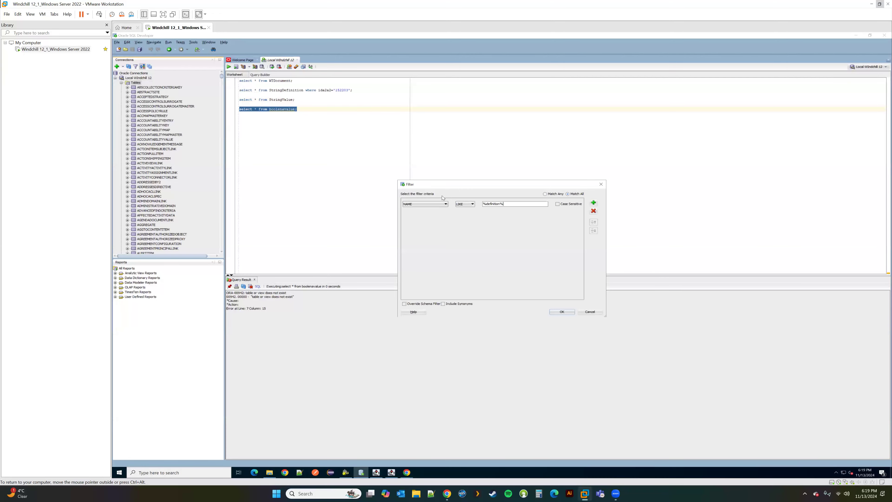
# Step: Apply the %definition% table filter, correct the BooleanValue table name, and rerun for 3 rows
pyautogui.click(571, 312)
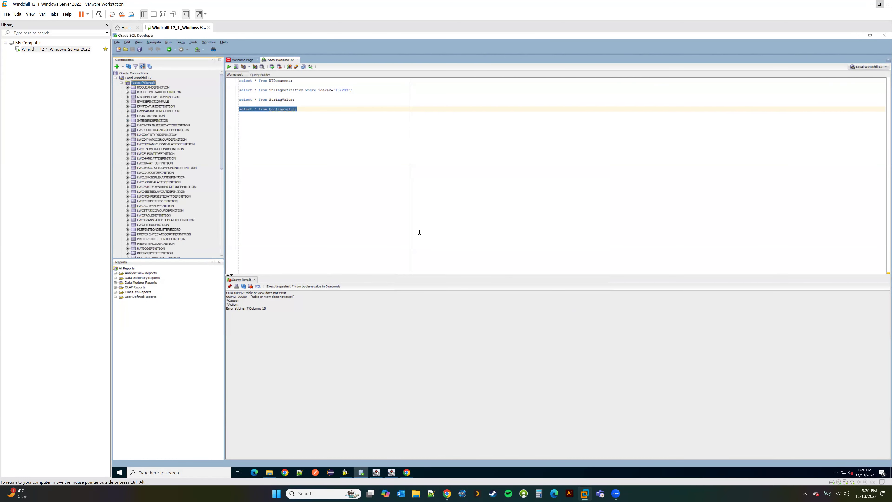
pyautogui.click(279, 111)
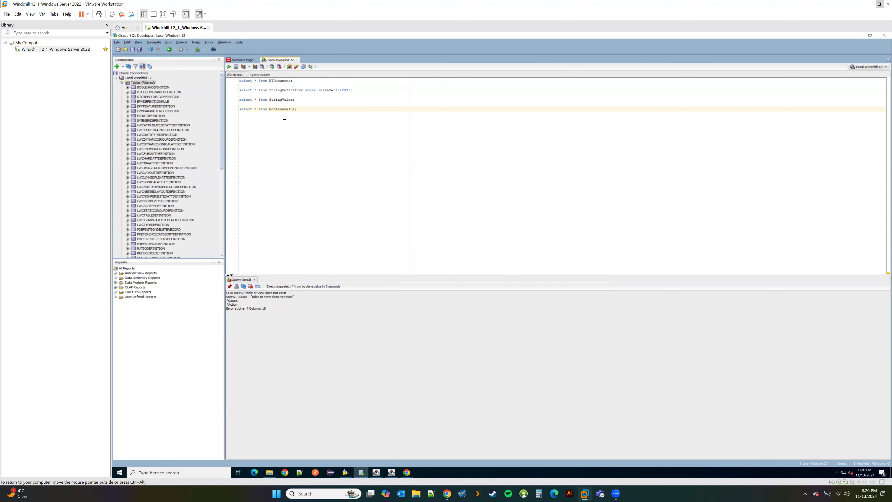
pyautogui.write('a')
pyautogui.click(289, 116)
pyautogui.moveTo(298, 109); pyautogui.dragTo(239, 109)
pyautogui.click(228, 66)
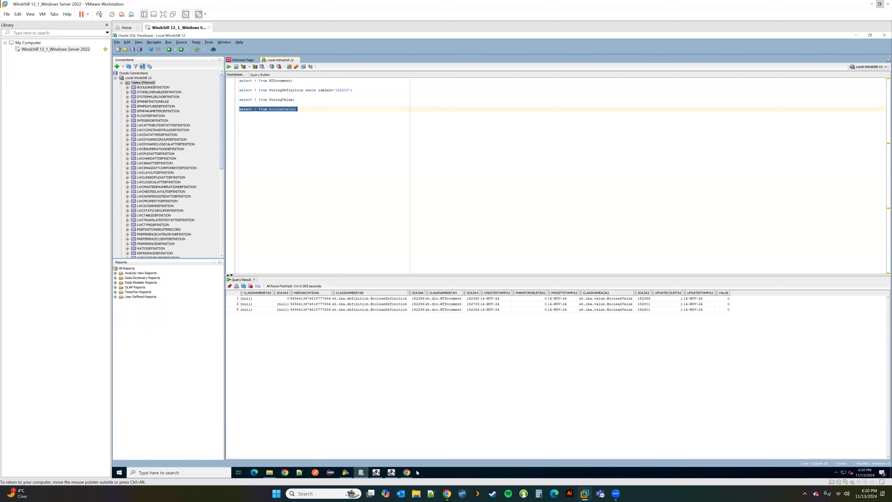
# Step: Cancel the unfinished New Document form and return to the Letter Subject browser window
pyautogui.click(407, 472)
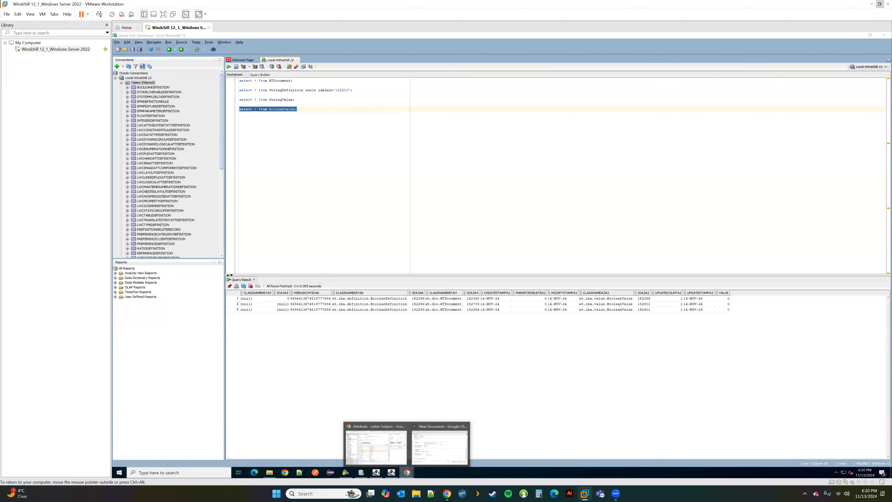
pyautogui.click(440, 446)
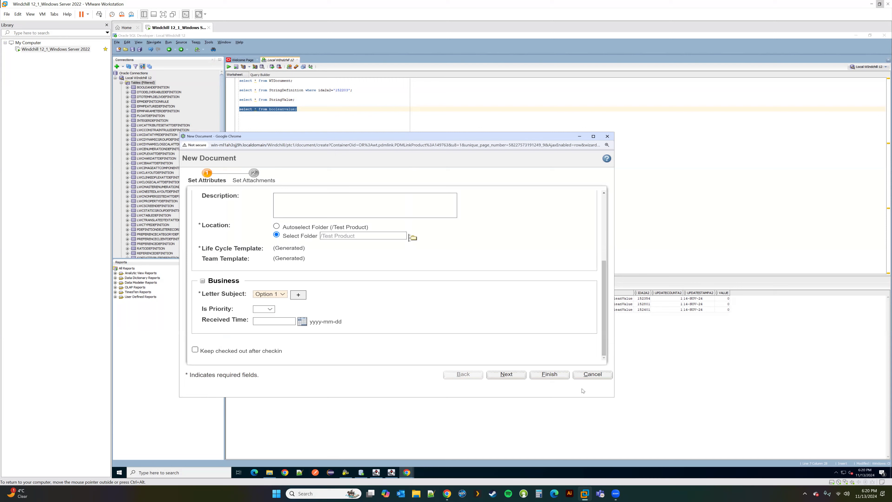
pyautogui.click(592, 374)
pyautogui.click(407, 472)
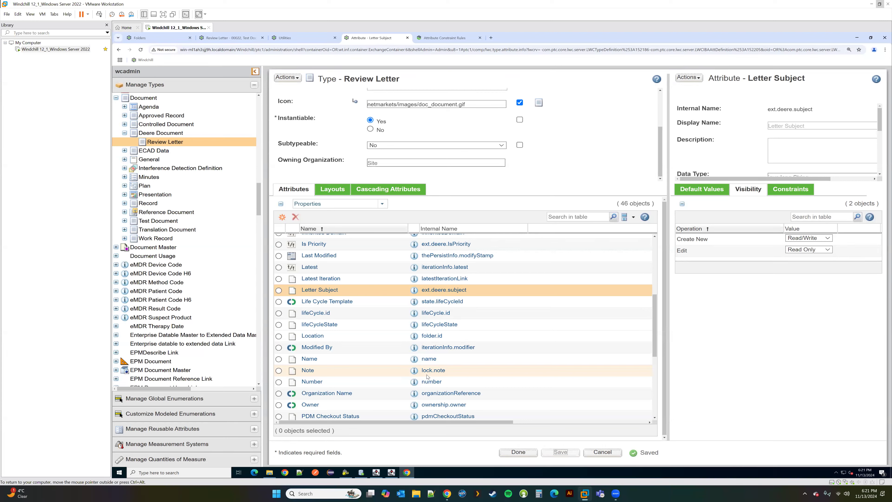
# Step: Go from the Review Letter attributes through the site Utilities page to Preference Management
pyautogui.scroll(-5, 427, 377)
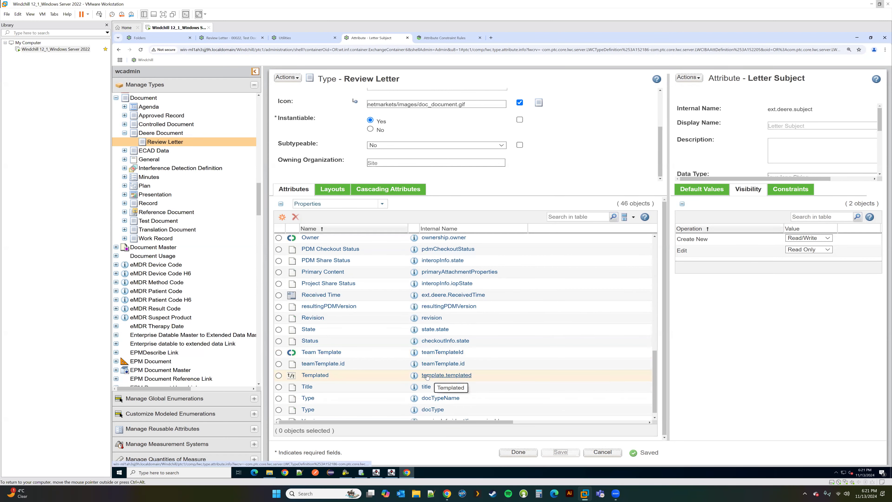
pyautogui.scroll(4, 428, 377)
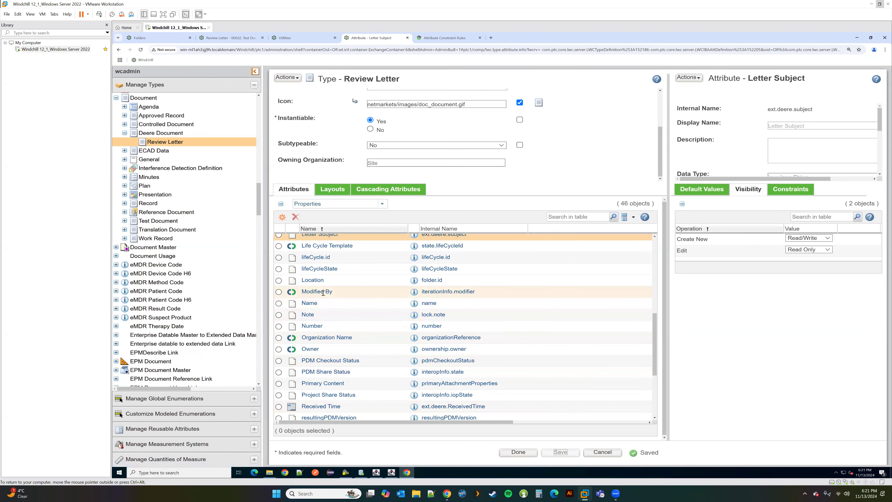
pyautogui.moveTo(332, 292); pyautogui.dragTo(302, 293)
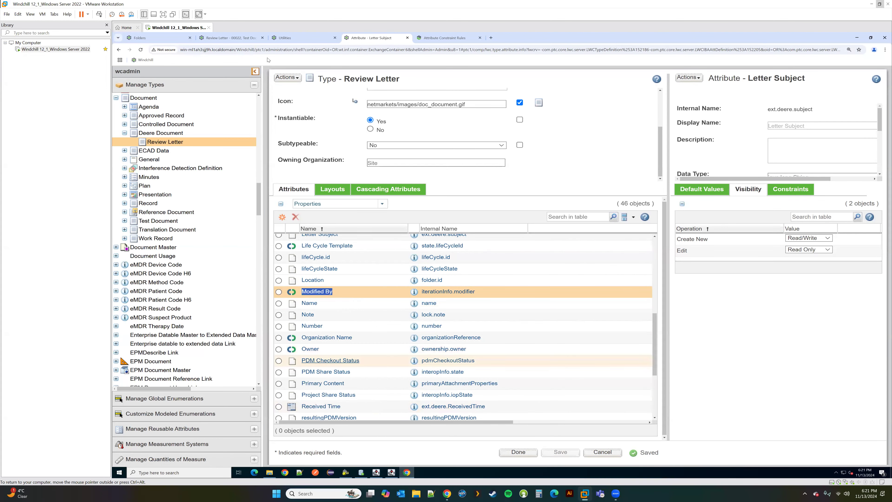
pyautogui.click(158, 38)
pyautogui.click(293, 39)
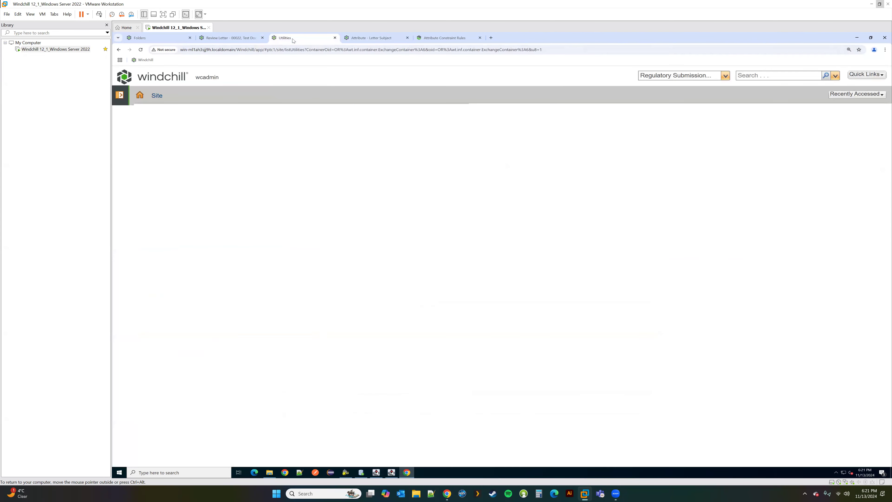
pyautogui.click(120, 95)
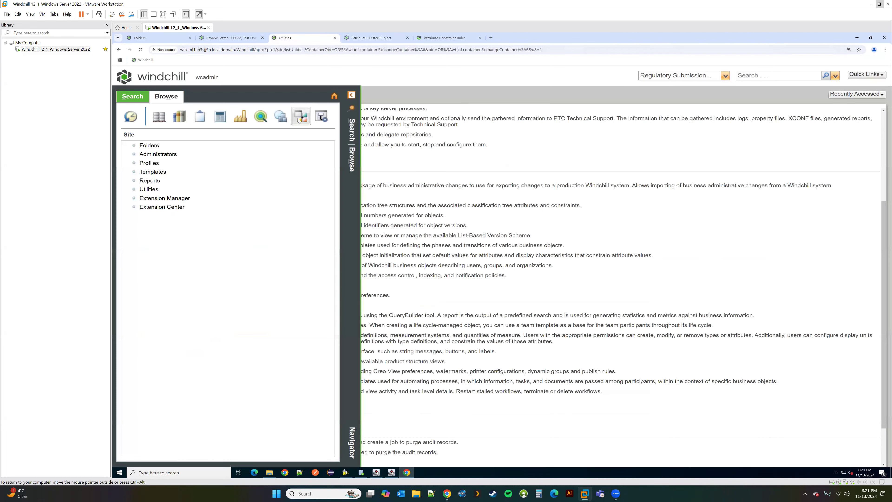
pyautogui.click(319, 119)
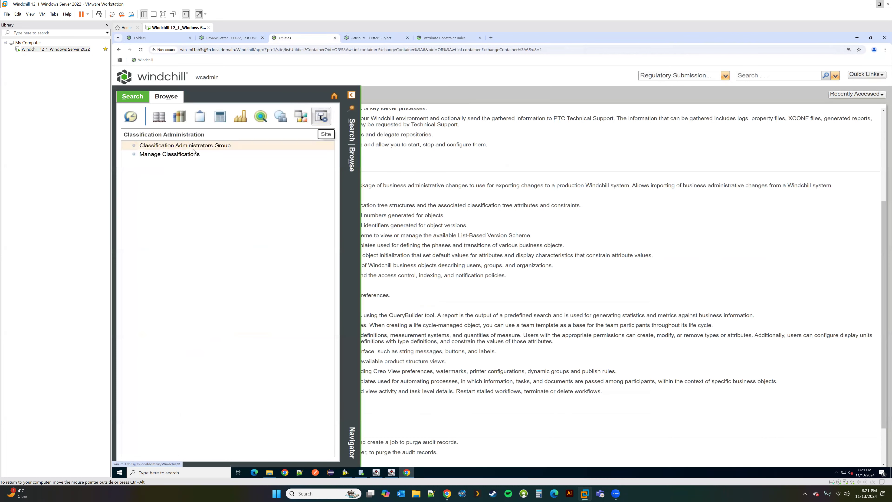
pyautogui.click(305, 121)
pyautogui.click(157, 190)
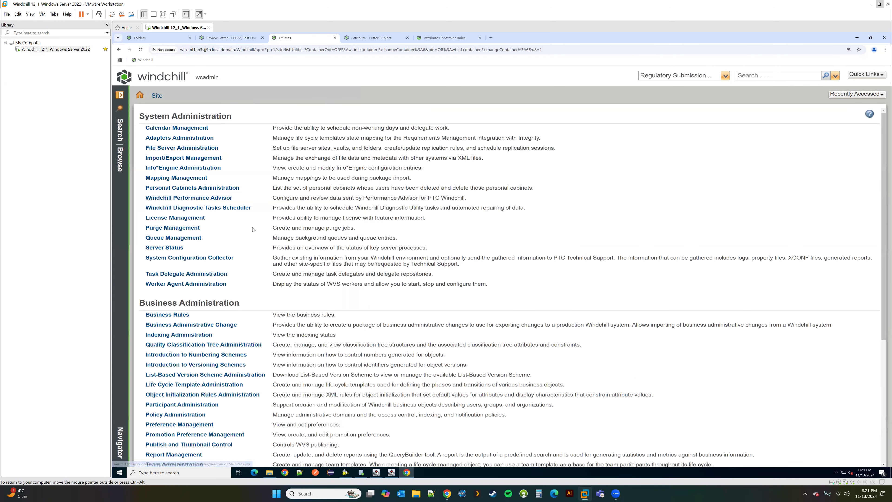
pyautogui.scroll(-5, 218, 243)
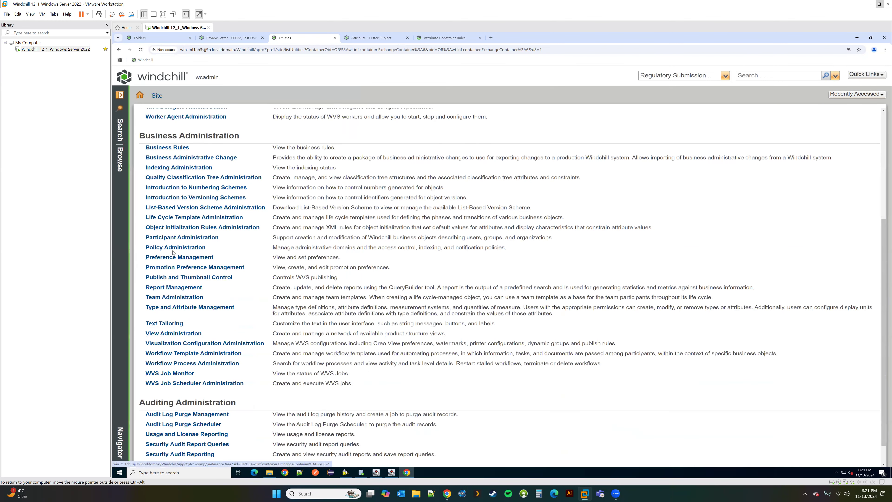
pyautogui.click(168, 260)
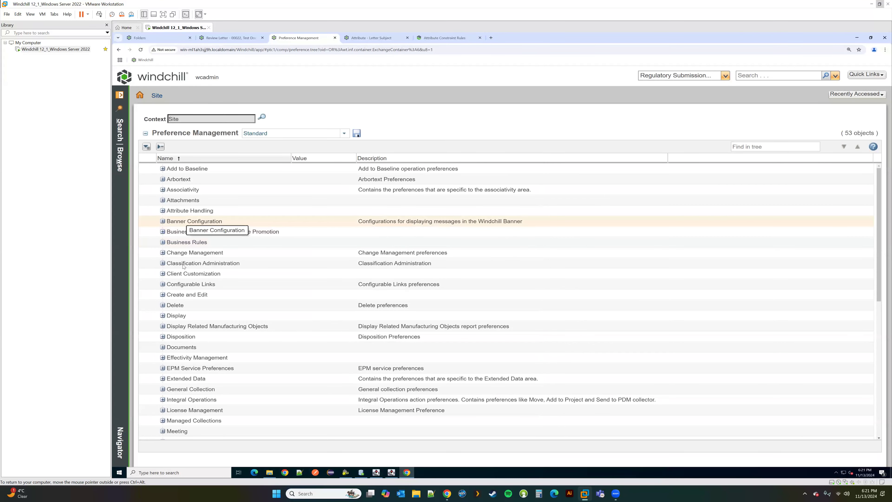
# Step: Set the Client Customization preference to Yes and reload the page
pyautogui.rightClick(210, 285)
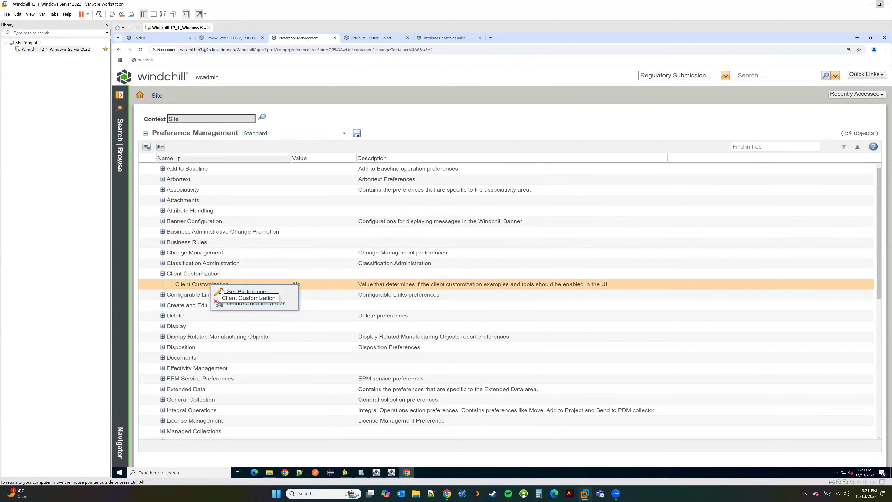
pyautogui.click(247, 292)
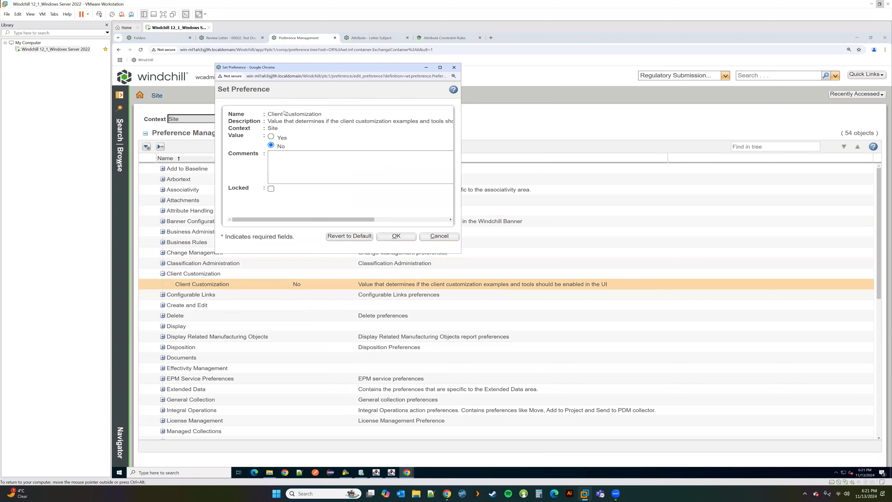
pyautogui.click(271, 137)
pyautogui.click(397, 236)
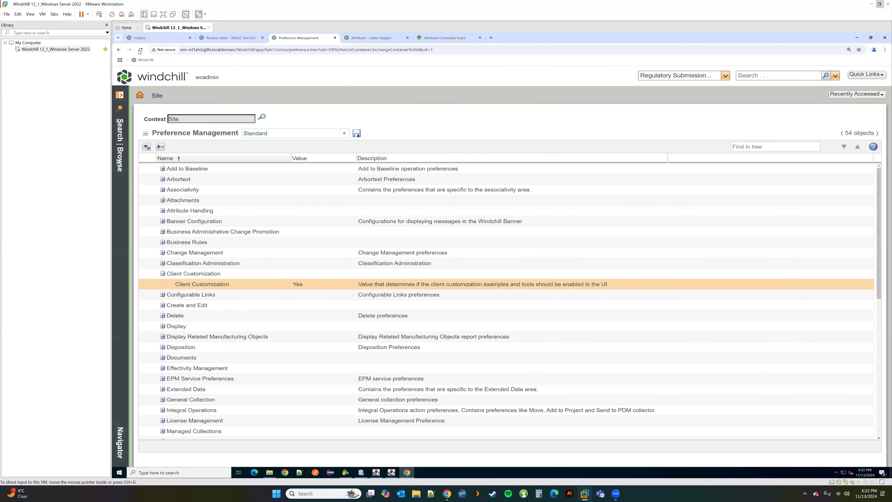
pyautogui.press('F5')
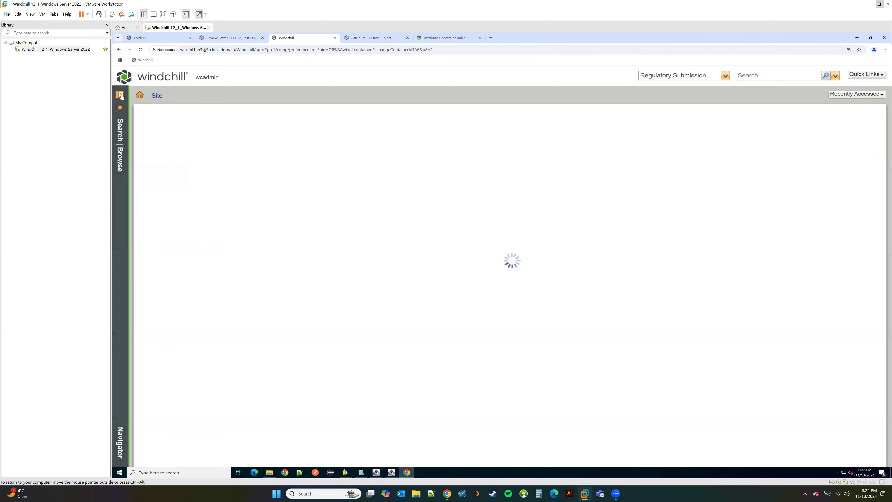
# Step: Filter Customization Tools > Modeled Objects on WTDocument and open the wt.doc.WTDocument details
pyautogui.click(120, 95)
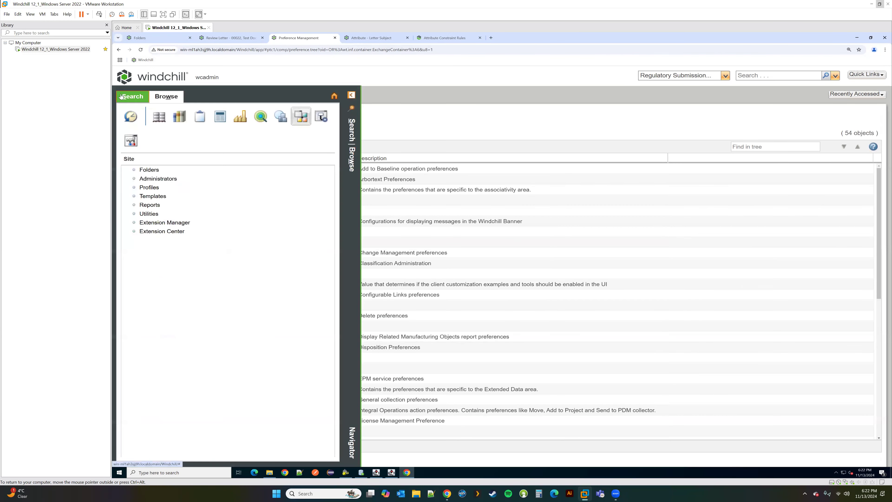
pyautogui.click(131, 142)
pyautogui.click(144, 180)
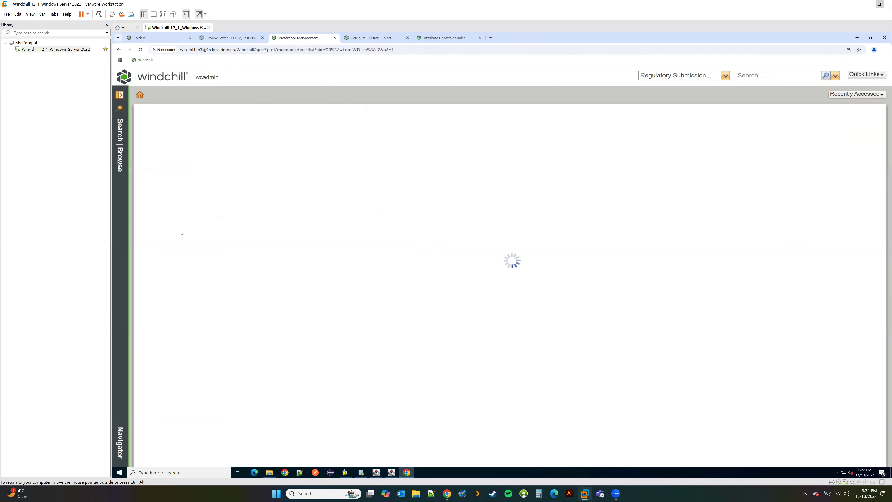
pyautogui.click(165, 233)
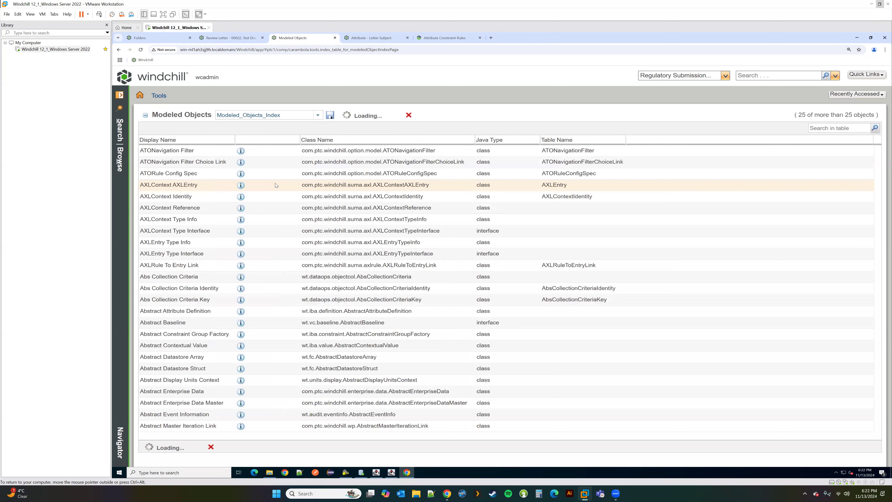
pyautogui.click(825, 129)
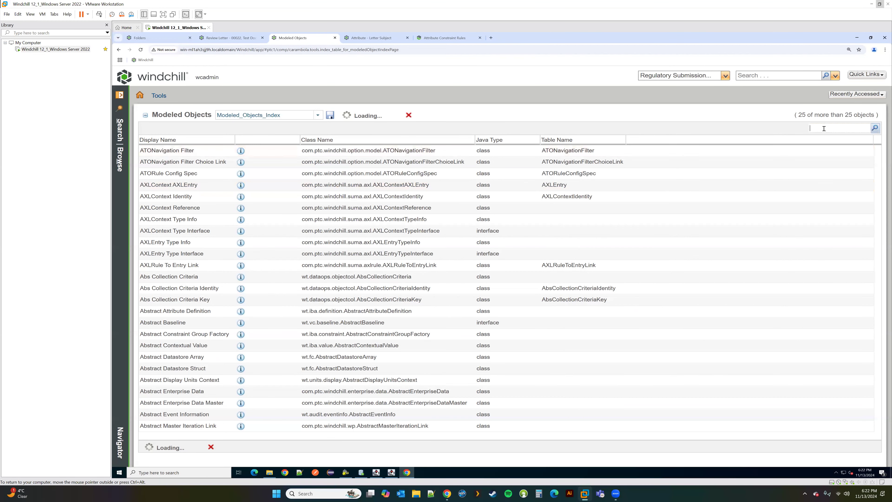
pyautogui.write('WTDocument')
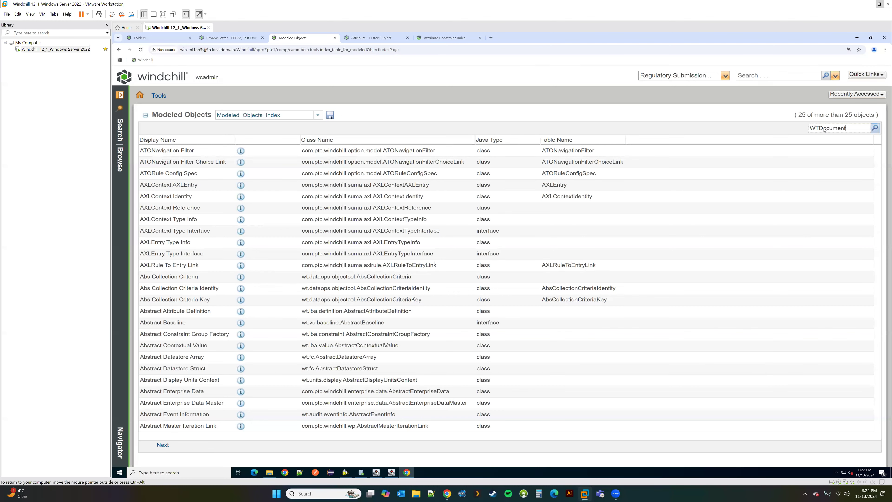
pyautogui.click(876, 128)
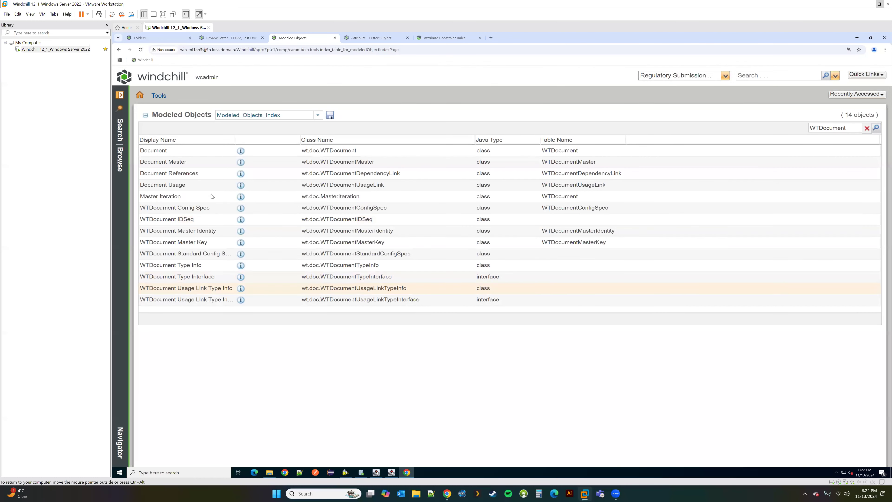
pyautogui.click(243, 153)
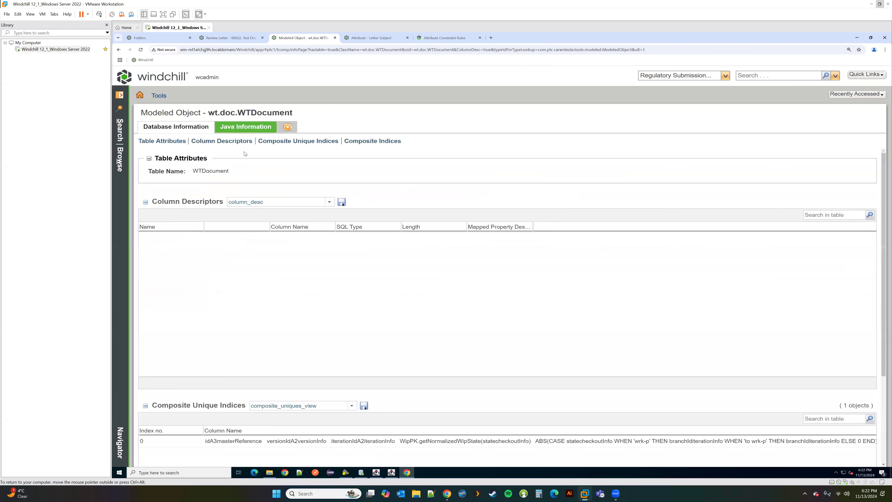
# Step: Filter WTDocument column descriptors by 'modi' and then 'name', widening the SQL Type column
pyautogui.click(822, 215)
pyautogui.write('Modified By')
pyautogui.moveTo(834, 214); pyautogui.dragTo(794, 215)
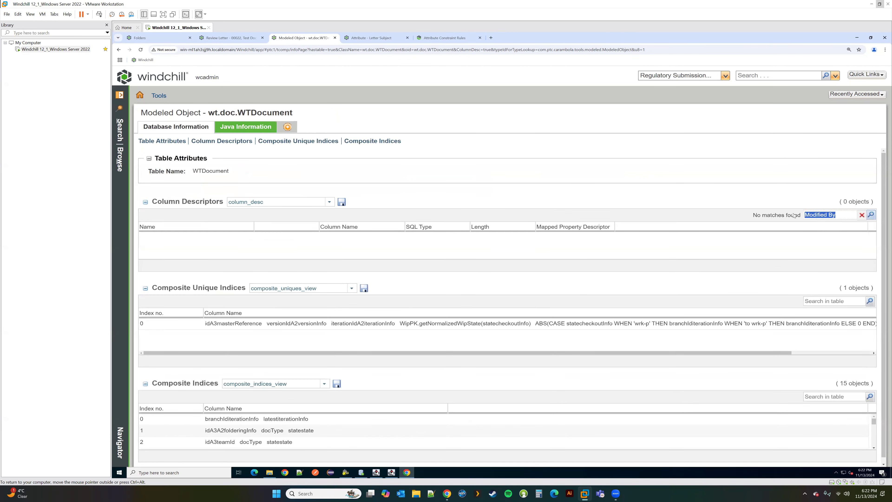
pyautogui.write('modifi')
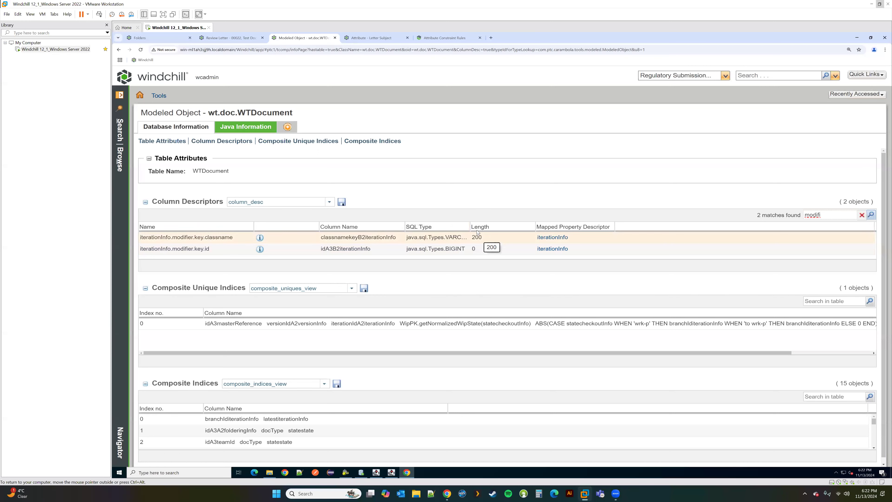
pyautogui.moveTo(470, 228); pyautogui.dragTo(538, 237)
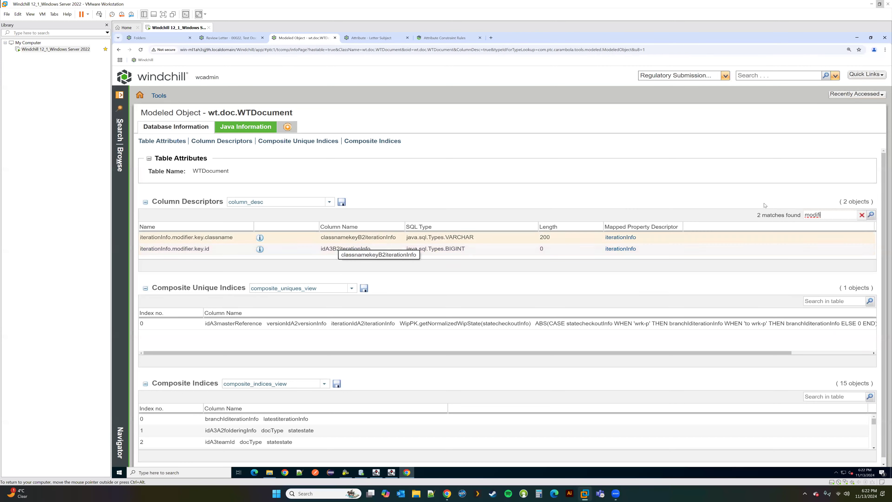
pyautogui.moveTo(822, 215); pyautogui.dragTo(749, 211)
pyautogui.write('name')
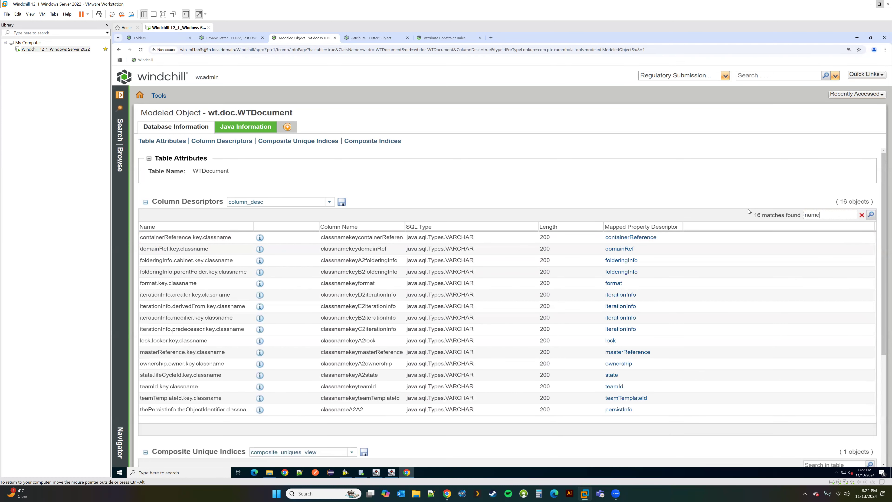
pyautogui.scroll(-4, 524, 320)
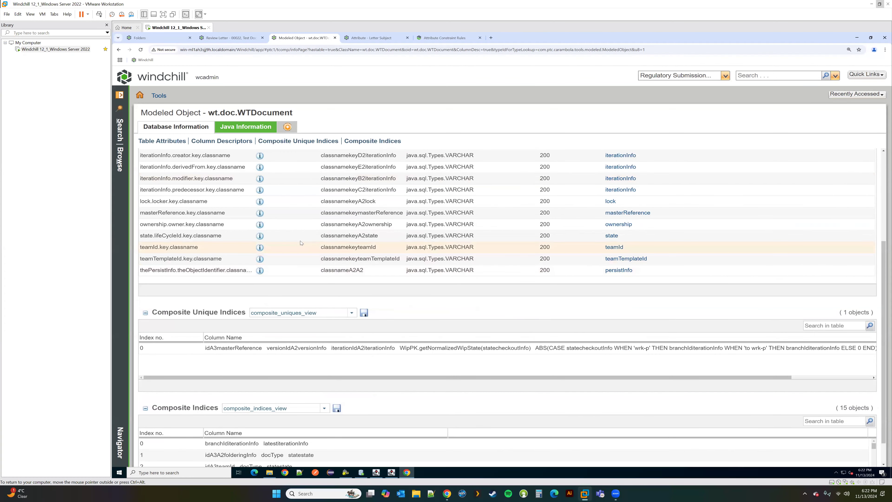
pyautogui.scroll(1, 301, 243)
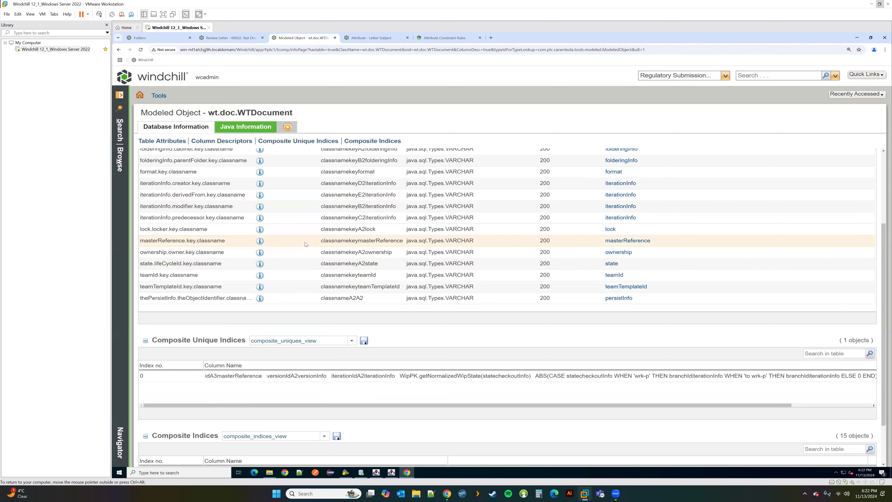
pyautogui.scroll(4, 306, 244)
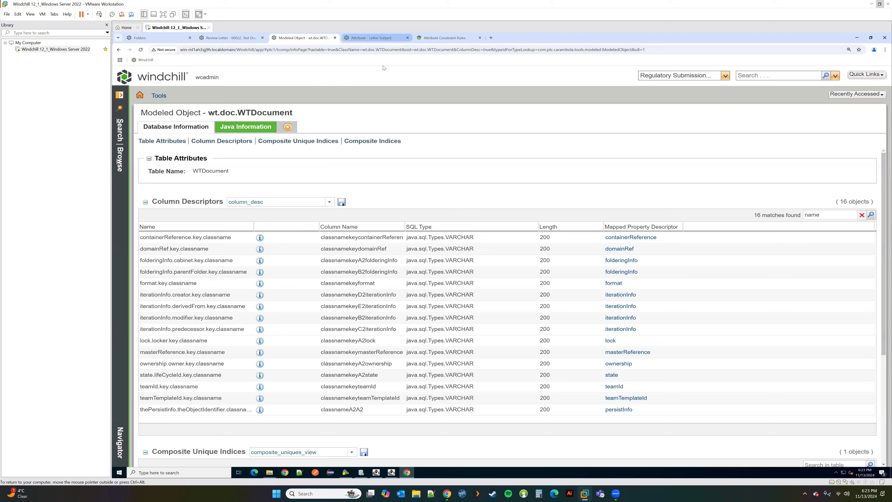
# Step: Filter the column descriptors by organizationReference, then clear the filter to show all 82 columns
pyautogui.click(373, 37)
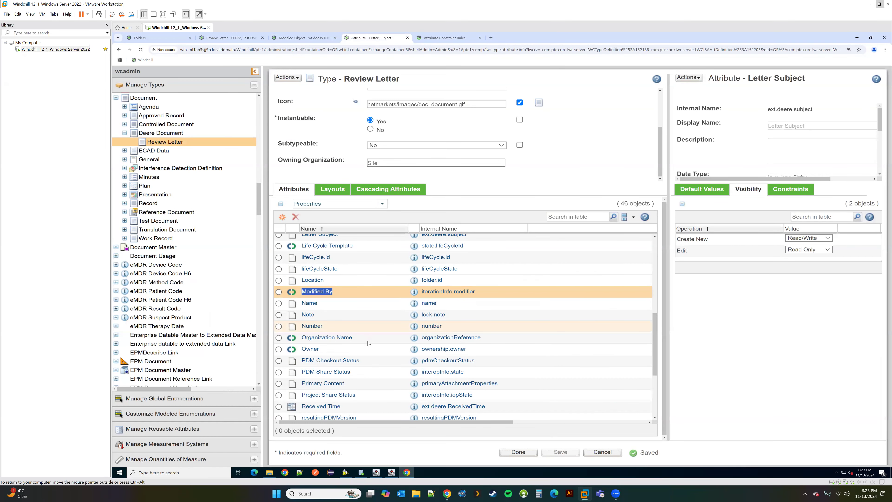
pyautogui.doubleClick(439, 340)
pyautogui.hotkey('ctrl', 'c')
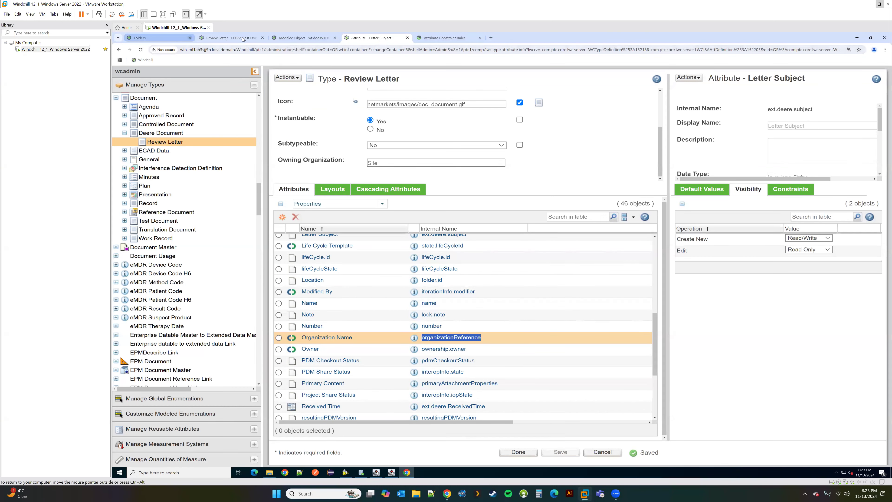
pyautogui.click(301, 38)
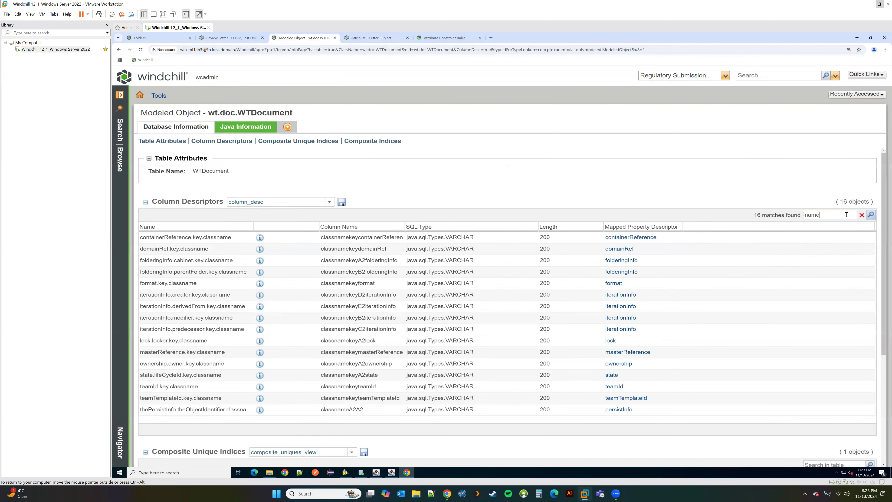
pyautogui.click(862, 215)
pyautogui.click(847, 215)
pyautogui.hotkey('ctrl', 'v')
pyautogui.press('Return')
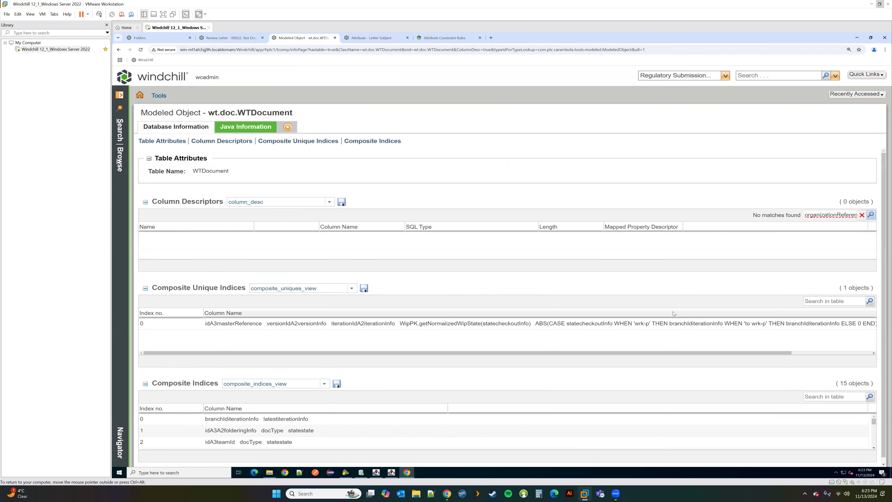
pyautogui.click(862, 215)
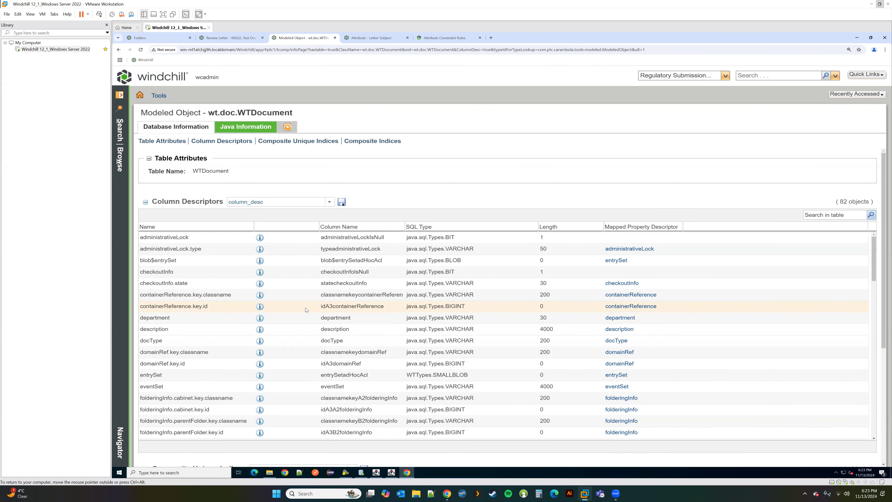
pyautogui.scroll(-5, 306, 310)
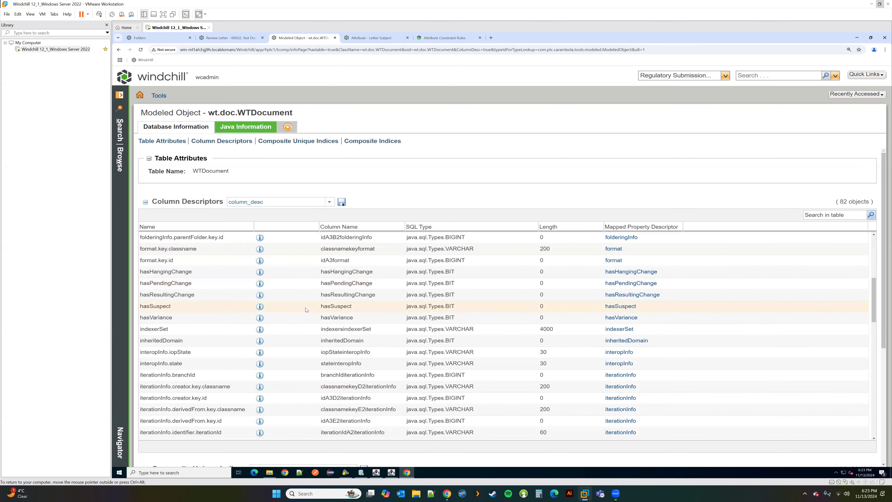
pyautogui.scroll(-2, 305, 309)
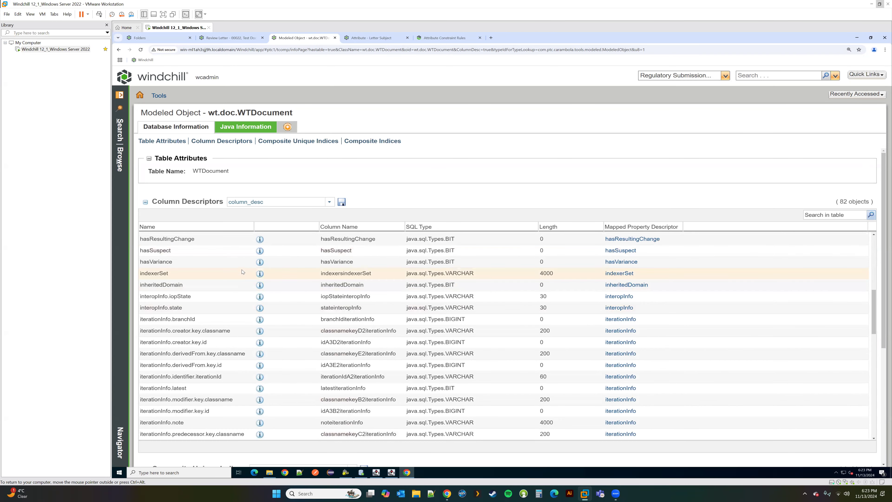
# Step: Filter the column descriptors by 'owner' and copy the idA3A2ownership column name
pyautogui.click(373, 41)
pyautogui.moveTo(454, 349); pyautogui.dragTo(450, 352)
pyautogui.hotkey('ctrl', 'c')
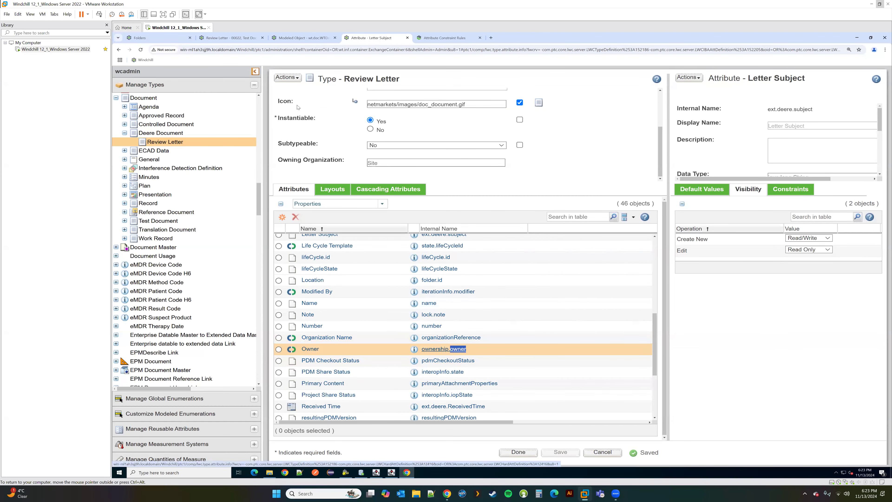
pyautogui.click(304, 37)
pyautogui.click(840, 215)
pyautogui.hotkey('ctrl', 'v')
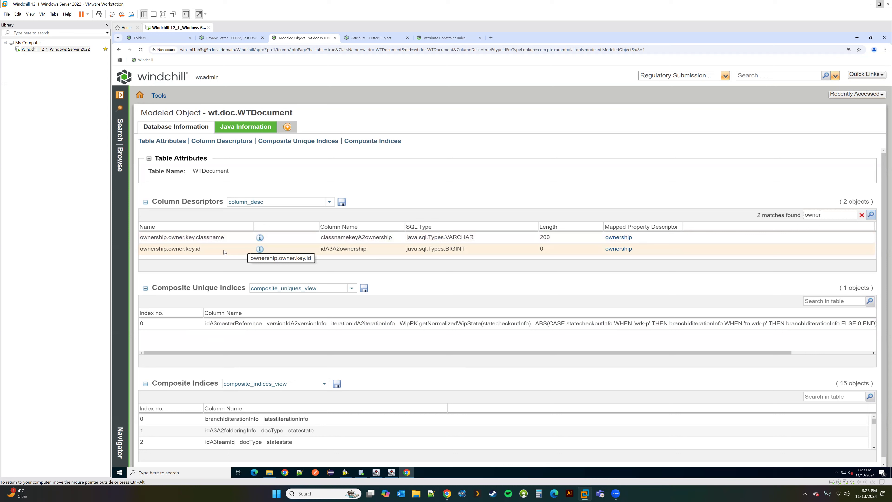
pyautogui.moveTo(367, 250); pyautogui.dragTo(322, 250)
pyautogui.hotkey('ctrl', 'c')
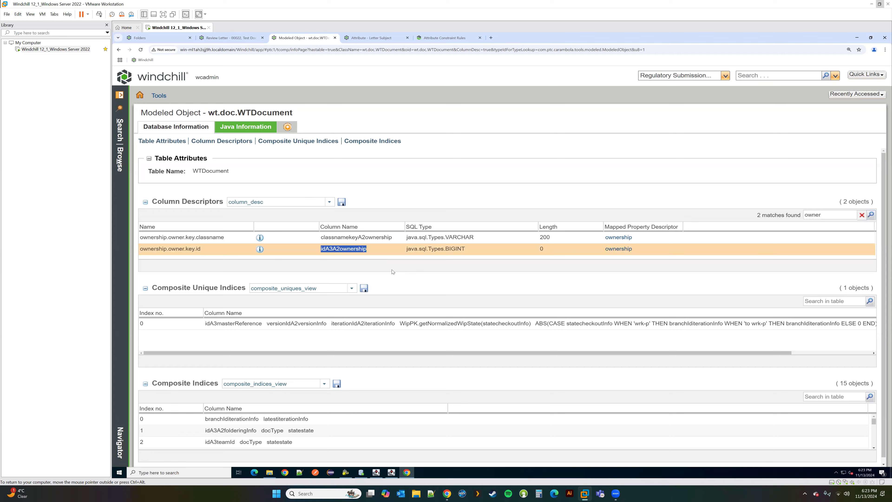
pyautogui.click(361, 472)
# Step: Run 'select idA3A2ownership from WTDocument;' and scroll through its 35 result rows
pyautogui.doubleClick(256, 81)
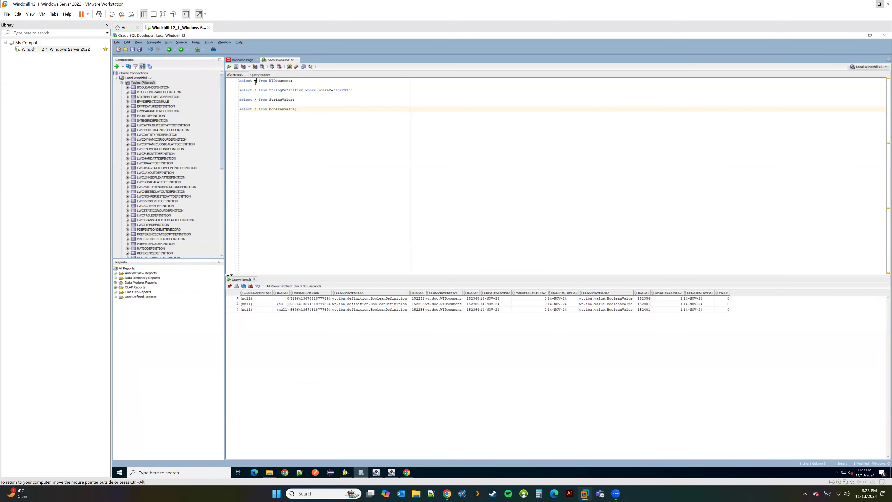
pyautogui.hotkey('ctrl', 'v')
pyautogui.moveTo(324, 80); pyautogui.dragTo(240, 80)
pyautogui.hotkey('ctrl', 'Return')
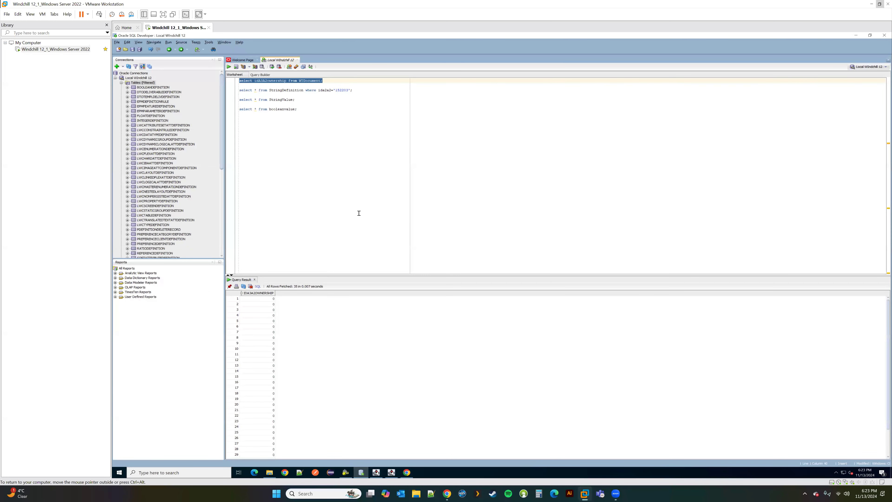
pyautogui.scroll(-2, 258, 339)
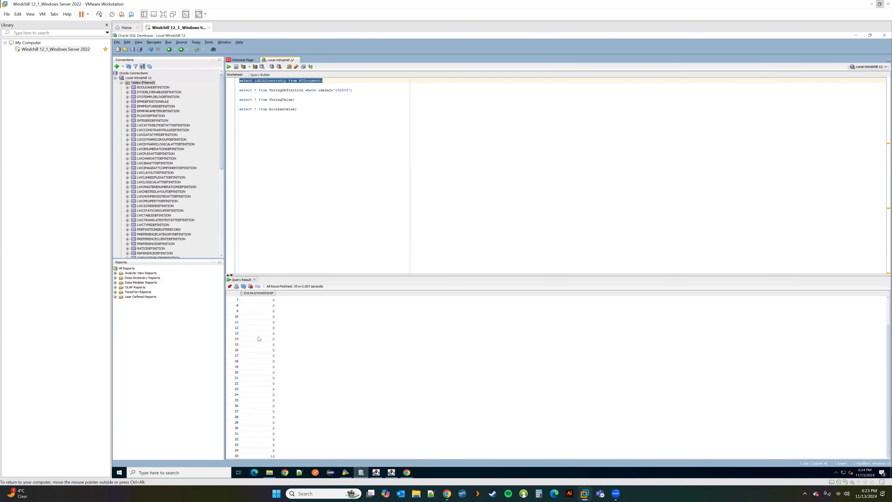